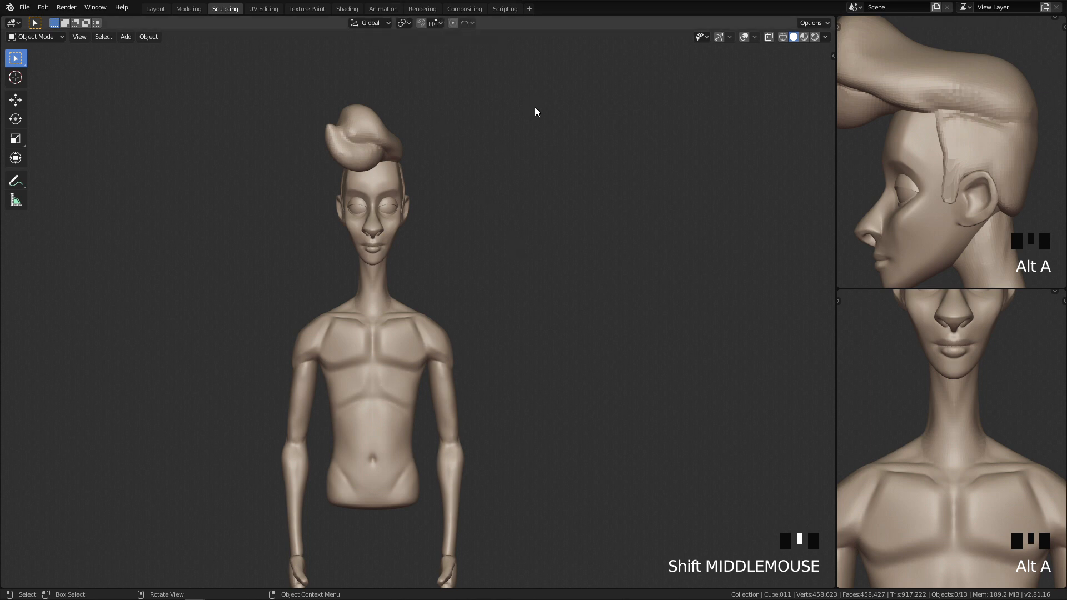
# Examine the character's head and upper body from the side, back and front
pyautogui.scroll(-2, 562, 248)
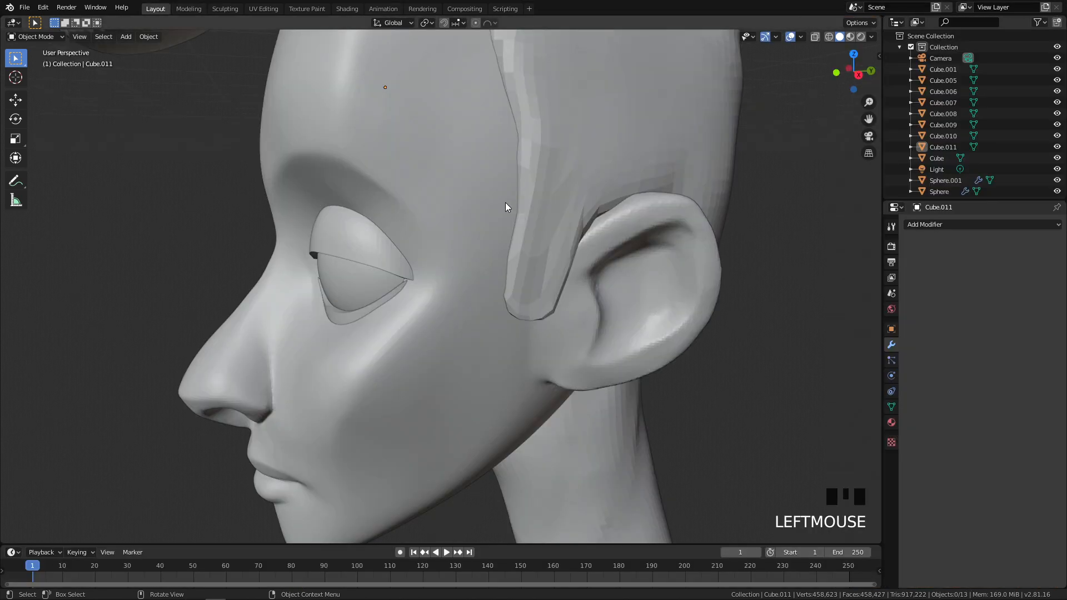
pyautogui.keyDown('shift'); pyautogui.moveTo(508, 208); pyautogui.dragTo(624, 248, button='middle'); pyautogui.keyUp('shift')
pyautogui.press('q')
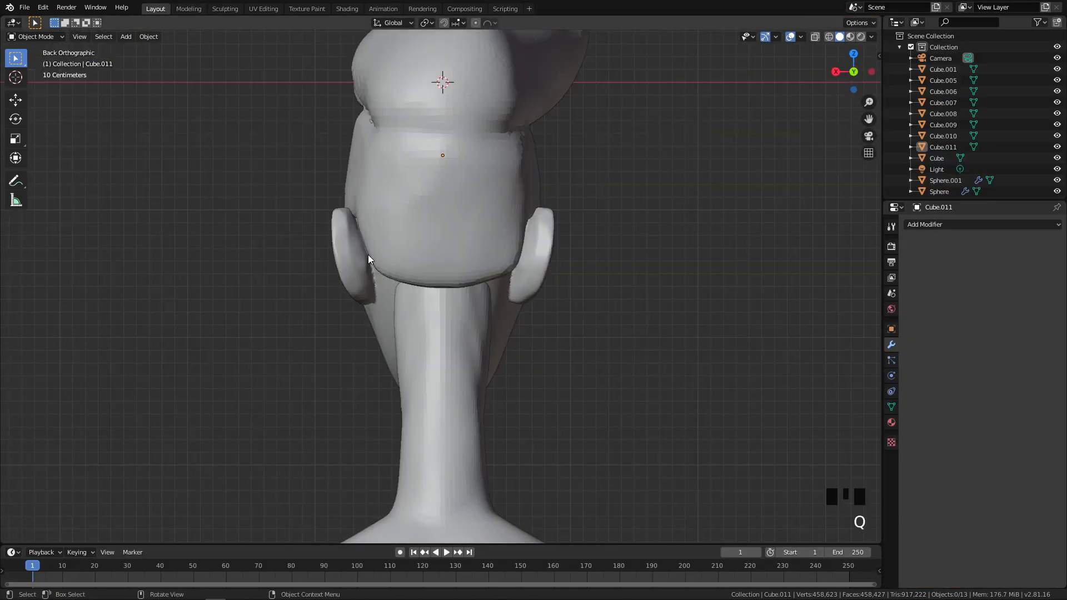
pyautogui.press('q')
pyautogui.press('q')
pyautogui.scroll(-3, 535, 315)
pyautogui.keyDown('shift'); pyautogui.moveTo(547, 337); pyautogui.dragTo(544, 235, button='middle'); pyautogui.keyUp('shift')
pyautogui.scroll(-3, 547, 278)
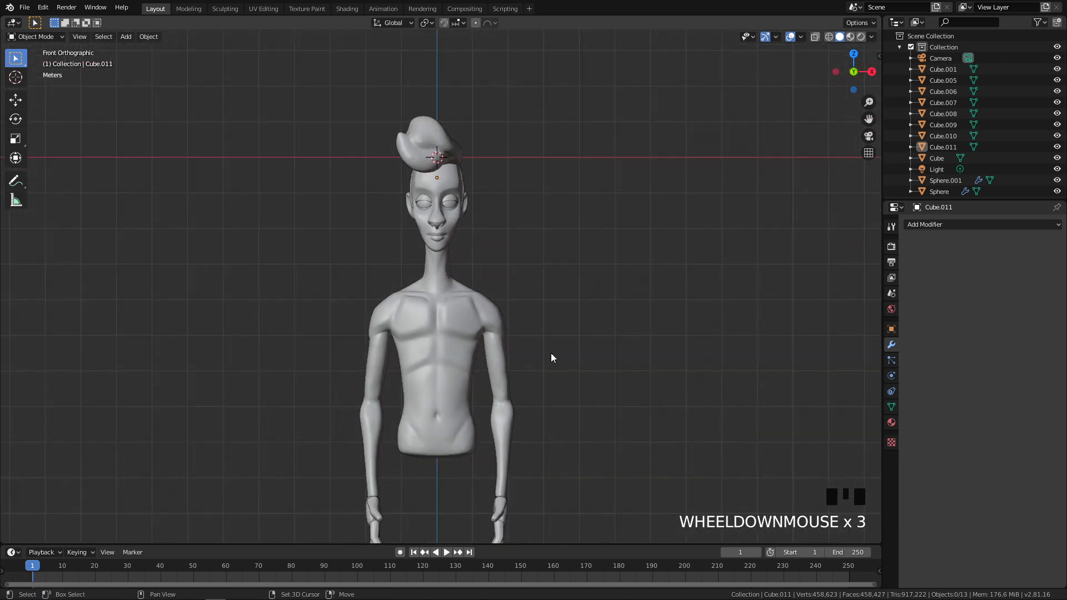
pyautogui.keyDown('shift'); pyautogui.moveTo(552, 350); pyautogui.dragTo(508, 286, button='middle'); pyautogui.keyUp('shift')
pyautogui.scroll(3, 495, 263)
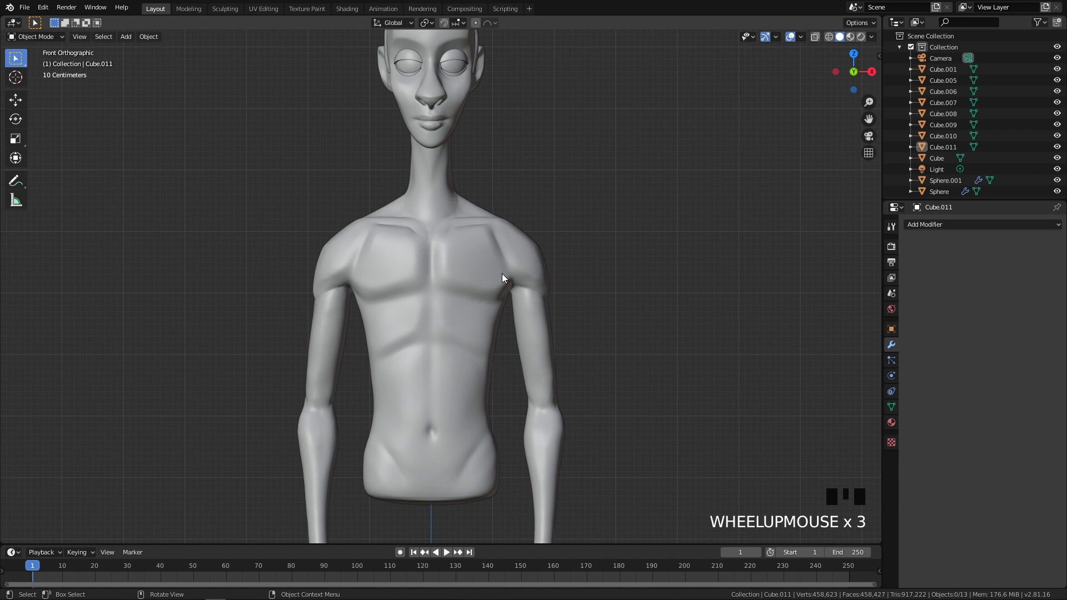
# Add a cube to the scene and give it a level 2 Subdivision Surface modifier
pyautogui.scroll(2, 504, 272)
pyautogui.hotkey('shift', 'a')
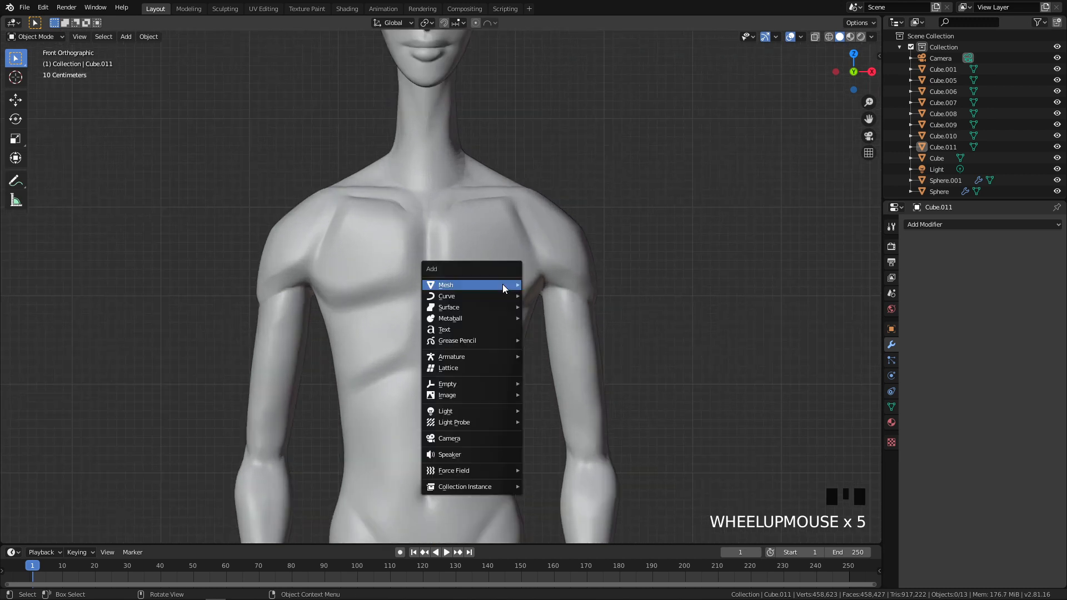
pyautogui.moveTo(503, 285)
pyautogui.click(564, 295)
pyautogui.scroll(-5, 564, 295)
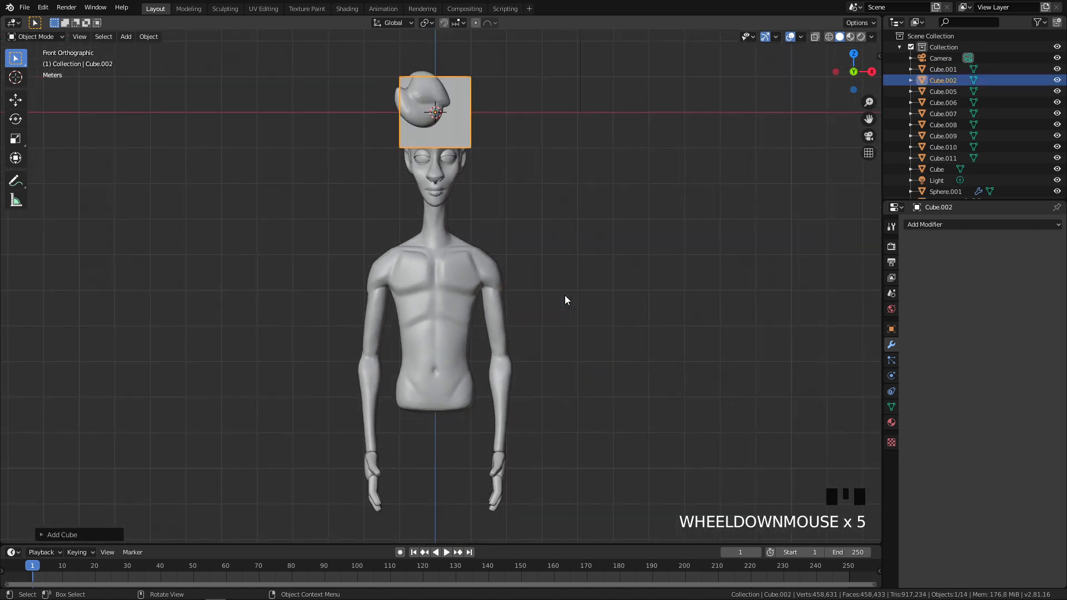
pyautogui.hotkey('alt', 'g')
pyautogui.keyDown('shift'); pyautogui.moveTo(450, 232); pyautogui.dragTo(446, 270, button='middle'); pyautogui.keyUp('shift')
pyautogui.hotkey('ctrl', '2')
pyautogui.keyDown('shift'); pyautogui.moveTo(488, 219); pyautogui.dragTo(435, 259, button='middle'); pyautogui.keyUp('shift')
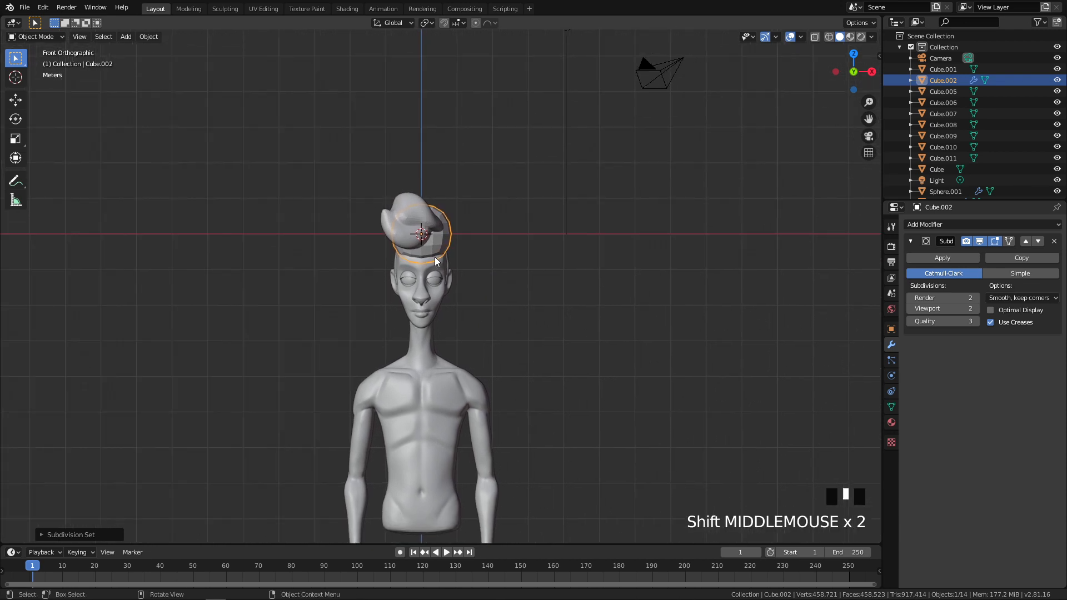
# Enlarge the subdivided cube and move it down over the chest, aligning it with the torso in front and side views
pyautogui.scroll(1, 451, 282)
pyautogui.scroll(-3, 448, 281)
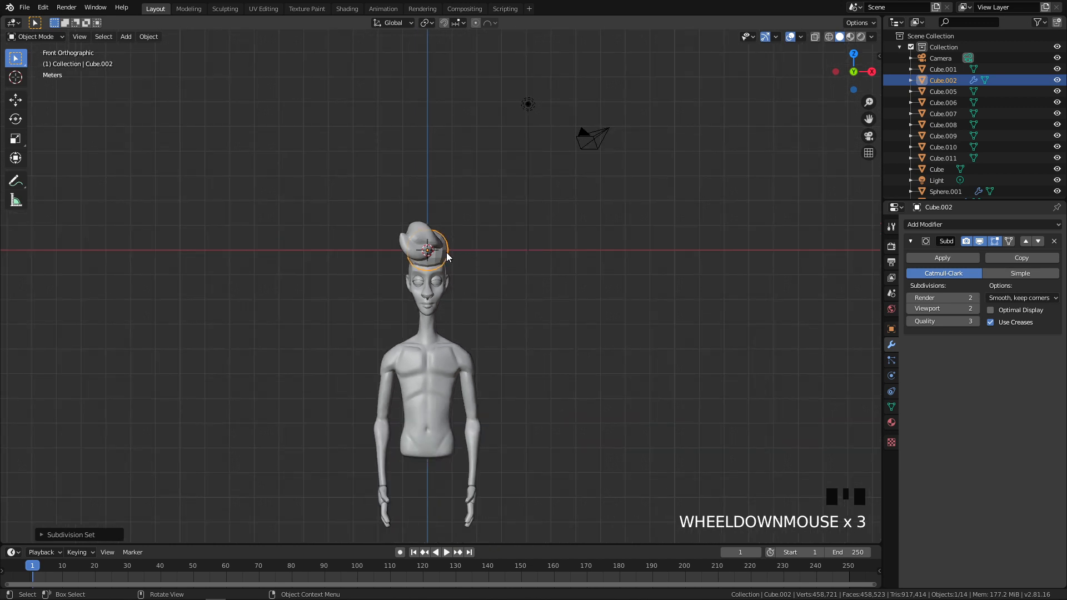
pyautogui.press('s')
pyautogui.click(461, 252)
pyautogui.press('g')
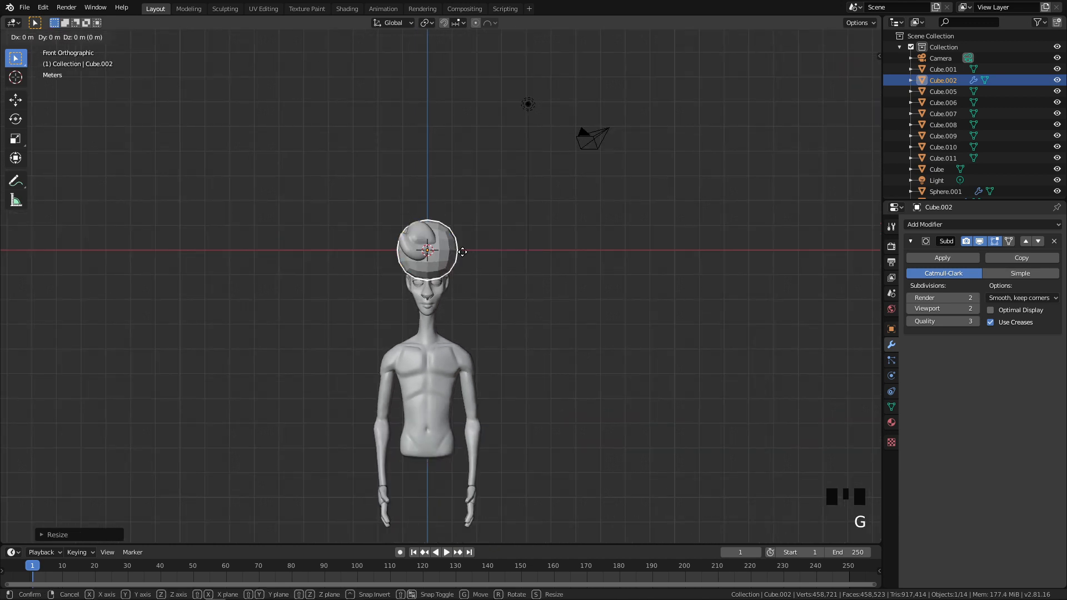
pyautogui.click(476, 389)
pyautogui.press('KP_3')
pyautogui.scroll(2, 507, 412)
pyautogui.scroll(3, 508, 412)
pyautogui.keyDown('shift'); pyautogui.moveTo(444, 360); pyautogui.dragTo(395, 141, button='middle'); pyautogui.keyUp('shift')
pyautogui.press('g')
pyautogui.click(473, 254)
pyautogui.press('KP_1')
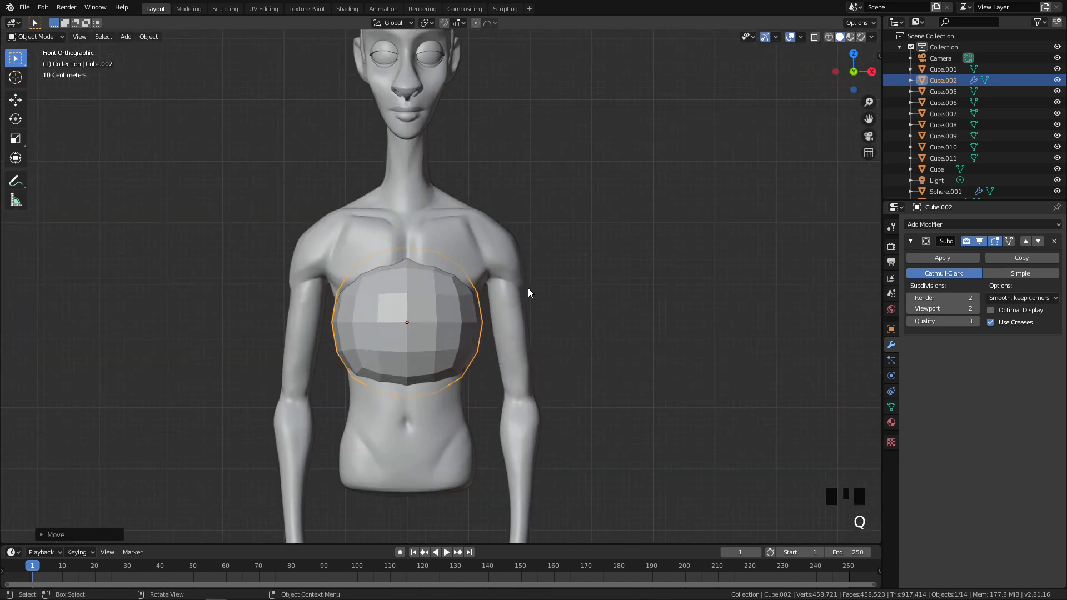
pyautogui.scroll(2, 505, 308)
pyautogui.keyDown('shift'); pyautogui.moveTo(505, 309); pyautogui.dragTo(481, 233, button='middle'); pyautogui.keyUp('shift')
pyautogui.press('s')
pyautogui.press('z')
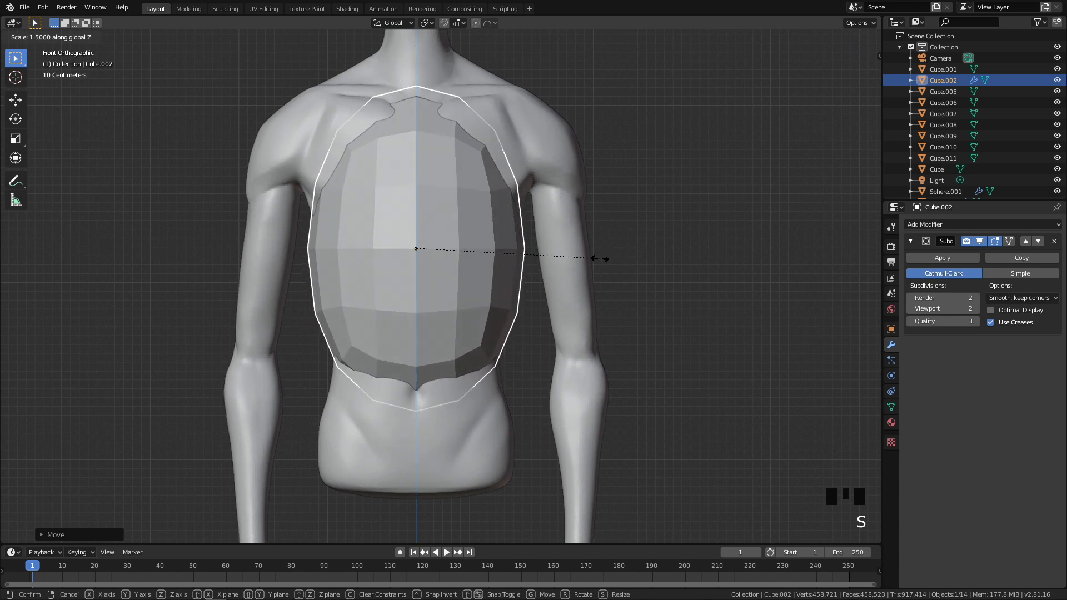
pyautogui.rightClick(588, 260)
# Lower the subdivided cube slightly and stretch it along Z to span the torso from collarbones to below the hips
pyautogui.keyDown('shift'); pyautogui.moveTo(582, 262); pyautogui.dragTo(539, 254, button='middle'); pyautogui.keyUp('shift')
pyautogui.scroll(-2, 522, 267)
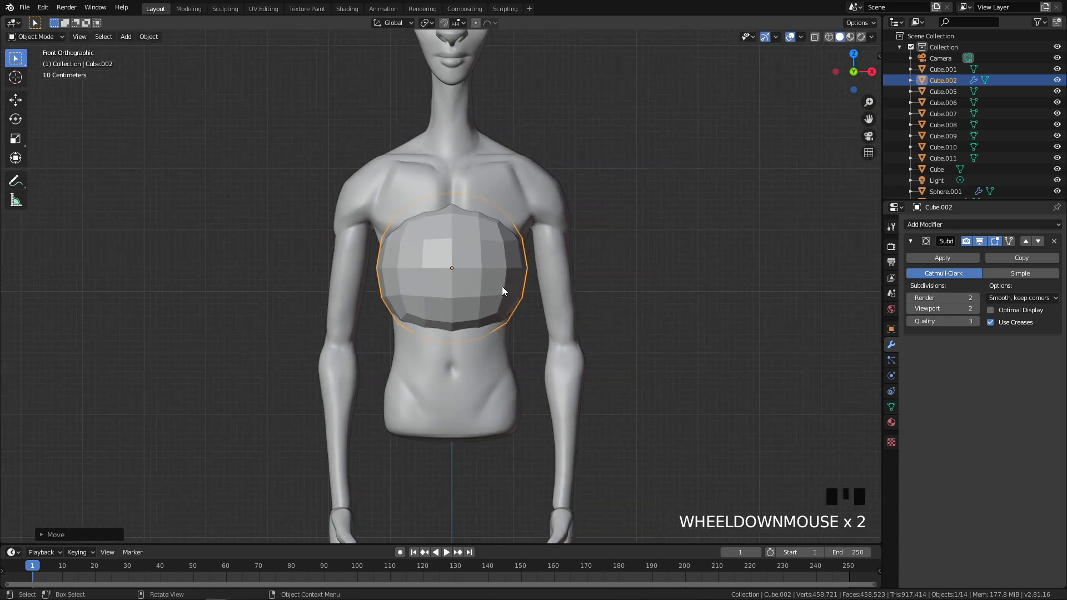
pyautogui.keyDown('shift'); pyautogui.moveTo(502, 285); pyautogui.dragTo(485, 238, button='middle'); pyautogui.keyUp('shift')
pyautogui.press('g')
pyautogui.click(505, 295)
pyautogui.press('s')
pyautogui.press('z')
pyautogui.click(576, 278)
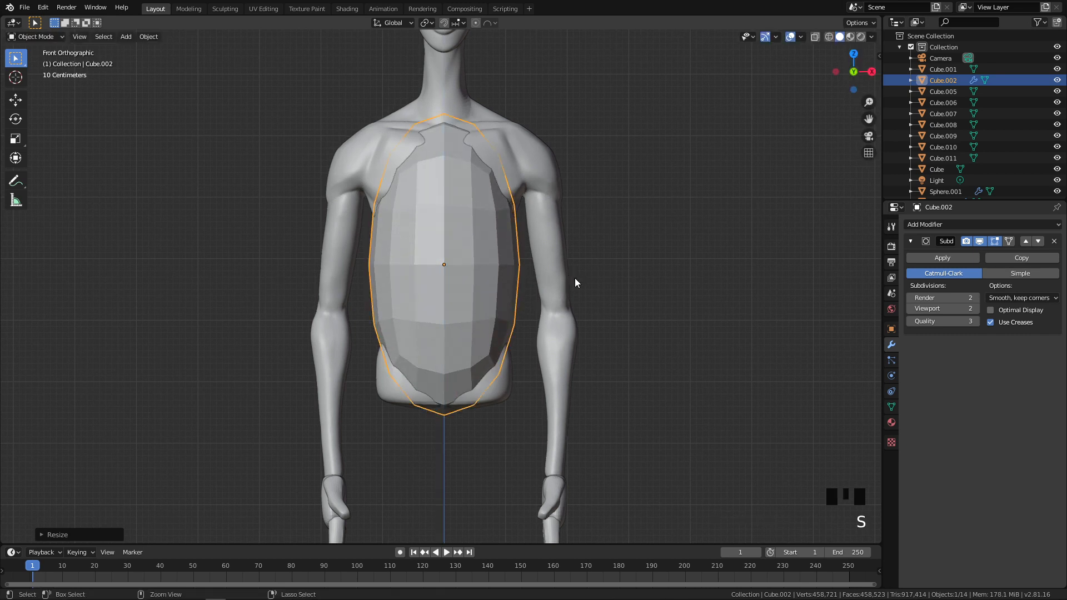
# In Edit Mode, move the cube's upper front vertices slightly forward of the chest
pyautogui.press('Tab')
pyautogui.keyDown('shift'); pyautogui.moveTo(519, 227); pyautogui.dragTo(513, 301, button='middle'); pyautogui.keyUp('shift')
pyautogui.moveTo(290, 125); pyautogui.dragTo(591, 195)
pyautogui.moveTo(556, 200); pyautogui.dragTo(500, 212, button='middle')
pyautogui.press('g')
pyautogui.click(559, 197)
pyautogui.moveTo(488, 135); pyautogui.dragTo(620, 223)
pyautogui.press('g')
pyautogui.rightClick(652, 205)
# In the side view, move the cube's upper back edge up and outward behind the shoulders
pyautogui.moveTo(585, 204); pyautogui.dragTo(576, 279, button='middle')
pyautogui.moveTo(579, 168)
pyautogui.mouseDown(button='middle')
pyautogui.moveTo(676, 155)
pyautogui.moveTo(634, 188)
pyautogui.mouseUp(button='middle')
pyautogui.press('q')
pyautogui.click(567, 188)
pyautogui.press('g')
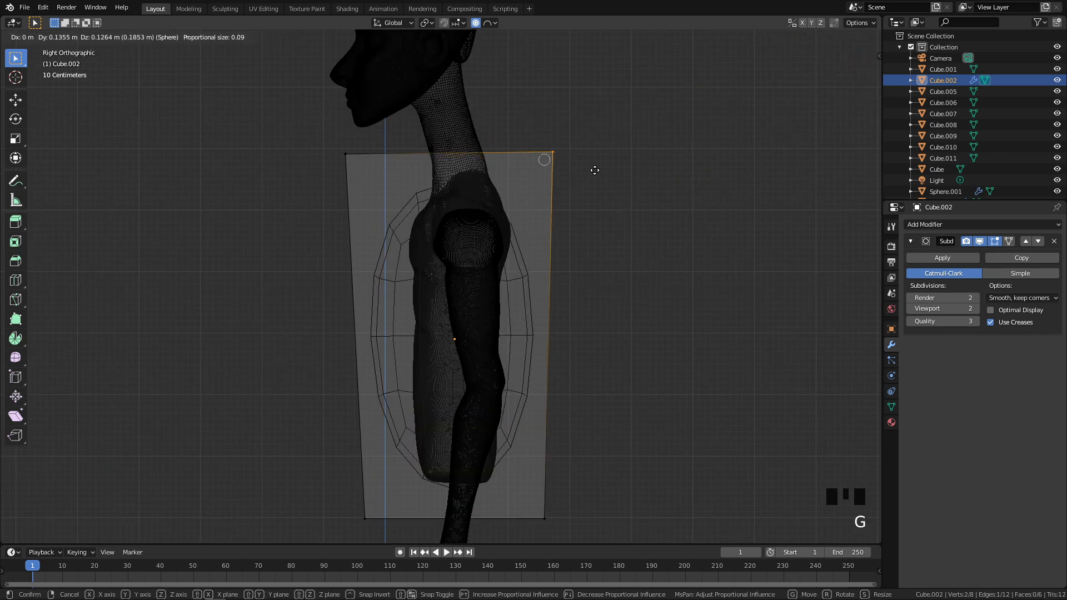
pyautogui.click(629, 137)
# Reposition the cube's upper front edge in the side view to fit in front of the collarbones
pyautogui.keyDown('shift'); pyautogui.moveTo(564, 300); pyautogui.dragTo(561, 249, button='middle'); pyautogui.keyUp('shift')
pyautogui.moveTo(318, 92); pyautogui.dragTo(387, 134)
pyautogui.press('g')
pyautogui.click(409, 138)
pyautogui.keyDown('shift'); pyautogui.moveTo(441, 284); pyautogui.dragTo(435, 253, button='middle'); pyautogui.keyUp('shift')
pyautogui.press('g')
pyautogui.click(416, 239)
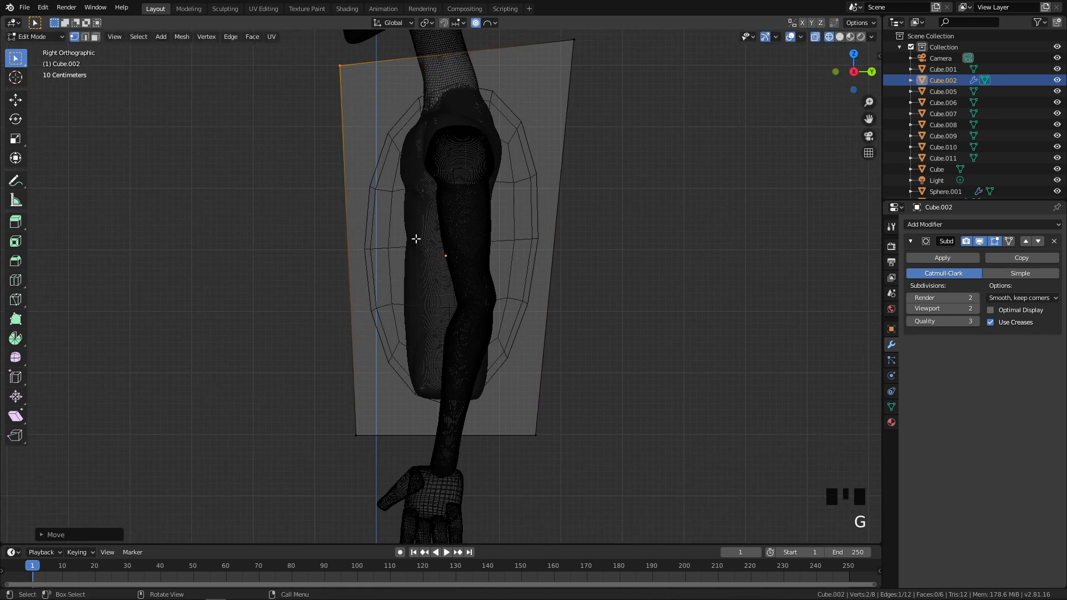
# Adjust the cube's lower front and lower back edges below the hips in the side view
pyautogui.keyDown('shift'); pyautogui.moveTo(383, 367); pyautogui.dragTo(395, 293, button='middle'); pyautogui.keyUp('shift')
pyautogui.moveTo(310, 293); pyautogui.dragTo(419, 387)
pyautogui.press('g')
pyautogui.click(420, 402)
pyautogui.moveTo(536, 325); pyautogui.dragTo(601, 401)
pyautogui.press('g')
pyautogui.click(598, 420)
# In the front view, widen the cube's four bottom vertices along X to flare the shape past the hips
pyautogui.press('q')
pyautogui.click(783, 220)
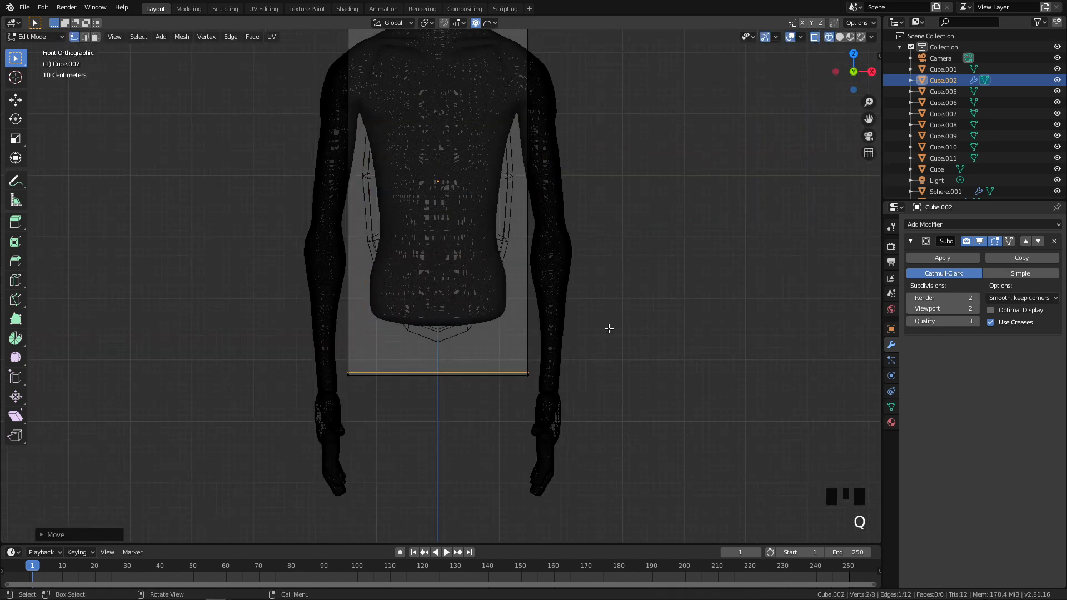
pyautogui.moveTo(516, 341); pyautogui.dragTo(572, 406)
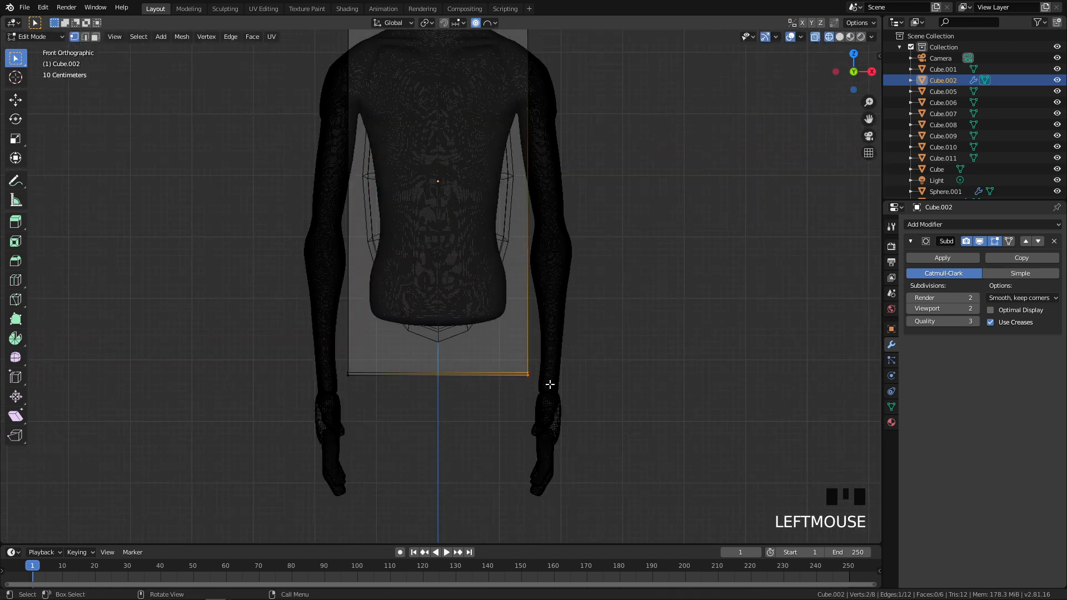
pyautogui.scroll(-2, 550, 384)
pyautogui.keyDown('shift'); pyautogui.click(377, 348); pyautogui.keyUp('shift')
pyautogui.press('s')
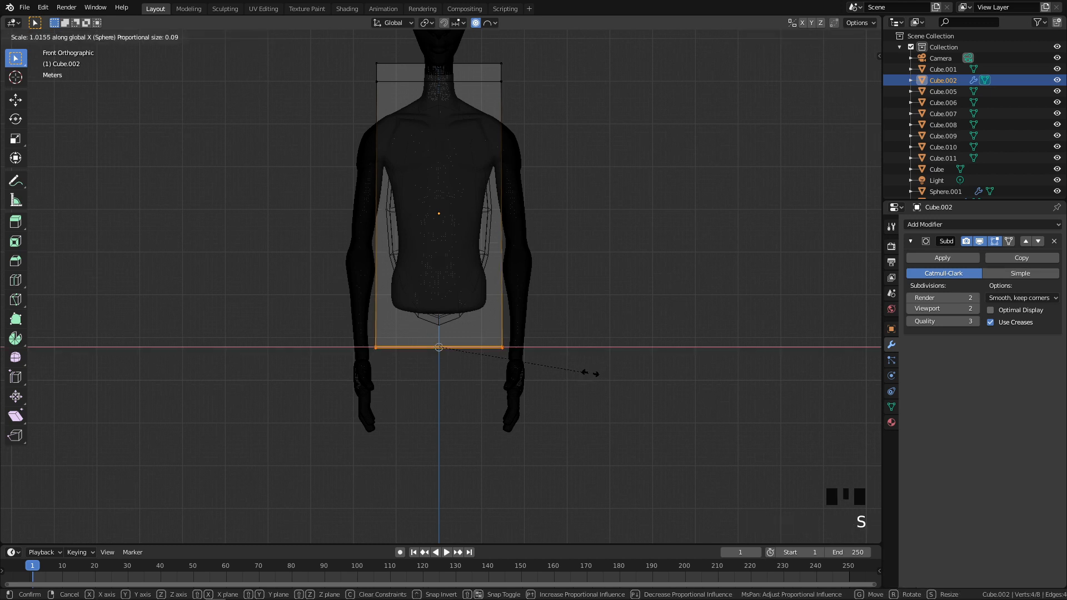
pyautogui.click(715, 361)
# Add a horizontal loop cut at mid-torso and narrow it along X to the waist
pyautogui.scroll(2, 567, 245)
pyautogui.hotkey('ctrl', 'r')
pyautogui.click(567, 188)
pyautogui.click(566, 188)
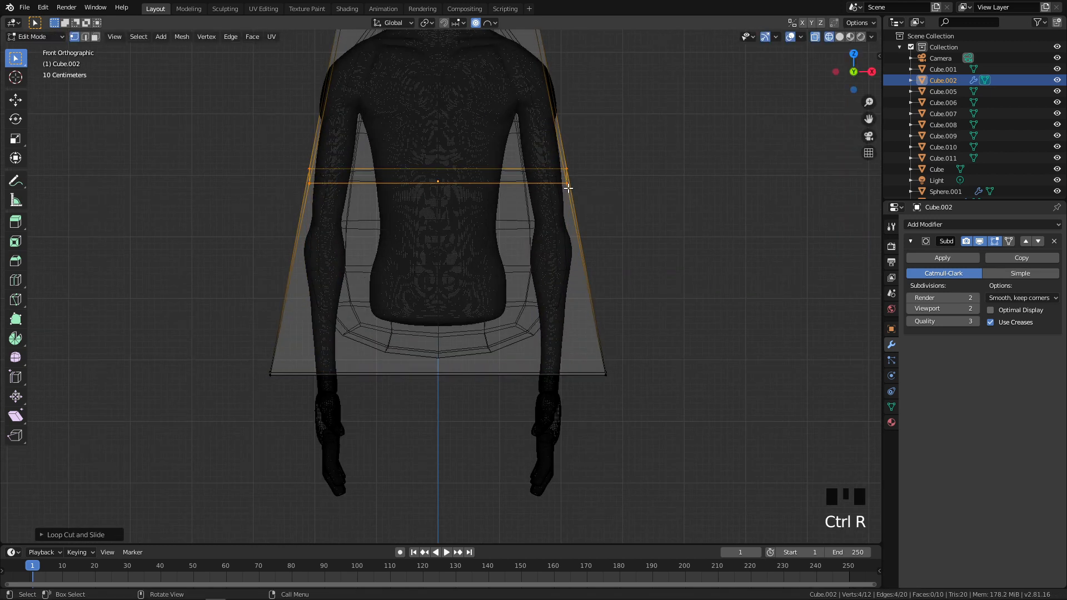
pyautogui.press('s')
pyautogui.press('x')
pyautogui.click(575, 219)
# Narrow the bottom of the cage along X so it ends about level with the forearms
pyautogui.moveTo(162, 290); pyautogui.dragTo(747, 459)
pyautogui.press('s')
pyautogui.press('x')
pyautogui.click(653, 418)
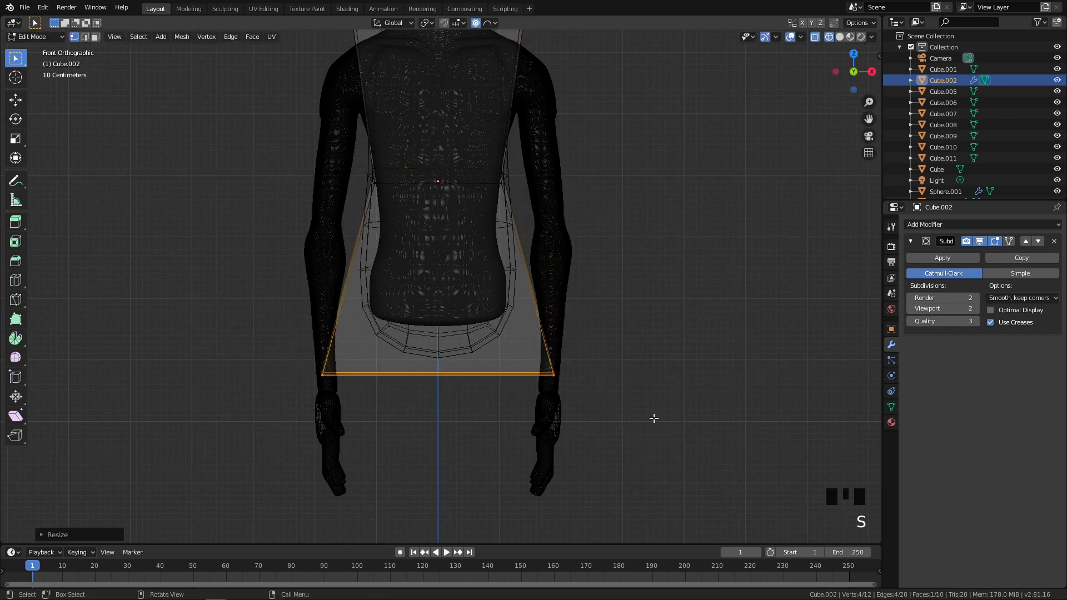
# Add a horizontal loop cut in the lower section and slide it about 0.51 toward the bottom edge
pyautogui.hotkey('ctrl', 'r')
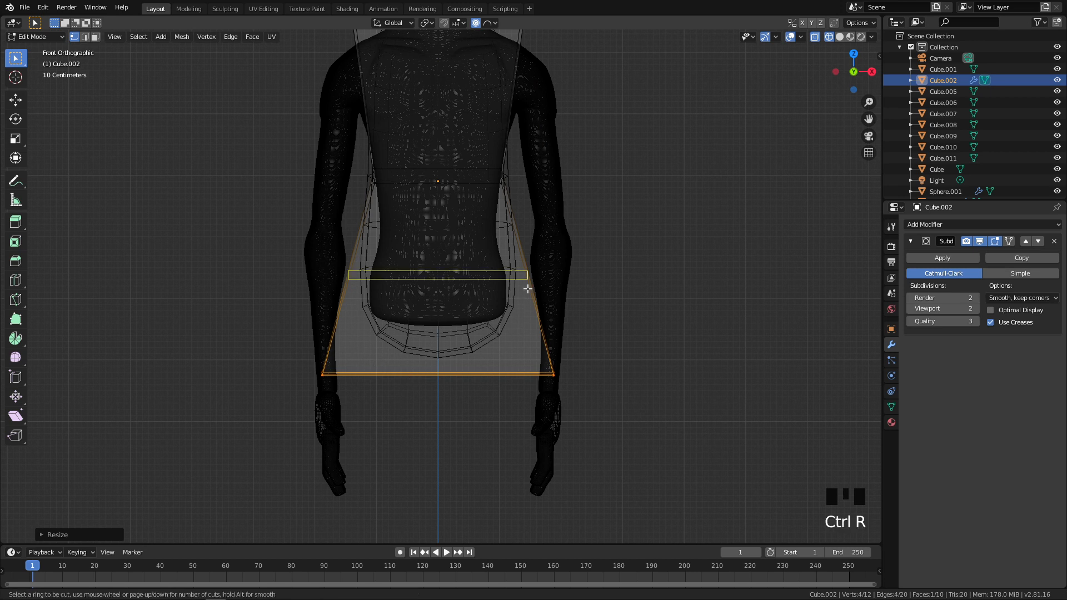
pyautogui.click(527, 288)
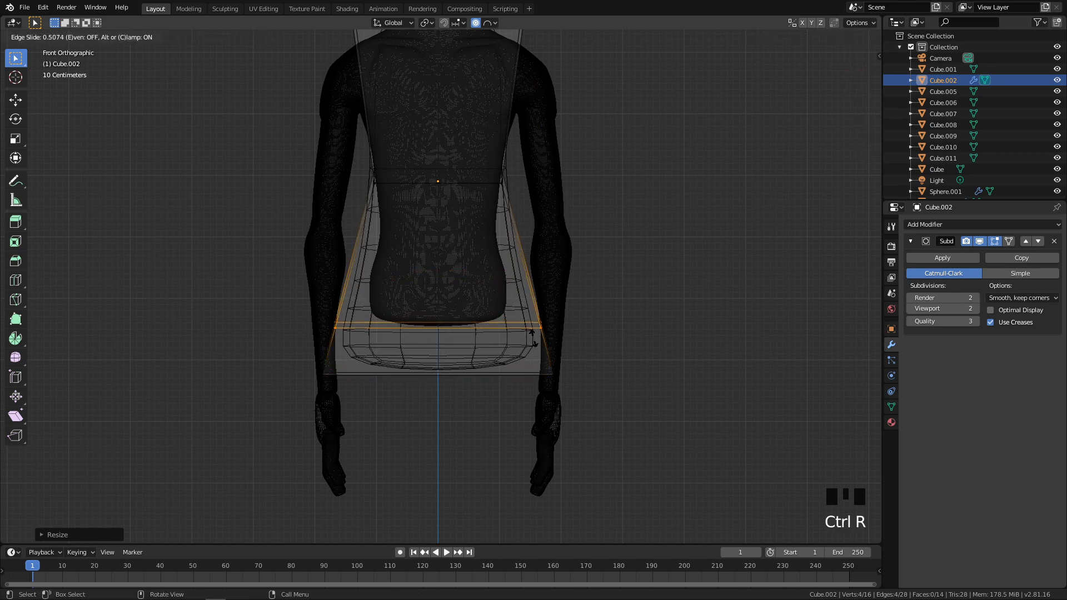
pyautogui.click(532, 336)
# Raise the bottom band of the cage to the hips and scale it along X to about 0.82
pyautogui.moveTo(268, 295); pyautogui.dragTo(677, 445)
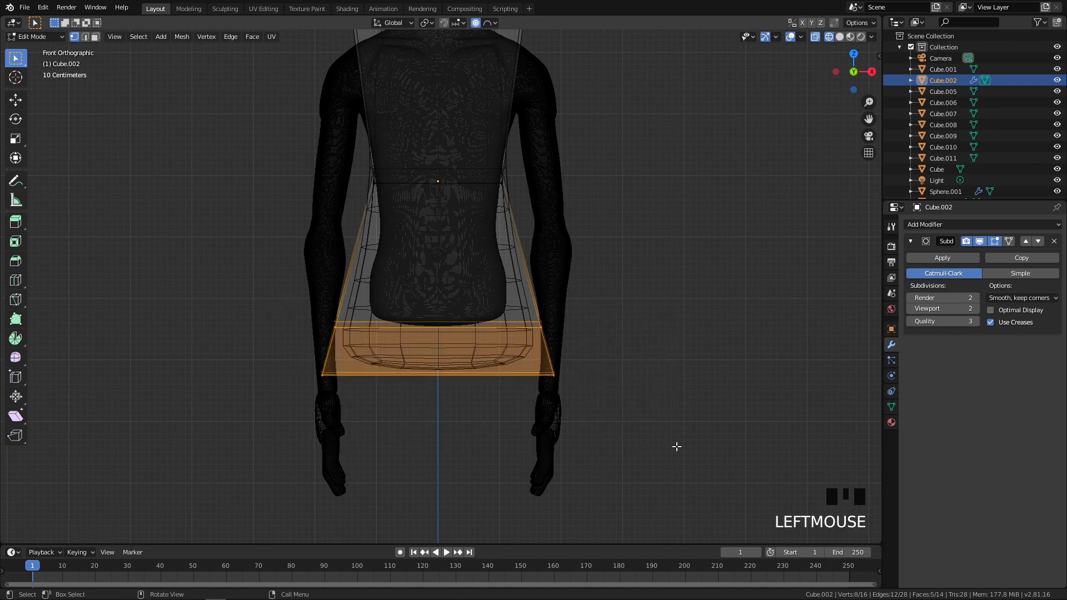
pyautogui.press('g')
pyautogui.click(703, 414)
pyautogui.press('s')
pyautogui.press('x')
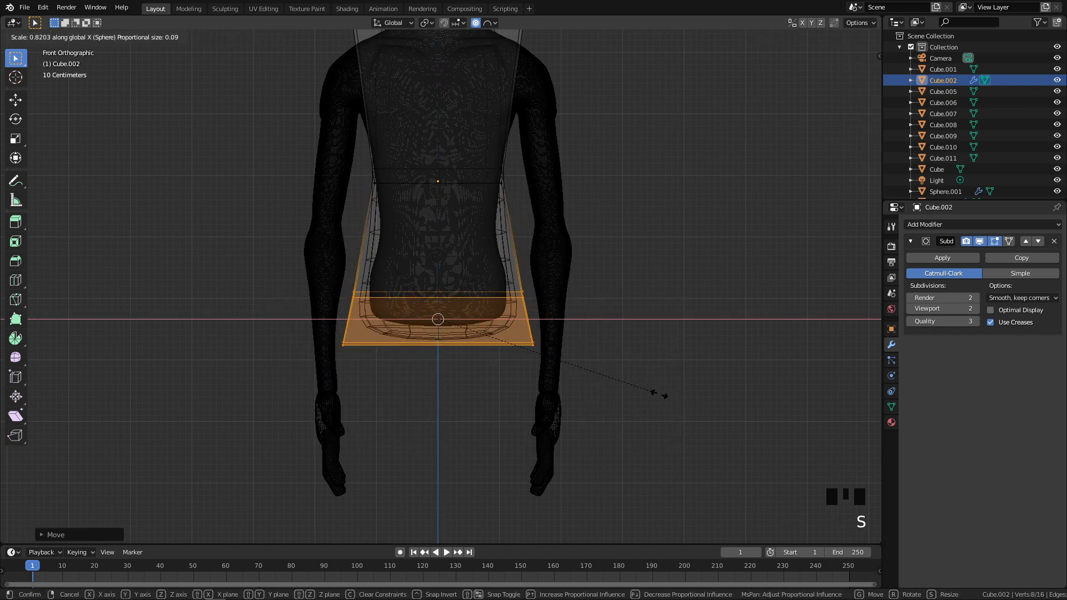
pyautogui.click(657, 393)
# In the side view, scale the lower half of the cage along Y to about 0.70 to fit the waist
pyautogui.moveTo(631, 378); pyautogui.dragTo(484, 355, button='middle')
pyautogui.hotkey('alt', 'q')
pyautogui.moveTo(607, 312); pyautogui.dragTo(736, 315, button='middle')
pyautogui.scroll(-3, 538, 315)
pyautogui.press('q')
pyautogui.scroll(1, 572, 303)
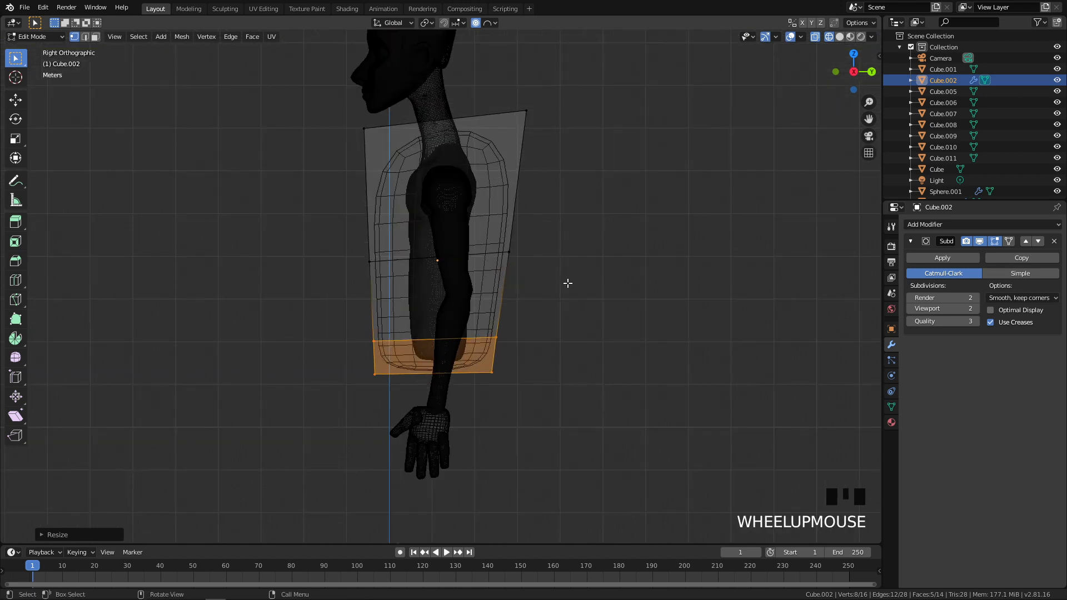
pyautogui.keyDown('shift'); pyautogui.moveTo(572, 303); pyautogui.dragTo(552, 357, button='middle'); pyautogui.keyUp('shift')
pyautogui.scroll(-1, 454, 325)
pyautogui.moveTo(313, 293); pyautogui.dragTo(691, 445)
pyautogui.press('s')
pyautogui.press('y')
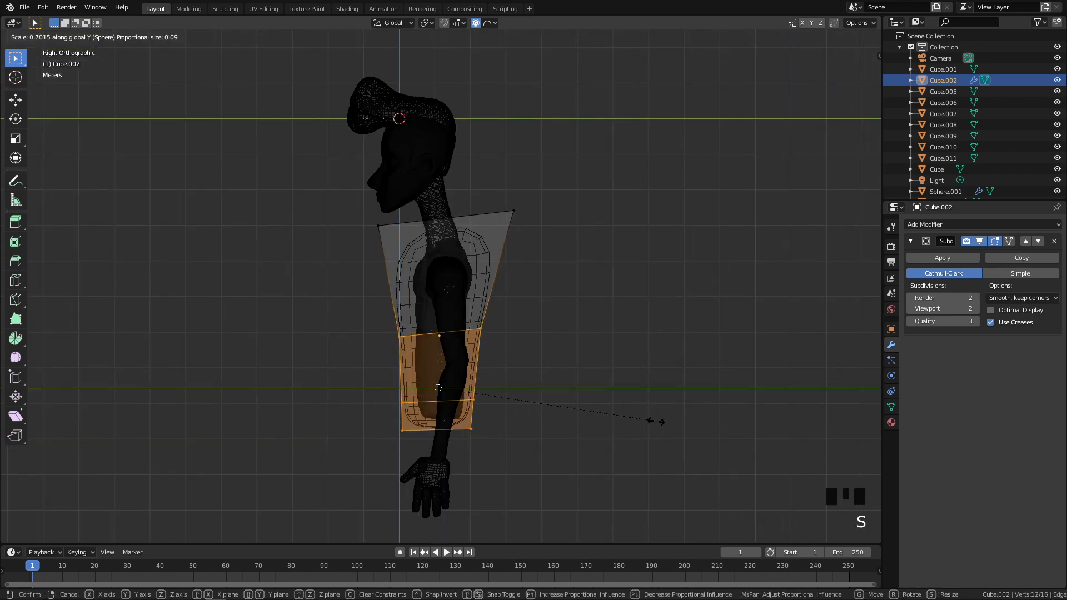
pyautogui.click(653, 422)
# Move the cage's upper back and upper front edges down and inward toward the shoulders
pyautogui.scroll(3, 576, 444)
pyautogui.keyDown('shift'); pyautogui.moveTo(539, 465); pyautogui.dragTo(497, 293, button='middle'); pyautogui.keyUp('shift')
pyautogui.click(569, 116)
pyautogui.press('g')
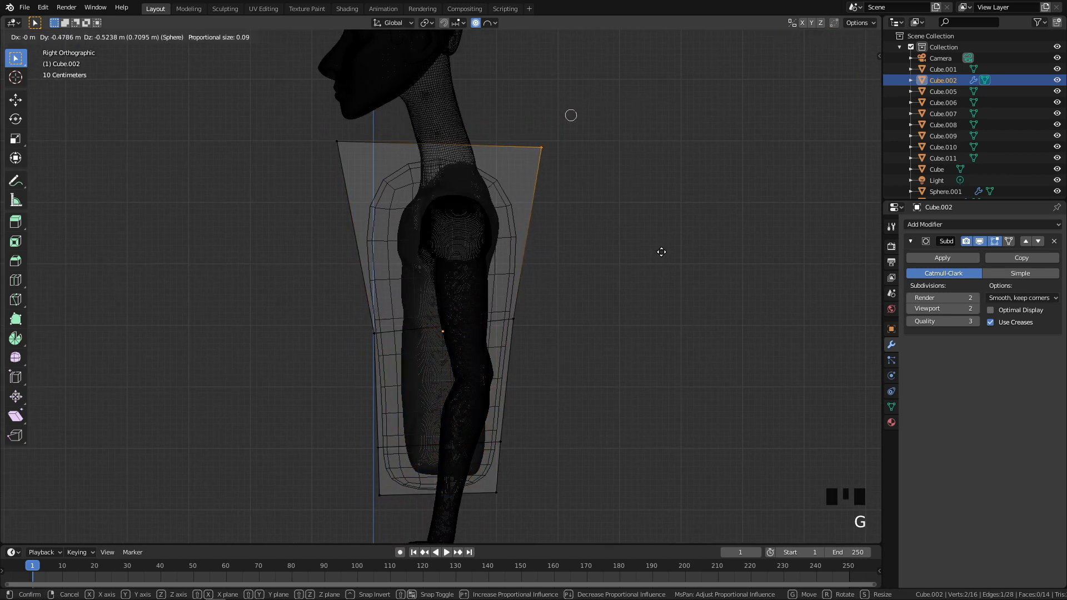
pyautogui.click(635, 246)
pyautogui.click(338, 140)
pyautogui.press('g')
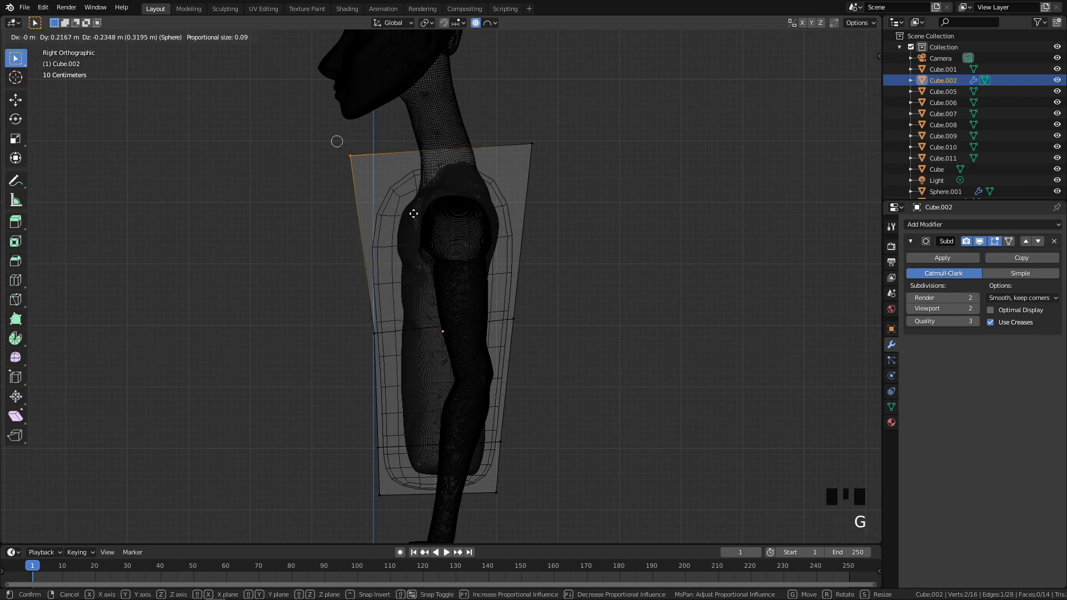
pyautogui.click(423, 220)
# Examine the cage's fit around the torso from several angles, clearing the selection and picking an upper side face
pyautogui.moveTo(424, 219); pyautogui.dragTo(441, 241, button='middle')
pyautogui.press('q')
pyautogui.press('q')
pyautogui.scroll(2, 550, 239)
pyautogui.scroll(-1, 474, 239)
pyautogui.press('a')
pyautogui.hotkey('alt', 'a')
pyautogui.moveTo(468, 199); pyautogui.dragTo(508, 264, button='middle')
pyautogui.press('3')
pyautogui.click(431, 208)
pyautogui.scroll(-1, 510, 266)
pyautogui.press('KP_1')
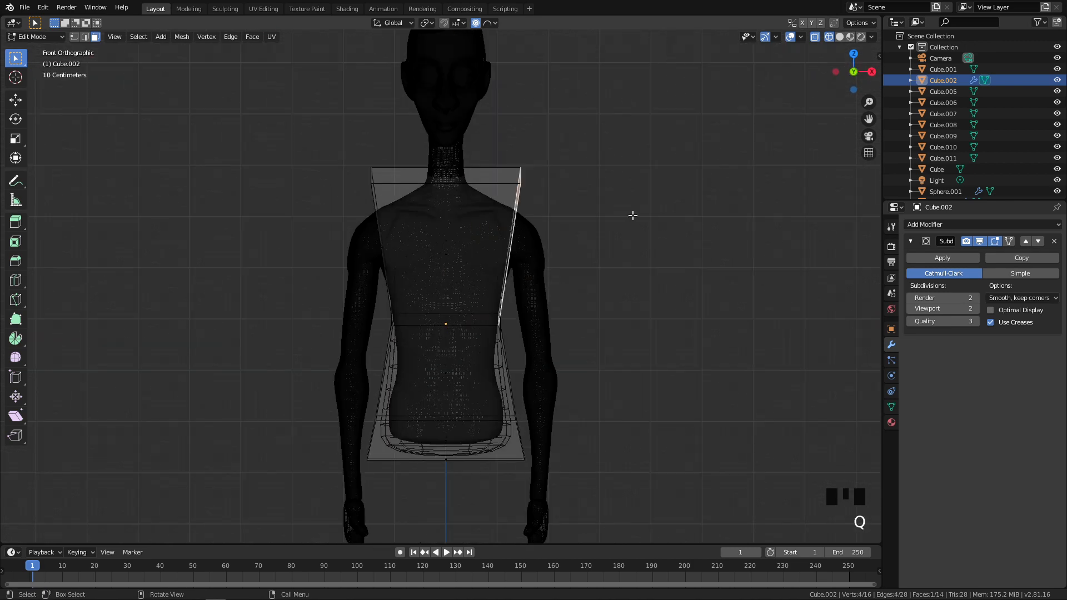
# Add a centered vertical loop cut down the front and back of the torso cage
pyautogui.scroll(2, 555, 250)
pyautogui.hotkey('ctrl', 'r')
pyautogui.click(457, 157)
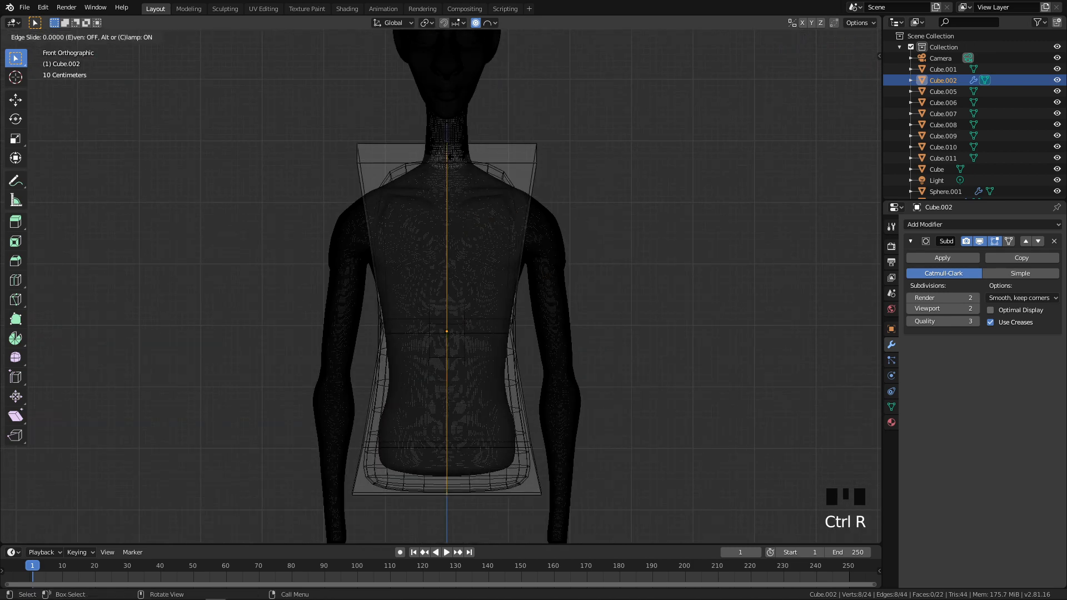
pyautogui.rightClick(456, 158)
pyautogui.press('z')
pyautogui.moveTo(592, 216)
pyautogui.mouseDown(button='middle')
pyautogui.moveTo(567, 152)
pyautogui.moveTo(573, 201)
pyautogui.mouseUp(button='middle')
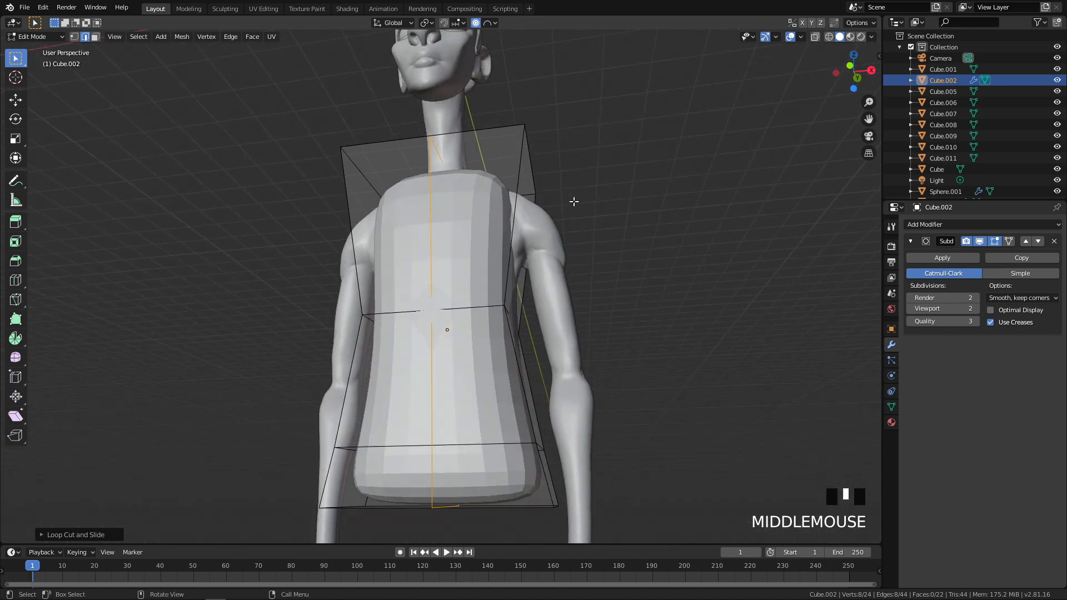
# Delete the mesh half on the negative X side of the center loop, including its leftover edges and vertices
pyautogui.scroll(-2, 574, 201)
pyautogui.press('q')
pyautogui.click(624, 134)
pyautogui.press('z')
pyautogui.press('z')
pyautogui.click(387, 227)
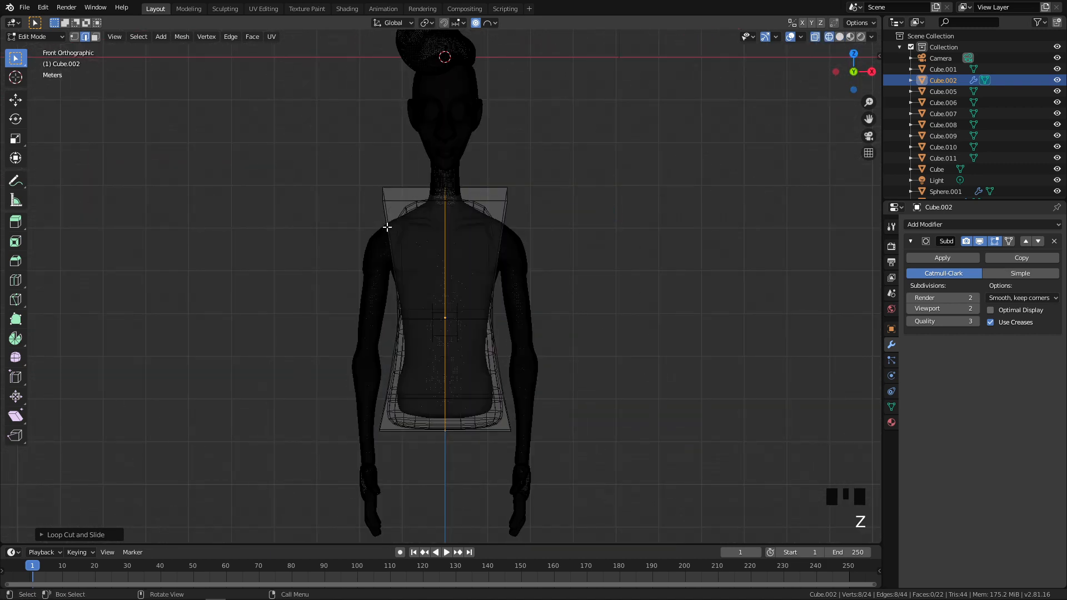
pyautogui.press('1')
pyautogui.moveTo(329, 142); pyautogui.dragTo(431, 500)
pyautogui.press('x')
pyautogui.click(430, 449)
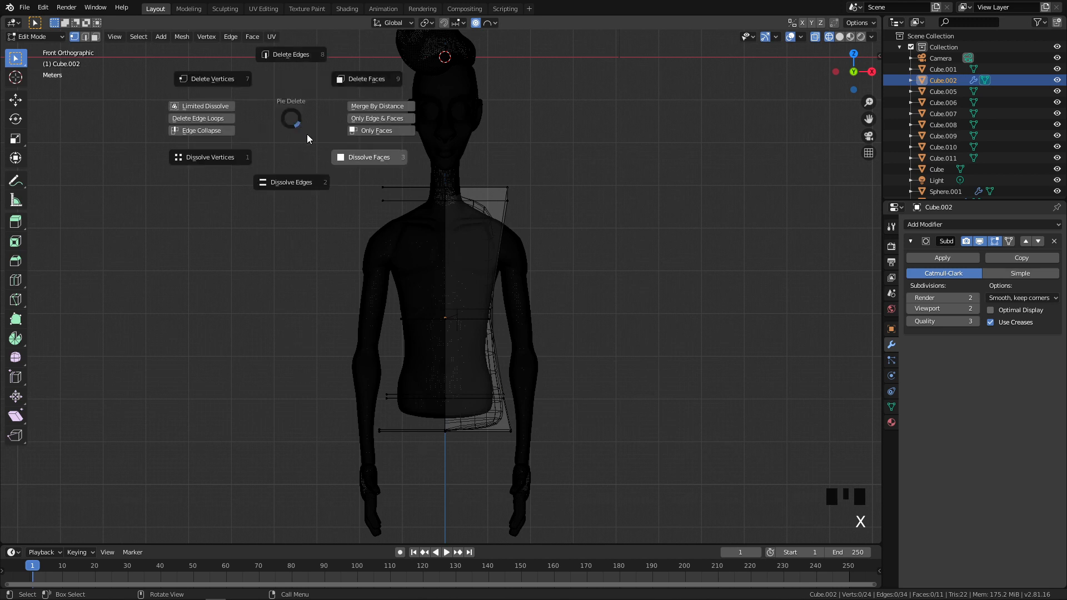
pyautogui.moveTo(302, 122); pyautogui.dragTo(420, 496)
pyautogui.press('x')
pyautogui.click(278, 371)
# Add a Mirror modifier on the X axis to the half torso cage
pyautogui.keyDown('shift'); pyautogui.moveTo(541, 308); pyautogui.dragTo(531, 306, button='middle'); pyautogui.keyUp('shift')
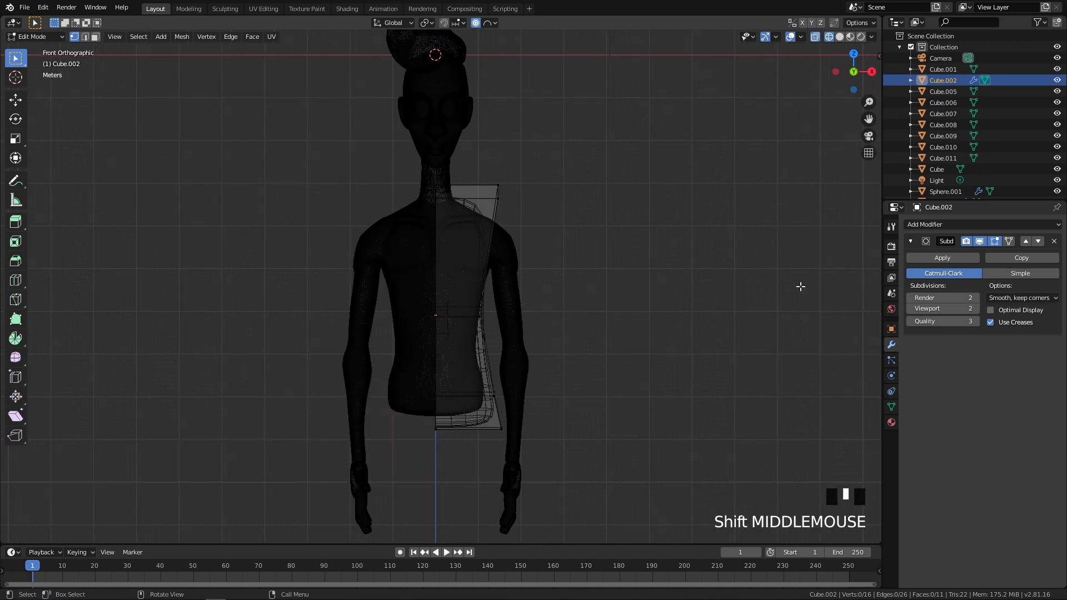
pyautogui.click(943, 224)
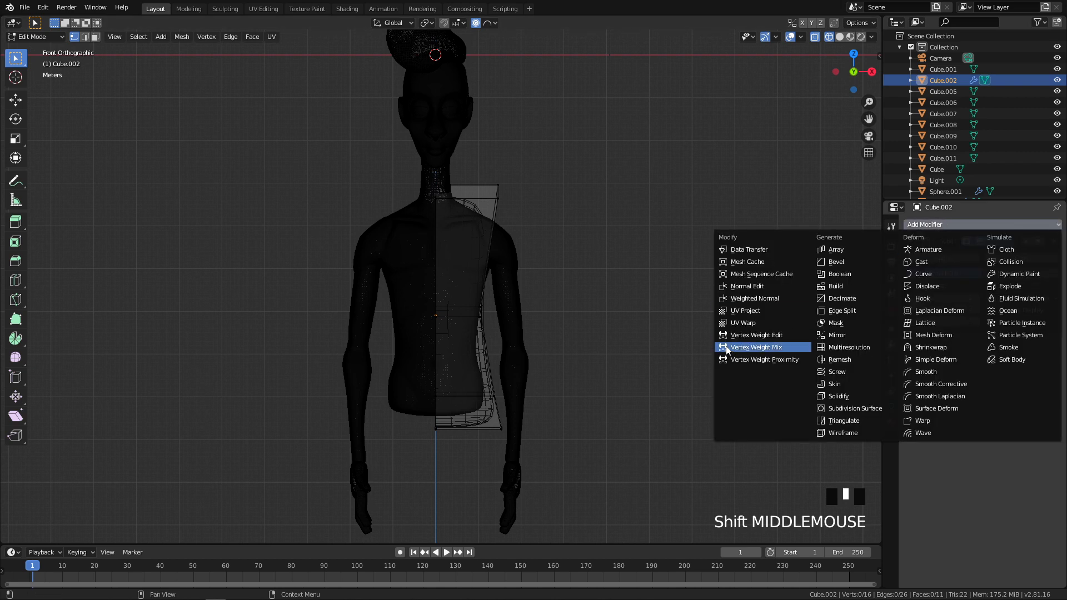
pyautogui.click(836, 335)
pyautogui.scroll(2, 576, 286)
pyautogui.keyDown('shift'); pyautogui.moveTo(576, 286); pyautogui.dragTo(517, 253, button='middle'); pyautogui.keyUp('shift')
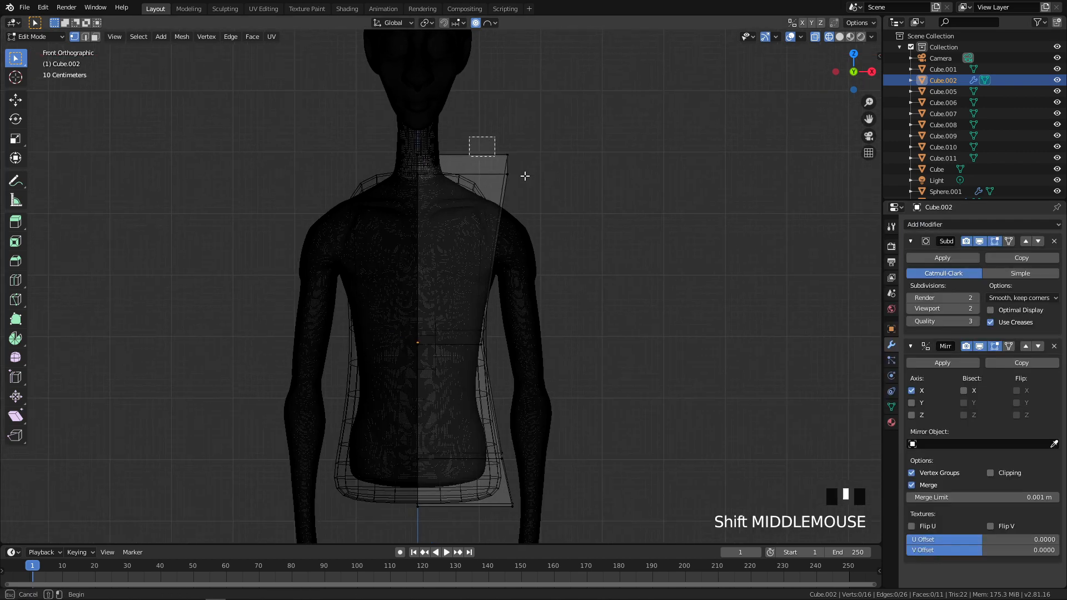
# Select the two outer top corner vertices of the cage above the shoulder and switch the viewport to solid shading
pyautogui.moveTo(492, 155); pyautogui.dragTo(534, 192)
pyautogui.press('z')
pyautogui.click(769, 210)
pyautogui.moveTo(528, 170)
pyautogui.mouseDown(button='middle')
pyautogui.moveTo(481, 186)
pyautogui.moveTo(539, 224)
pyautogui.mouseUp(button='middle')
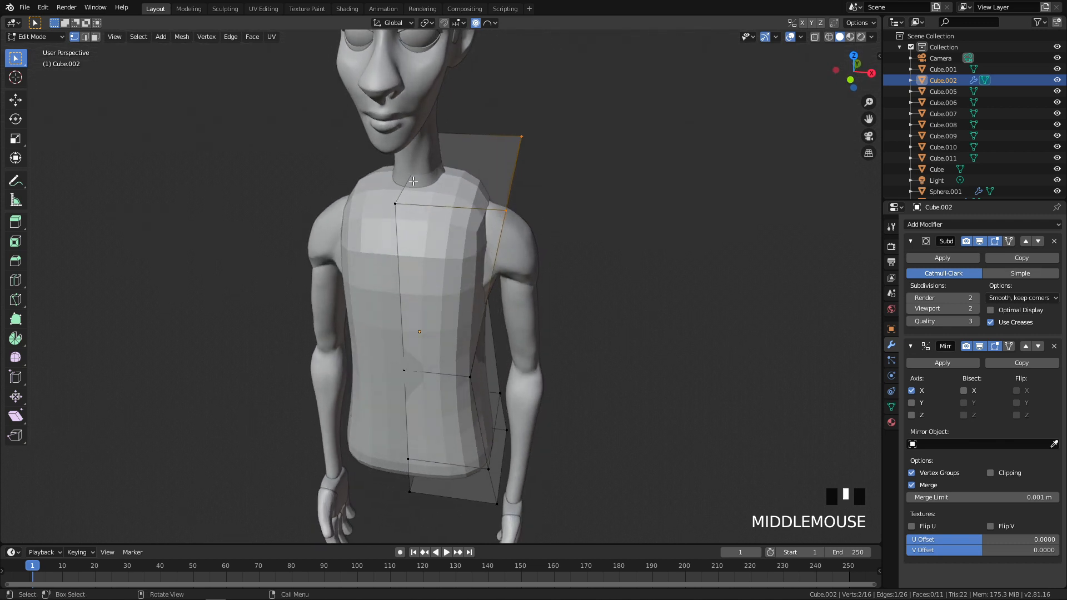
pyautogui.scroll(1, 411, 128)
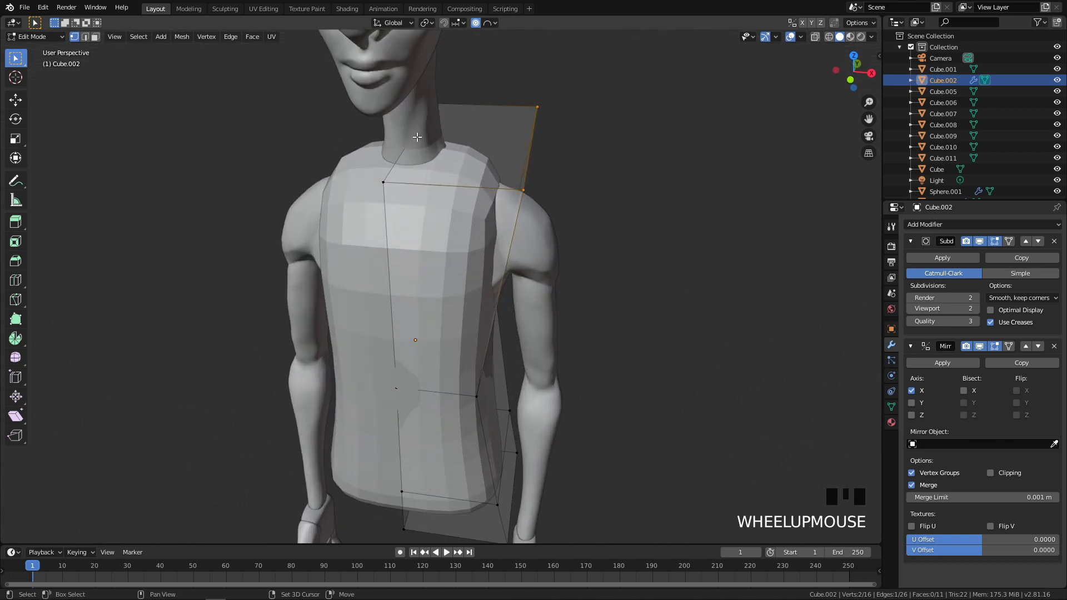
pyautogui.keyDown('shift'); pyautogui.moveTo(417, 136); pyautogui.dragTo(416, 165, button='middle'); pyautogui.keyUp('shift')
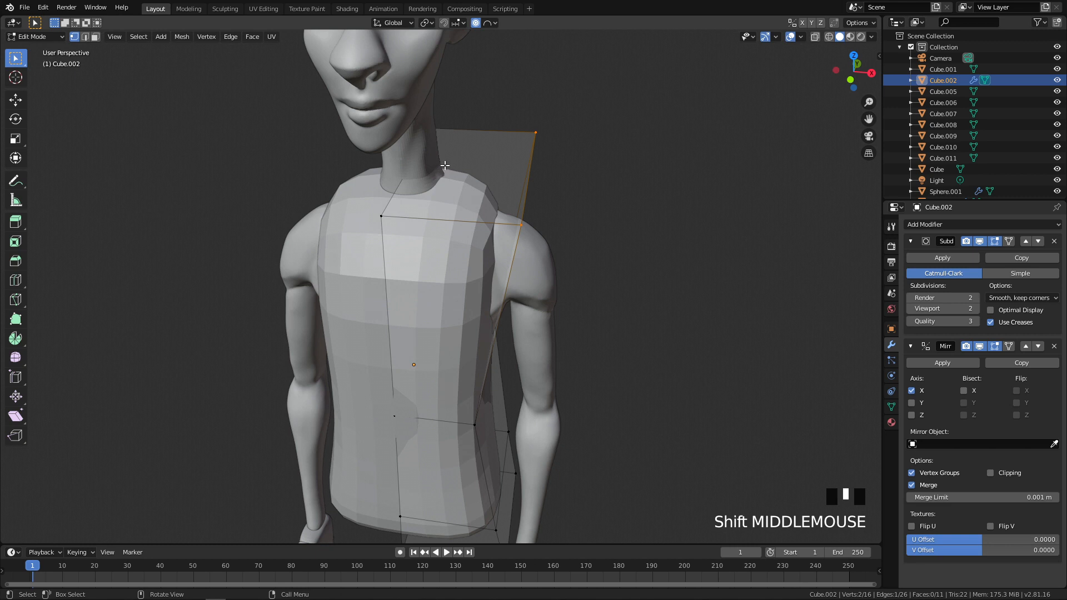
# Try to open the cage's top by deleting the top face's vertices
pyautogui.press('3')
pyautogui.click(464, 176)
pyautogui.moveTo(463, 176); pyautogui.dragTo(489, 179, button='middle')
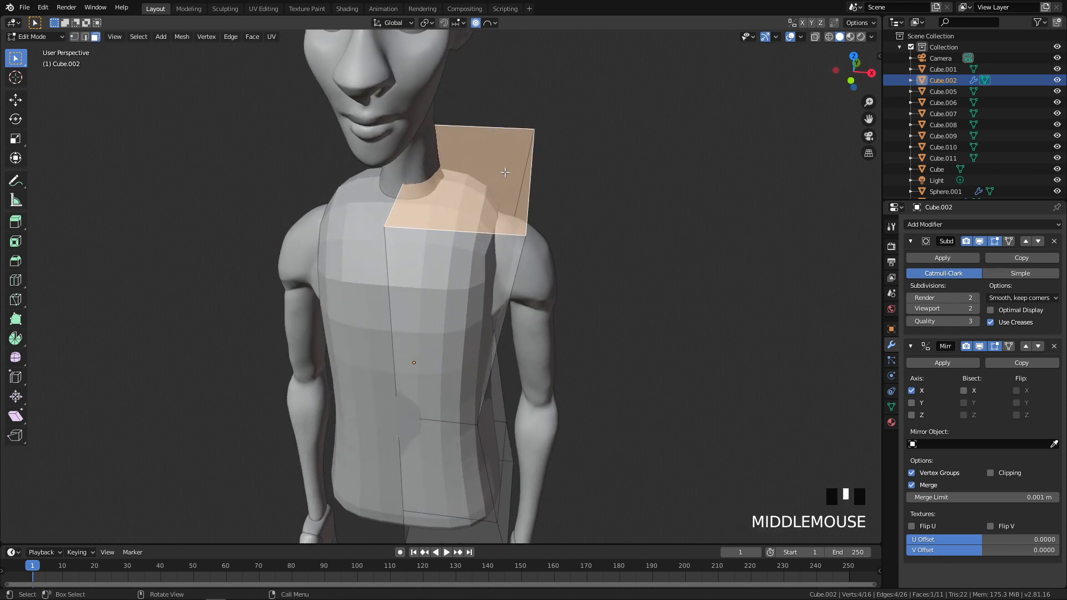
pyautogui.press('x')
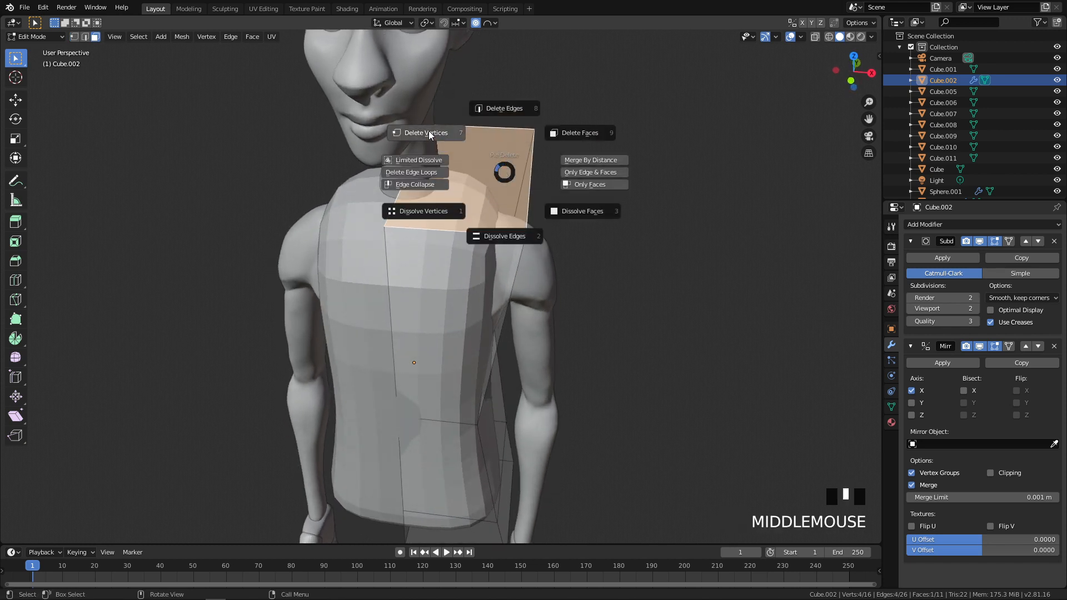
pyautogui.click(430, 134)
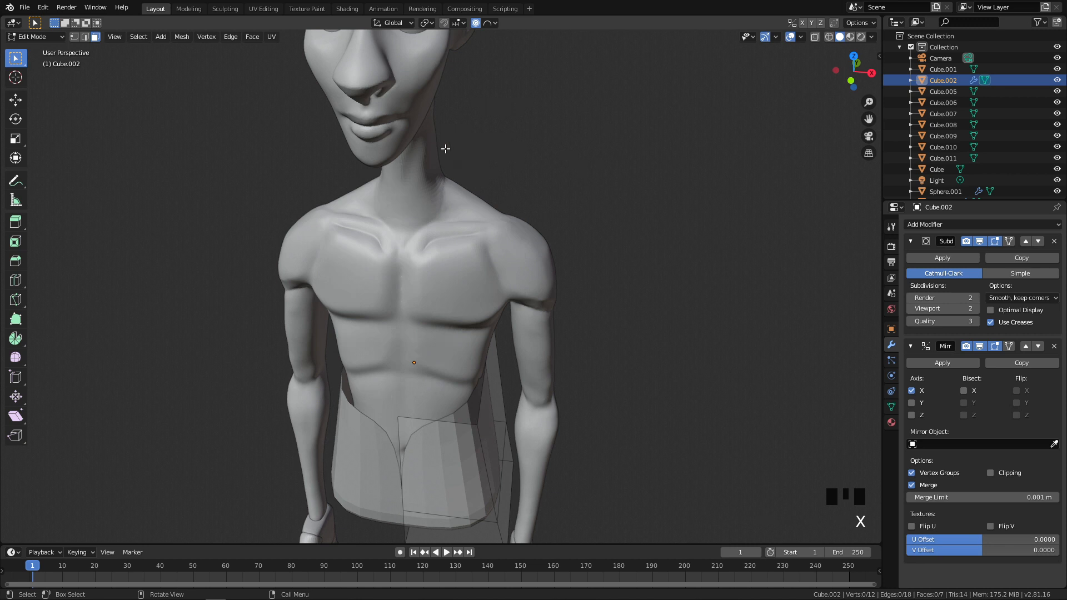
pyautogui.moveTo(460, 166); pyautogui.dragTo(456, 214, button='middle')
pyautogui.hotkey('ctrl', 'z')
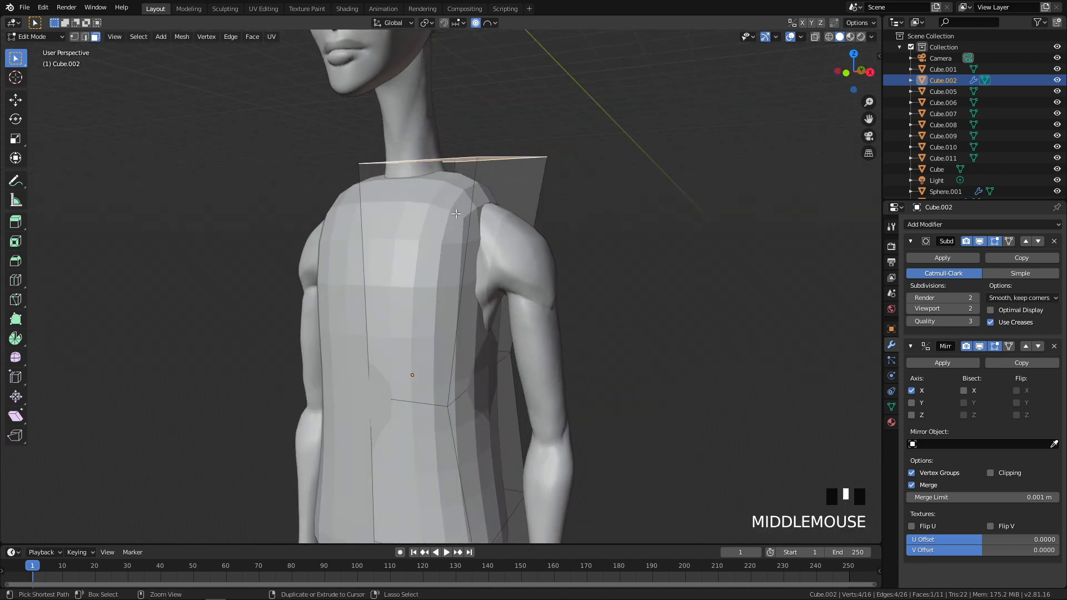
# Add a horizontal loop cut around the cage's chest section and slide it up close to the top edge
pyautogui.hotkey('ctrl', 'r')
pyautogui.click(469, 213)
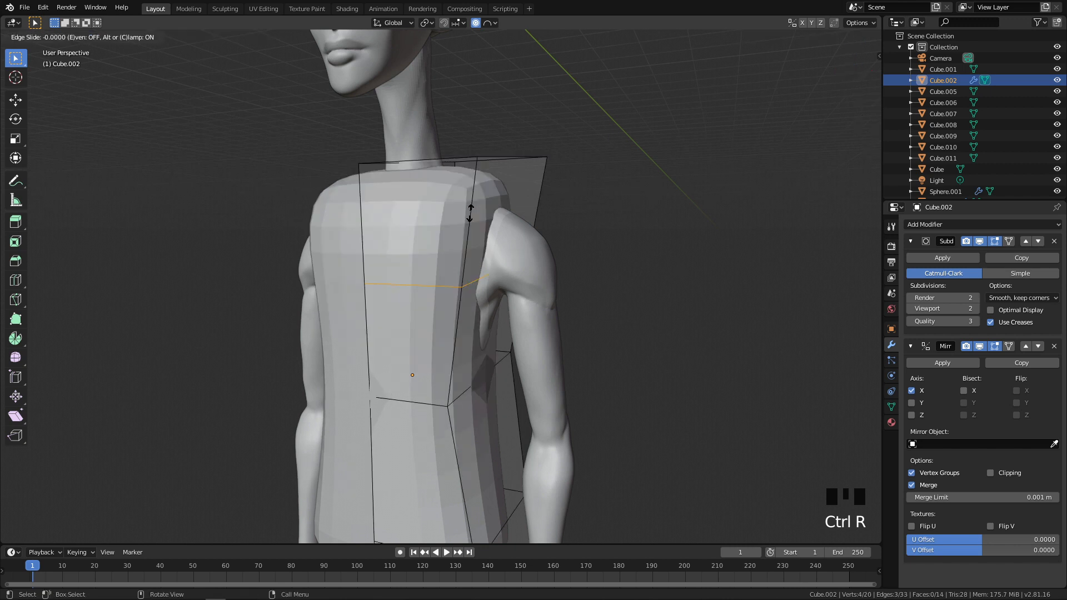
pyautogui.click(456, 118)
# Delete the cage's top face together with its vertices to open the neck area
pyautogui.moveTo(455, 118); pyautogui.dragTo(460, 170, button='middle')
pyautogui.click(460, 171)
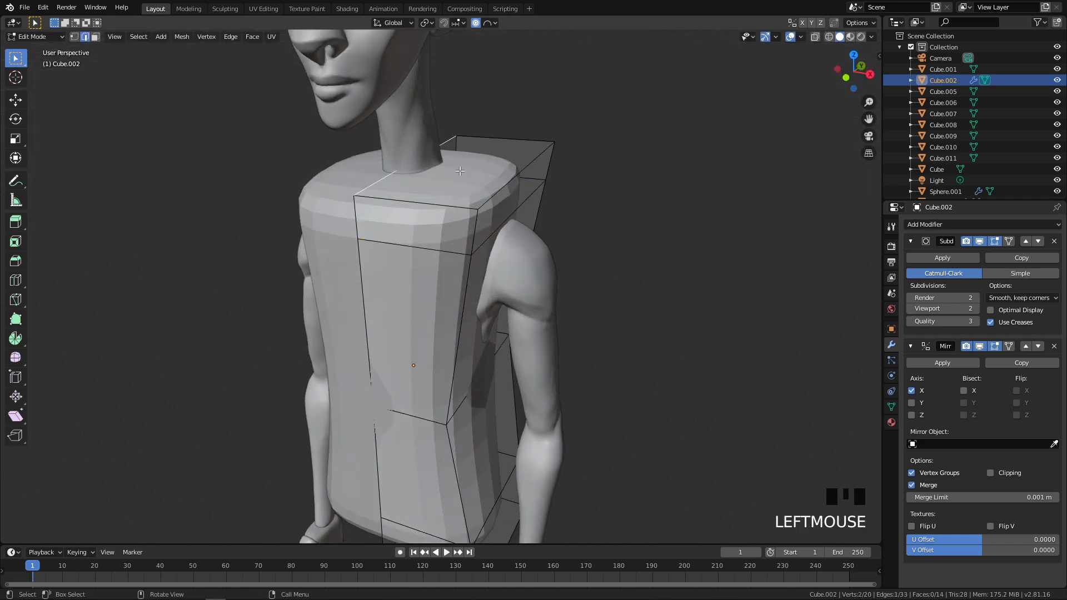
pyautogui.press('3')
pyautogui.click(468, 168)
pyautogui.press('x')
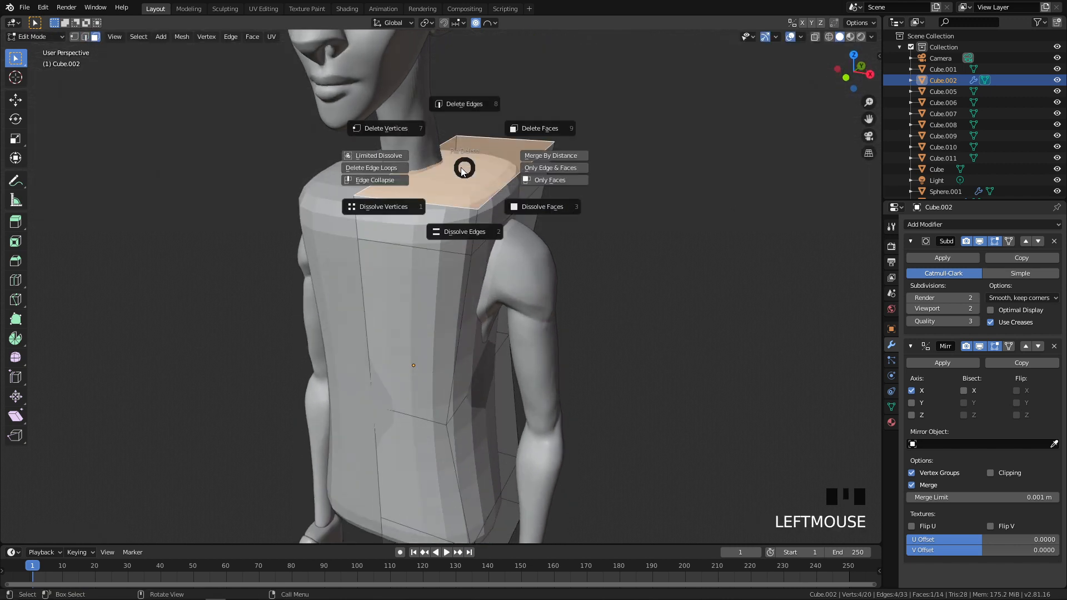
pyautogui.moveTo(443, 177); pyautogui.dragTo(380, 221, button='middle')
# Enable Clipping on the Mirror modifier
pyautogui.press('q')
pyautogui.press('q')
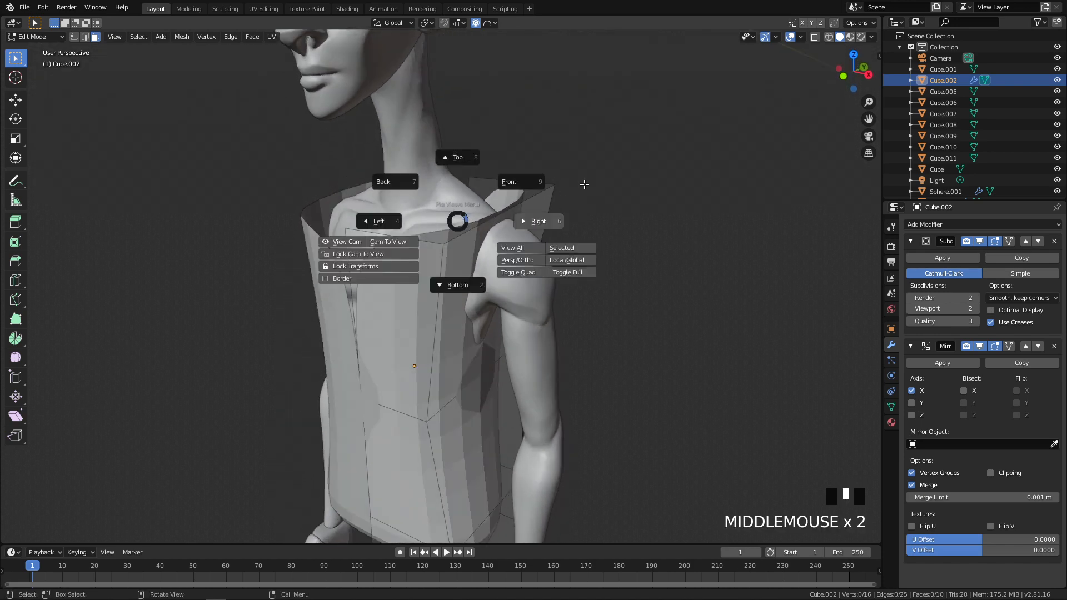
pyautogui.scroll(1, 493, 234)
pyautogui.press('1')
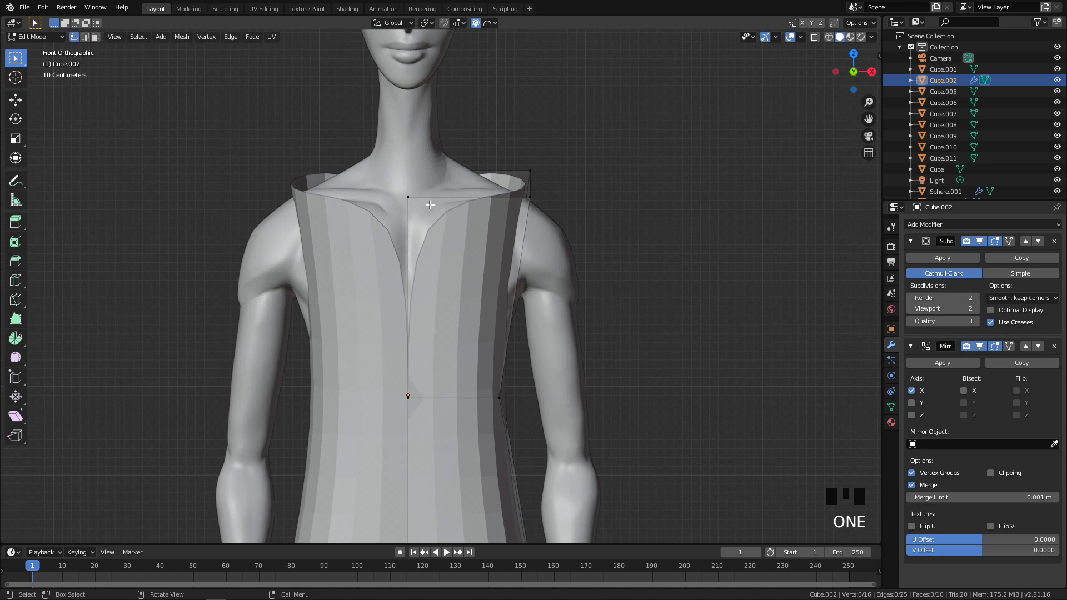
pyautogui.press('g')
pyautogui.press('Escape')
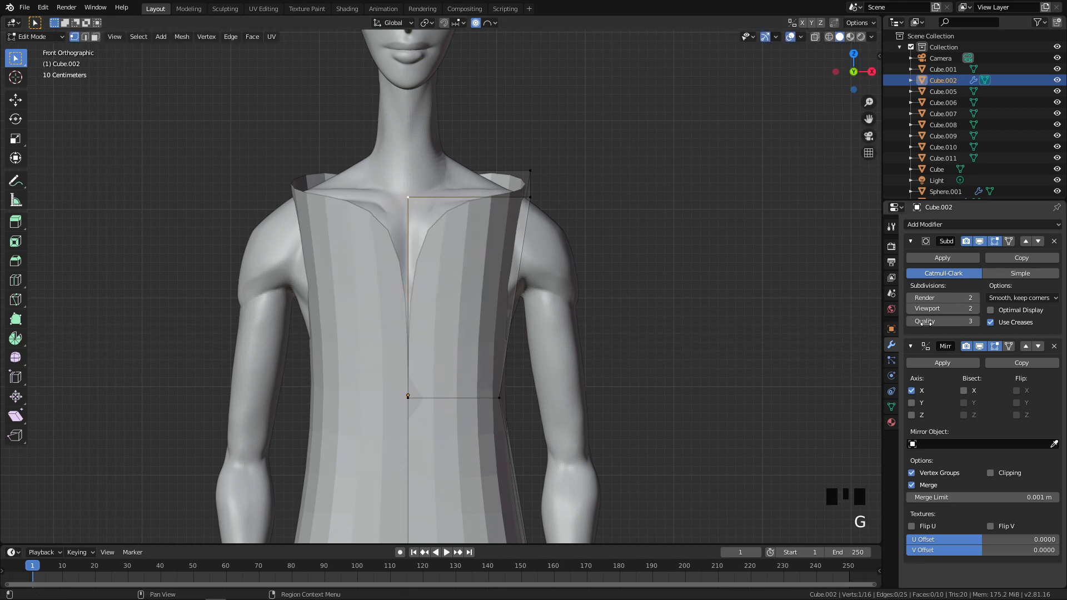
pyautogui.click(990, 473)
# Try moving the upper front and waist center vertices of the cage with mirror clipping on
pyautogui.press('g')
pyautogui.rightClick(412, 271)
pyautogui.press('g')
pyautogui.rightClick(441, 247)
pyautogui.moveTo(441, 248); pyautogui.dragTo(435, 276, button='middle')
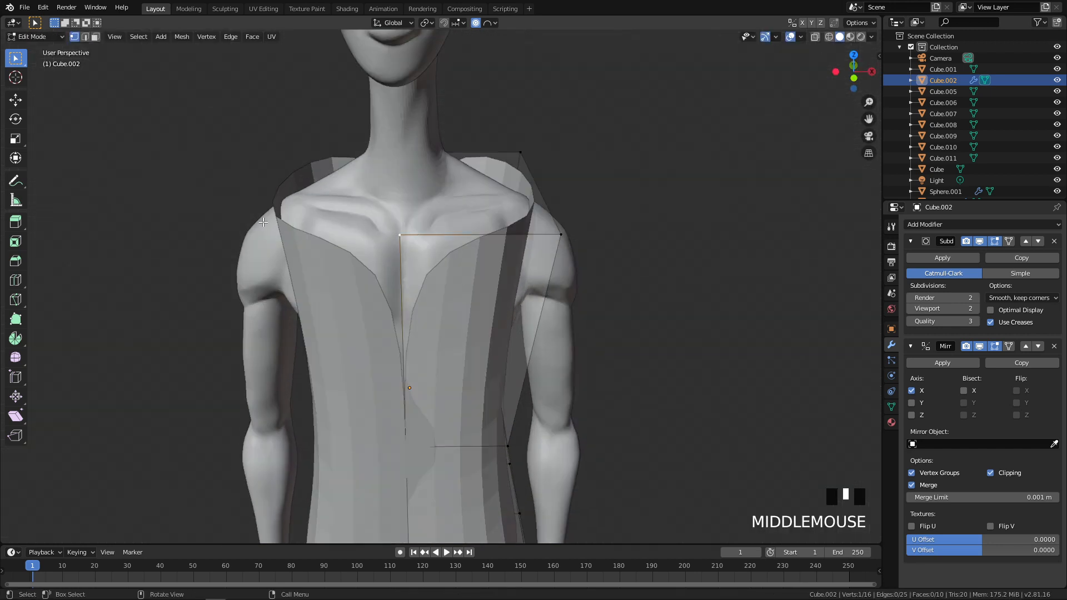
pyautogui.moveTo(320, 254); pyautogui.dragTo(372, 345, button='middle')
pyautogui.click(351, 369)
pyautogui.press('q')
pyautogui.press('g')
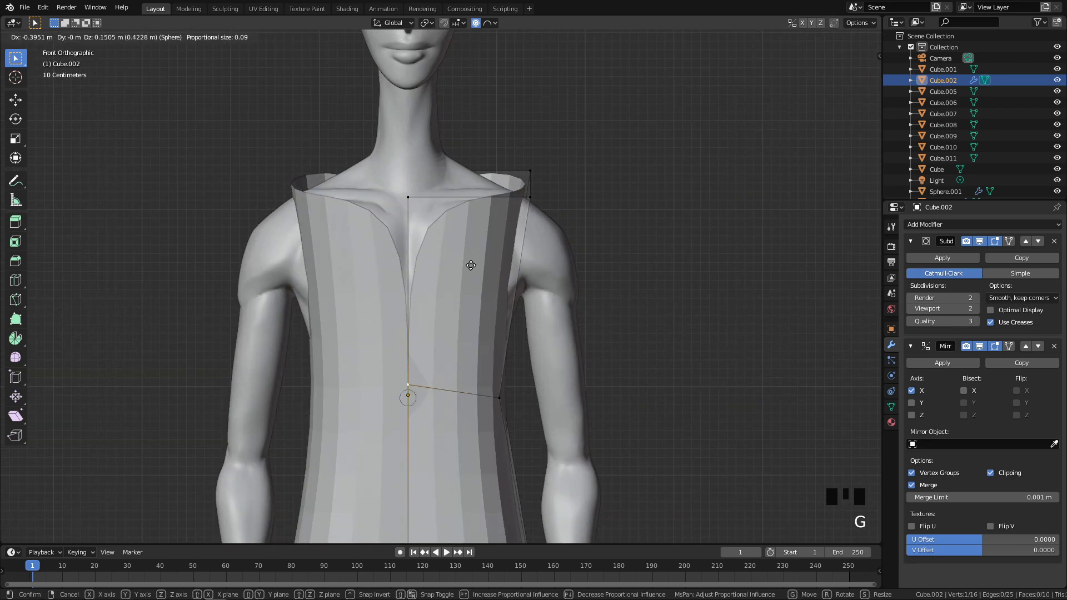
pyautogui.rightClick(470, 265)
# Inset the cage's bottom face by a thickness of about 0.08
pyautogui.scroll(-1, 522, 257)
pyautogui.scroll(-4, 522, 258)
pyautogui.scroll(4, 517, 255)
pyautogui.keyDown('shift'); pyautogui.moveTo(516, 255); pyautogui.dragTo(514, 182, button='middle'); pyautogui.keyUp('shift')
pyautogui.press('3')
pyautogui.click(469, 330)
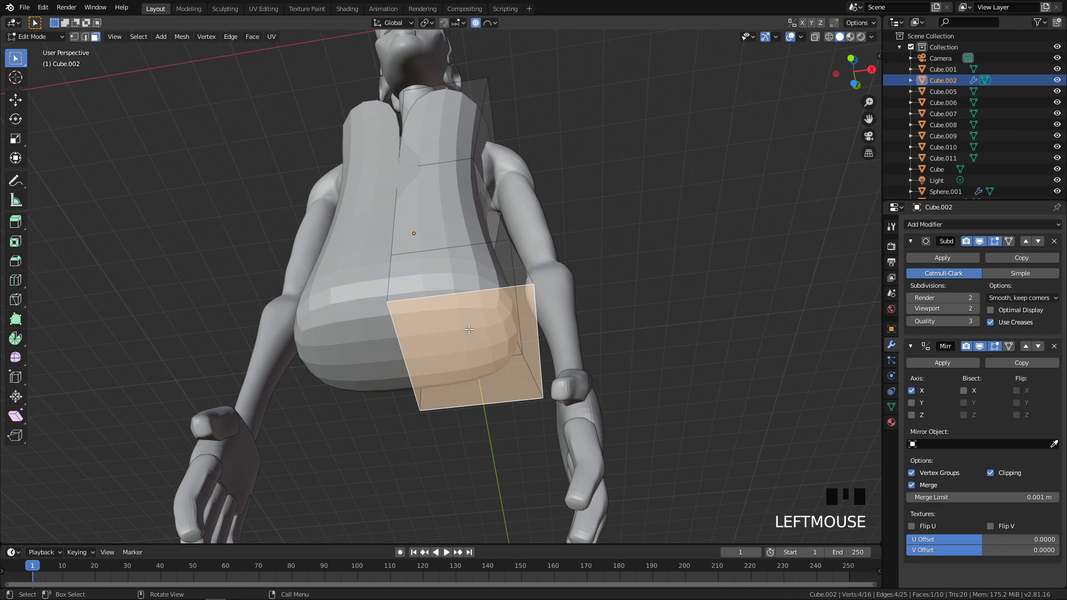
pyautogui.press('x')
pyautogui.rightClick(476, 321)
pyautogui.press('i')
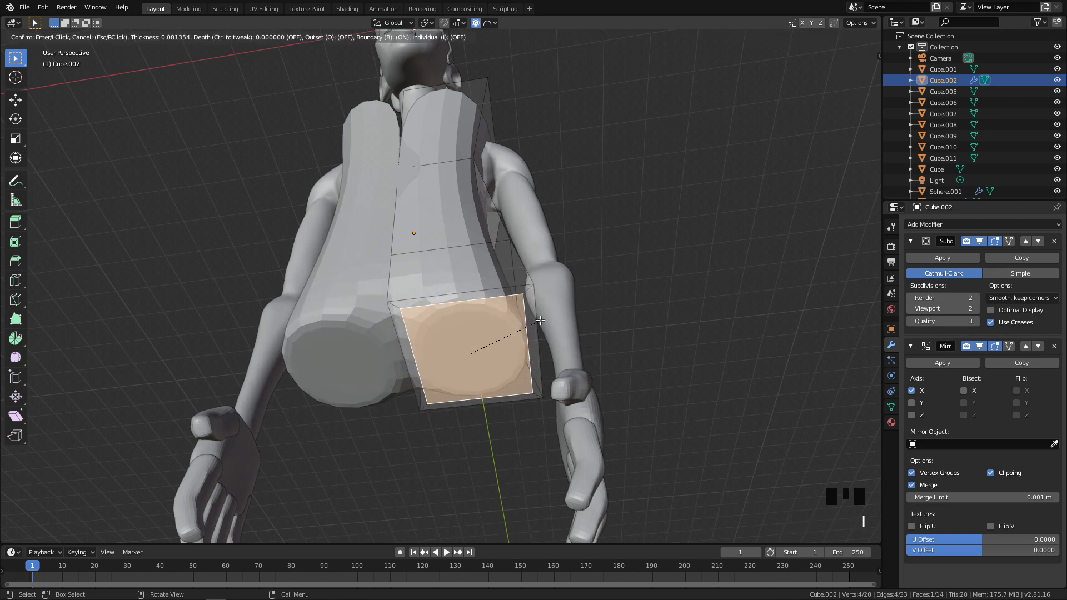
pyautogui.click(540, 321)
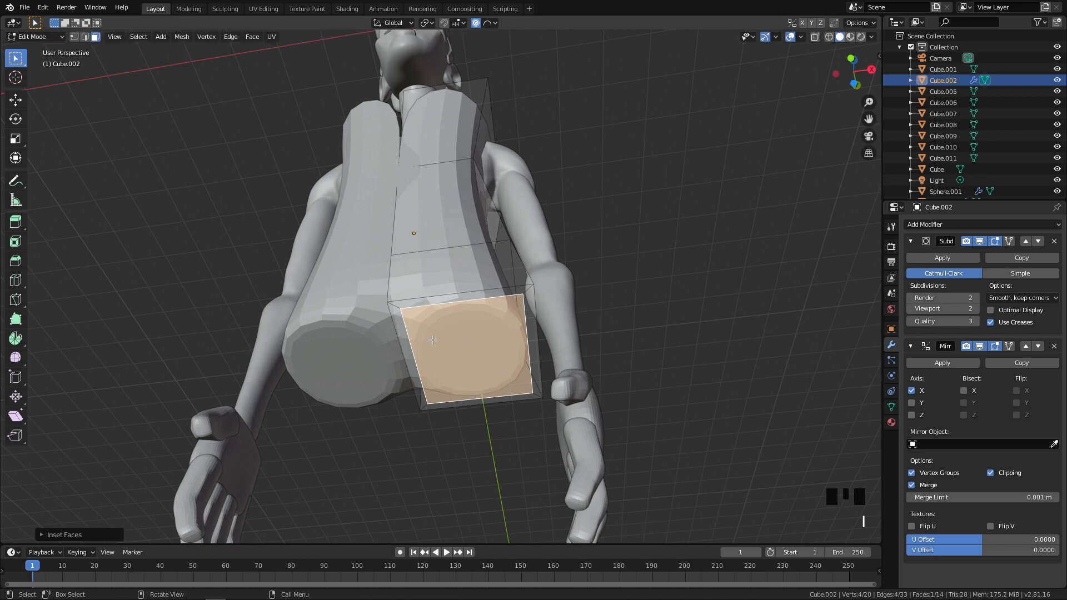
# Delete the inset bottom face together with its vertices to open the garment's hem
pyautogui.keyDown('shift'); pyautogui.moveTo(453, 310); pyautogui.dragTo(139, 477, button='middle'); pyautogui.keyUp('shift')
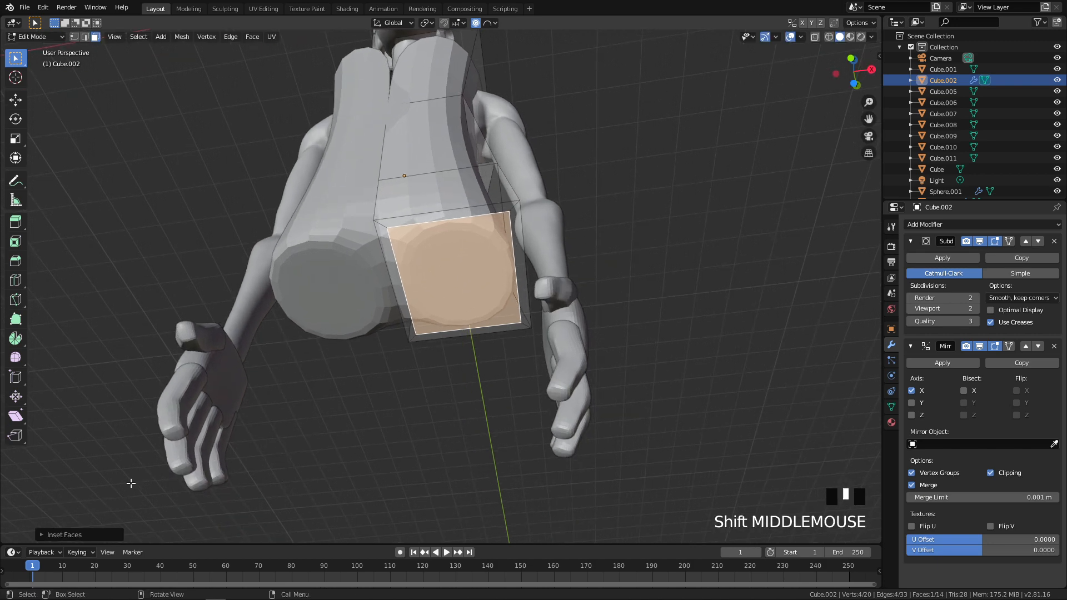
pyautogui.scroll(2, 407, 344)
pyautogui.press('x')
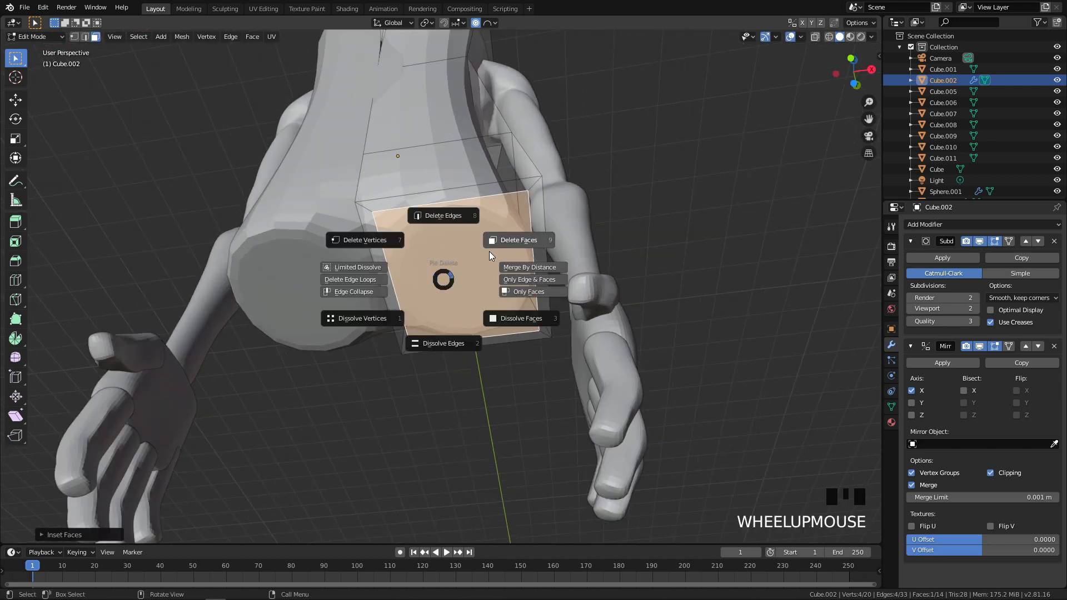
pyautogui.click(377, 240)
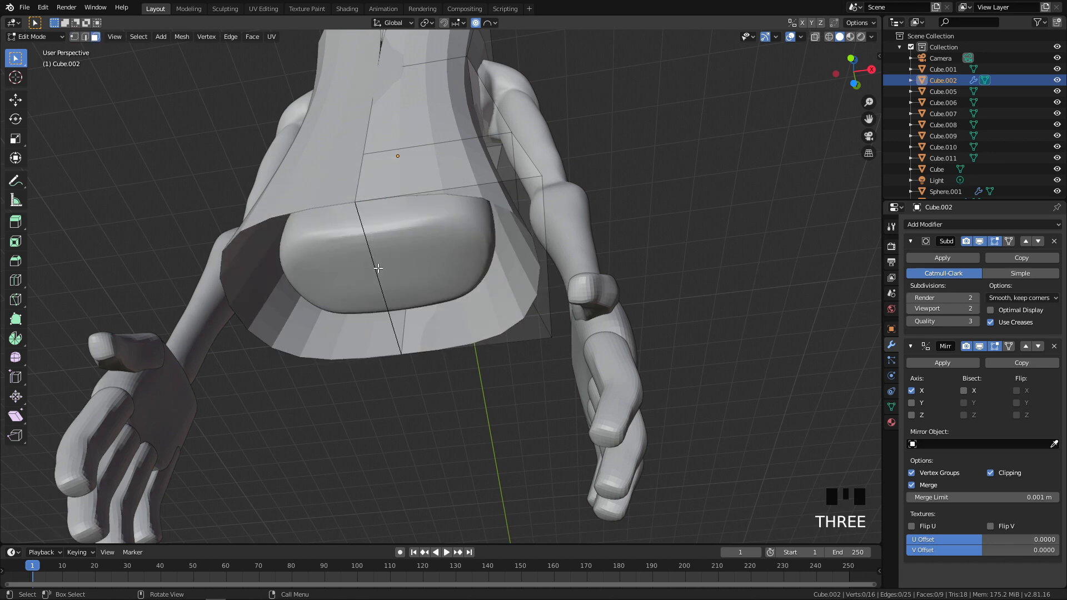
# Try to remove the leftover center edge spanning the bottom opening by deleting its vertices
pyautogui.moveTo(375, 274)
pyautogui.mouseDown(button='middle')
pyautogui.moveTo(400, 278)
pyautogui.moveTo(370, 288)
pyautogui.mouseUp(button='middle')
pyautogui.press('2')
pyautogui.press('x')
pyautogui.click(308, 249)
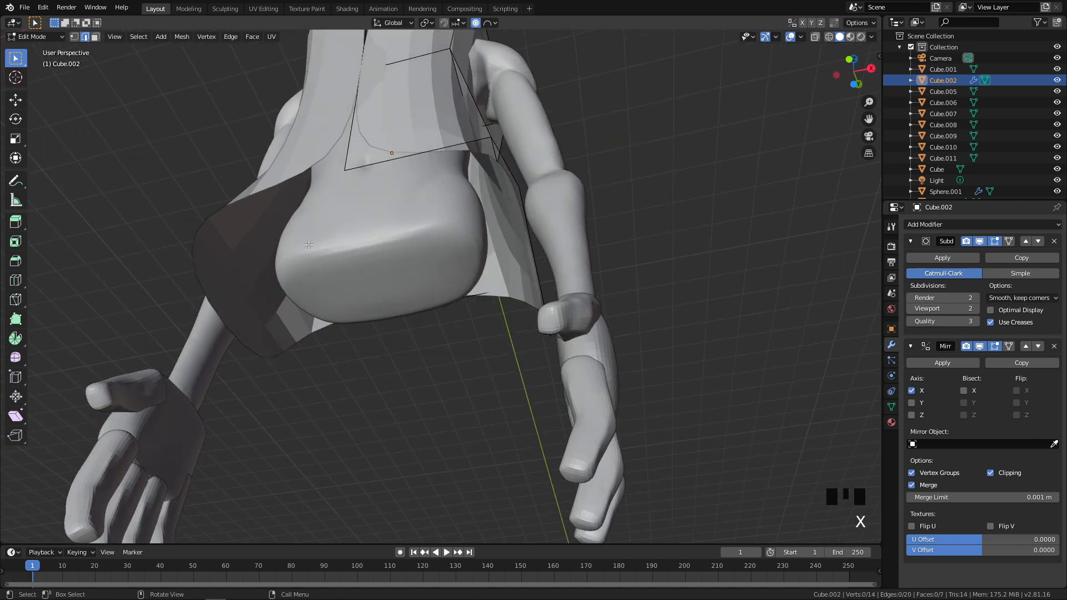
pyautogui.hotkey('ctrl', 'z')
pyautogui.moveTo(308, 248); pyautogui.dragTo(392, 342, button='middle')
pyautogui.scroll(2, 384, 311)
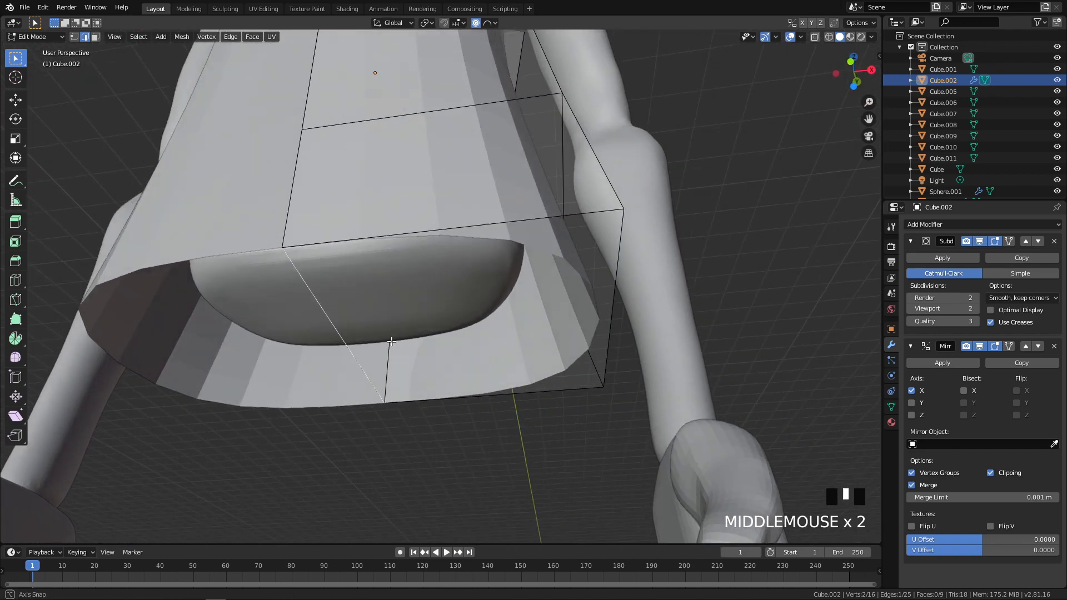
# Inset the upper side face of the cage beside the shoulder to outline an armhole
pyautogui.scroll(-3, 391, 342)
pyautogui.scroll(-2, 415, 225)
pyautogui.press('1')
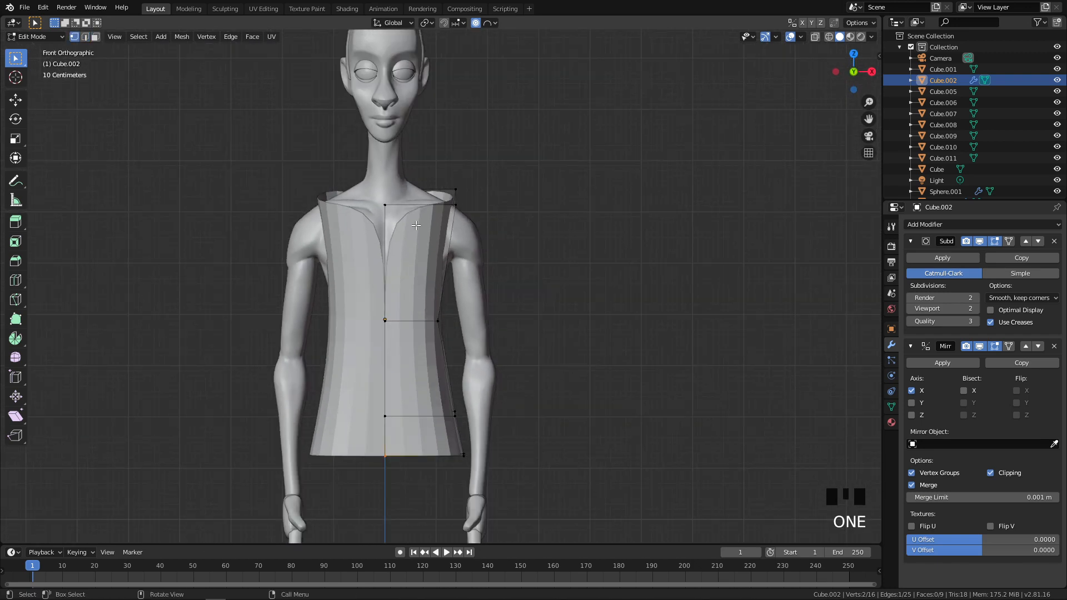
pyautogui.scroll(2, 416, 225)
pyautogui.moveTo(416, 225)
pyautogui.keyDown('shift'); pyautogui.mouseDown(button='middle')
pyautogui.moveTo(431, 178)
pyautogui.moveTo(460, 211)
pyautogui.moveTo(404, 223)
pyautogui.mouseUp(button='middle'); pyautogui.keyUp('shift')
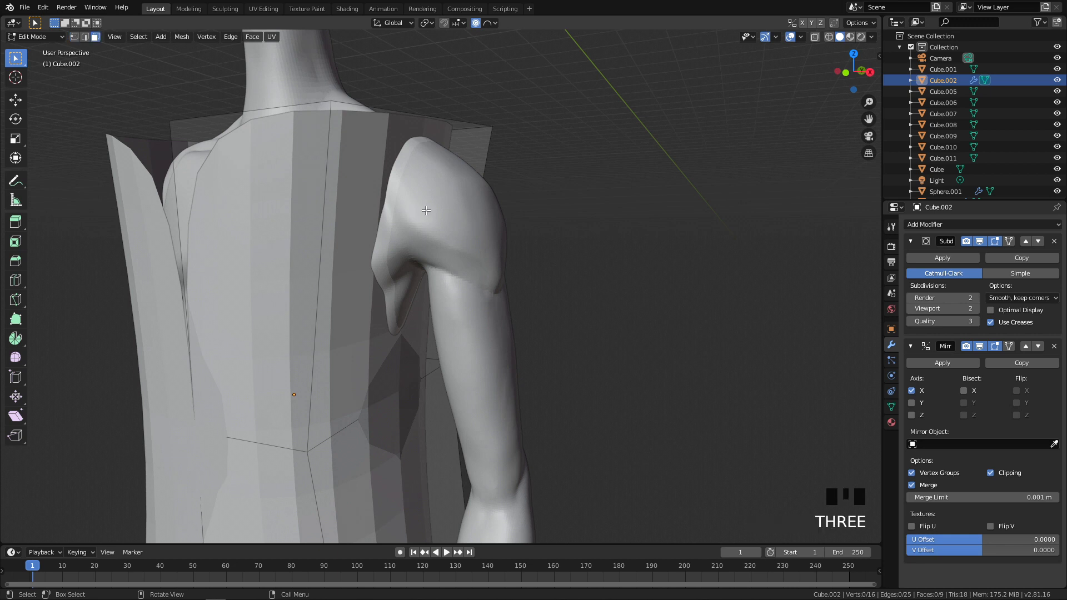
pyautogui.click(368, 197)
pyautogui.moveTo(369, 196); pyautogui.dragTo(508, 208, button='middle')
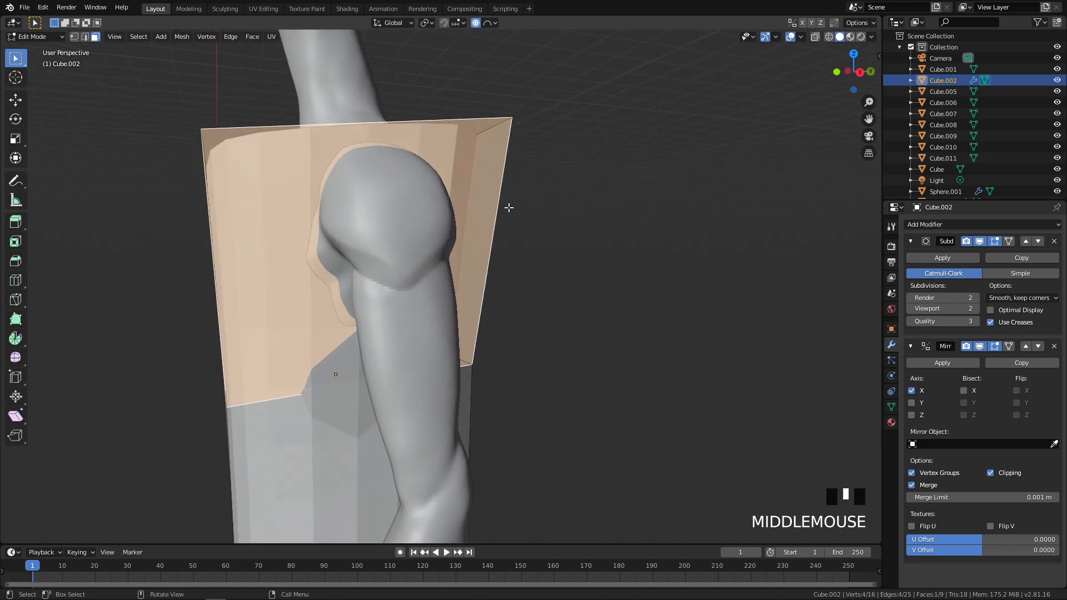
pyautogui.press('i')
pyautogui.click(449, 216)
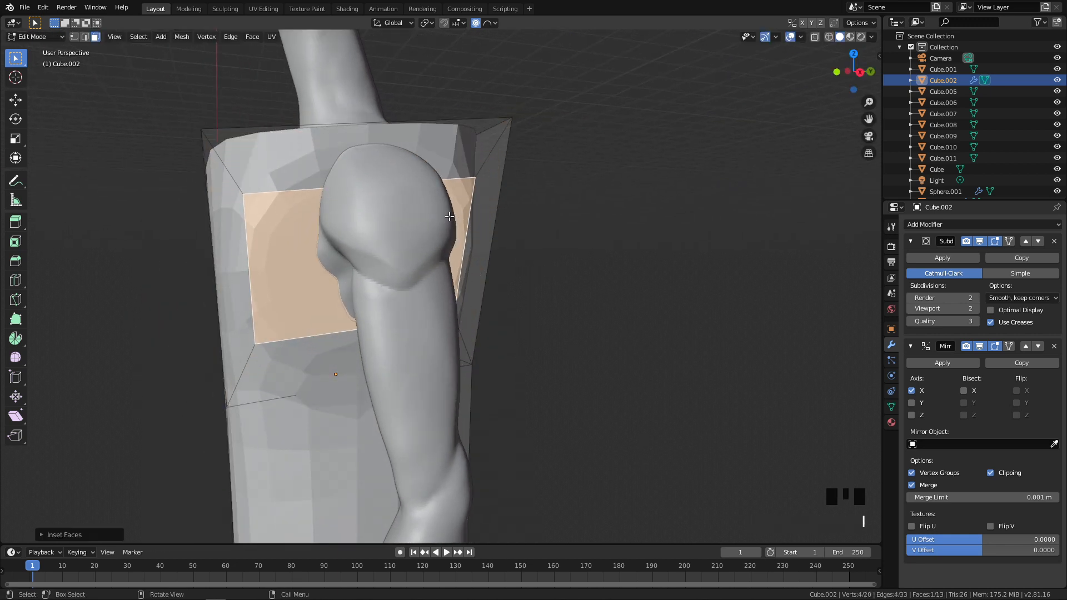
# Shrink the inset side face and move it up so it frames the shoulder in the right side view
pyautogui.moveTo(520, 232); pyautogui.dragTo(700, 197, button='middle')
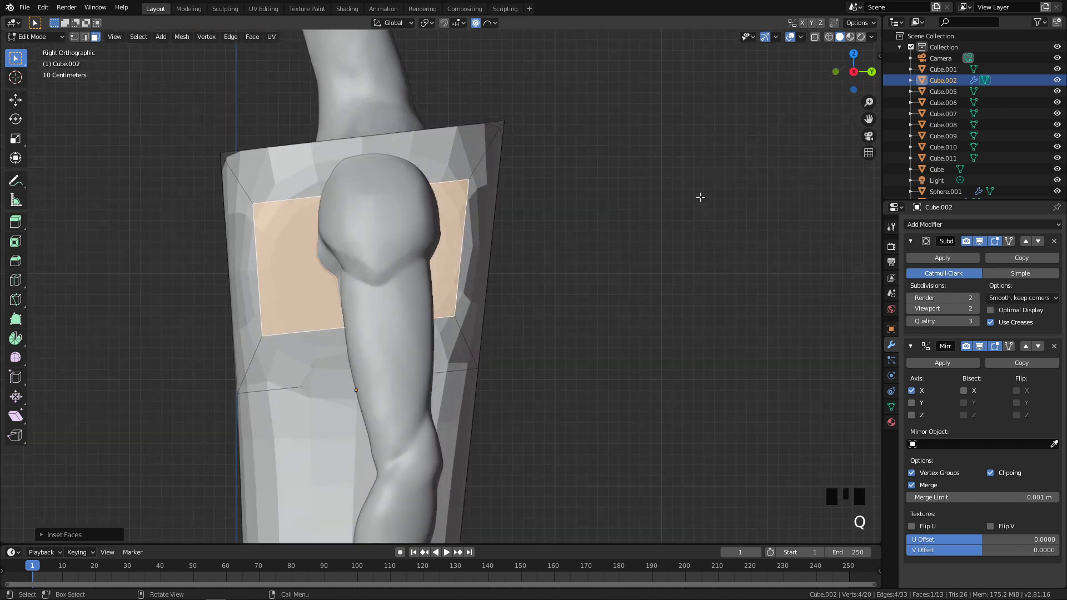
pyautogui.press('s')
pyautogui.press('s')
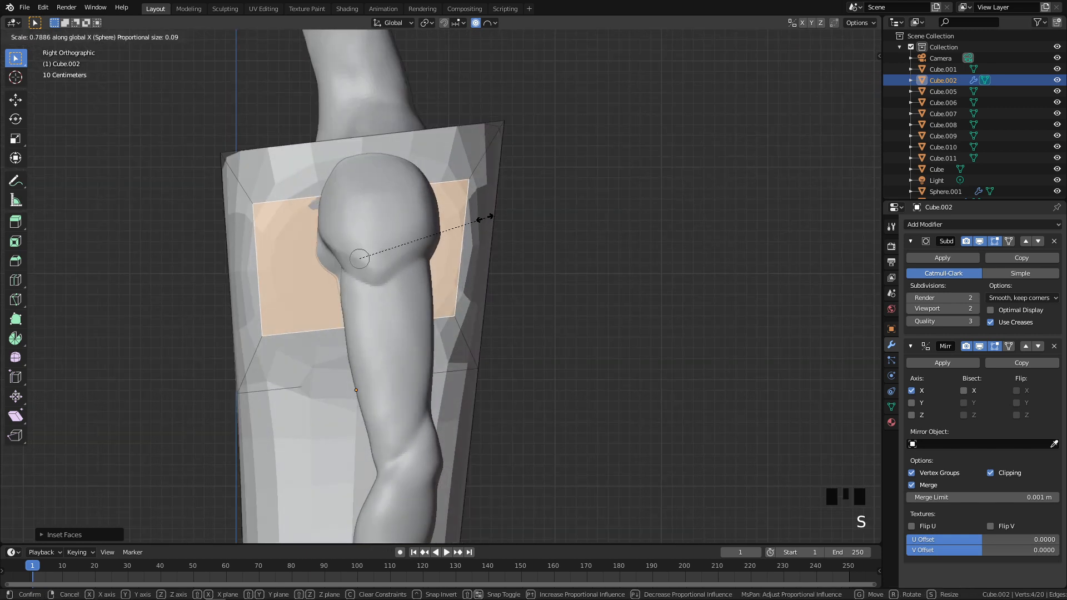
pyautogui.click(493, 212)
pyautogui.press('g')
pyautogui.click(516, 198)
pyautogui.press('s')
pyautogui.click(540, 200)
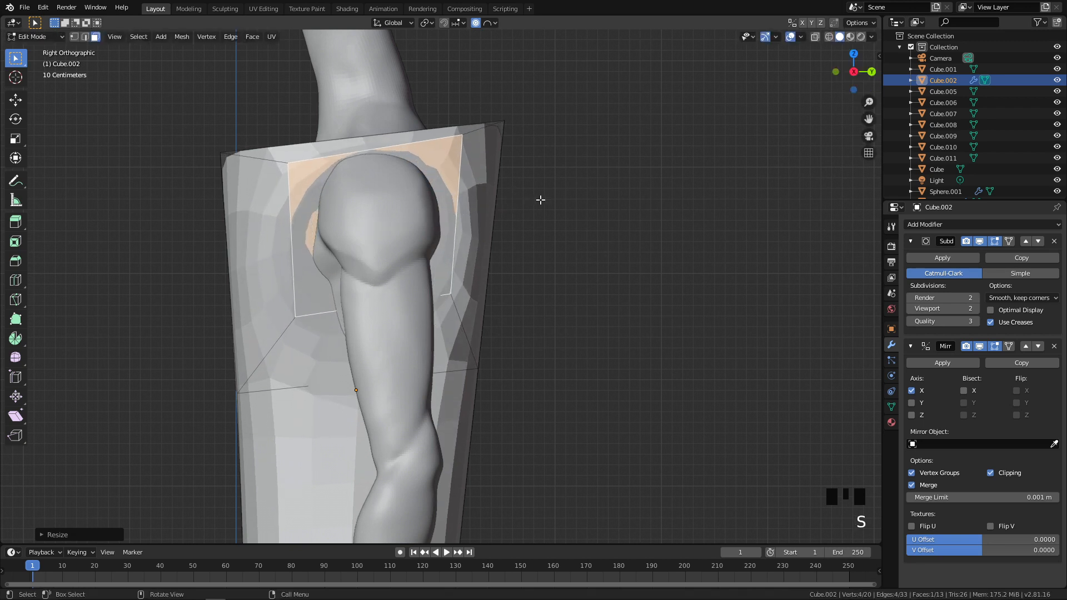
# Try to cut the armhole by deleting the inset side face
pyautogui.press('x')
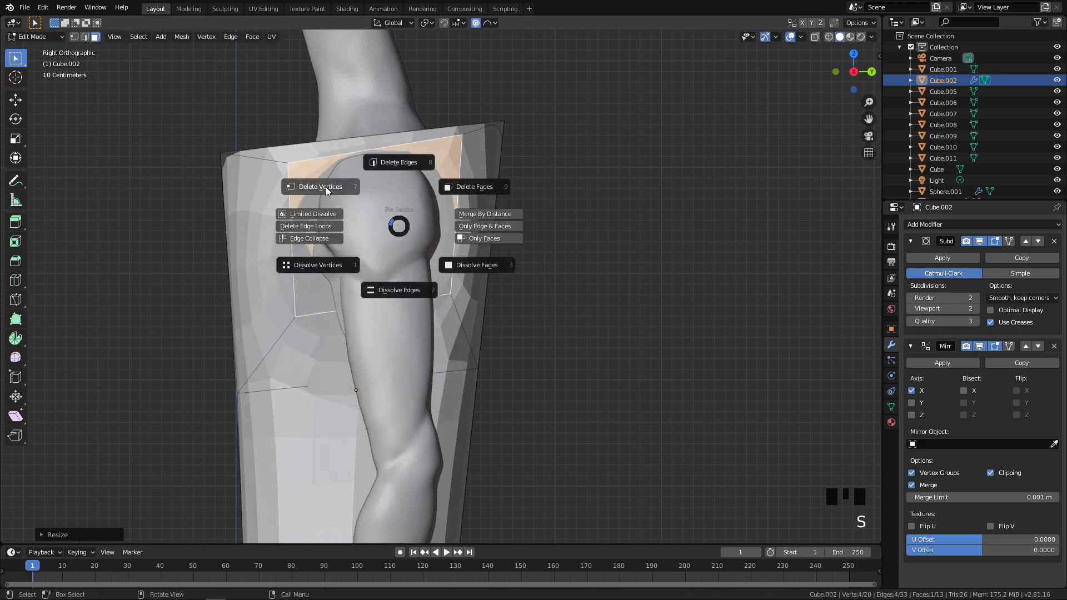
pyautogui.hotkey('ctrl', 'z')
pyautogui.press('x')
pyautogui.press('Escape')
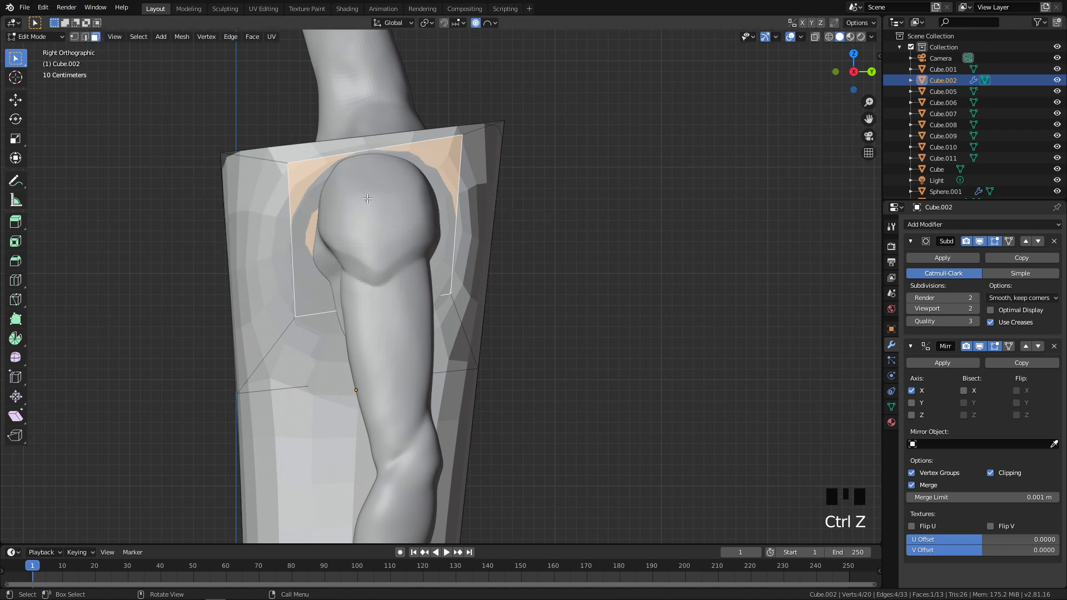
# Delete the inset side face of the garment to open the armhole
pyautogui.press('x')
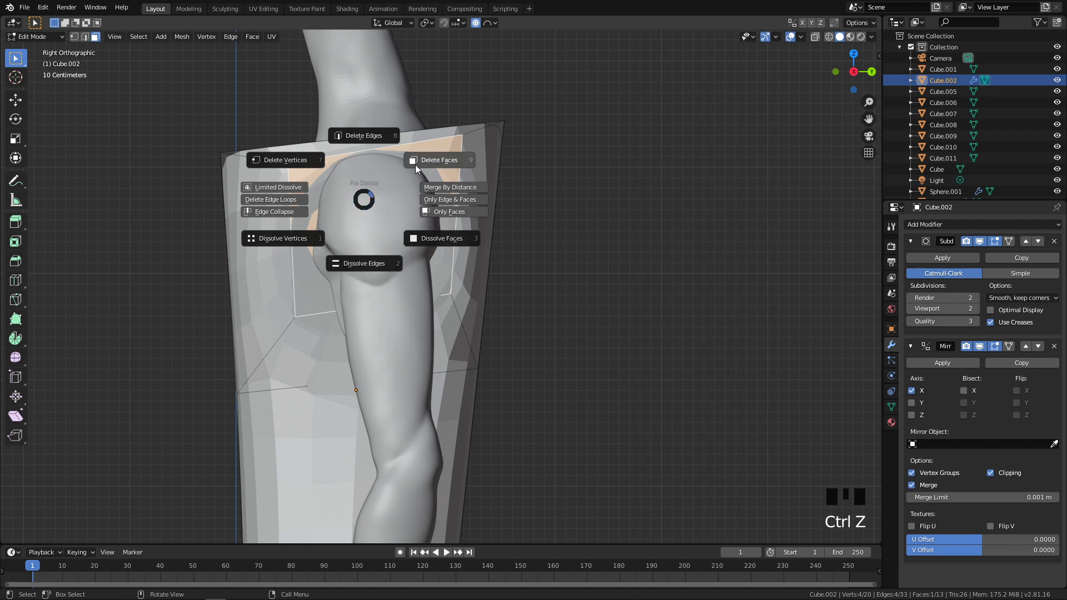
pyautogui.click(415, 165)
pyautogui.moveTo(417, 212); pyautogui.dragTo(475, 215, button='middle')
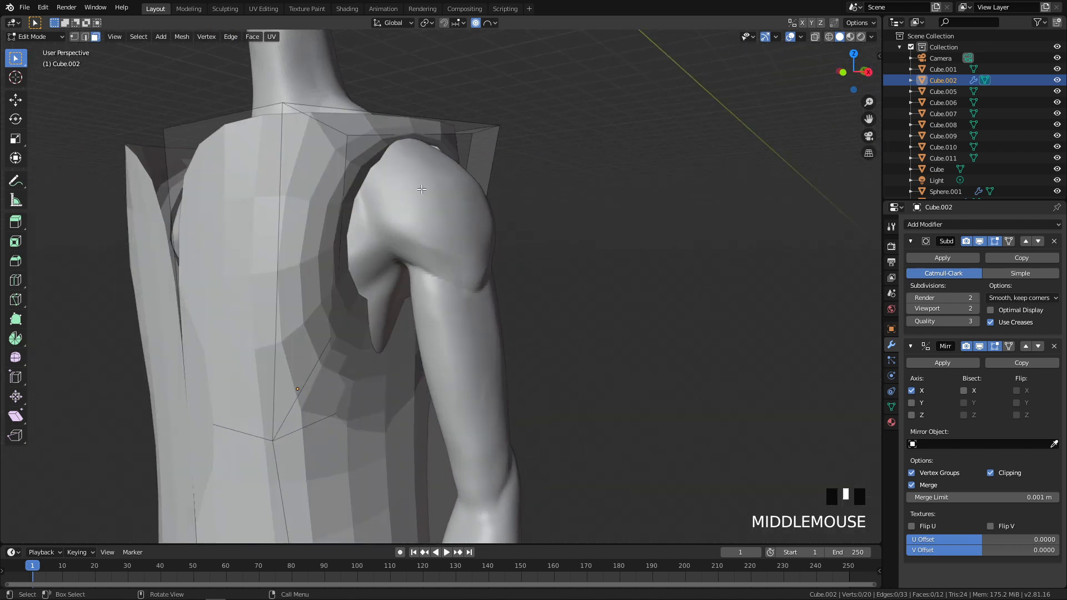
# Select the armhole's edge loop and extrude it outward over the shoulder to start the sleeve
pyautogui.press('2')
pyautogui.moveTo(342, 161); pyautogui.dragTo(689, 203, button='middle')
pyautogui.press('q')
pyautogui.press('q')
pyautogui.press('q')
pyautogui.press('q')
pyautogui.press('q')
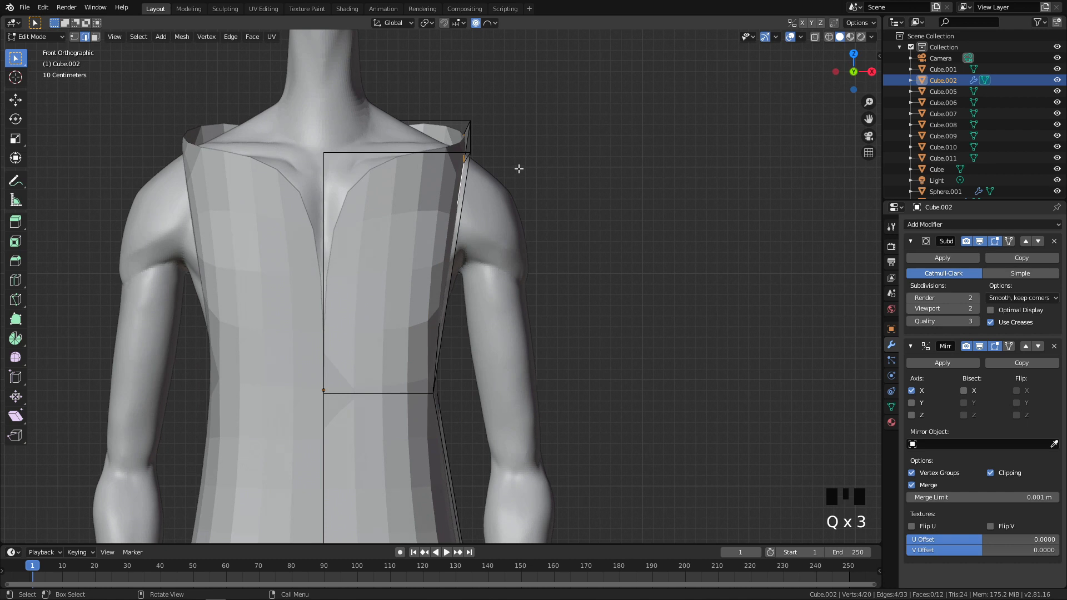
pyautogui.press('e')
pyautogui.click(580, 188)
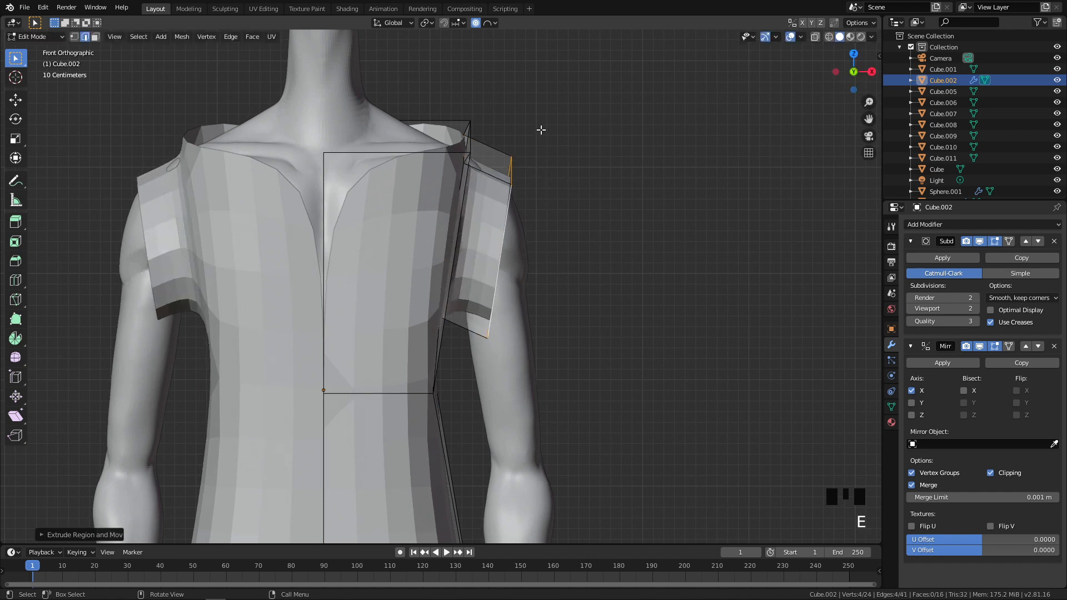
# Rotate, scale down and move the extruded loop so the sleeve start slopes along the shoulder
pyautogui.press('r')
pyautogui.click(563, 178)
pyautogui.press('g')
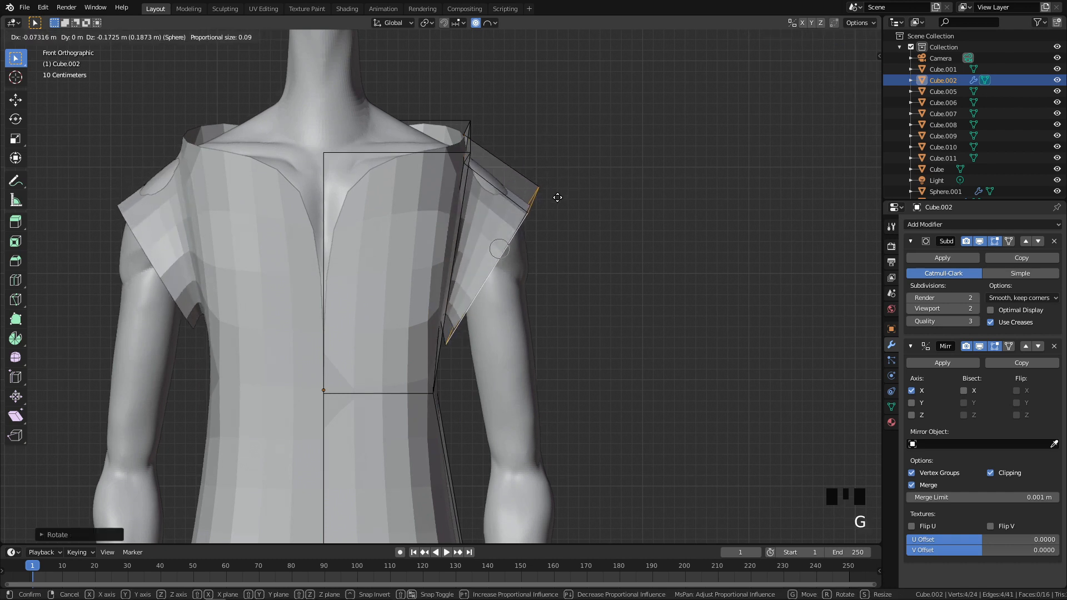
pyautogui.click(573, 198)
pyautogui.press('s')
pyautogui.click(603, 209)
pyautogui.press('g')
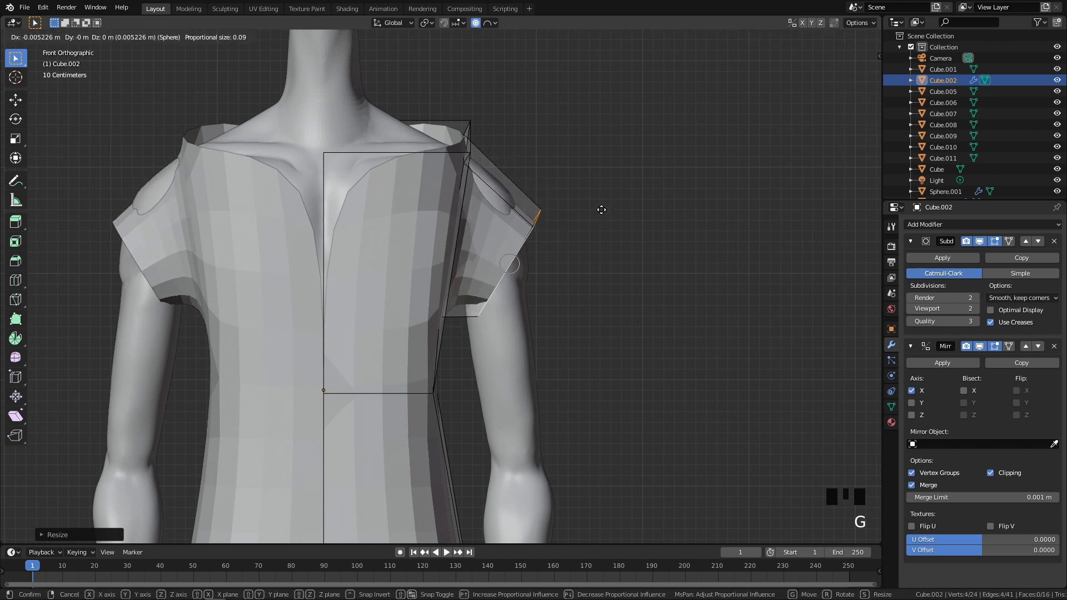
pyautogui.click(586, 165)
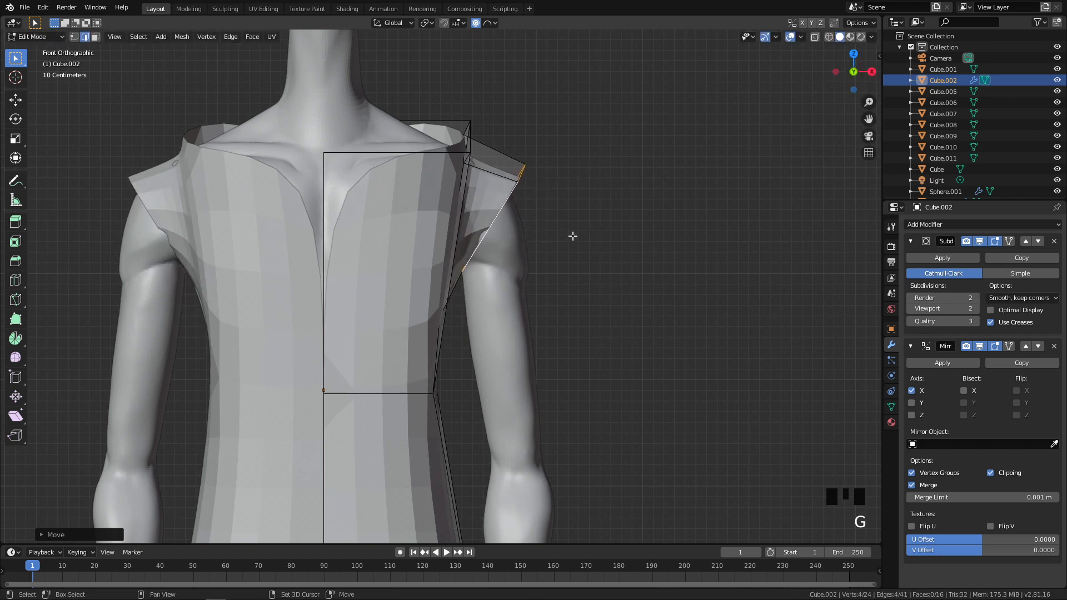
# Extrude the sleeve down around the upper arm, then reposition and scale down its opening
pyautogui.keyDown('shift'); pyautogui.moveTo(573, 235); pyautogui.dragTo(528, 115, button='middle'); pyautogui.keyUp('shift')
pyautogui.press('g')
pyautogui.click(552, 202)
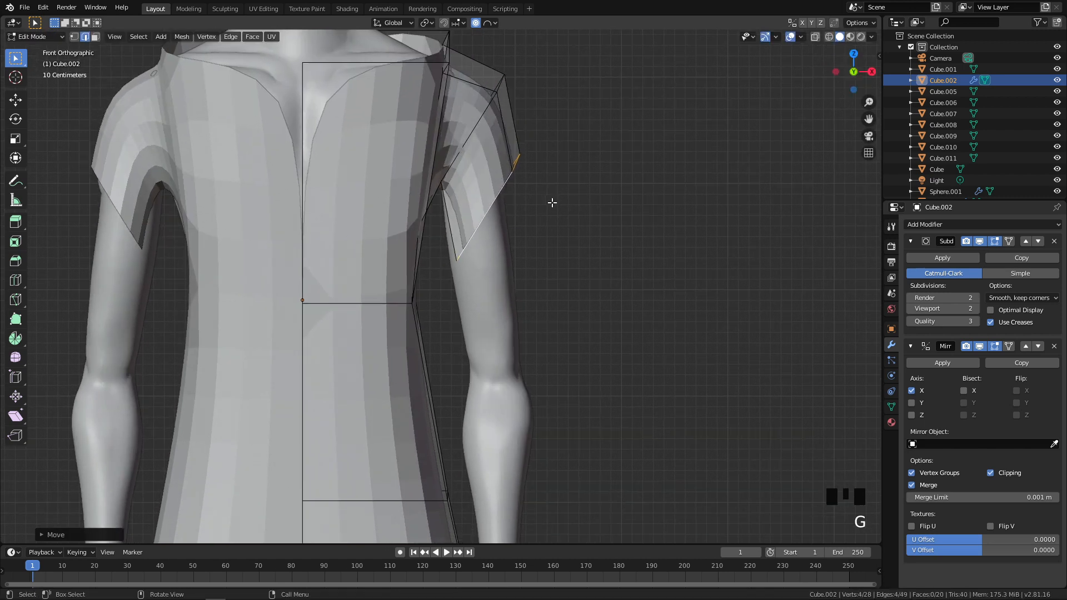
pyautogui.press('g')
pyautogui.click(624, 217)
pyautogui.press('s')
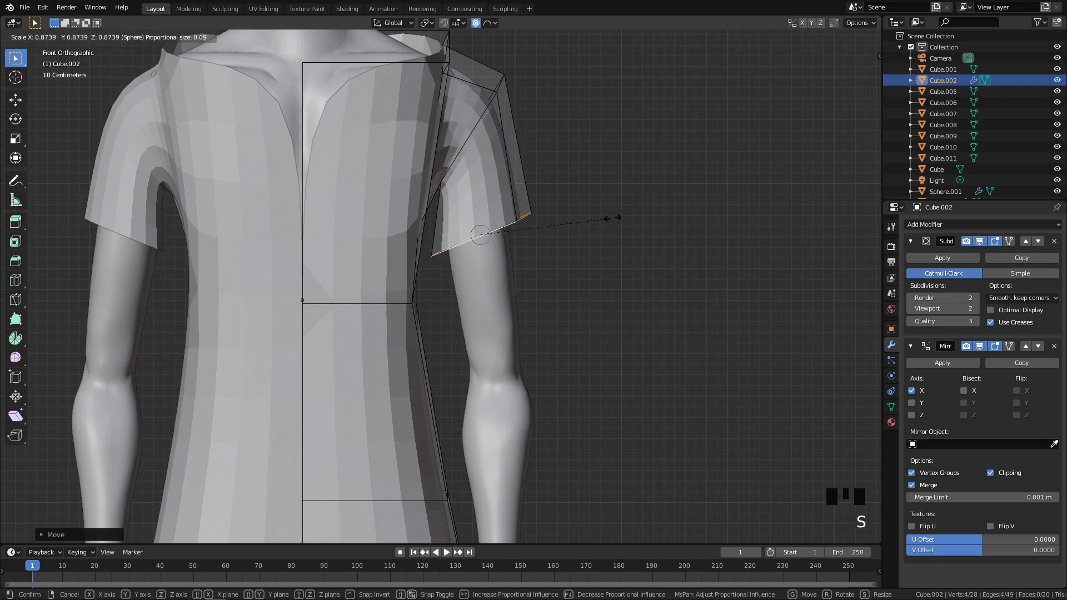
pyautogui.click(595, 221)
# Select the underarm edge where the sleeve meets the torso and move it slightly down and inward
pyautogui.keyDown('shift'); pyautogui.moveTo(596, 221); pyautogui.dragTo(586, 170, button='middle'); pyautogui.keyUp('shift')
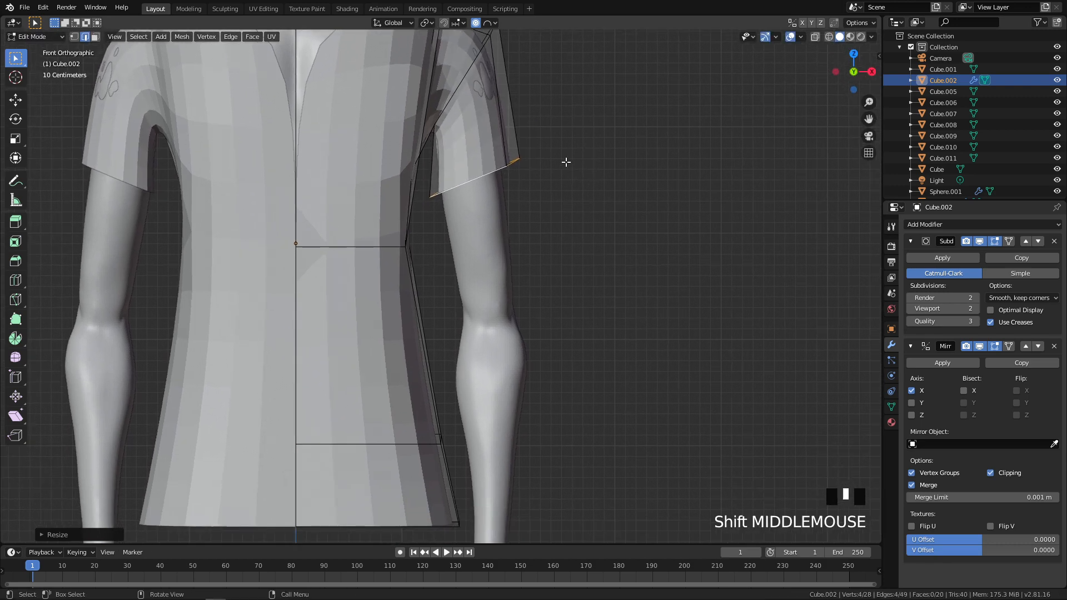
pyautogui.moveTo(471, 123)
pyautogui.mouseDown(button='middle')
pyautogui.moveTo(463, 95)
pyautogui.moveTo(459, 112)
pyautogui.mouseUp(button='middle')
pyautogui.click(435, 111)
pyautogui.press('q')
pyautogui.moveTo(530, 115)
pyautogui.mouseDown(button='middle')
pyautogui.moveTo(469, 114)
pyautogui.moveTo(550, 111)
pyautogui.mouseUp(button='middle')
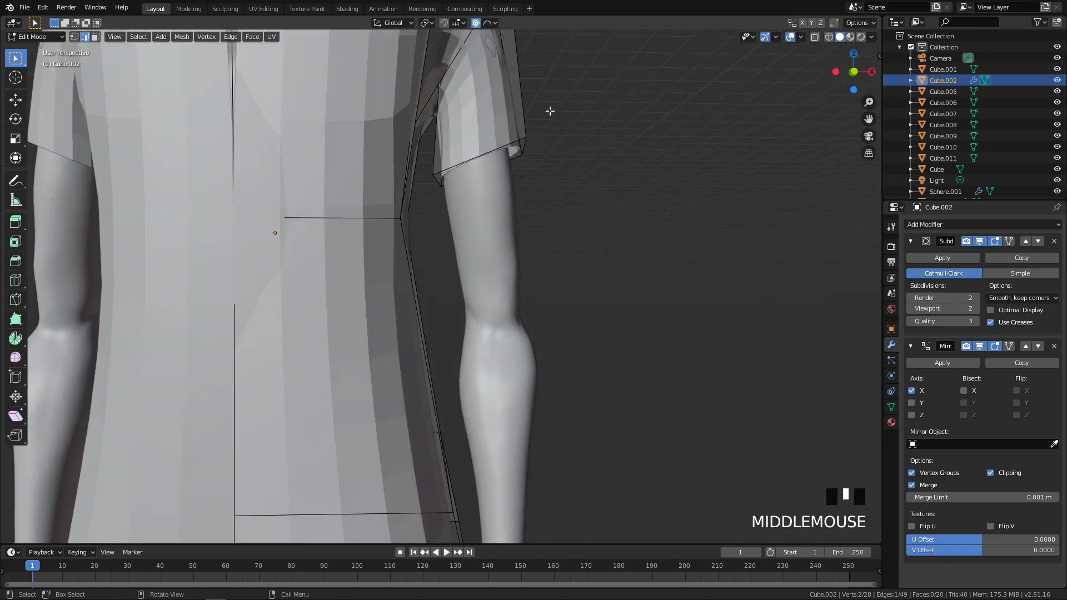
pyautogui.press('g')
pyautogui.click(539, 130)
# Select the sleeve opening's edge loop, centre it on the arm in the right side view, and enlarge it slightly
pyautogui.doubleClick(476, 151)
pyautogui.press('q')
pyautogui.press('g')
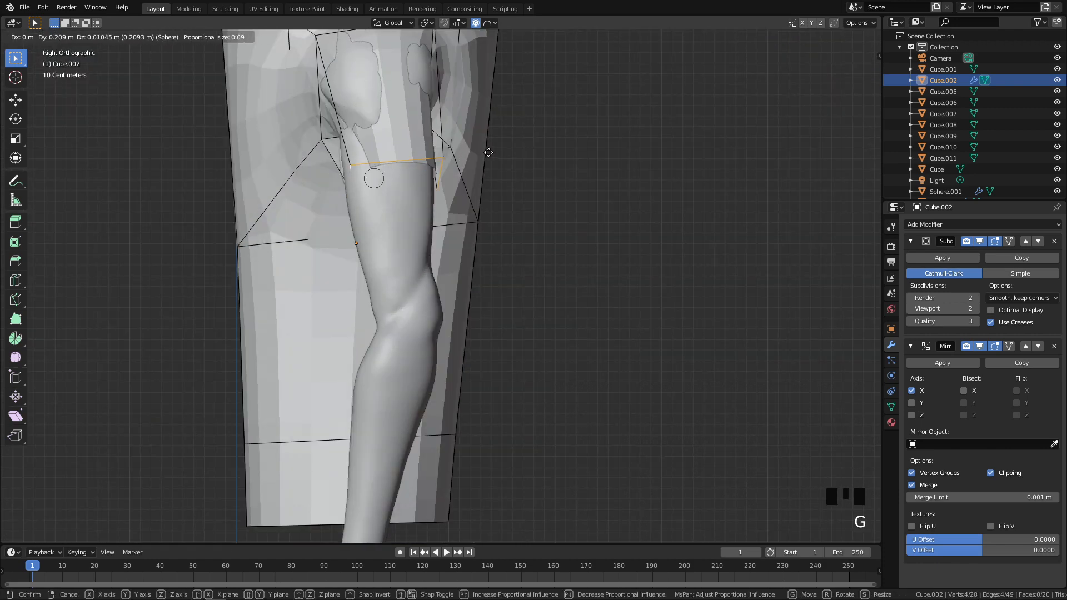
pyautogui.click(487, 155)
pyautogui.press('s')
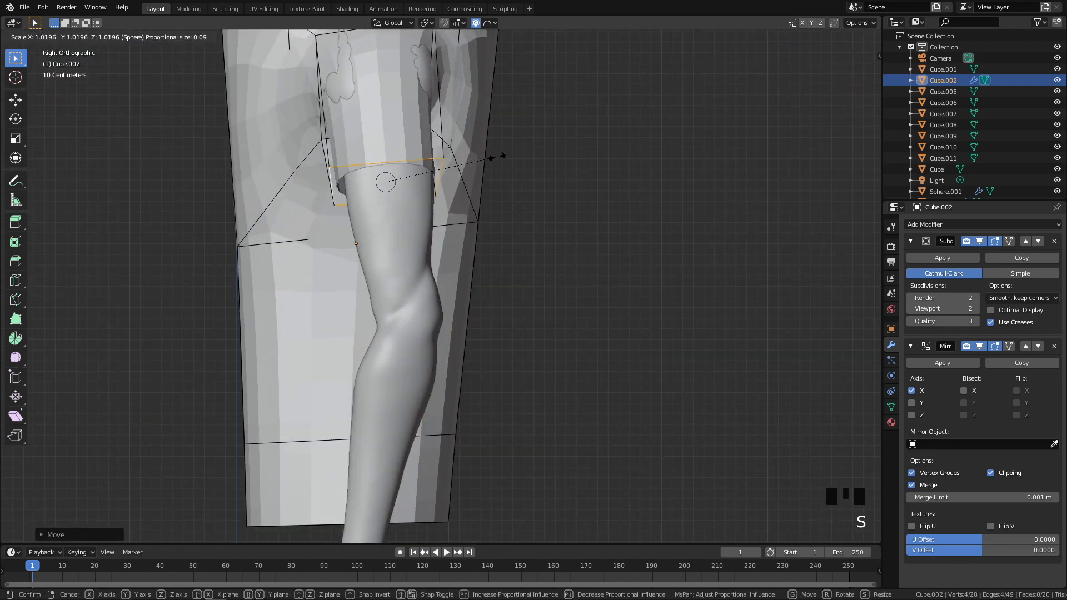
pyautogui.click(502, 156)
# Scale the sleeve opening along X in the front view and reposition it around the upper arm
pyautogui.moveTo(503, 155); pyautogui.dragTo(627, 111, button='middle')
pyautogui.press('q')
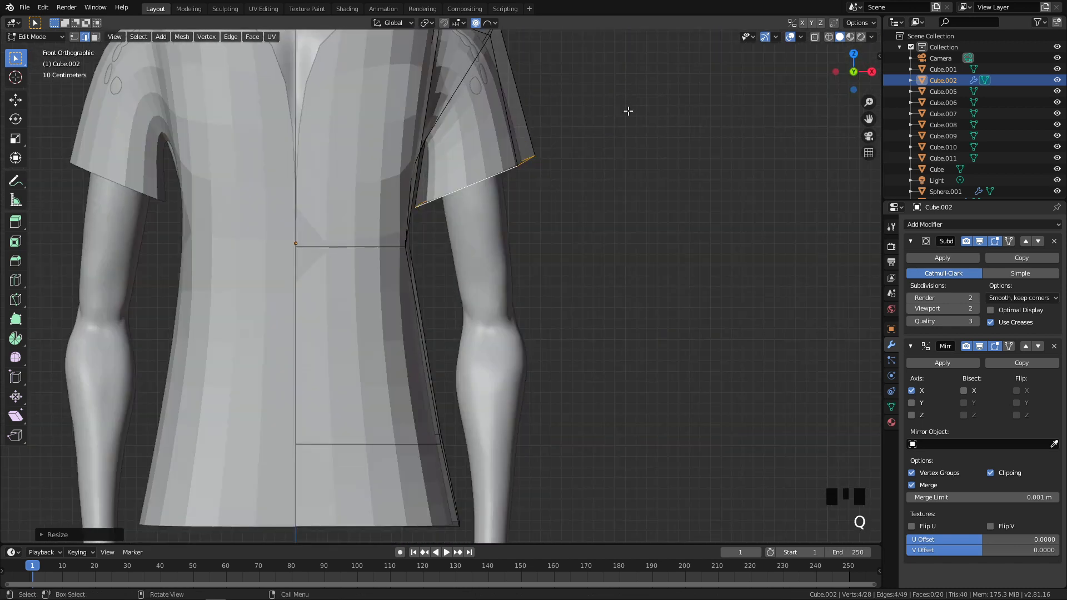
pyautogui.press('s')
pyautogui.press('x')
pyautogui.click(639, 167)
pyautogui.press('g')
pyautogui.click(644, 165)
# Extrude the sleeve opening down to the elbow in the front view
pyautogui.scroll(-2, 533, 212)
pyautogui.keyDown('shift'); pyautogui.moveTo(512, 219); pyautogui.dragTo(500, 126, button='middle'); pyautogui.keyUp('shift')
pyautogui.press('e')
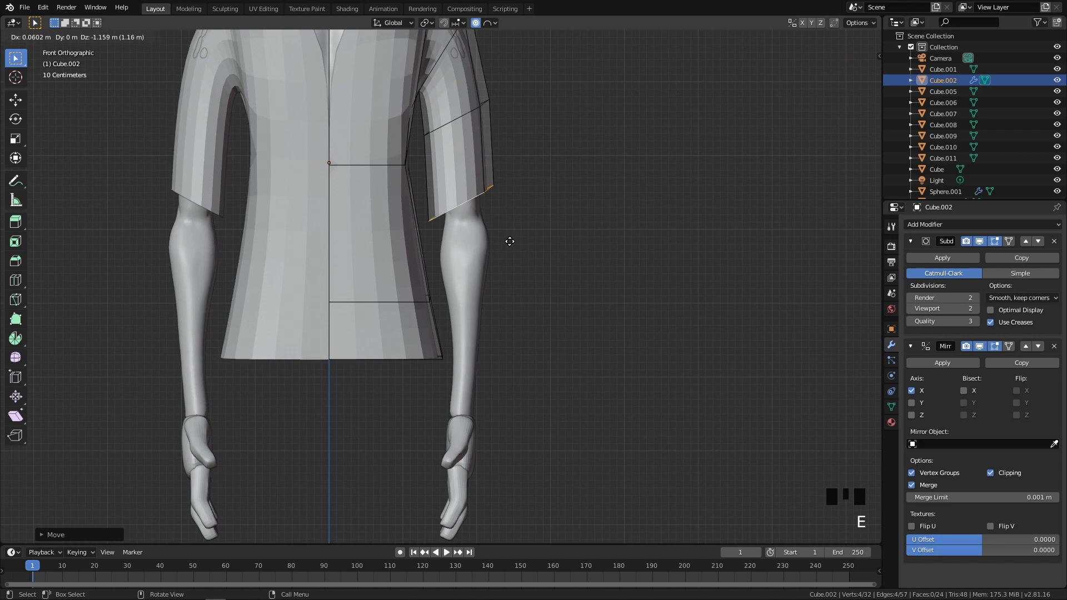
pyautogui.click(509, 241)
# Extrude the sleeve from the elbow down along the forearm in the right side view
pyautogui.keyDown('shift'); pyautogui.moveTo(517, 192); pyautogui.dragTo(518, 128, button='middle'); pyautogui.keyUp('shift')
pyautogui.scroll(-1, 522, 130)
pyautogui.press('q')
pyautogui.click(652, 130)
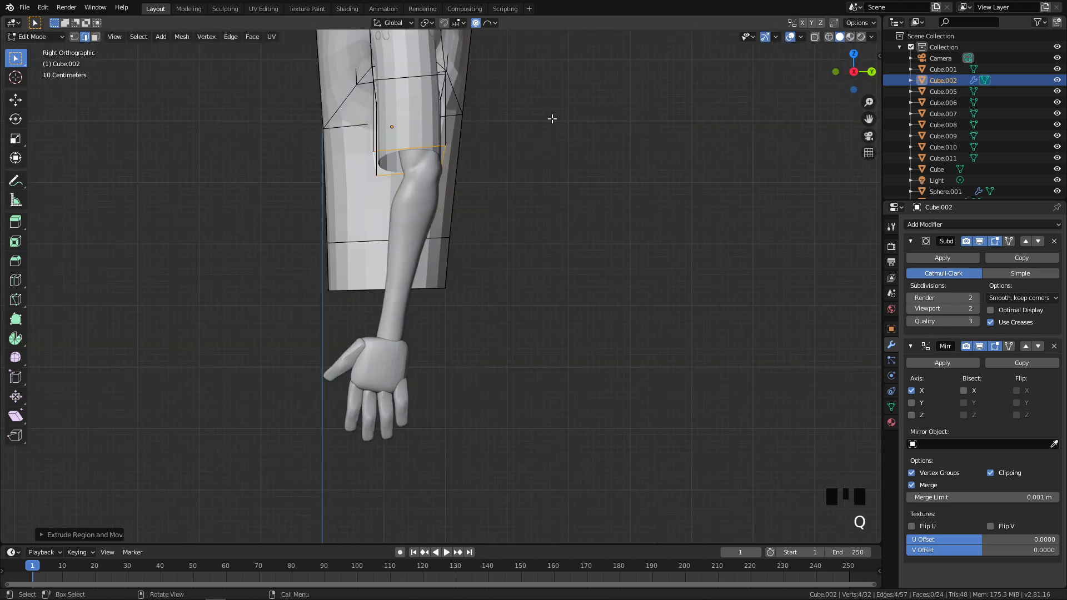
pyautogui.press('e')
pyautogui.click(554, 210)
# Move and tilt the new sleeve end in the front view so it sits around the forearm
pyautogui.press('q')
pyautogui.click(631, 159)
pyautogui.press('g')
pyautogui.click(598, 164)
pyautogui.press('r')
pyautogui.click(619, 202)
pyautogui.press('g')
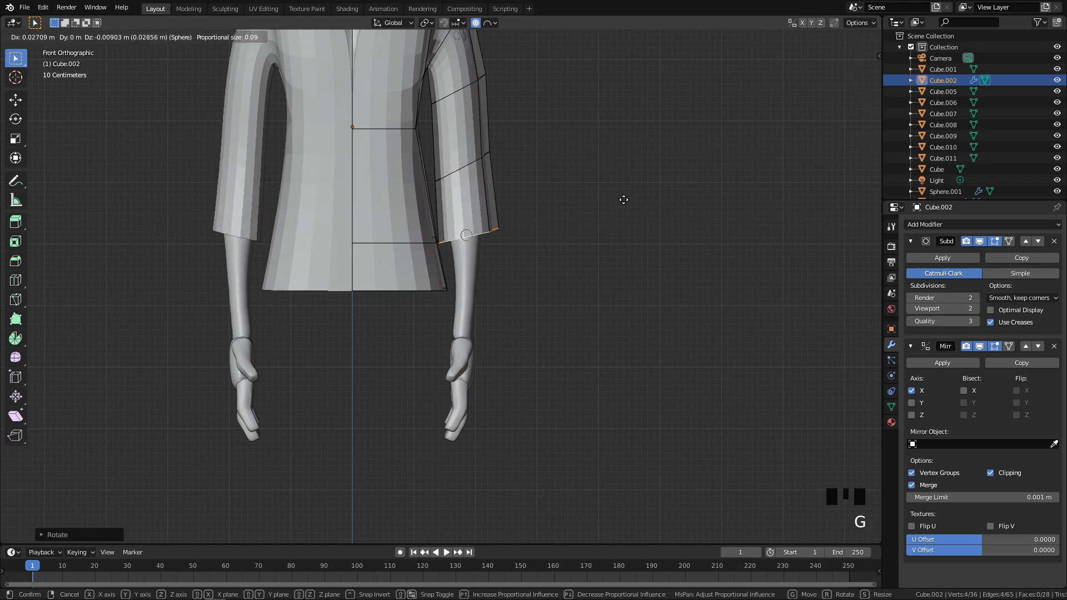
pyautogui.click(622, 197)
# Rotate the sleeve end level, shift it onto the forearm and scale it down to taper the sleeve
pyautogui.press('r')
pyautogui.click(615, 229)
pyautogui.press('g')
pyautogui.click(612, 230)
pyautogui.press('s')
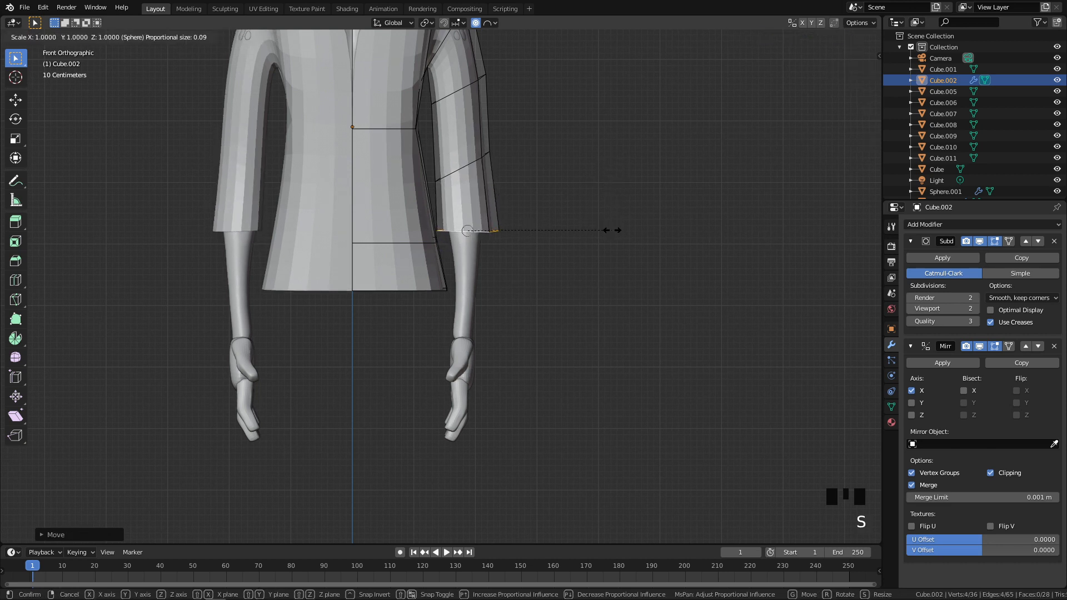
pyautogui.click(592, 227)
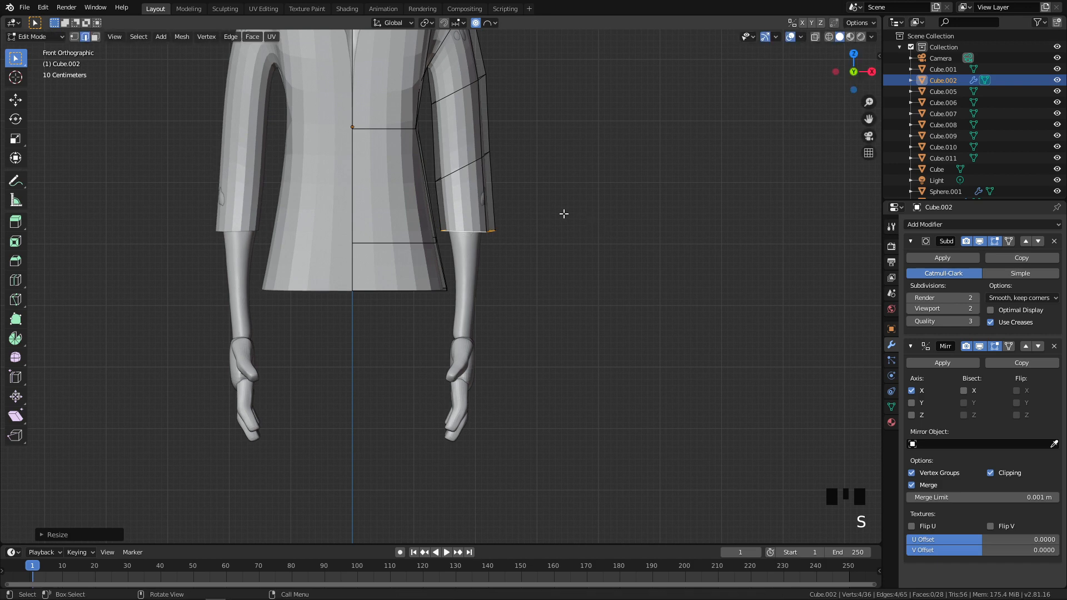
pyautogui.press('s')
pyautogui.click(578, 210)
# Extrude one more sleeve section toward the wrist and adjust the size of its opening
pyautogui.press('e')
pyautogui.click(584, 264)
pyautogui.press('s')
pyautogui.click(580, 266)
# Select the lower side edges of the torso and move them inward along X, away from the sleeve
pyautogui.moveTo(475, 312); pyautogui.dragTo(495, 255, button='middle')
pyautogui.click(397, 210)
pyautogui.press('q')
pyautogui.press('q')
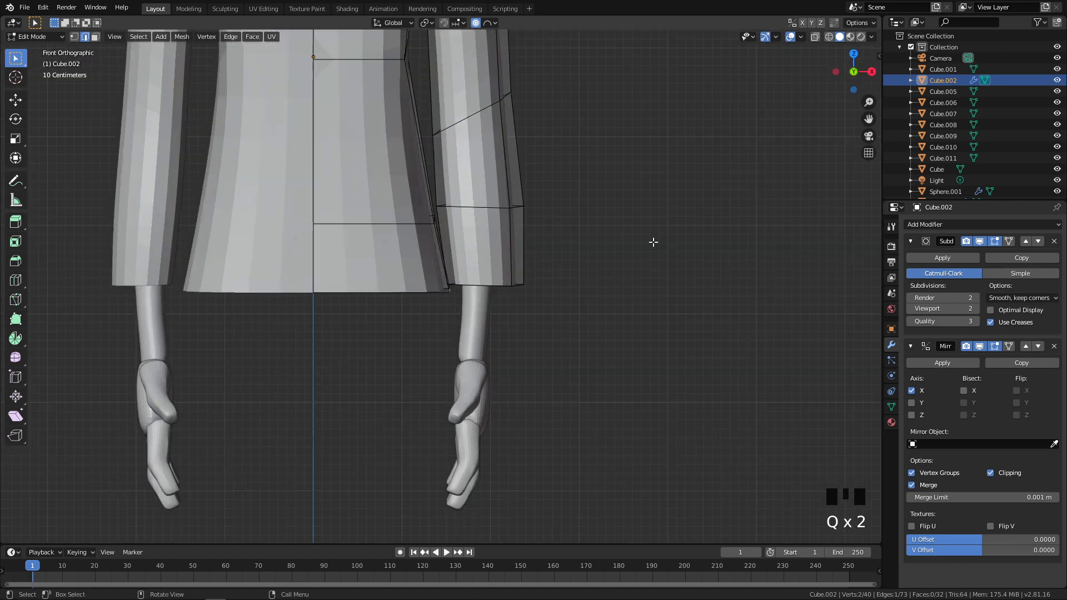
pyautogui.press('g')
pyautogui.click(487, 210)
pyautogui.moveTo(447, 222); pyautogui.dragTo(421, 224, button='middle')
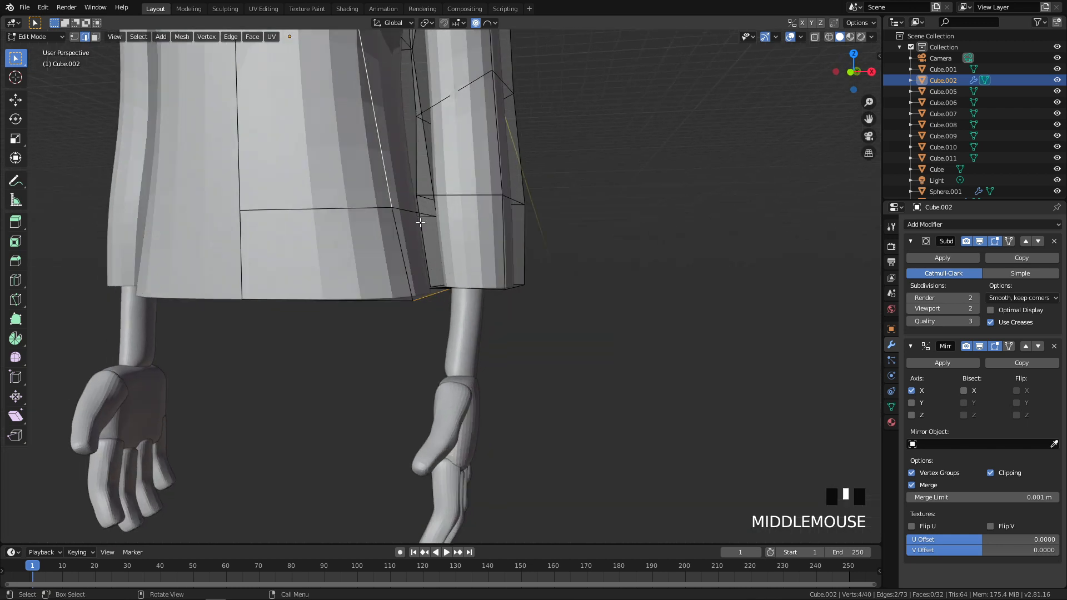
pyautogui.press('q')
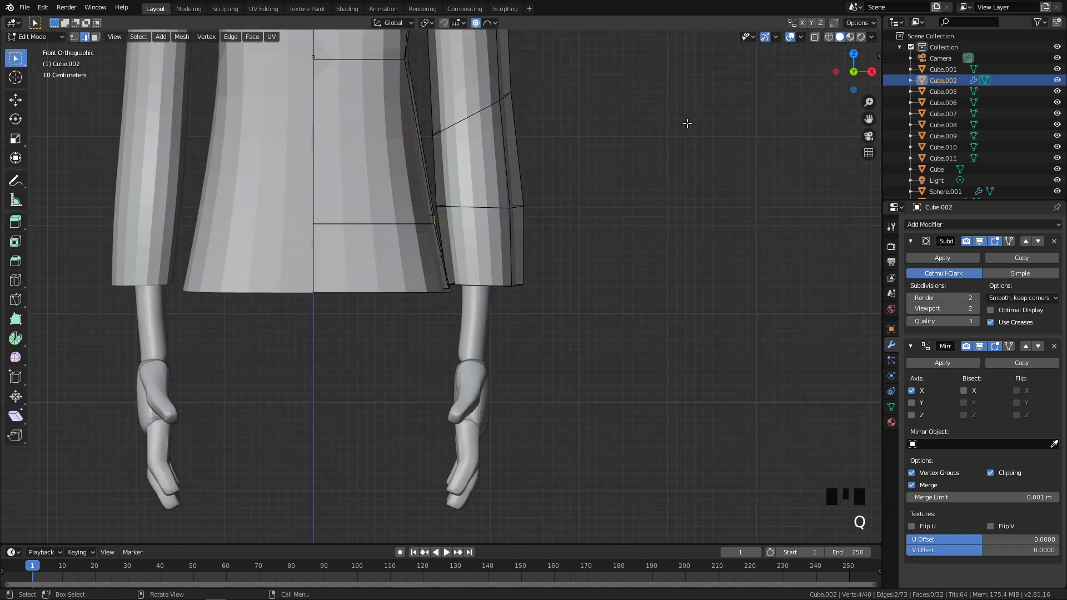
pyautogui.press('g')
pyautogui.press('x')
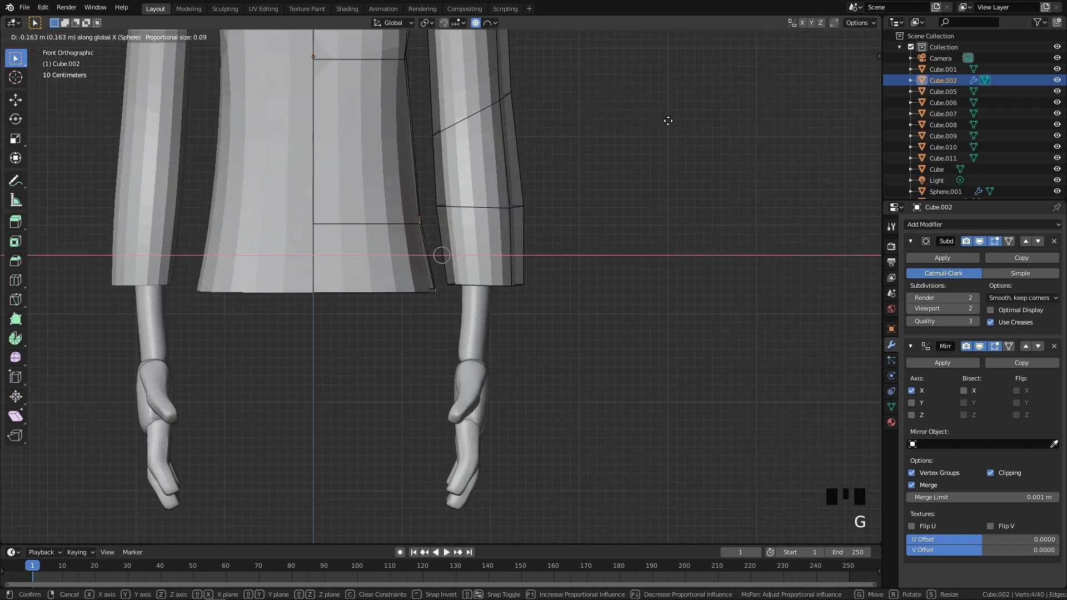
pyautogui.click(671, 121)
# Select the side edge at the hem and move it inward along X to straighten the garment's flare
pyautogui.moveTo(535, 264); pyautogui.dragTo(369, 316, button='middle')
pyautogui.click(439, 289)
pyautogui.press('q')
pyautogui.press('q')
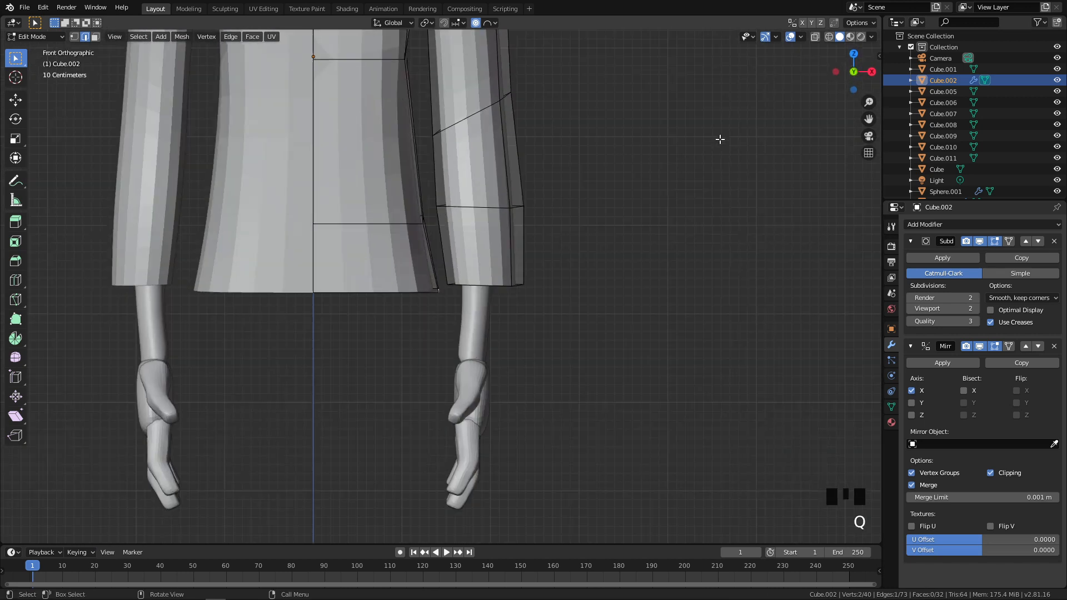
pyautogui.press('g')
pyautogui.press('x')
pyautogui.click(689, 147)
# Select the sleeve's end loop, then move and rotate it in the right side view to follow the forearm
pyautogui.scroll(-1, 685, 147)
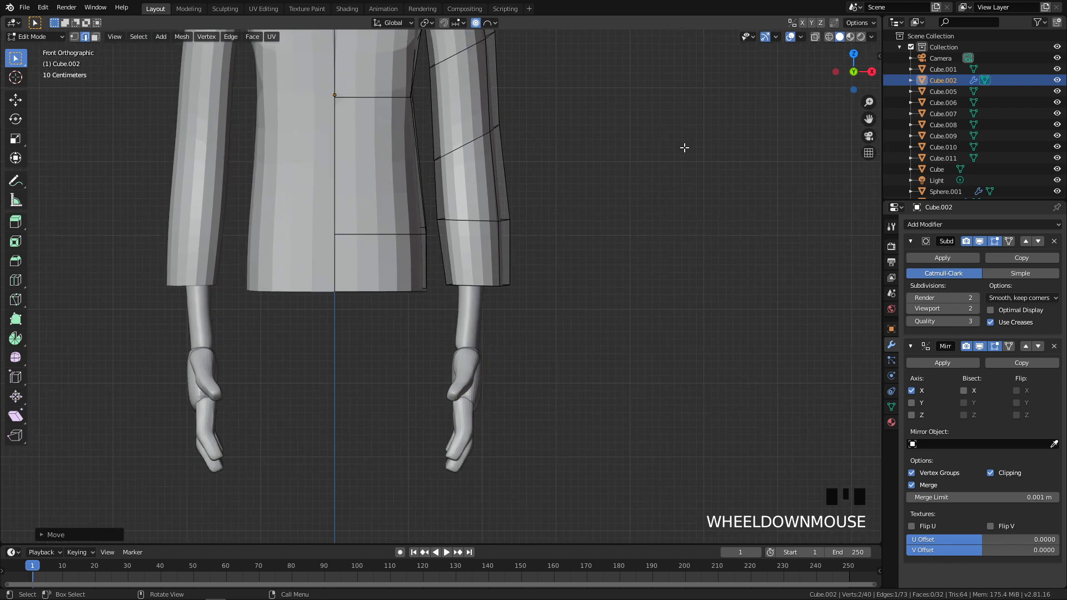
pyautogui.scroll(-2, 684, 147)
pyautogui.keyDown('shift'); pyautogui.moveTo(684, 147); pyautogui.dragTo(638, 310, button='middle'); pyautogui.keyUp('shift')
pyautogui.scroll(4, 612, 330)
pyautogui.moveTo(530, 347); pyautogui.dragTo(534, 258, button='middle')
pyautogui.tripleClick(471, 240)
pyautogui.moveTo(471, 241); pyautogui.dragTo(395, 284, button='middle')
pyautogui.press('g')
pyautogui.click(414, 274)
pyautogui.press('r')
pyautogui.click(482, 247)
pyautogui.press('g')
pyautogui.click(444, 255)
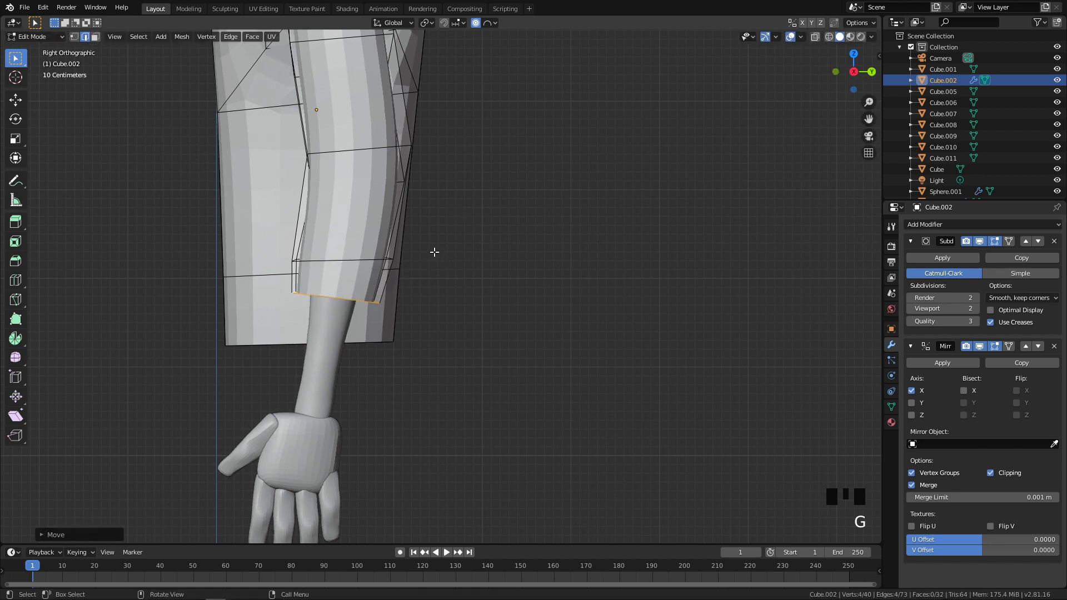
# Rotate and move the edge loop above the sleeve end to follow the forearm's bend
pyautogui.press('r')
pyautogui.click(488, 214)
pyautogui.press('r')
pyautogui.click(467, 167)
pyautogui.press('g')
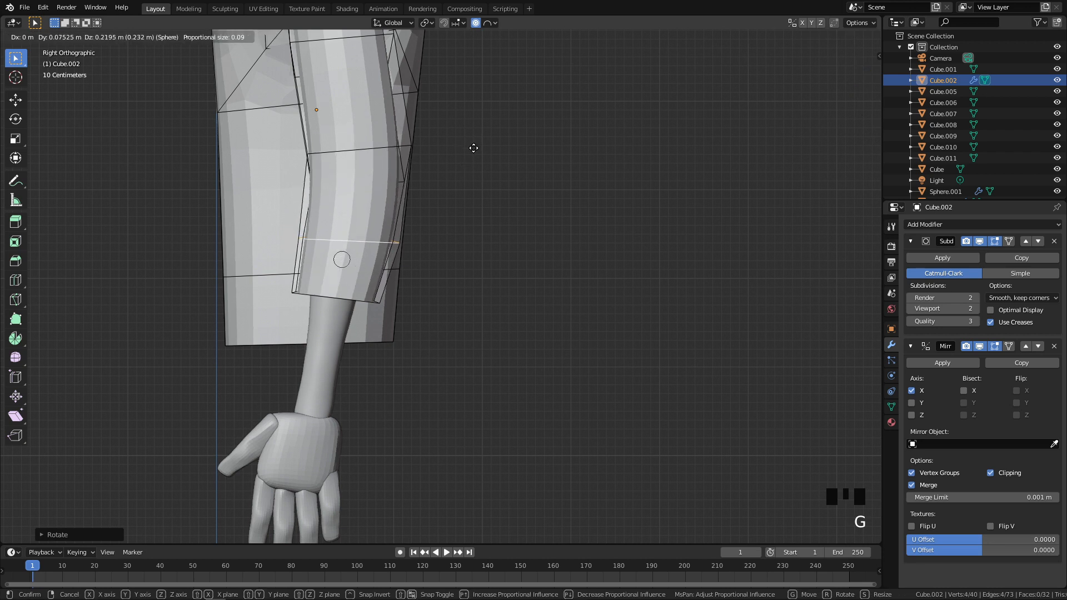
pyautogui.click(441, 198)
# Move the sleeve's end loop inward in the front view to centre it on the forearm
pyautogui.moveTo(333, 291); pyautogui.dragTo(627, 235, button='middle')
pyautogui.press('g')
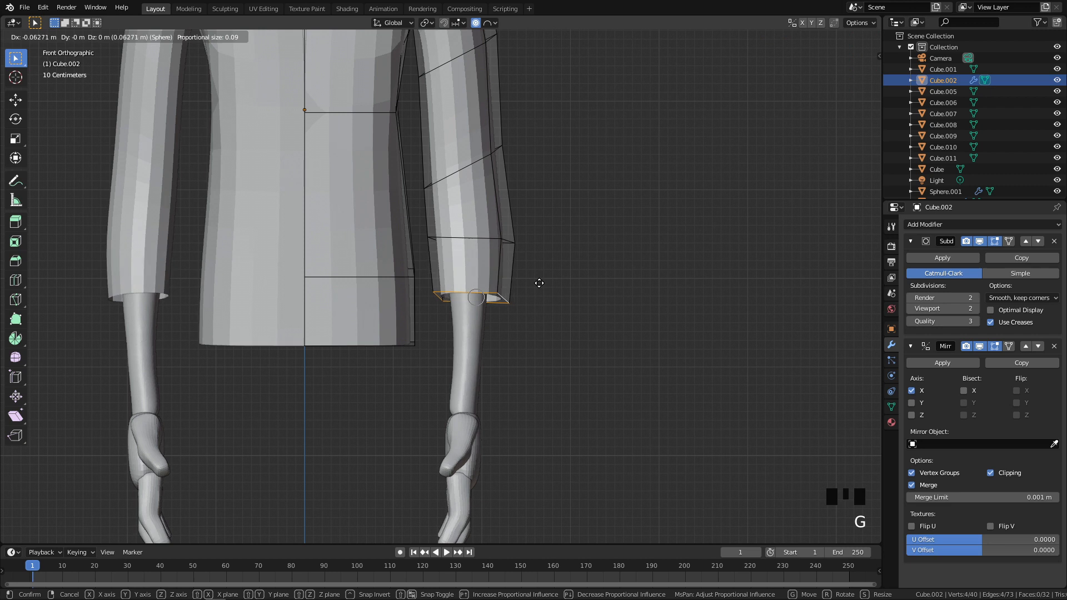
pyautogui.click(537, 283)
# Try to extrude the sleeve end in place and enlarge it as a cuff rim
pyautogui.press('e')
pyautogui.press('s')
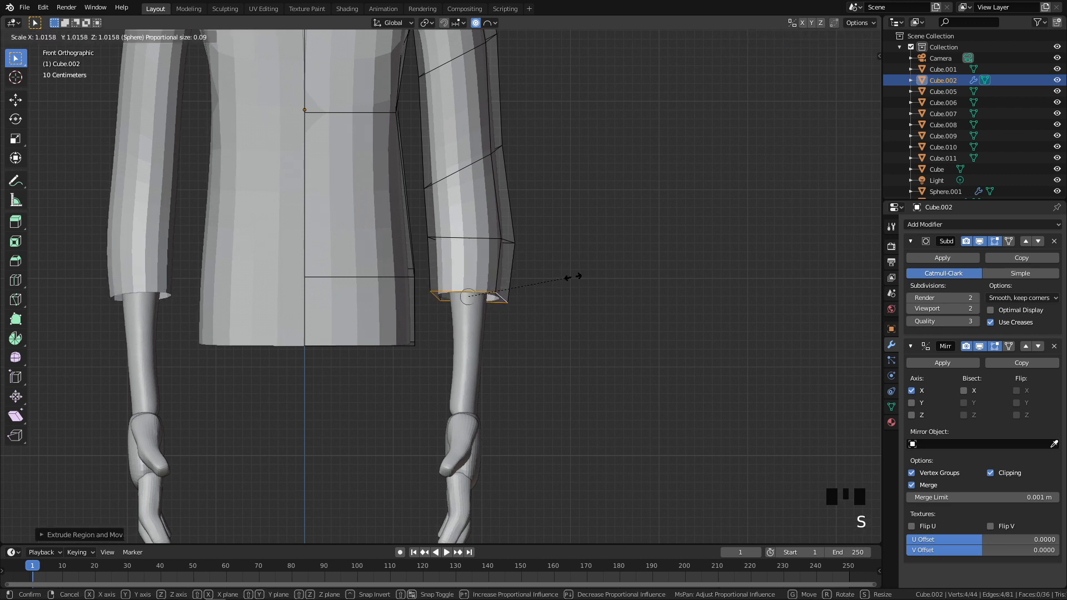
pyautogui.click(627, 273)
pyautogui.moveTo(626, 273); pyautogui.dragTo(600, 257, button='middle')
pyautogui.scroll(2, 596, 268)
pyautogui.hotkey('ctrl', 'z')
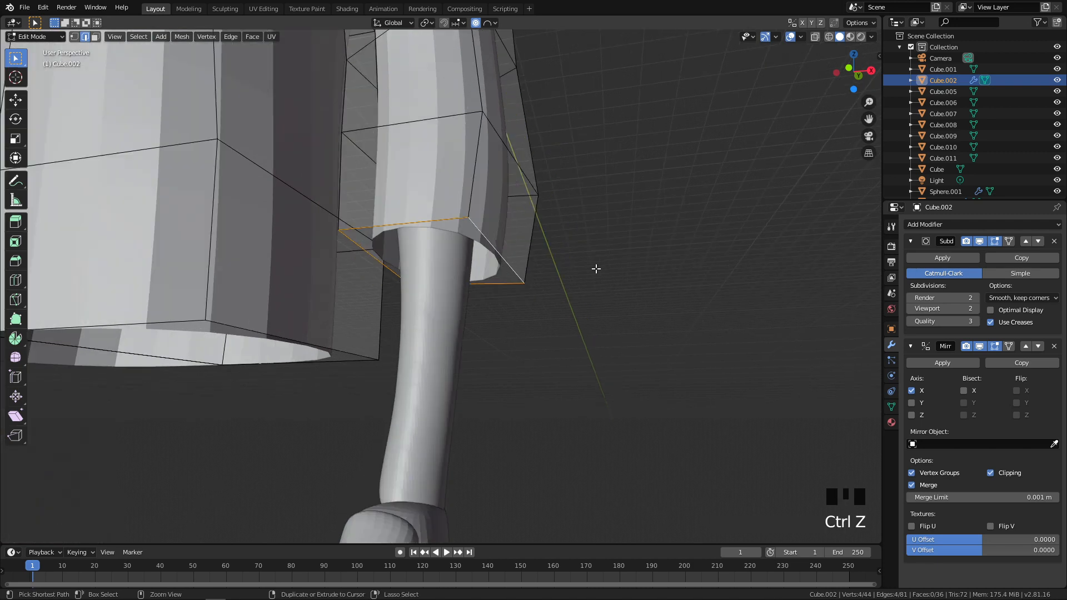
# Extrude the sleeve end in place, turn off proportional editing, and scale the new loop up about 1.47 times as a cuff rim
pyautogui.moveTo(569, 264); pyautogui.dragTo(581, 274, button='middle')
pyautogui.press('e')
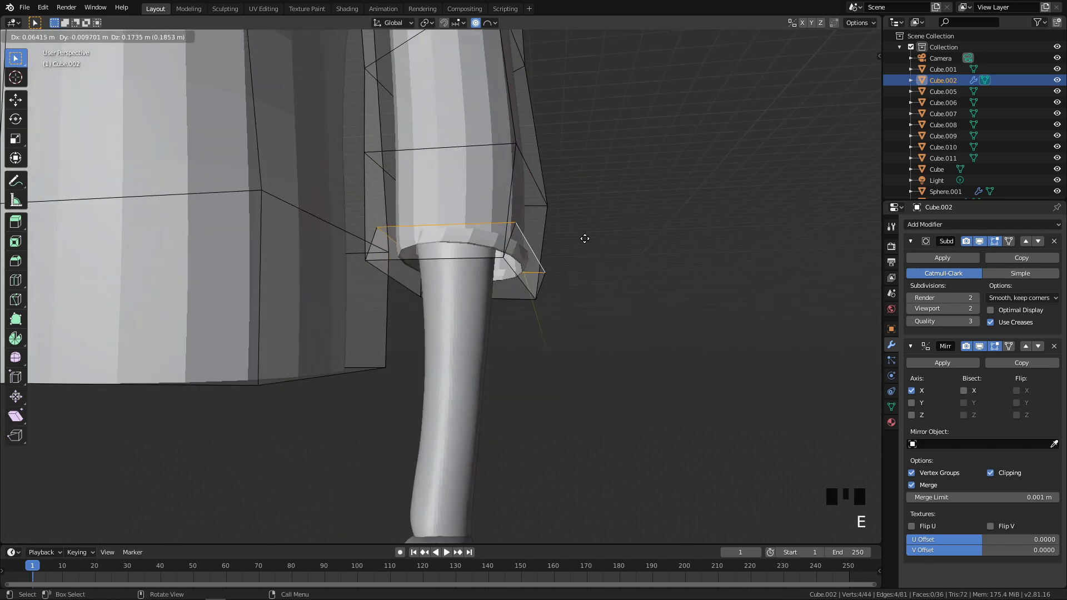
pyautogui.click(593, 266)
pyautogui.press('s')
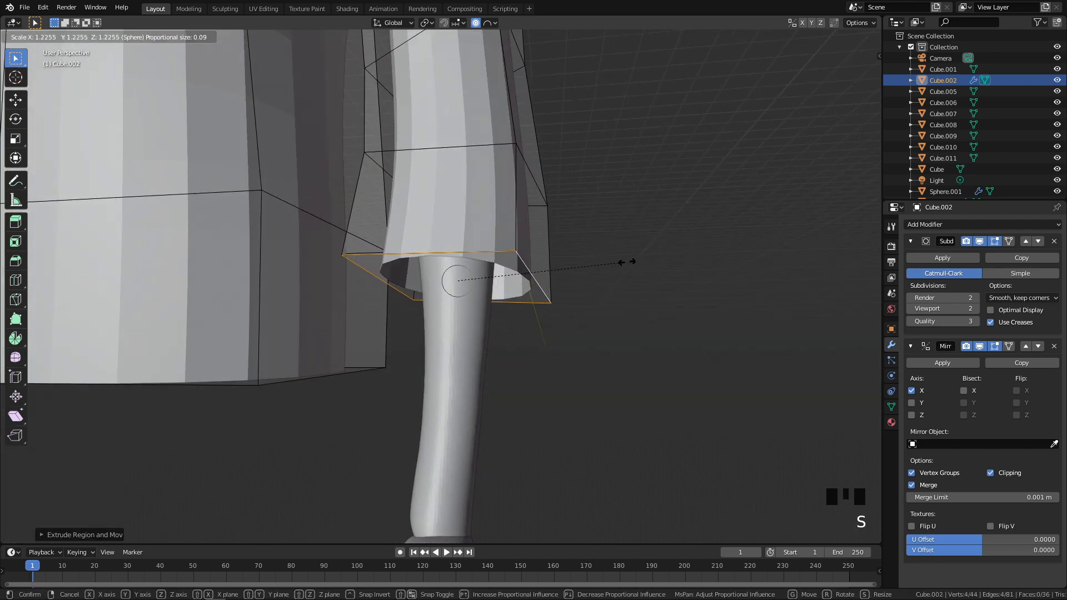
pyautogui.rightClick(625, 257)
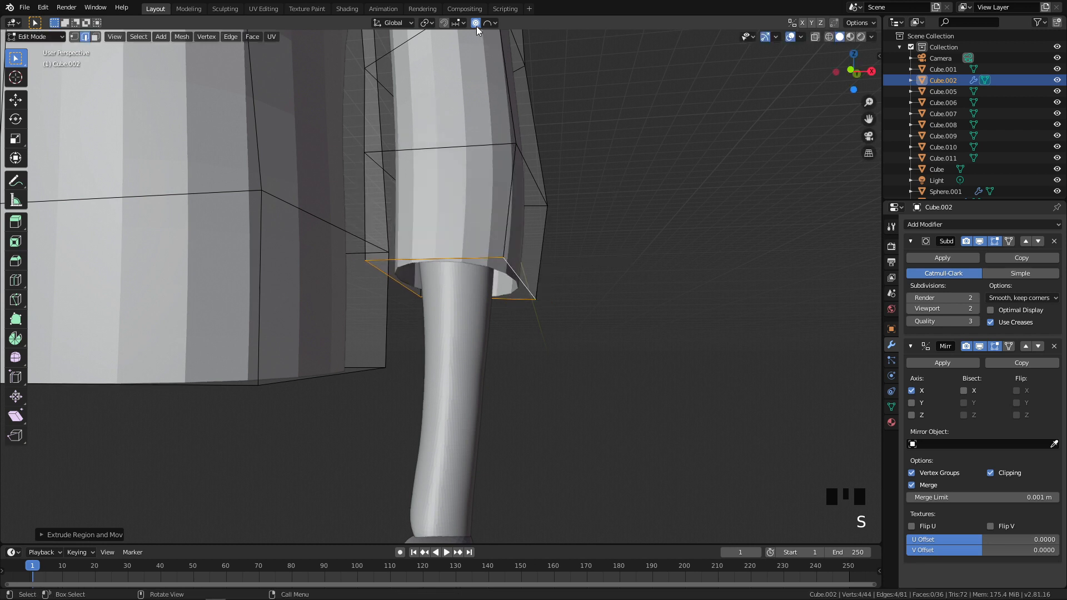
pyautogui.press('s')
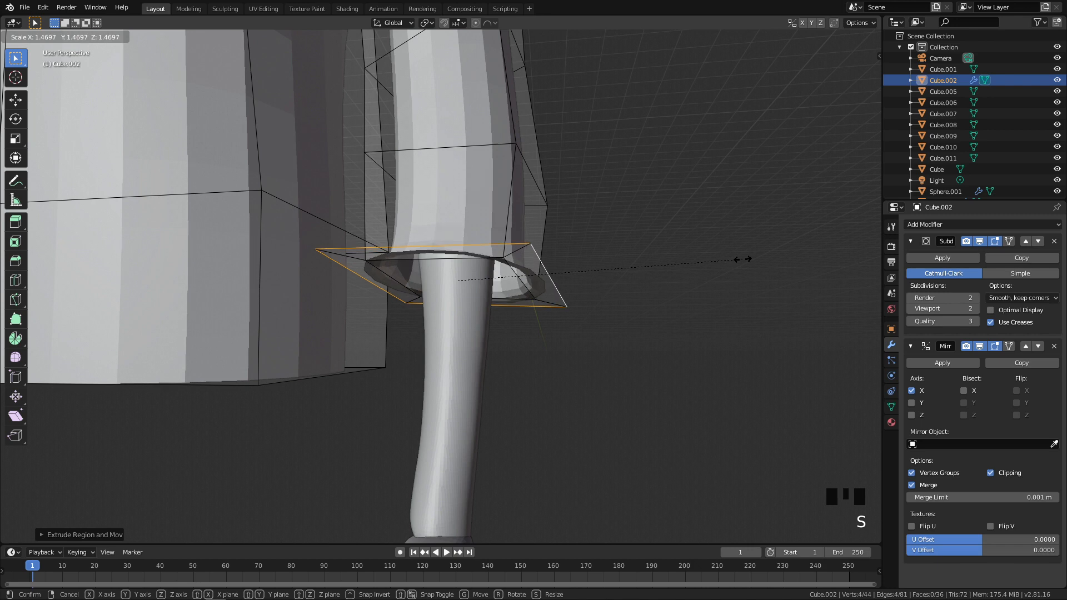
pyautogui.click(736, 250)
# Extrude the enlarged cuff loop upward in the front view to fold the cuff back over the sleeve
pyautogui.press('`')
pyautogui.click(758, 190)
pyautogui.press('e')
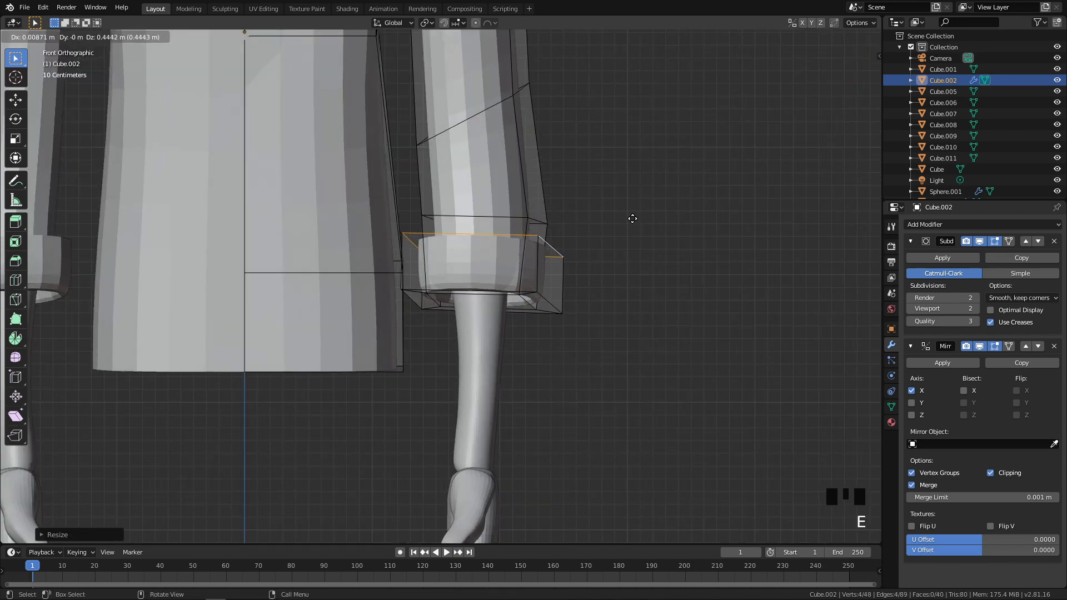
pyautogui.click(634, 208)
pyautogui.scroll(-3, 616, 249)
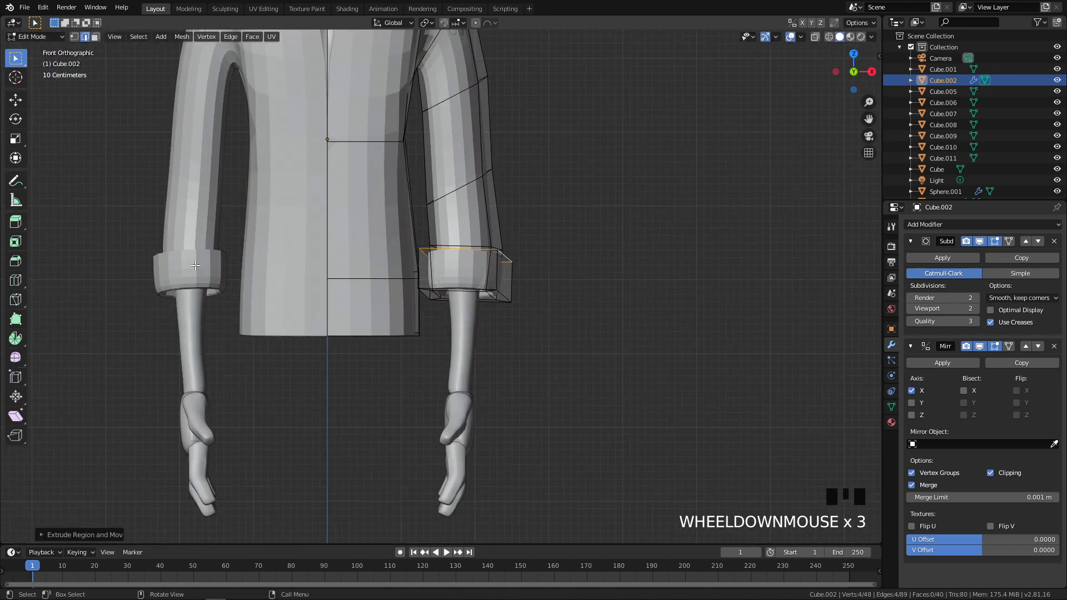
pyautogui.scroll(5, 613, 253)
pyautogui.keyDown('shift'); pyautogui.moveTo(614, 253); pyautogui.dragTo(612, 268, button='middle'); pyautogui.keyUp('shift')
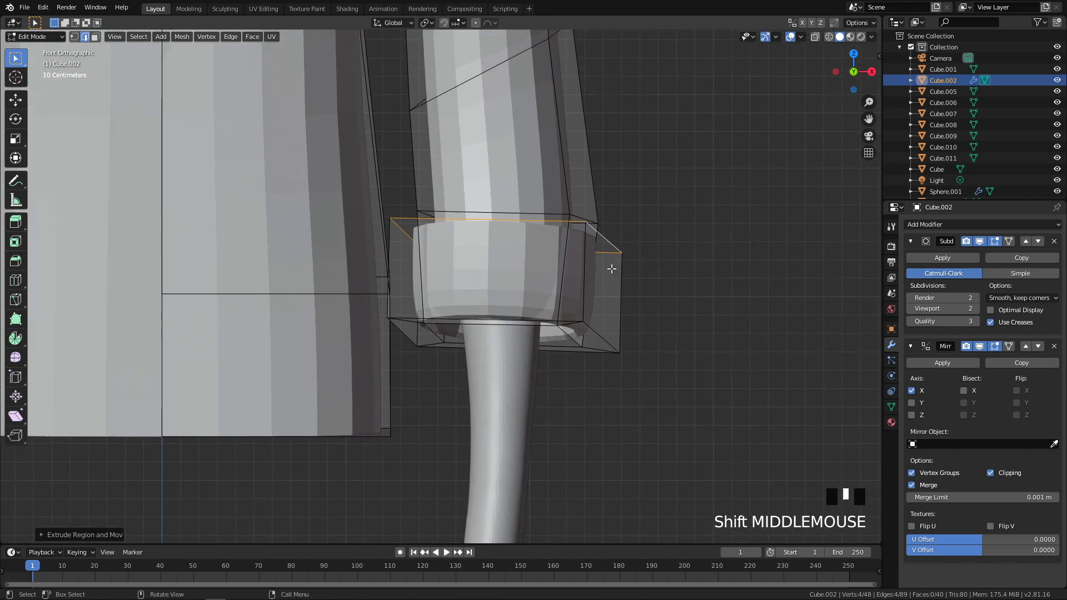
# Reposition the cuff's upper loop in the side view to follow the sleeve around the forearm
pyautogui.press('q')
pyautogui.press('g')
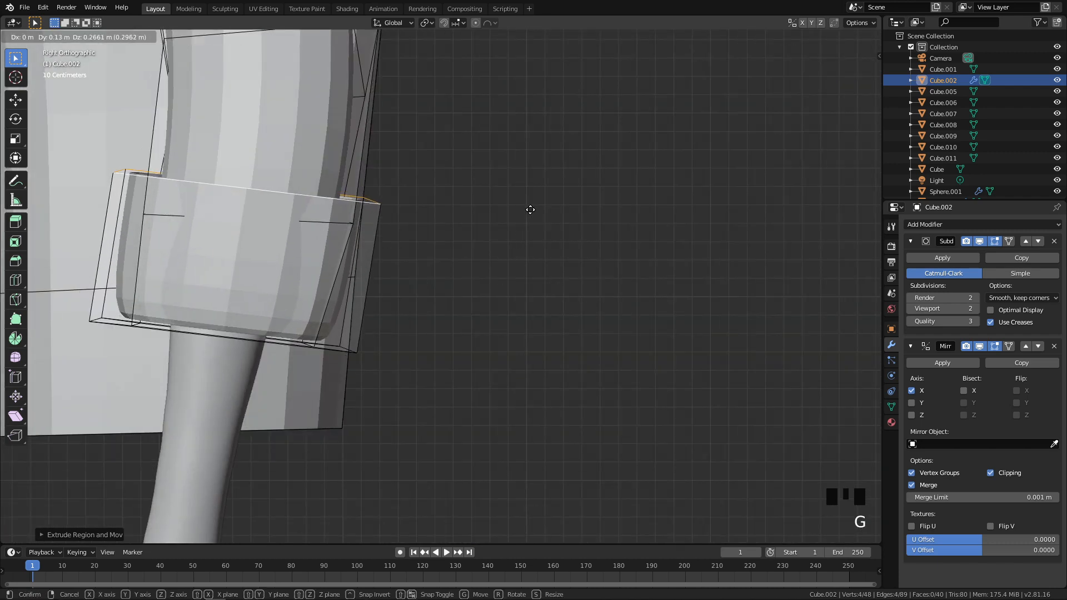
pyautogui.click(528, 229)
pyautogui.moveTo(528, 229); pyautogui.dragTo(416, 105, button='middle')
pyautogui.press('q')
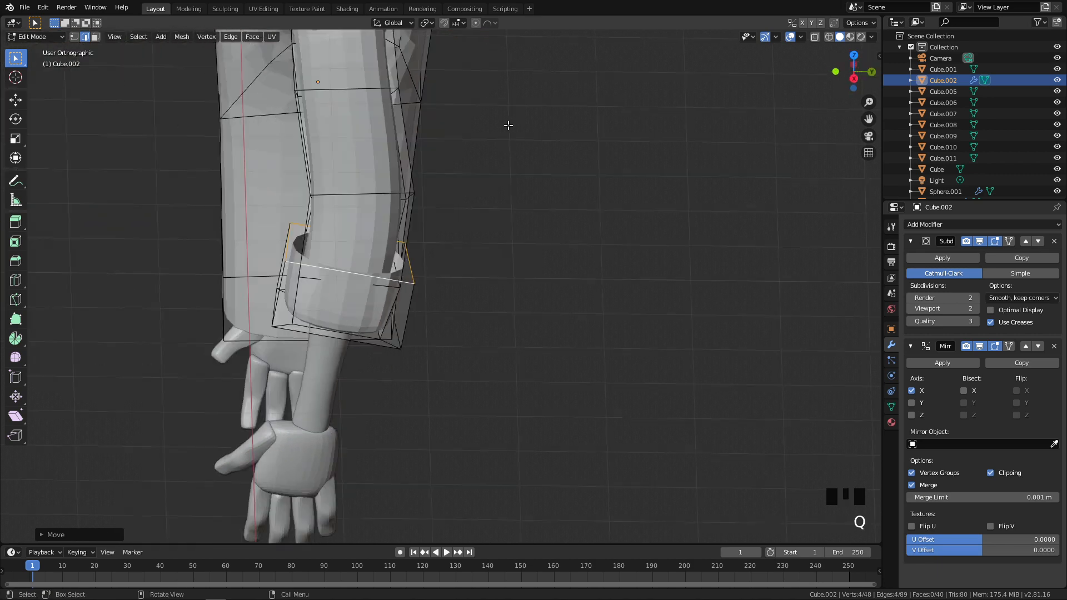
# Move the sleeve's outer shoulder edge in the front view to fit over the shoulder
pyautogui.hotkey('ctrl', 'Tab')
pyautogui.click(375, 223)
pyautogui.scroll(-5, 421, 234)
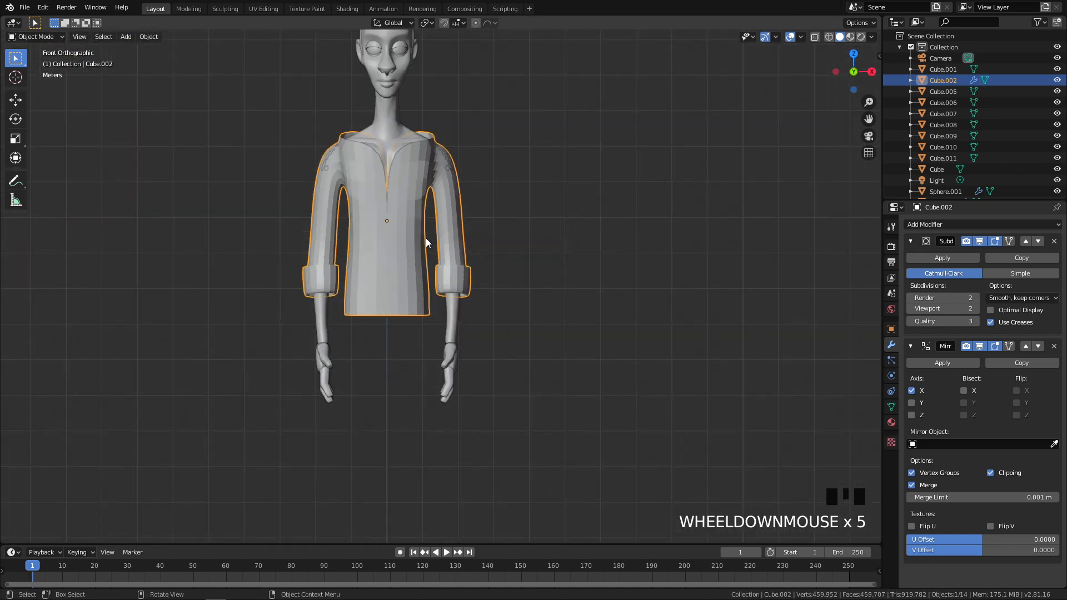
pyautogui.keyDown('shift'); pyautogui.moveTo(426, 237); pyautogui.dragTo(447, 363, button='middle'); pyautogui.keyUp('shift')
pyautogui.scroll(1, 438, 343)
pyautogui.scroll(3, 438, 343)
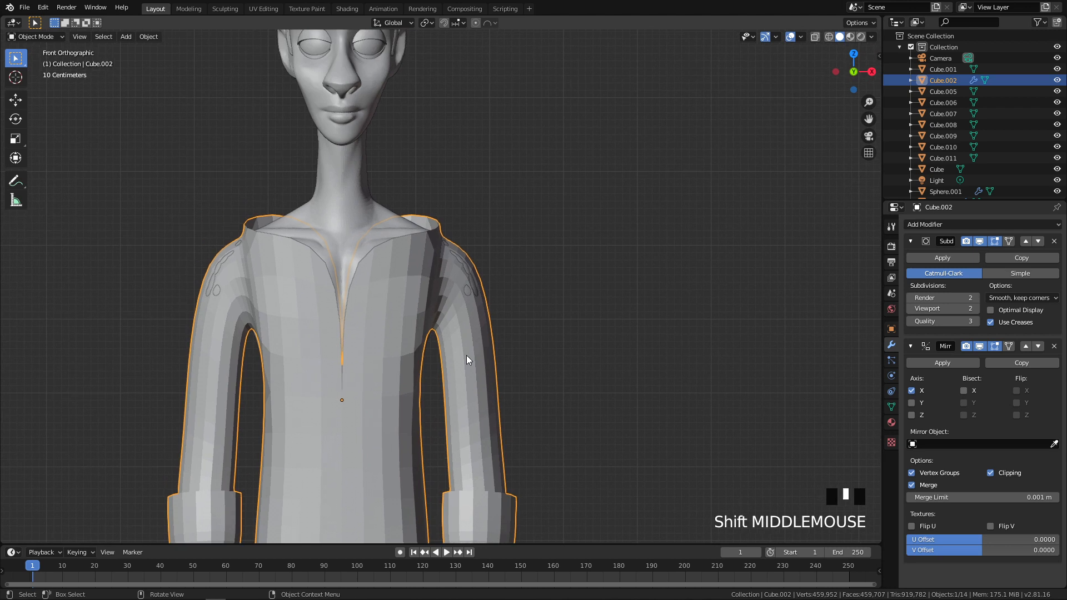
pyautogui.press('Tab')
pyautogui.scroll(2, 528, 255)
pyautogui.click(498, 226)
pyautogui.press('g')
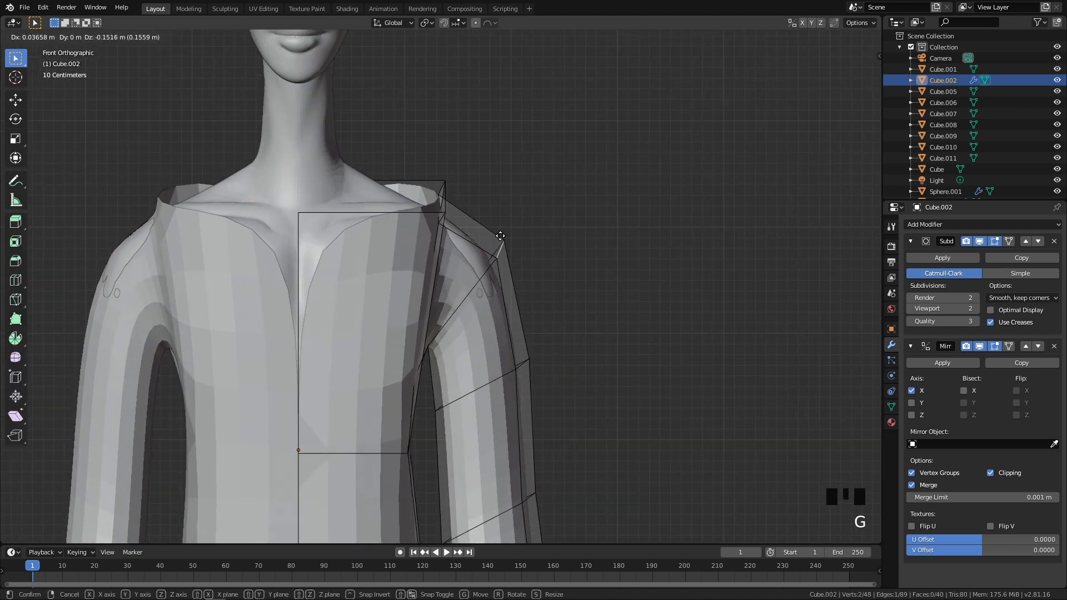
pyautogui.click(503, 219)
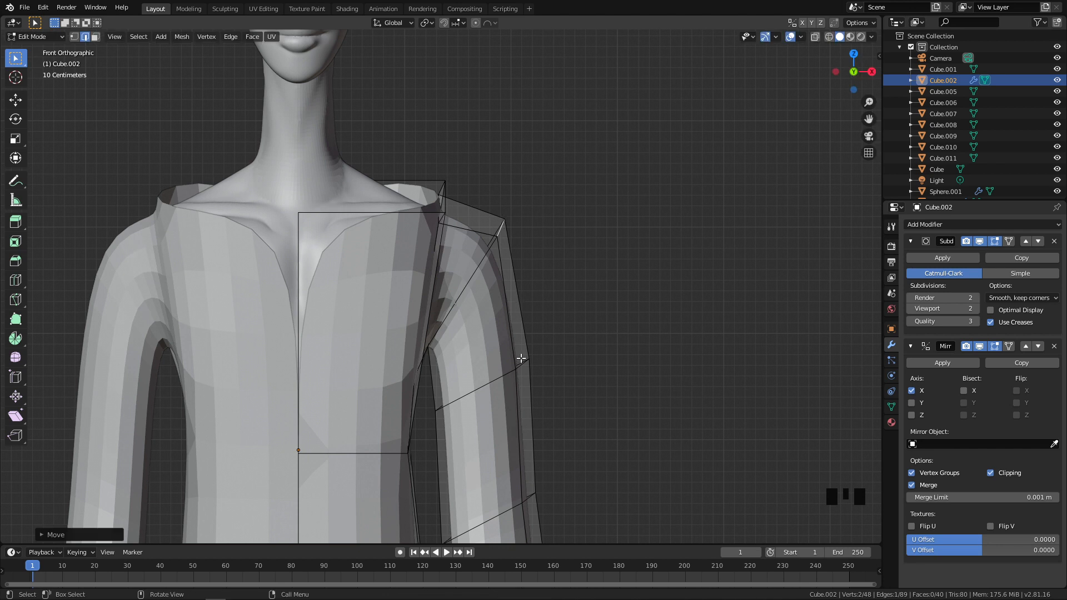
# Move the neckline's side edge inward and up in the front view, closing the collar opening toward the neck
pyautogui.moveTo(443, 193); pyautogui.dragTo(412, 210, button='middle')
pyautogui.click(350, 209)
pyautogui.press('q')
pyautogui.press('q')
pyautogui.press('g')
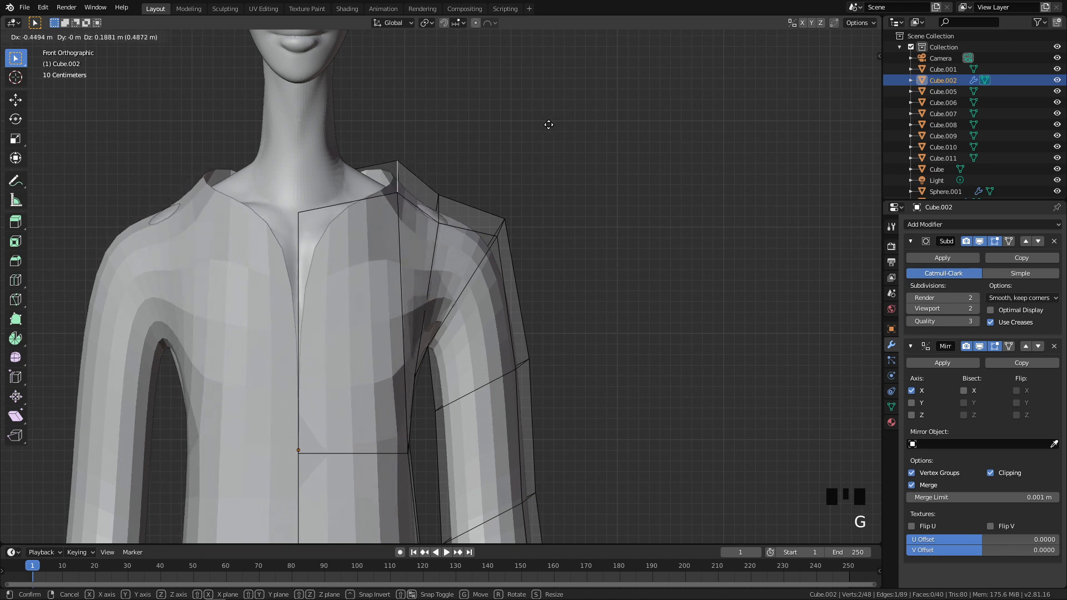
pyautogui.click(549, 124)
# Raise the mid-shoulder edge to the shoulder slope and nudge the neckline's side edge slightly closer to the neck
pyautogui.press('g')
pyautogui.click(438, 200)
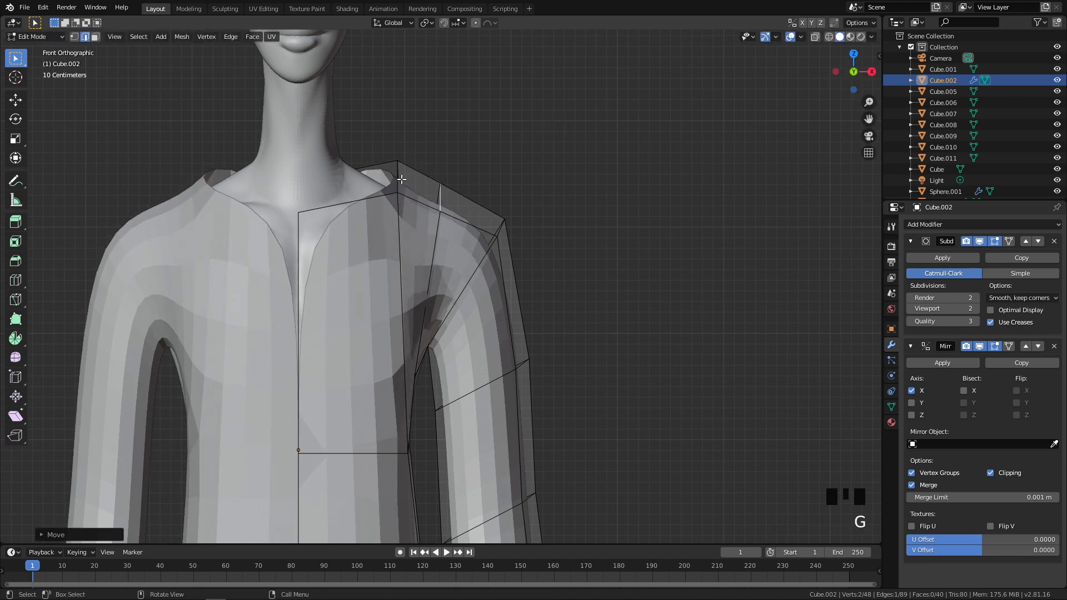
pyautogui.press('g')
pyautogui.click(337, 213)
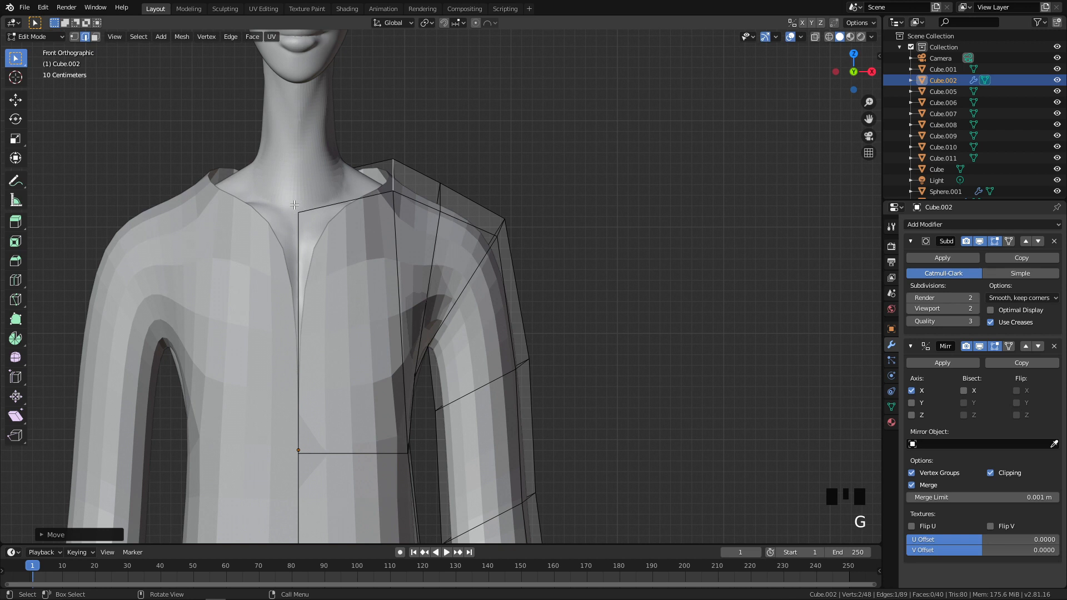
# Switch to vertex editing and move the front centre neckline vertex back toward the chest in the side view
pyautogui.press('`')
pyautogui.press('Escape')
pyautogui.press('1')
pyautogui.press('g')
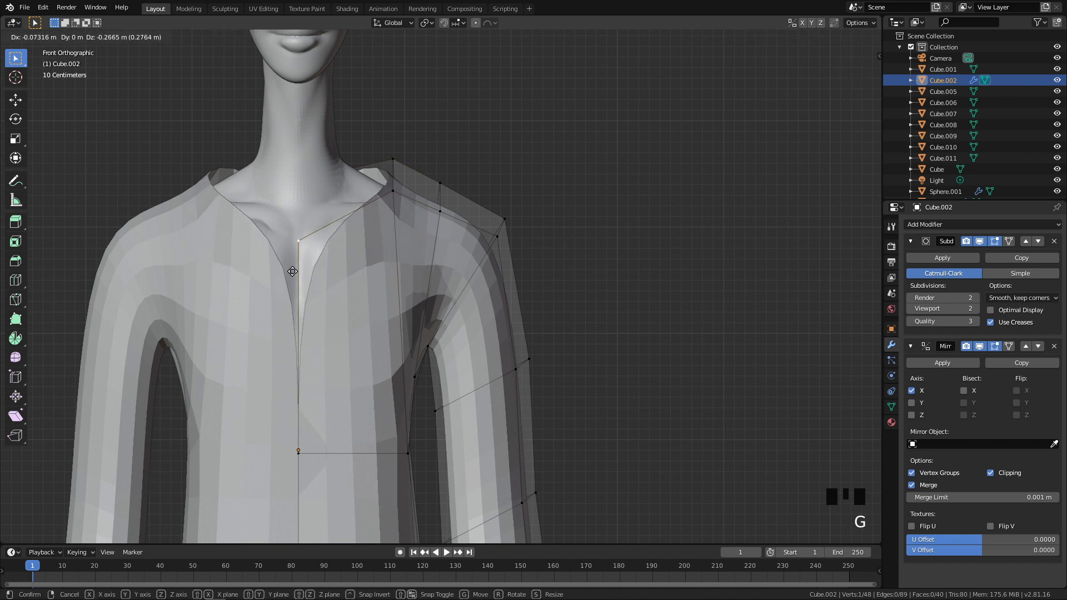
pyautogui.rightClick(282, 278)
pyautogui.press('q')
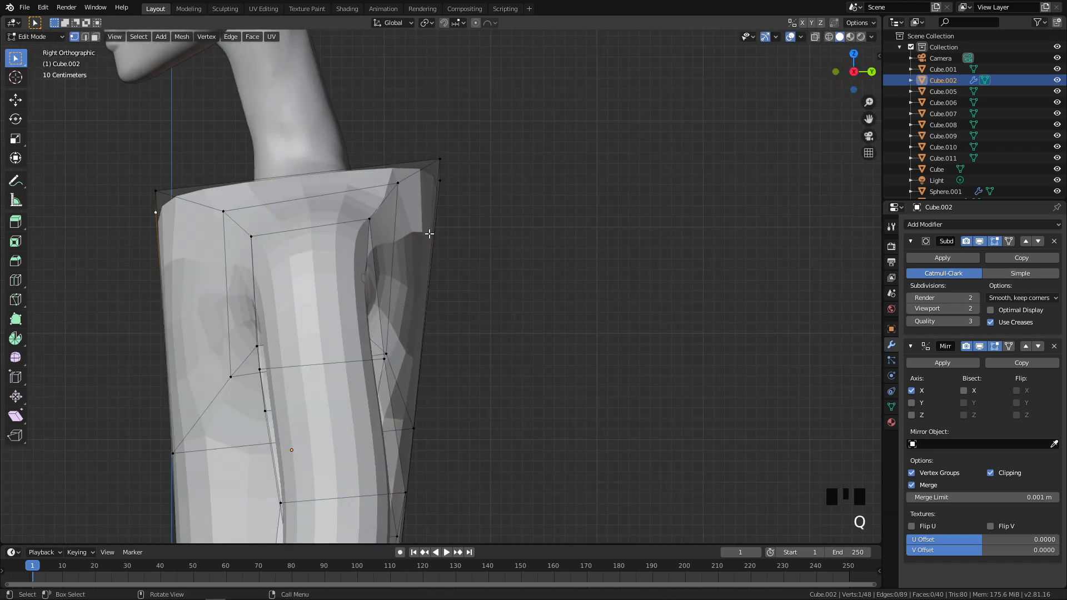
pyautogui.scroll(-3, 429, 234)
pyautogui.press('g')
pyautogui.click(364, 286)
# Show the wireframe and move the front neckline and front shoulder vertices back toward the chest in the side view
pyautogui.press('z')
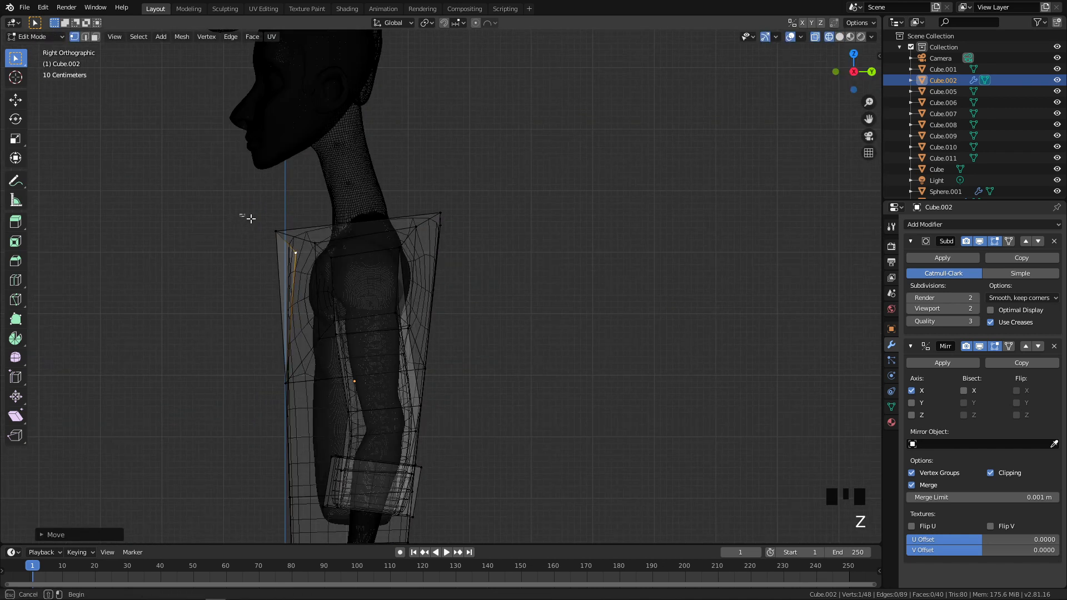
pyautogui.moveTo(250, 219); pyautogui.dragTo(327, 255)
pyautogui.press('g')
pyautogui.click(327, 254)
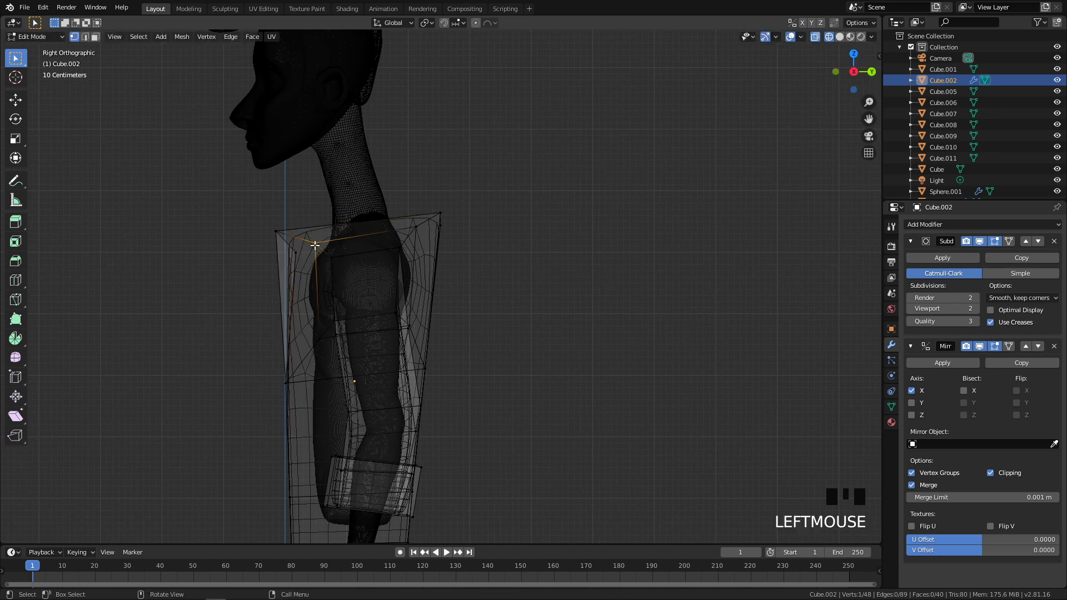
pyautogui.click(301, 243)
pyautogui.keyDown('shift'); pyautogui.moveTo(307, 254); pyautogui.dragTo(309, 257); pyautogui.keyUp('shift')
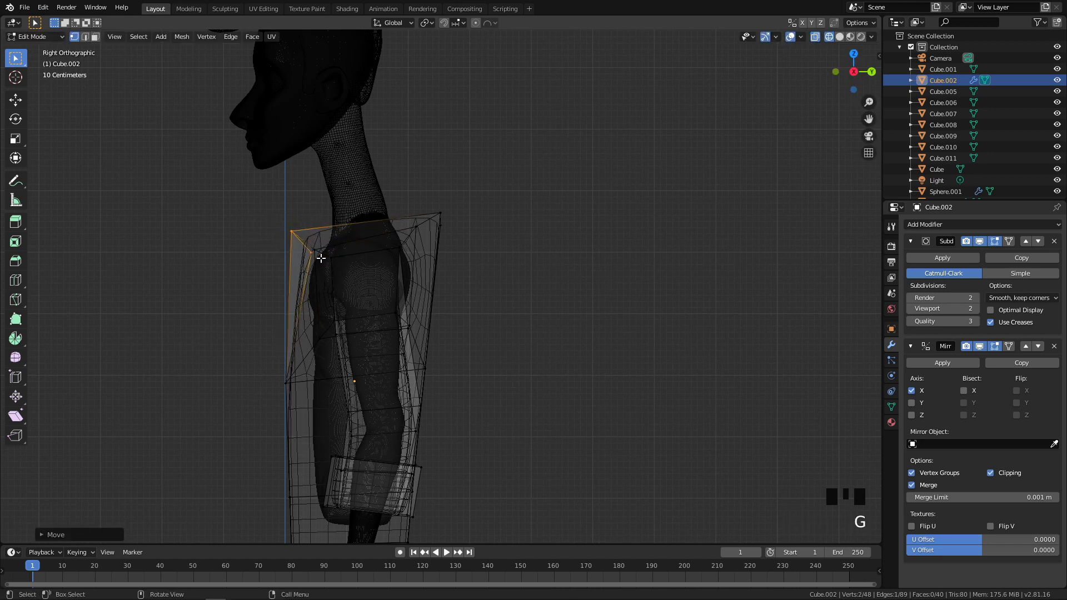
pyautogui.press('g')
pyautogui.click(303, 230)
# Move the back neckline and back shoulder vertices in the side view to fit closer to the upper back
pyautogui.moveTo(414, 198); pyautogui.dragTo(468, 234)
pyautogui.press('g')
pyautogui.click(450, 239)
pyautogui.click(394, 233)
pyautogui.press('g')
pyautogui.click(393, 235)
pyautogui.moveTo(413, 211); pyautogui.dragTo(440, 239)
pyautogui.press('g')
pyautogui.click(426, 243)
# Select the two back waist vertices and move them forward toward the lower back in the side view
pyautogui.keyDown('shift'); pyautogui.moveTo(424, 248); pyautogui.dragTo(800, 245, button='middle'); pyautogui.keyUp('shift')
pyautogui.click(392, 279)
pyautogui.keyDown('shift'); pyautogui.click(520, 258); pyautogui.keyUp('shift')
pyautogui.press('KP_3')
pyautogui.scroll(3, 512, 283)
pyautogui.press('g')
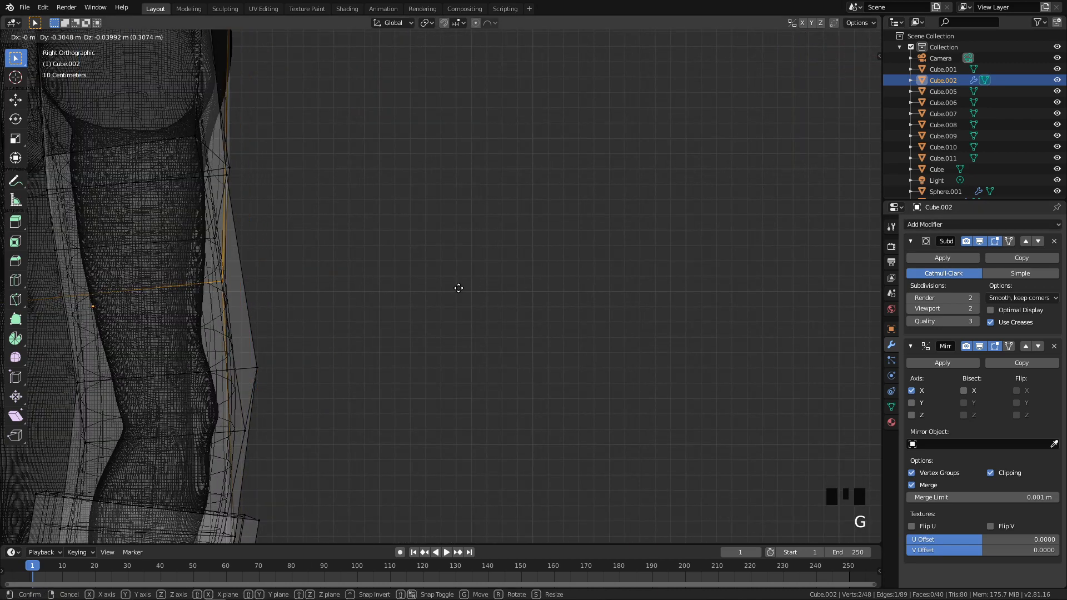
pyautogui.click(434, 291)
# Move the back hem vertices and the back vertices of the loop above it forward in the side view
pyautogui.keyDown('shift'); pyautogui.moveTo(393, 298); pyautogui.dragTo(310, 360, button='middle'); pyautogui.keyUp('shift')
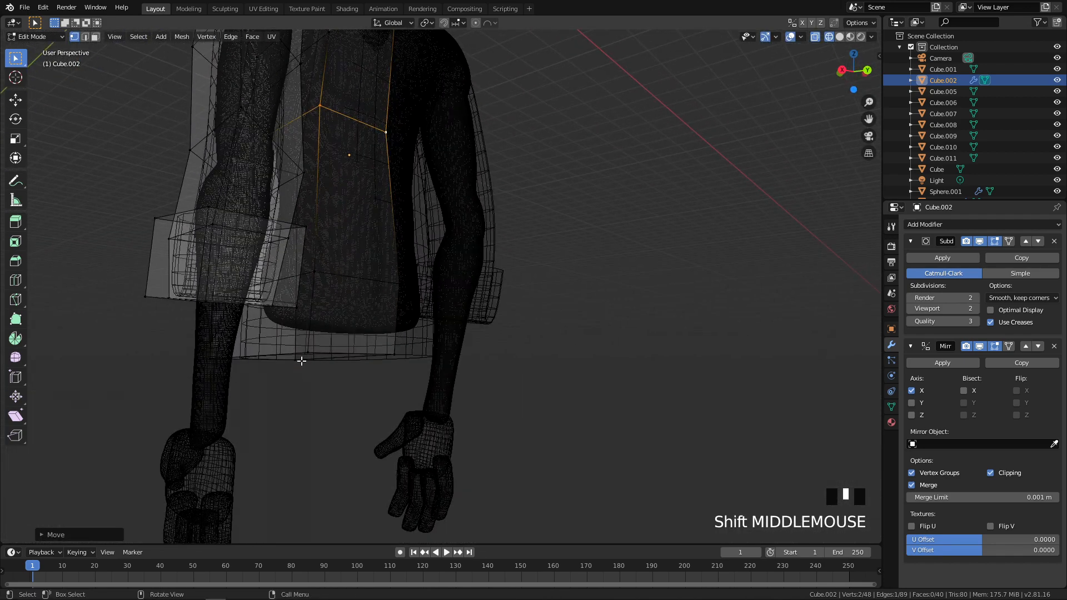
pyautogui.moveTo(335, 356); pyautogui.dragTo(423, 358)
pyautogui.hotkey('alt', 'q')
pyautogui.click(637, 333)
pyautogui.press('g')
pyautogui.click(510, 305)
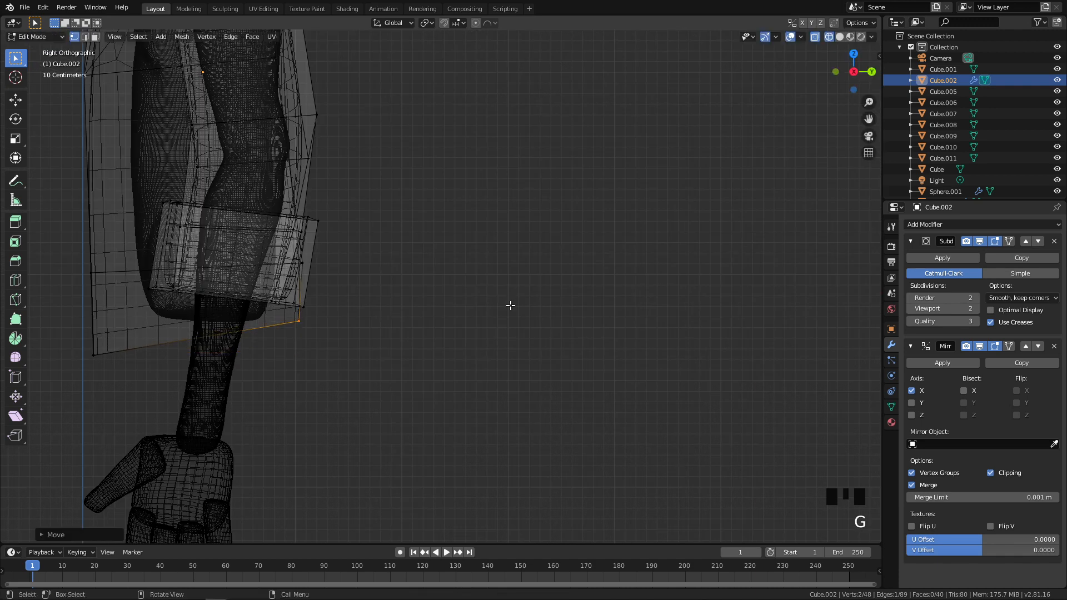
pyautogui.click(314, 265)
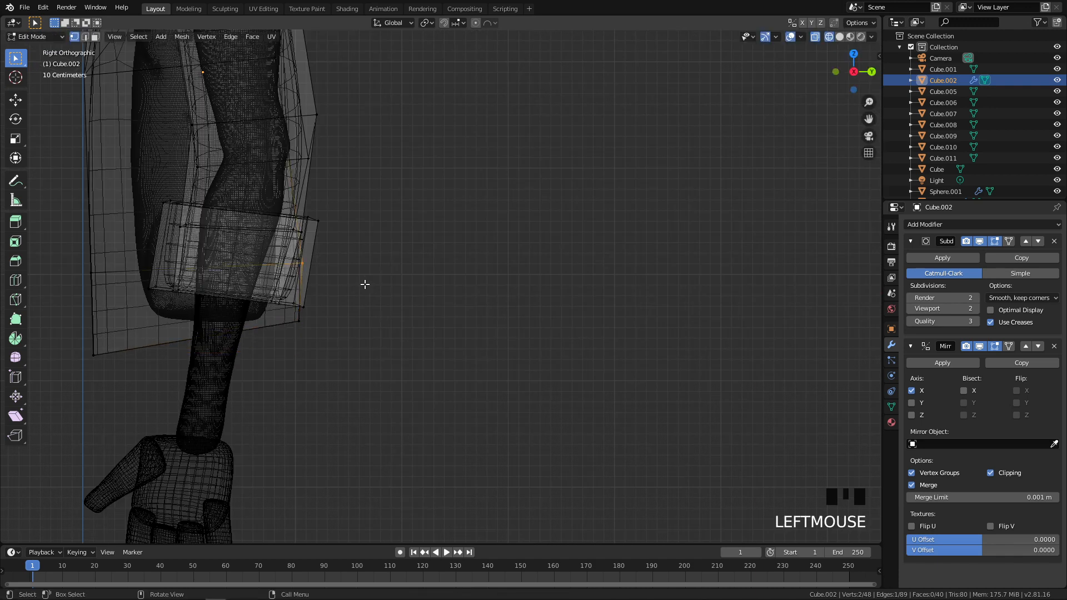
pyautogui.press('g')
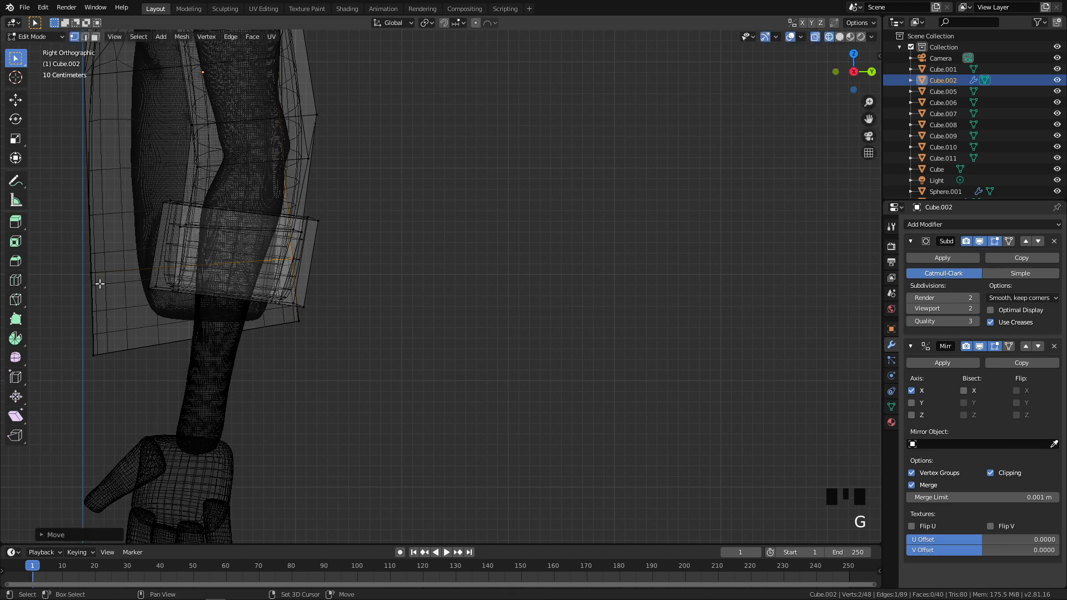
# Move the front vertices of the loop above the hem and of the waist loop back toward the belly
pyautogui.keyDown('shift'); pyautogui.moveTo(100, 281); pyautogui.dragTo(245, 381, button='middle'); pyautogui.keyUp('shift')
pyautogui.click(261, 241)
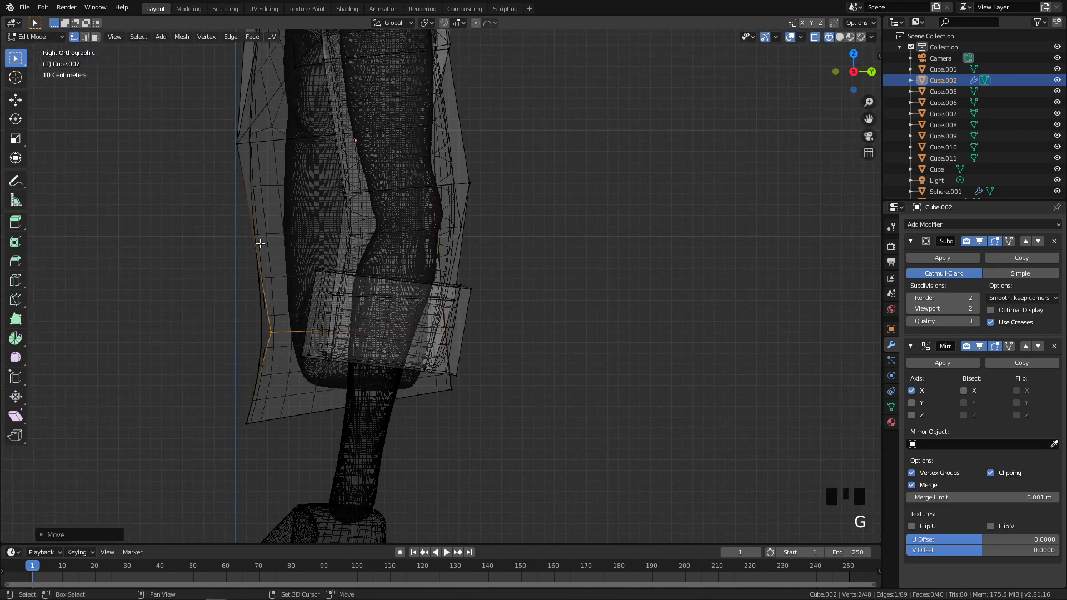
pyautogui.keyDown('shift'); pyautogui.moveTo(261, 240); pyautogui.dragTo(267, 315, button='middle'); pyautogui.keyUp('shift')
pyautogui.click(247, 214)
pyautogui.press('g')
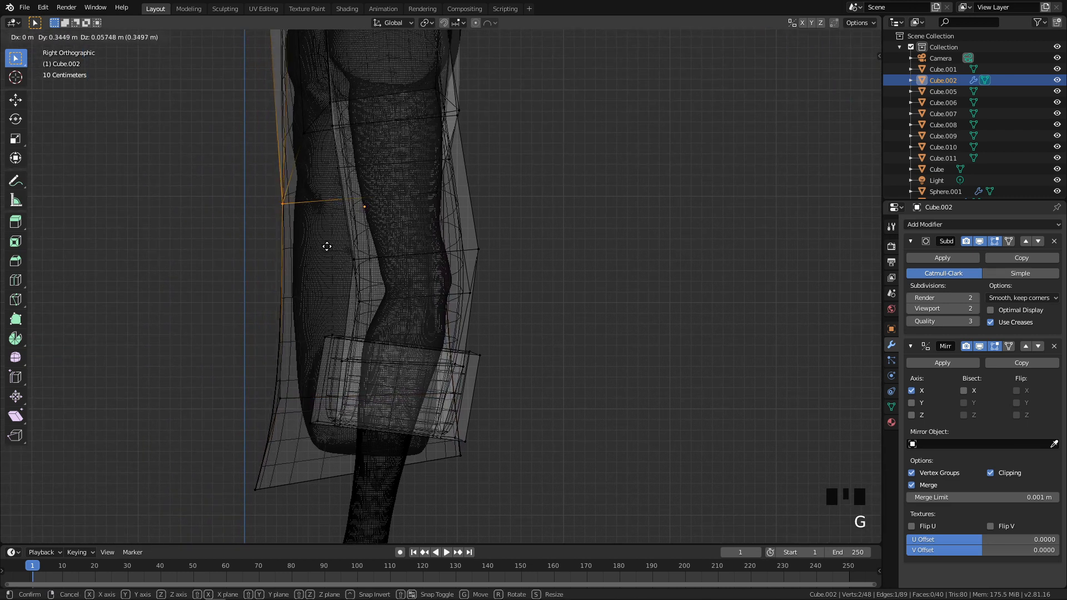
pyautogui.click(326, 242)
# Move the front hem vertices back and up under the torso, and adjust the front vertices of the loop above
pyautogui.keyDown('shift'); pyautogui.moveTo(326, 243); pyautogui.dragTo(295, 180, button='middle'); pyautogui.keyUp('shift')
pyautogui.moveTo(222, 429); pyautogui.dragTo(294, 497)
pyautogui.press('g')
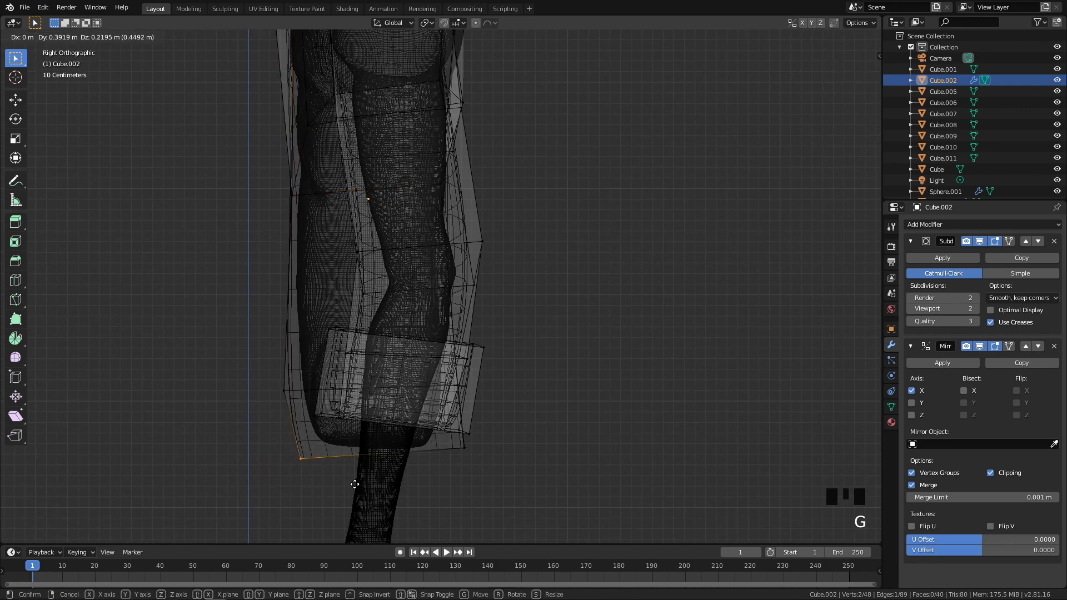
pyautogui.rightClick(343, 487)
pyautogui.press('g')
pyautogui.click(395, 462)
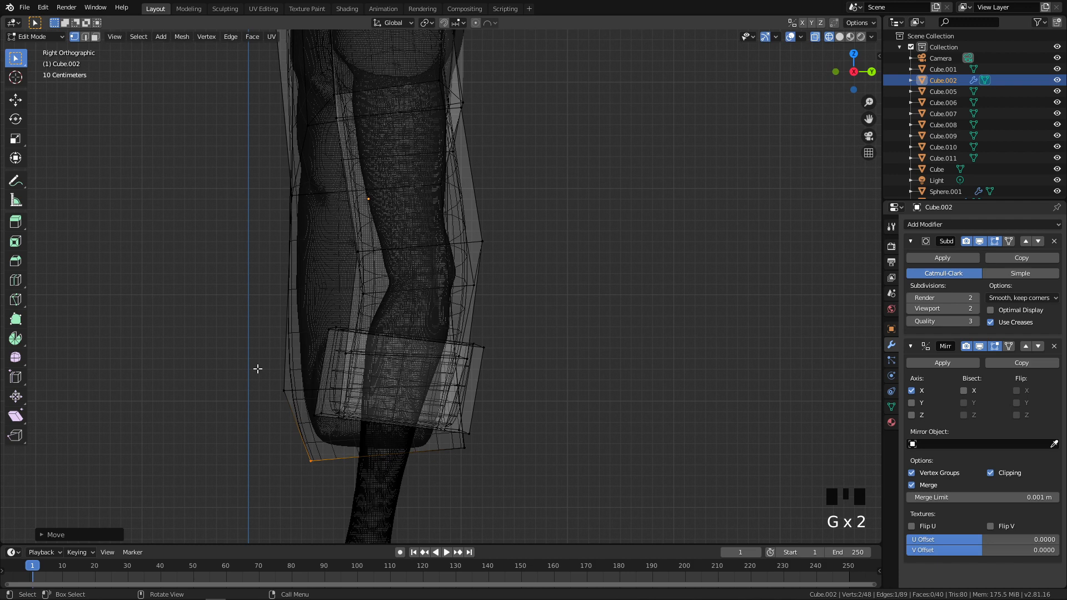
pyautogui.moveTo(259, 368); pyautogui.dragTo(303, 402)
pyautogui.press('g')
pyautogui.click(296, 399)
# Try to lower the waist loop's side vertex in the front view
pyautogui.scroll(-2, 419, 297)
pyautogui.press('KP_1')
pyautogui.keyDown('shift'); pyautogui.moveTo(419, 298); pyautogui.dragTo(368, 373, button='middle'); pyautogui.keyUp('shift')
pyautogui.moveTo(434, 334); pyautogui.dragTo(439, 337)
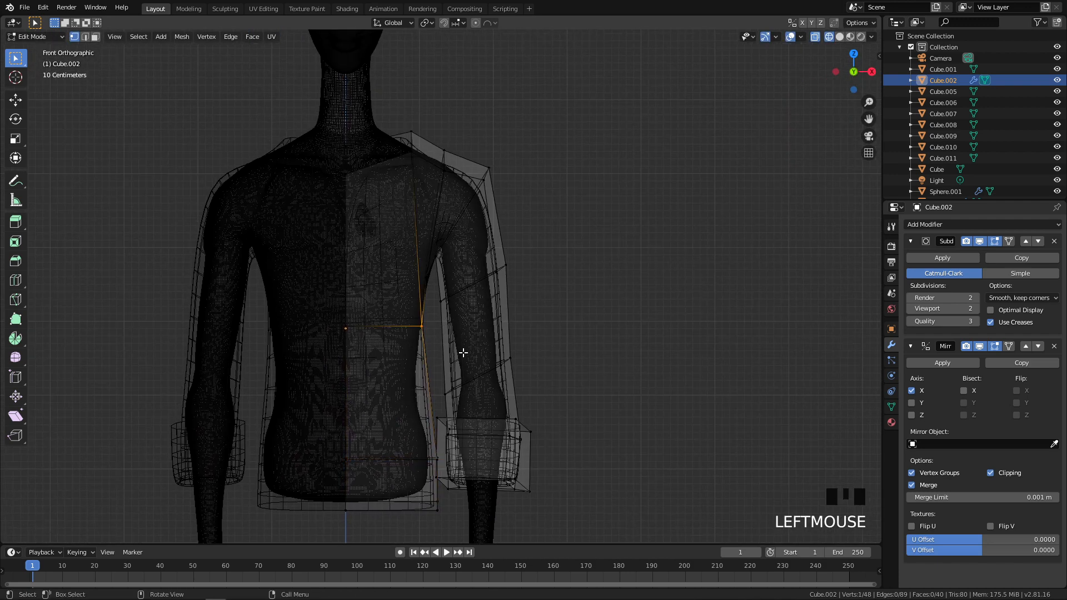
pyautogui.press('g')
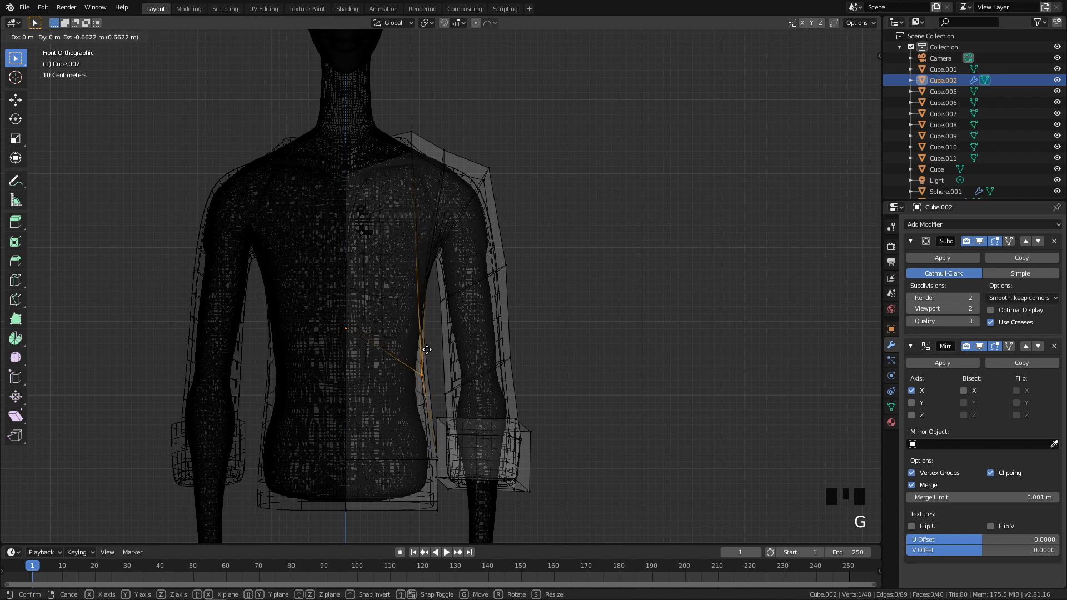
pyautogui.click(428, 345)
pyautogui.moveTo(403, 242); pyautogui.dragTo(448, 303)
pyautogui.hotkey('ctrl', 'z')
pyautogui.hotkey('ctrl', 'z')
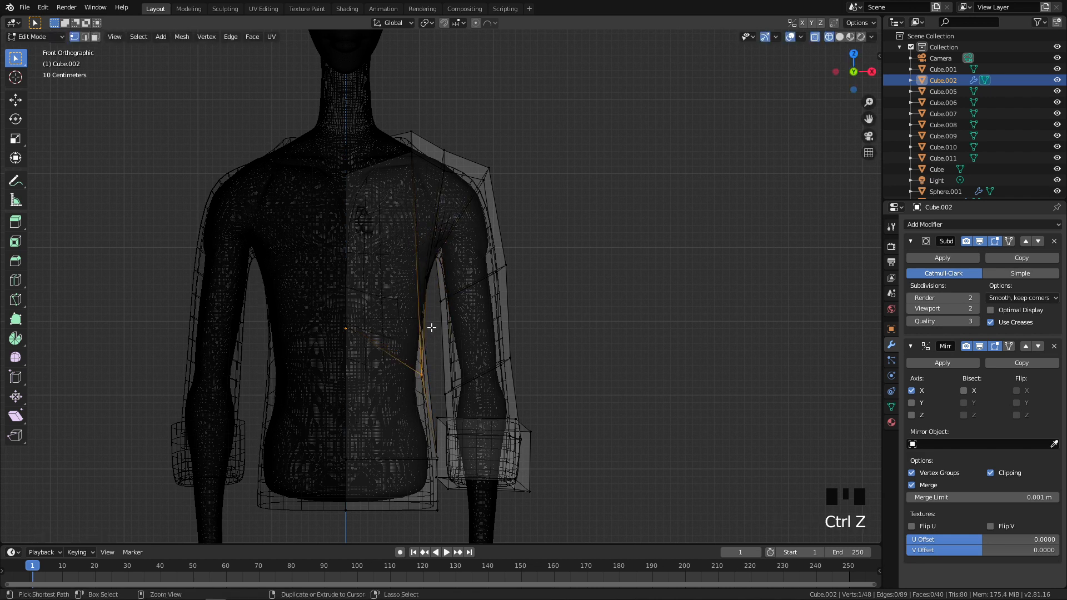
# Insert a centred loop cut between the waist loop and the loop above the hem, and pull its side vertices inward
pyautogui.hotkey('ctrl', 'r')
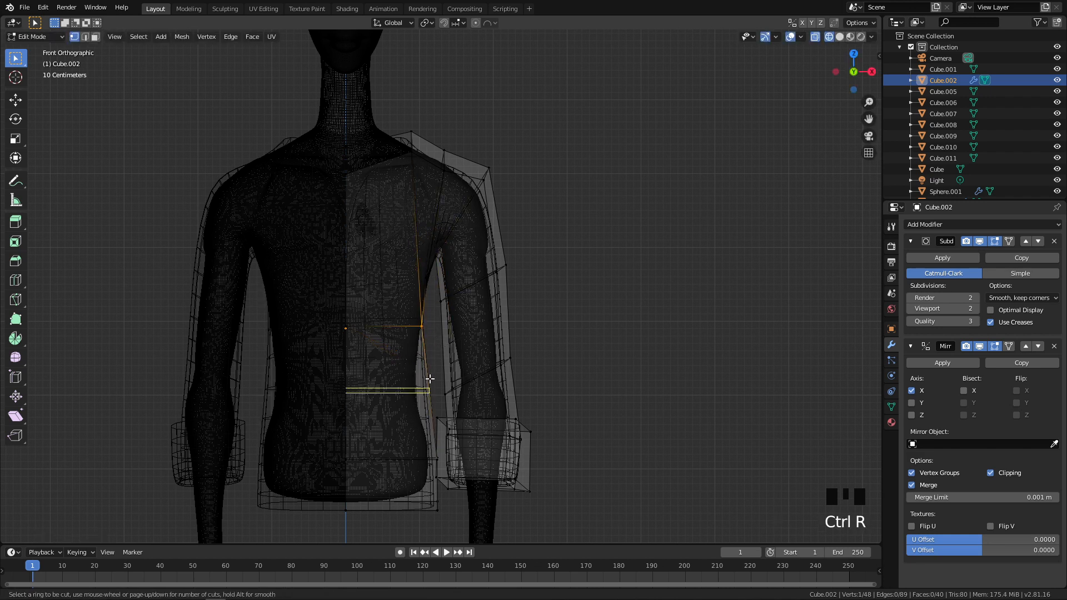
pyautogui.click(429, 379)
pyautogui.rightClick(430, 379)
pyautogui.moveTo(416, 378); pyautogui.dragTo(462, 412)
pyautogui.press('g')
pyautogui.rightClick(460, 402)
pyautogui.click(428, 390)
pyautogui.press('g')
pyautogui.click(426, 399)
# Select the torso loop above the new cut and move it slightly up and outward
pyautogui.moveTo(309, 304); pyautogui.dragTo(409, 341)
pyautogui.press('g')
pyautogui.click(412, 272)
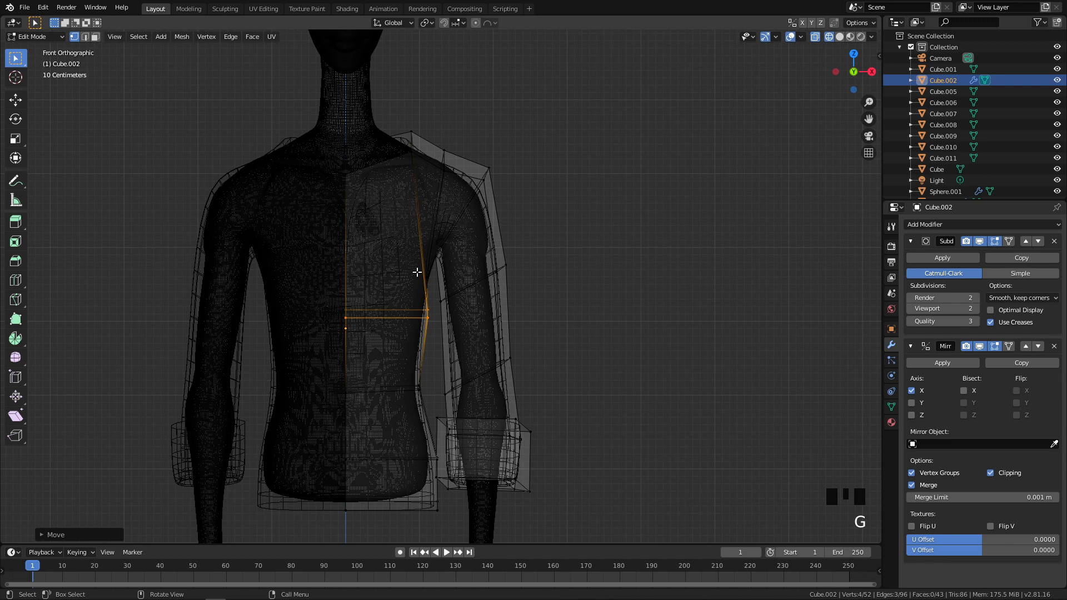
# Move the armpit vertices outward and up to follow the underarm, and return to solid shading
pyautogui.moveTo(443, 279); pyautogui.dragTo(443, 279)
pyautogui.press('g')
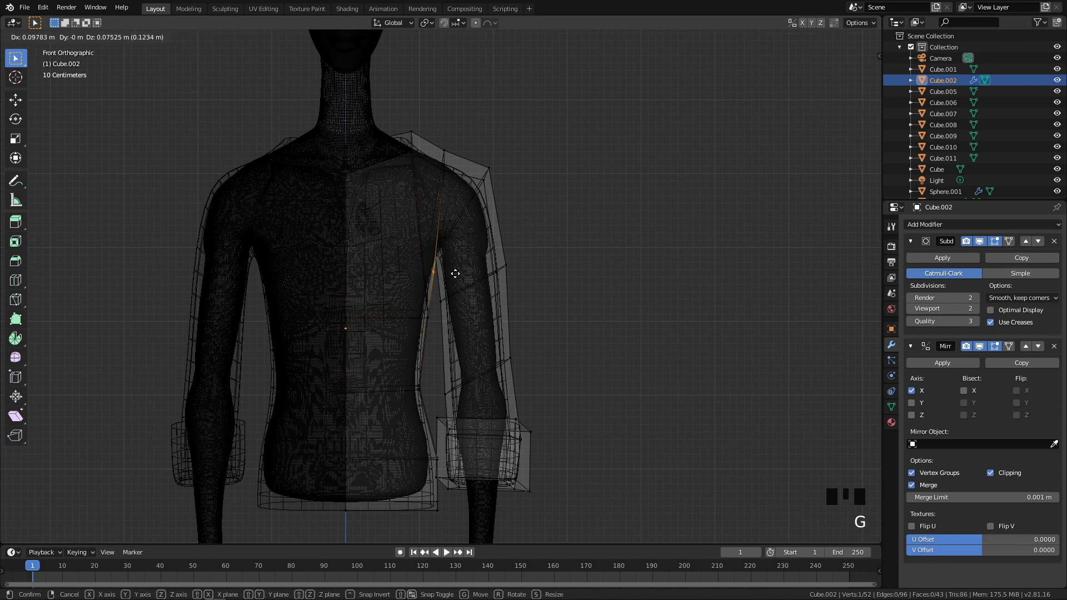
pyautogui.scroll(3, 445, 269)
pyautogui.click(438, 253)
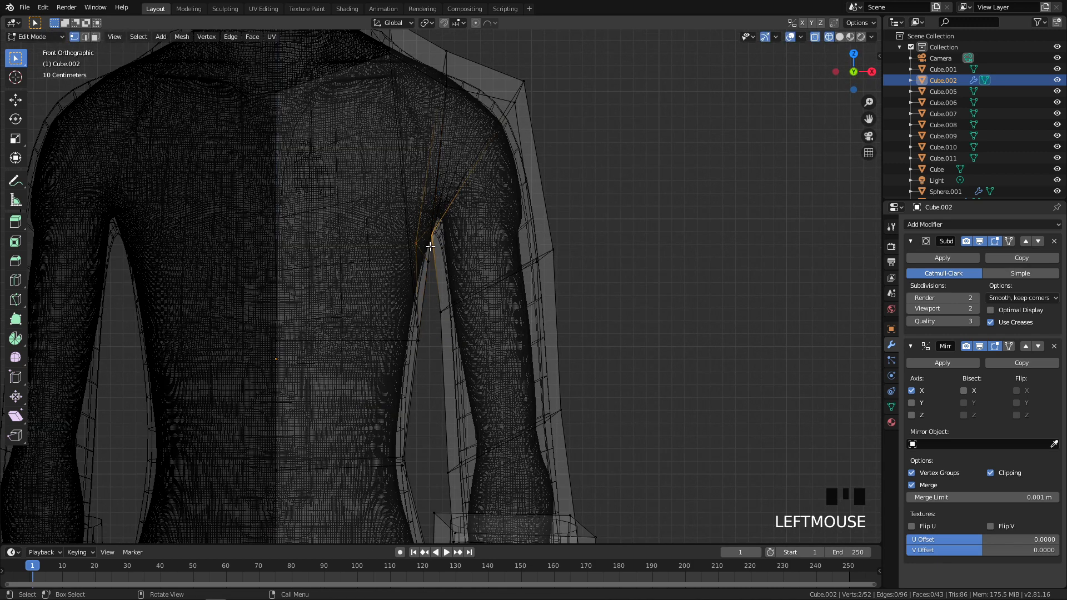
pyautogui.moveTo(421, 246); pyautogui.dragTo(421, 247)
pyautogui.press('g')
pyautogui.click(430, 248)
pyautogui.press('z')
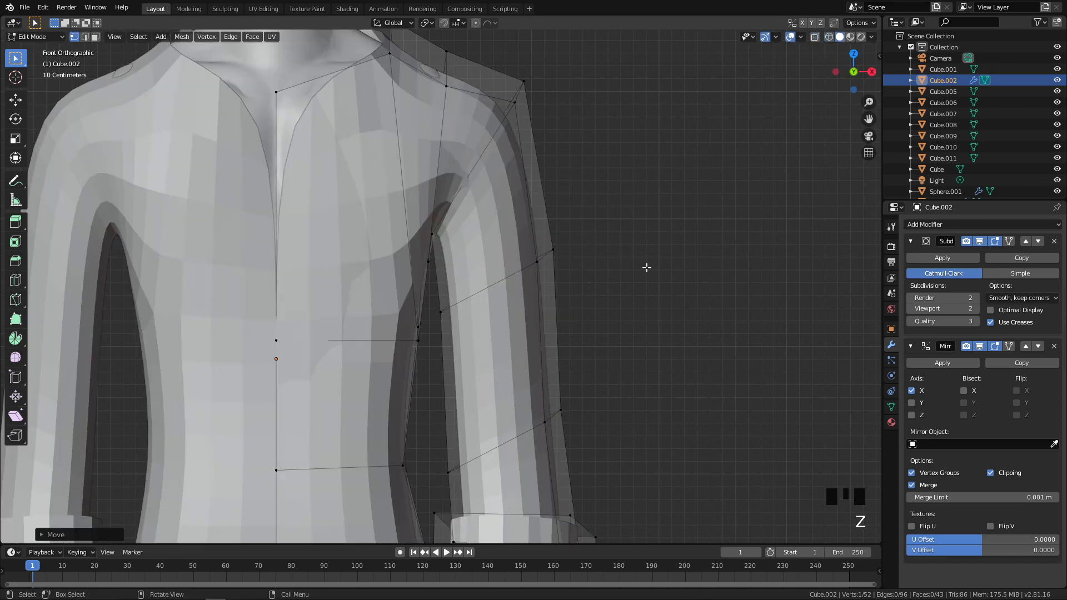
# Lower the front side vertex of the shirt's hem in the right view
pyautogui.scroll(-2, 564, 298)
pyautogui.scroll(-4, 564, 297)
pyautogui.scroll(3, 461, 327)
pyautogui.moveTo(461, 327); pyautogui.dragTo(367, 350, button='middle')
pyautogui.press('q')
pyautogui.moveTo(349, 457); pyautogui.dragTo(381, 347, button='middle')
pyautogui.press('q')
pyautogui.click(536, 323)
pyautogui.keyDown('shift'); pyautogui.moveTo(394, 392); pyautogui.dragTo(420, 301, button='middle'); pyautogui.keyUp('shift')
pyautogui.click(437, 309)
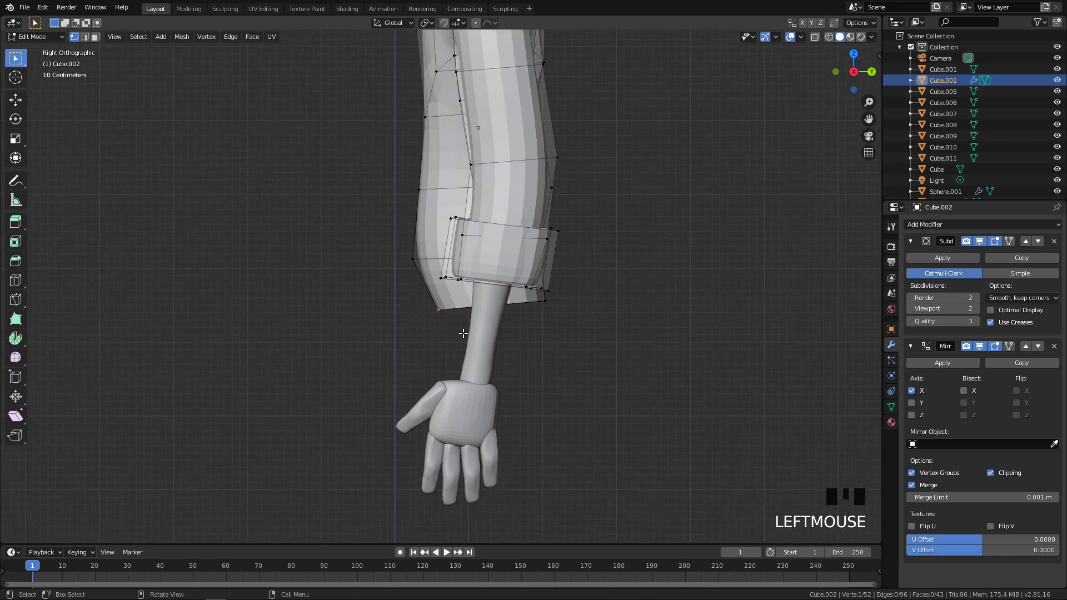
pyautogui.press('g')
pyautogui.click(461, 364)
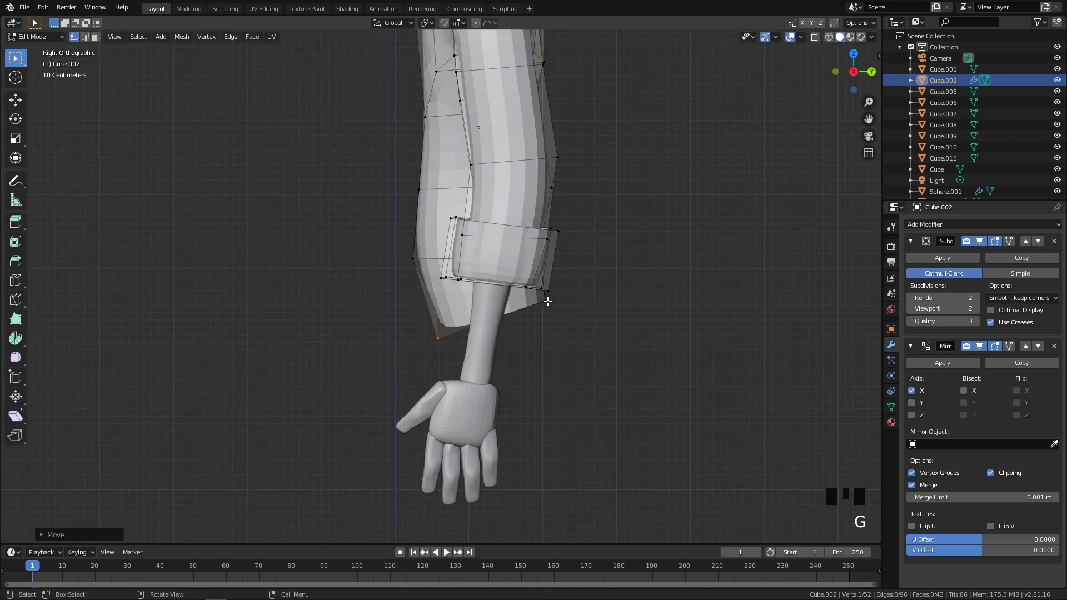
# Nudge the hem's back side vertex slightly and lower the front centre hem vertex to round off the front edge
pyautogui.moveTo(560, 308); pyautogui.dragTo(563, 310)
pyautogui.press('g')
pyautogui.click(583, 325)
pyautogui.moveTo(583, 325); pyautogui.dragTo(680, 314, button='middle')
pyautogui.click(553, 309)
pyautogui.press('q')
pyautogui.press('g')
pyautogui.click(605, 305)
pyautogui.press('q')
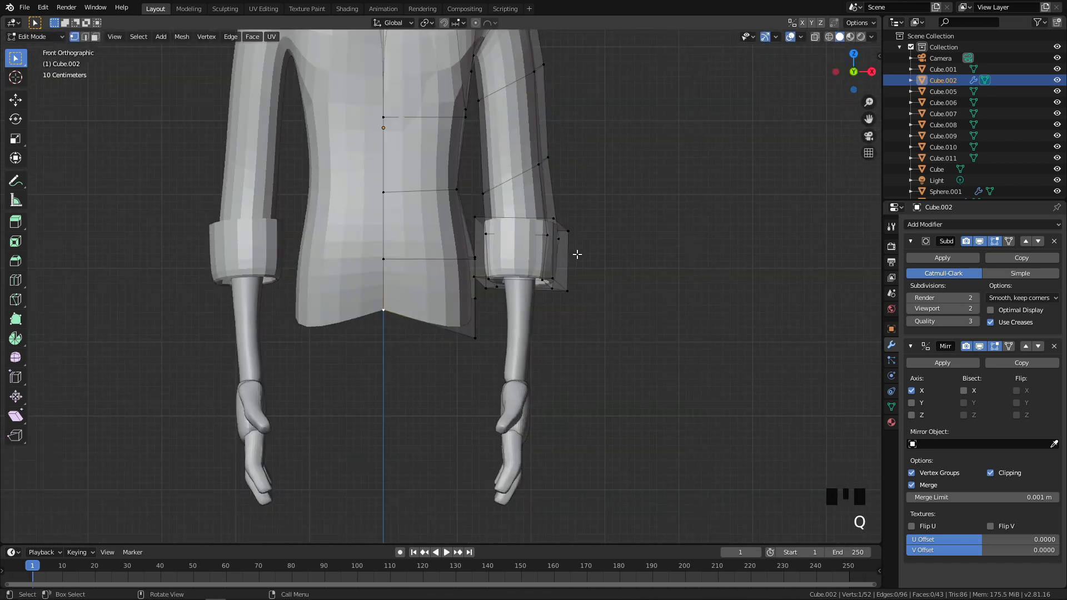
pyautogui.press('g')
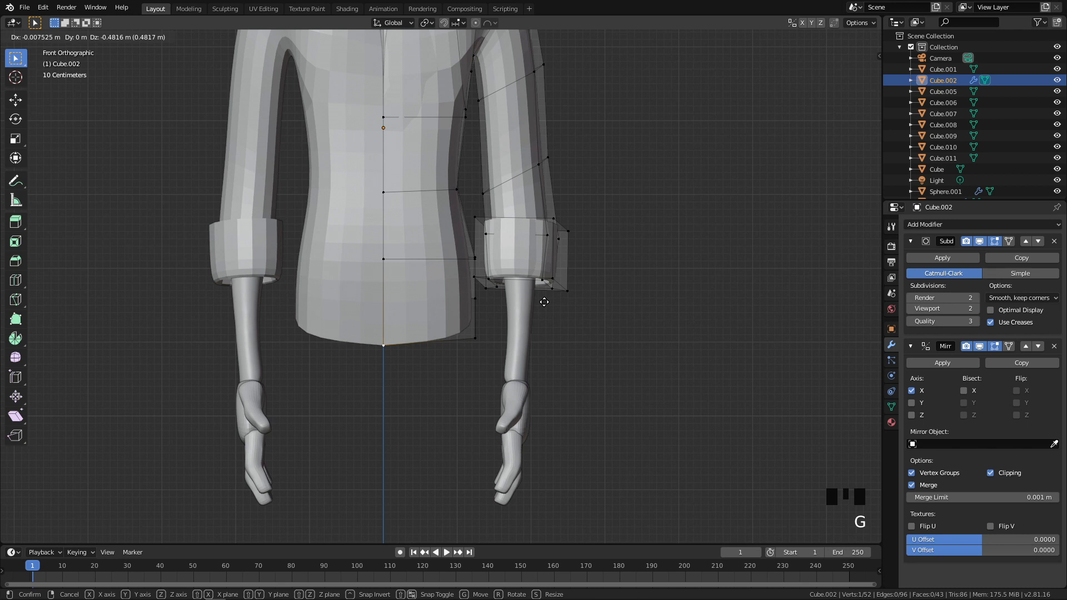
pyautogui.click(541, 310)
pyautogui.moveTo(532, 314); pyautogui.dragTo(533, 311, button='middle')
# Insert a loop cut between the waist loop and the hip loop and slide it down close to the hip loop
pyautogui.press('q')
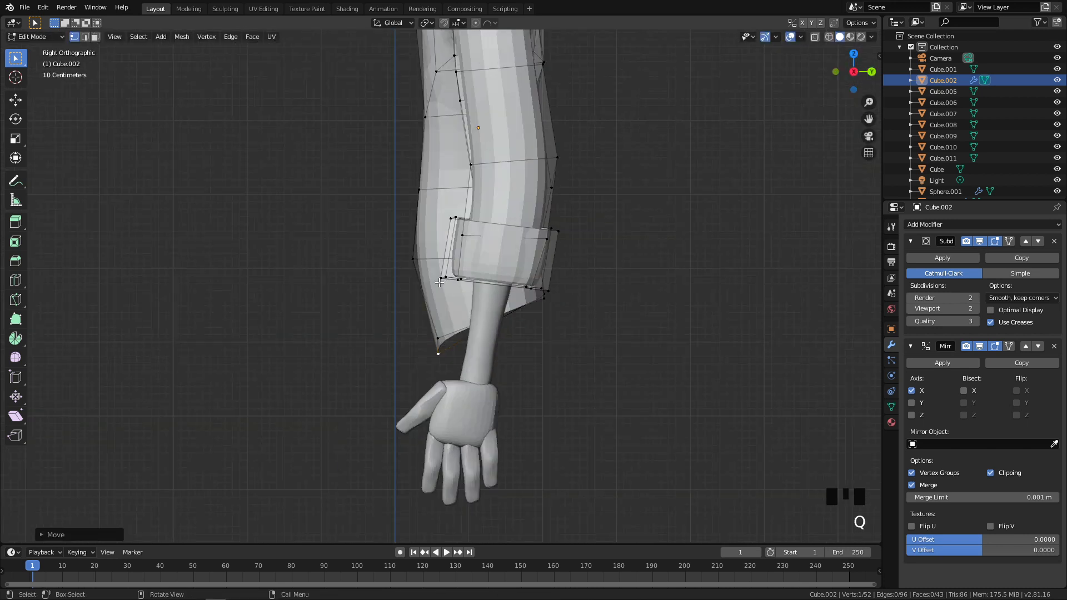
pyautogui.scroll(2, 413, 232)
pyautogui.hotkey('ctrl', 'r')
pyautogui.click(412, 209)
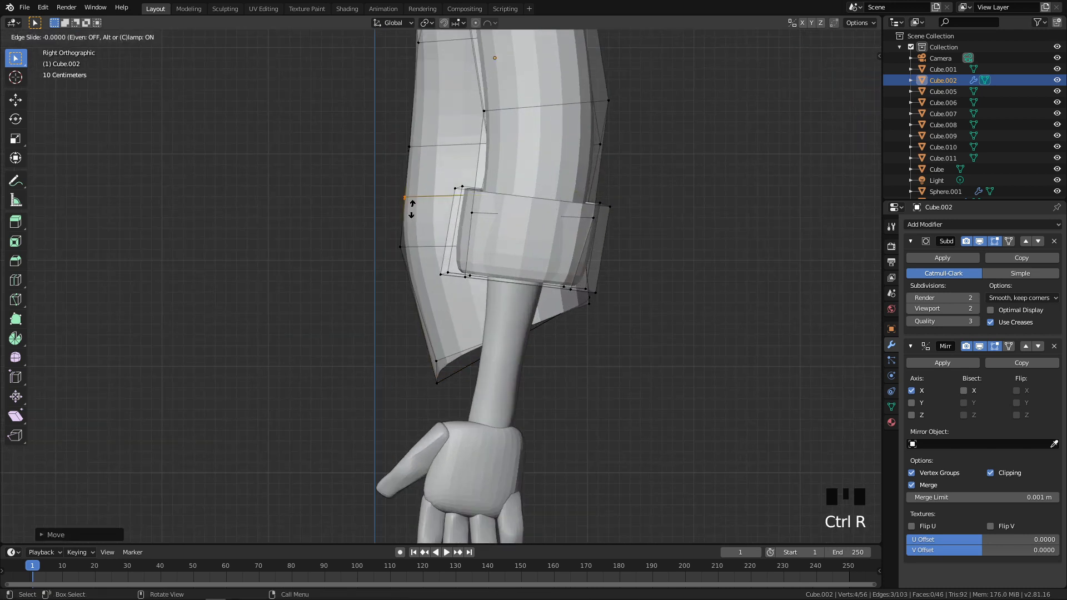
pyautogui.click(406, 255)
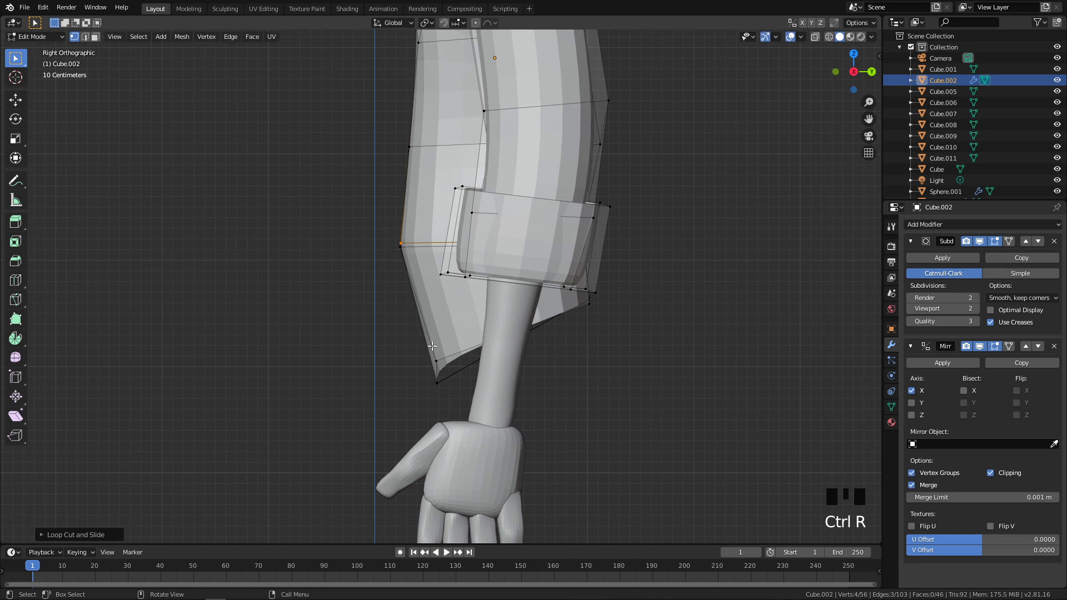
# Show the wireframe and move the front vertices of the two neighbouring hip loops slightly downward
pyautogui.click(392, 239)
pyautogui.press('z')
pyautogui.press('g')
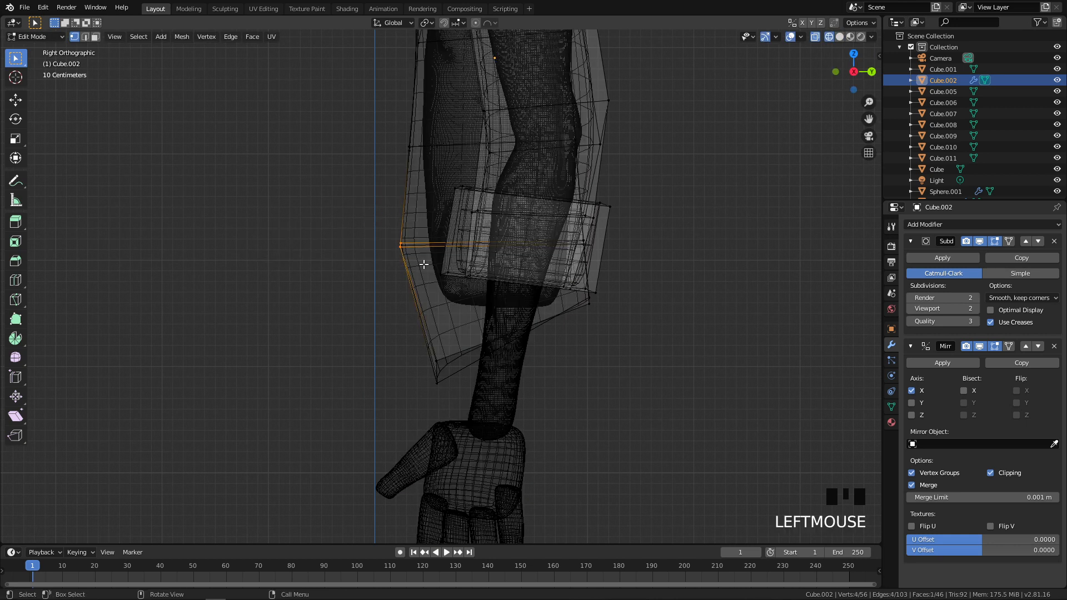
pyautogui.click(416, 286)
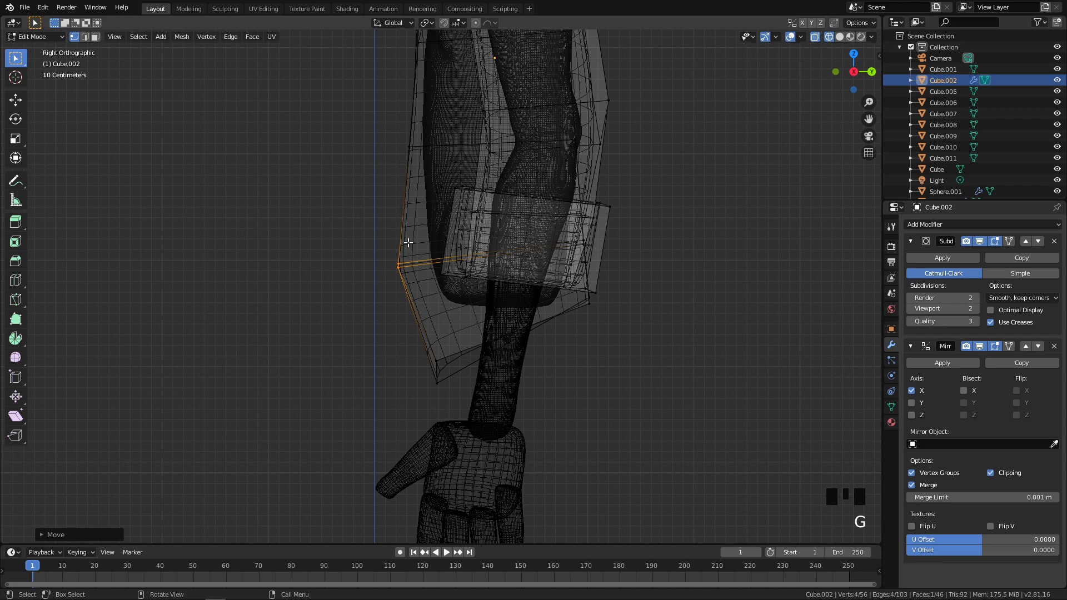
# Move the waist loop's front vertices down and back toward the belly, and return to solid shading
pyautogui.click(406, 140)
pyautogui.press('g')
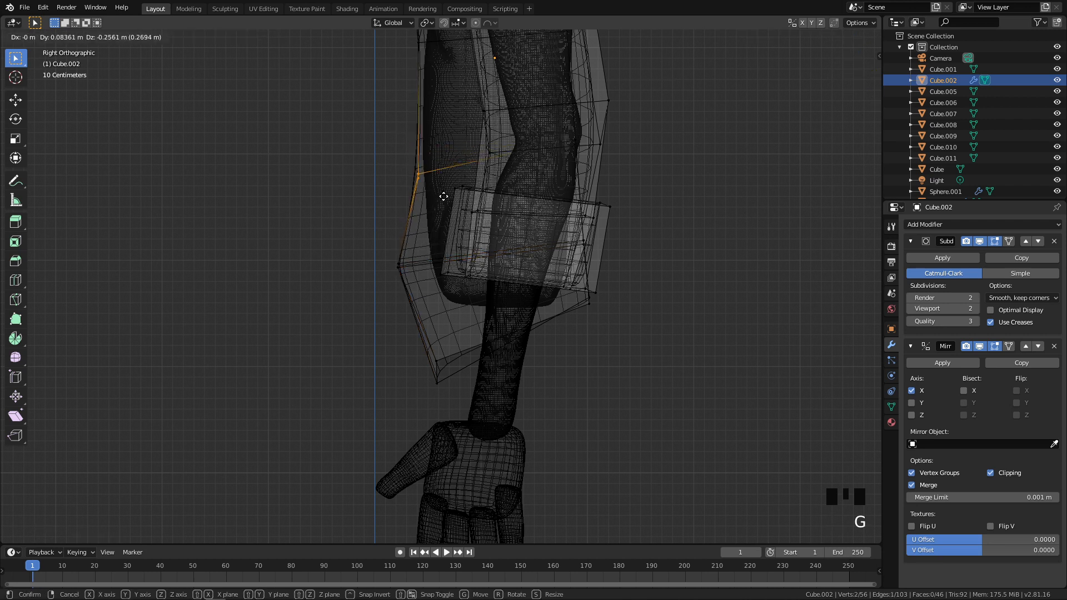
pyautogui.click(444, 196)
pyautogui.scroll(-3, 443, 196)
pyautogui.keyDown('shift'); pyautogui.moveTo(443, 196); pyautogui.dragTo(467, 289, button='middle'); pyautogui.keyUp('shift')
pyautogui.press('z')
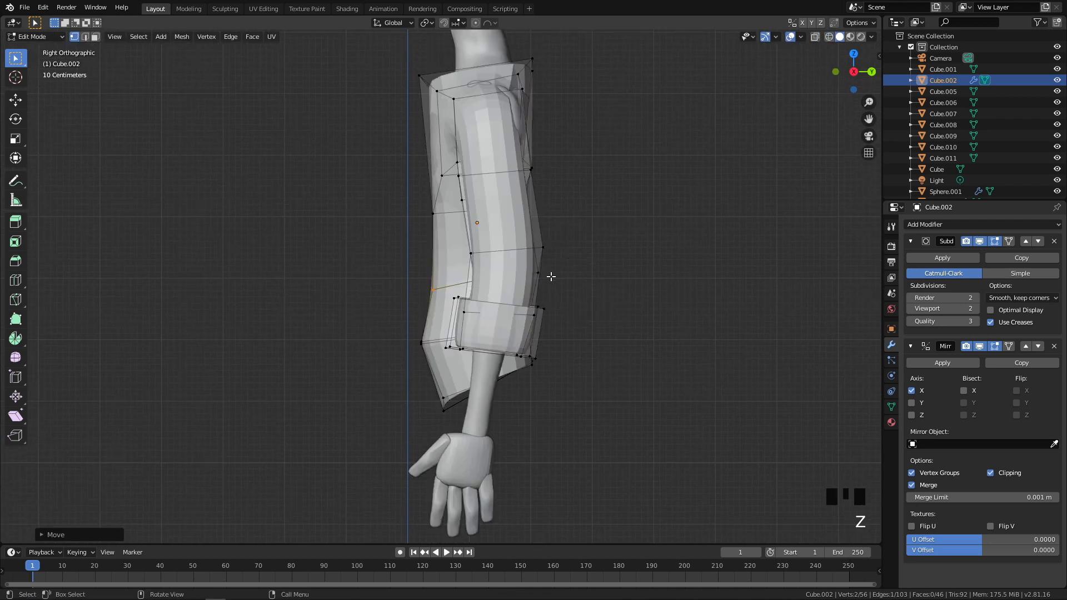
# Leave Edit Mode and examine the whole shirt and its neckline from the front in different shading modes
pyautogui.hotkey('alt', 'a')
pyautogui.press('Tab')
pyautogui.moveTo(401, 272); pyautogui.dragTo(601, 239, button='middle')
pyautogui.press('q')
pyautogui.click(671, 166)
pyautogui.scroll(-5, 649, 215)
pyautogui.keyDown('shift'); pyautogui.moveTo(500, 231); pyautogui.dragTo(510, 326, button='middle'); pyautogui.keyUp('shift')
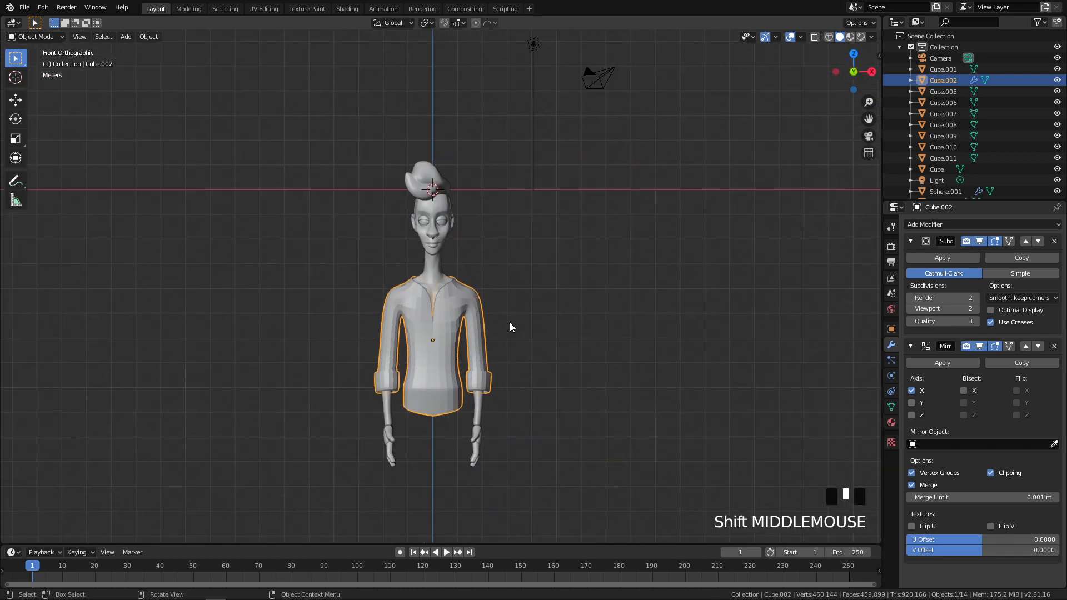
pyautogui.scroll(5, 482, 345)
pyautogui.keyDown('shift'); pyautogui.moveTo(460, 353); pyautogui.dragTo(463, 312, button='middle'); pyautogui.keyUp('shift')
pyautogui.scroll(3, 462, 312)
pyautogui.press('z')
pyautogui.click(704, 292)
pyautogui.press('z')
pyautogui.click(253, 314)
pyautogui.press('z')
pyautogui.click(562, 297)
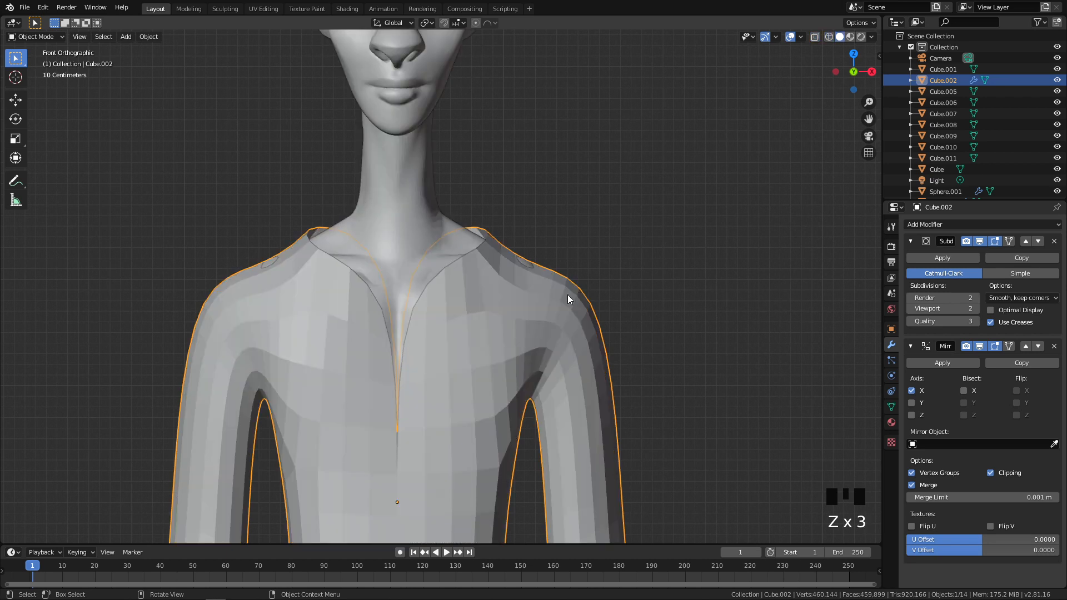
pyautogui.scroll(1, 611, 298)
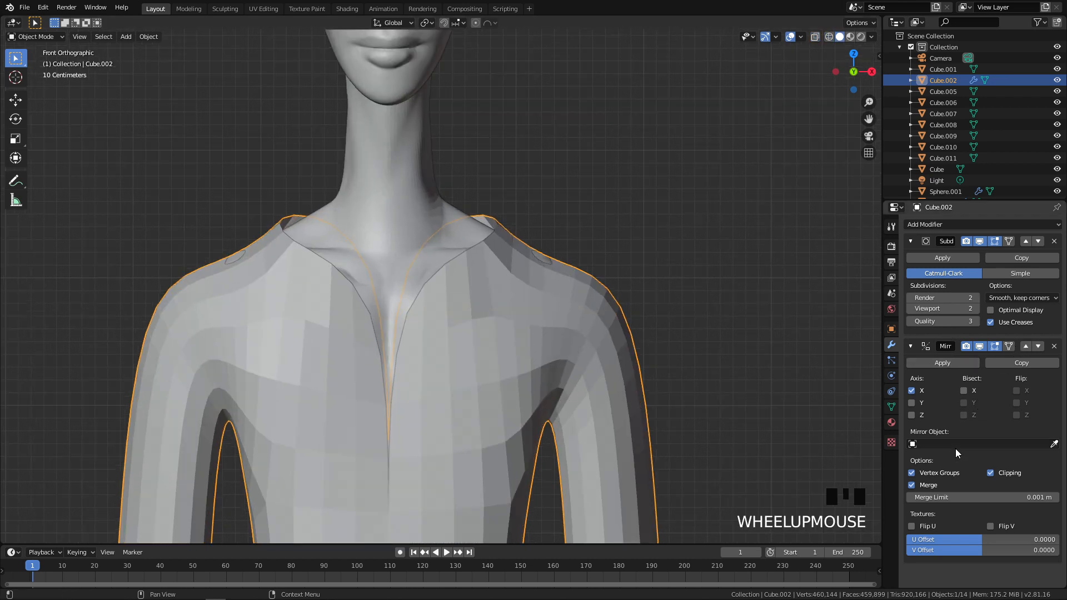
# Compare both modifier orders and place the Mirror modifier above the Subdivision modifier
pyautogui.click(1025, 347)
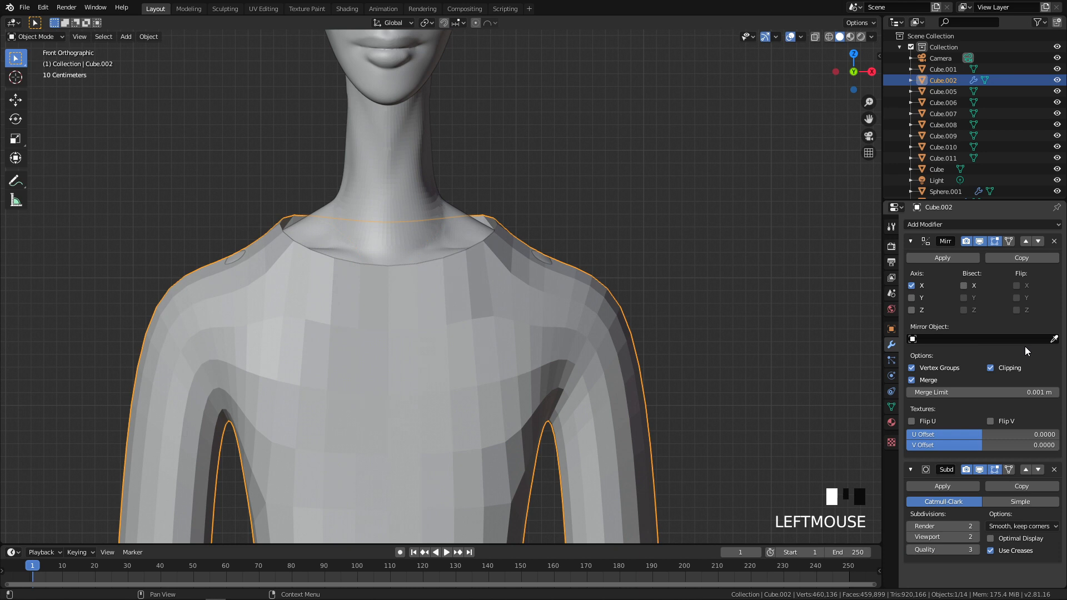
pyautogui.scroll(-3, 379, 308)
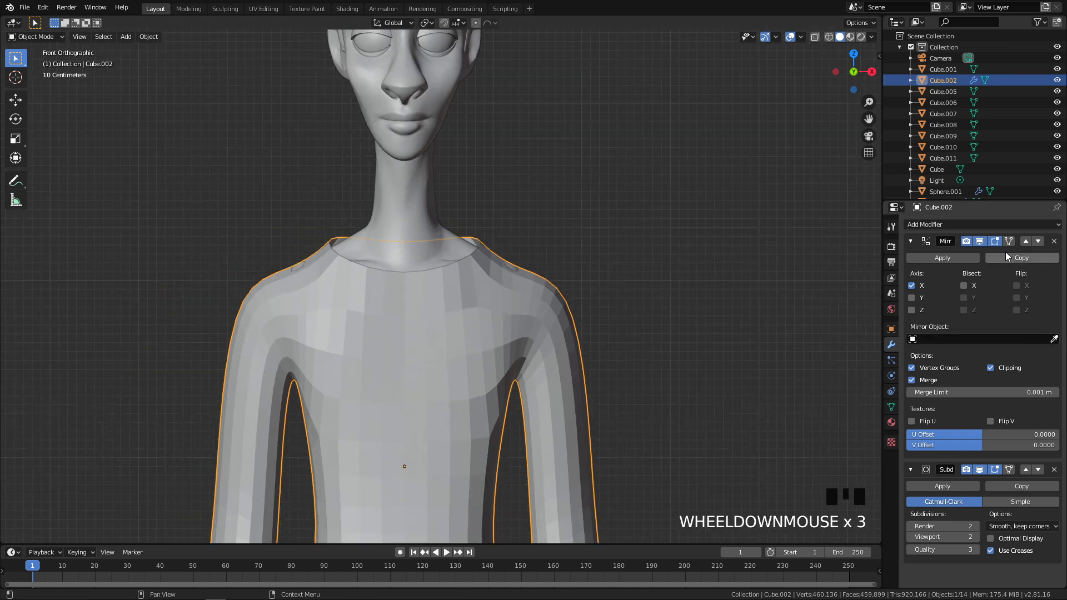
pyautogui.click(1037, 243)
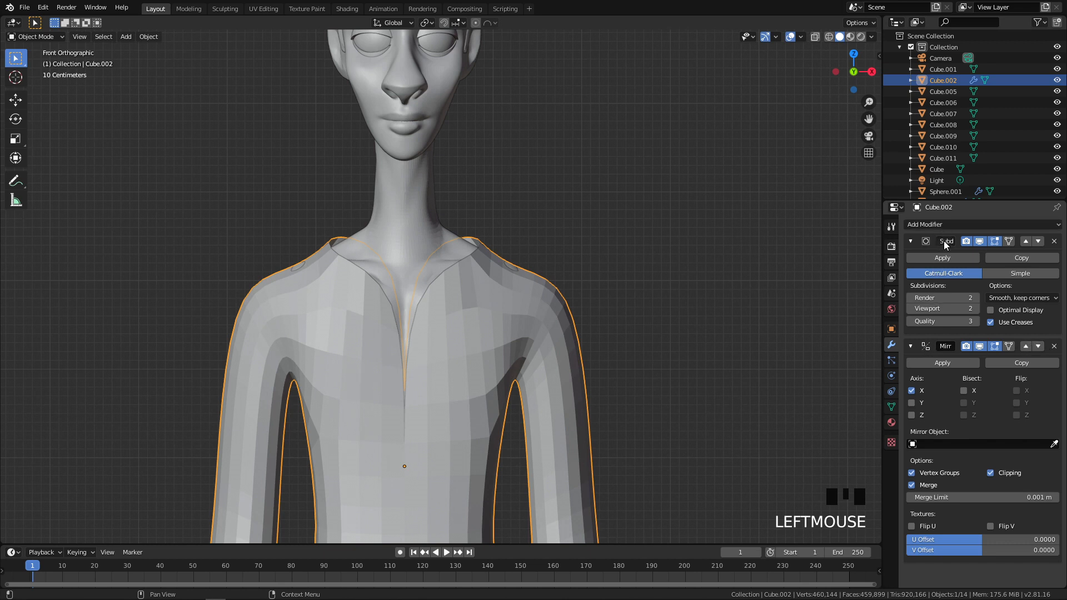
pyautogui.click(1025, 346)
# Delete the stray edge that spans the hem opening underneath the shirt, in Edit Mode with edge selection
pyautogui.scroll(-4, 450, 300)
pyautogui.moveTo(526, 348); pyautogui.dragTo(465, 233, button='middle')
pyautogui.scroll(5, 482, 291)
pyautogui.scroll(2, 419, 298)
pyautogui.moveTo(419, 298); pyautogui.dragTo(472, 256, button='middle')
pyautogui.moveTo(363, 332); pyautogui.dragTo(360, 269, button='middle')
pyautogui.press('KP_1')
pyautogui.press('Tab')
pyautogui.press('2')
pyautogui.click(355, 271)
pyautogui.press('x')
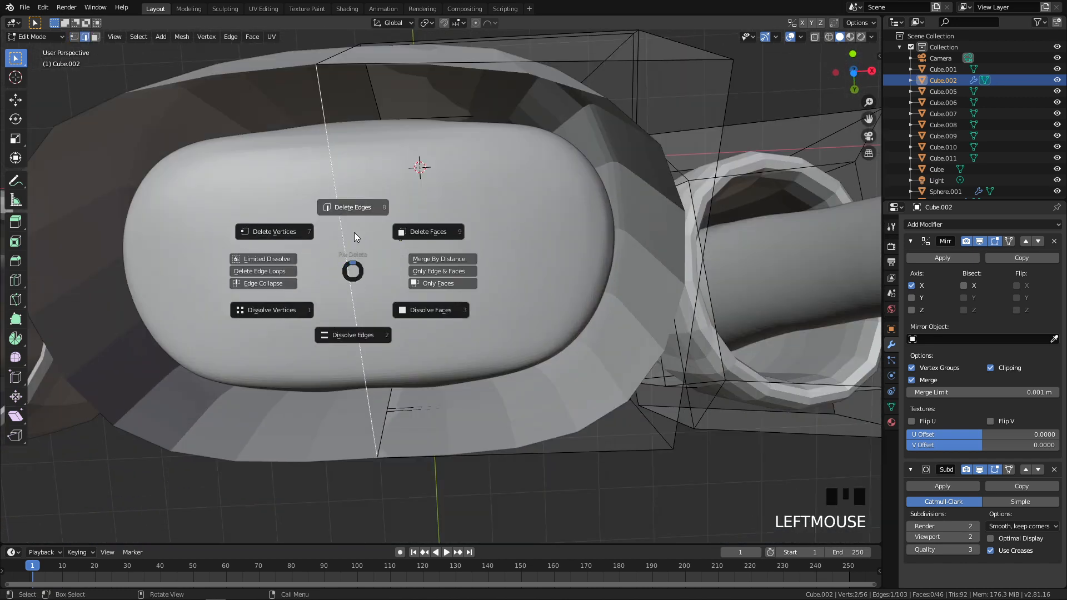
pyautogui.click(349, 212)
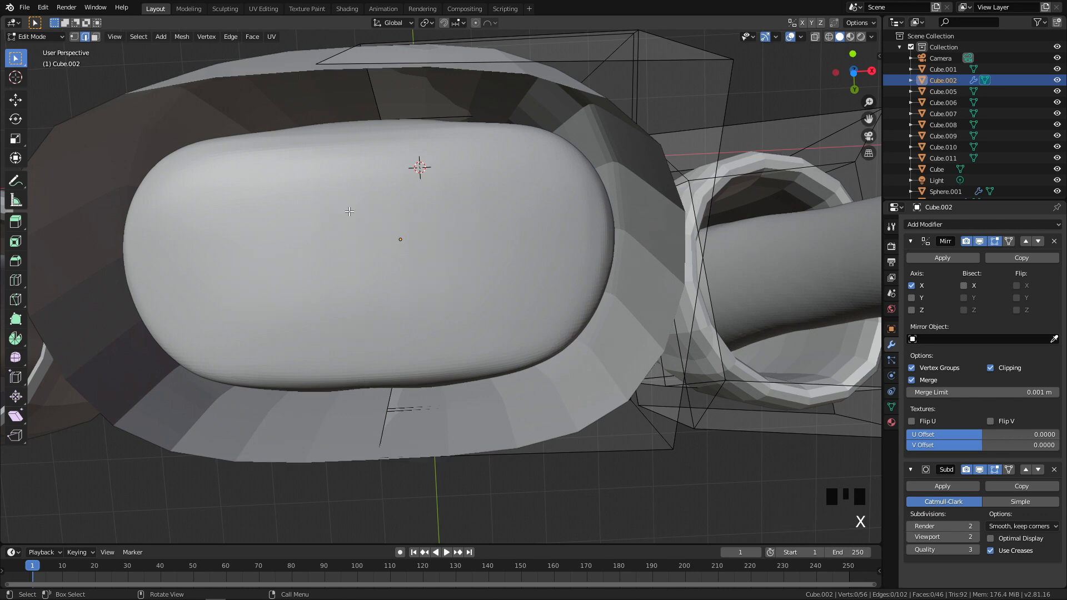
# Reposition the neckline's front side vertex and front centre vertex around the collarbone, using vertex selection
pyautogui.scroll(-3, 412, 283)
pyautogui.moveTo(412, 283); pyautogui.dragTo(422, 262, button='middle')
pyautogui.scroll(1, 480, 237)
pyautogui.scroll(2, 428, 281)
pyautogui.press('1')
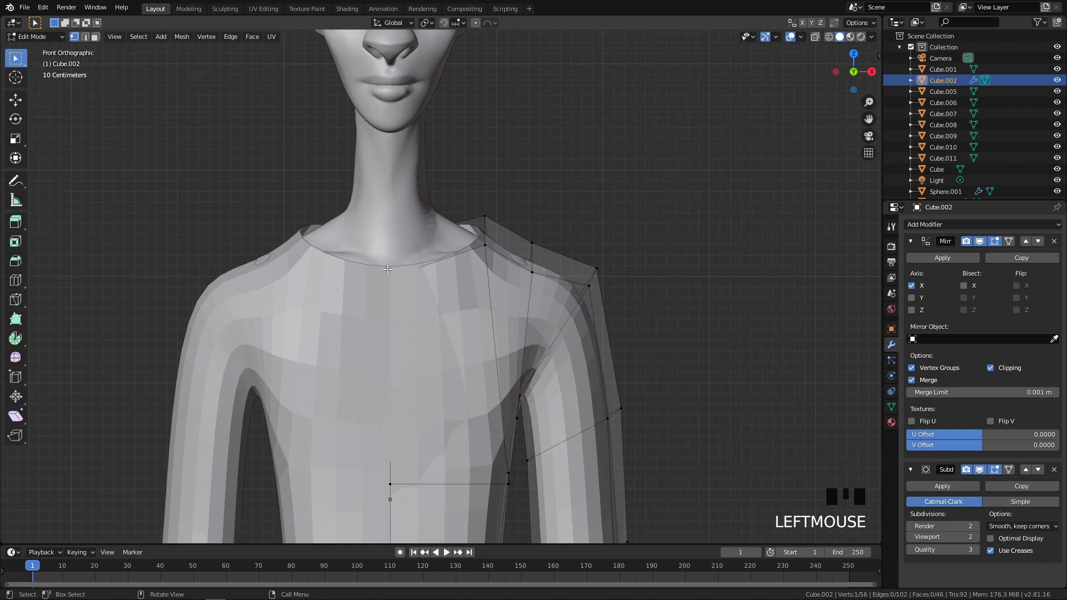
pyautogui.press('q')
pyautogui.moveTo(300, 260); pyautogui.dragTo(299, 341, button='middle')
pyautogui.press('g')
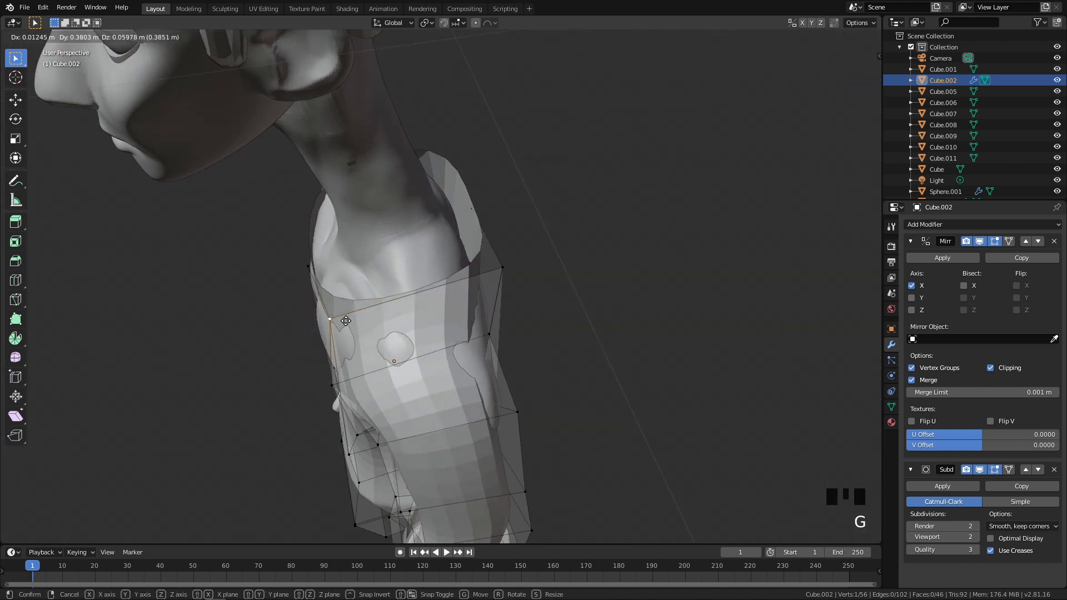
pyautogui.click(316, 333)
pyautogui.click(308, 271)
pyautogui.press('g')
pyautogui.click(295, 279)
# Lower the neckline's front centre vertex onto the chest in the right view
pyautogui.press('q')
pyautogui.press('g')
pyautogui.click(495, 233)
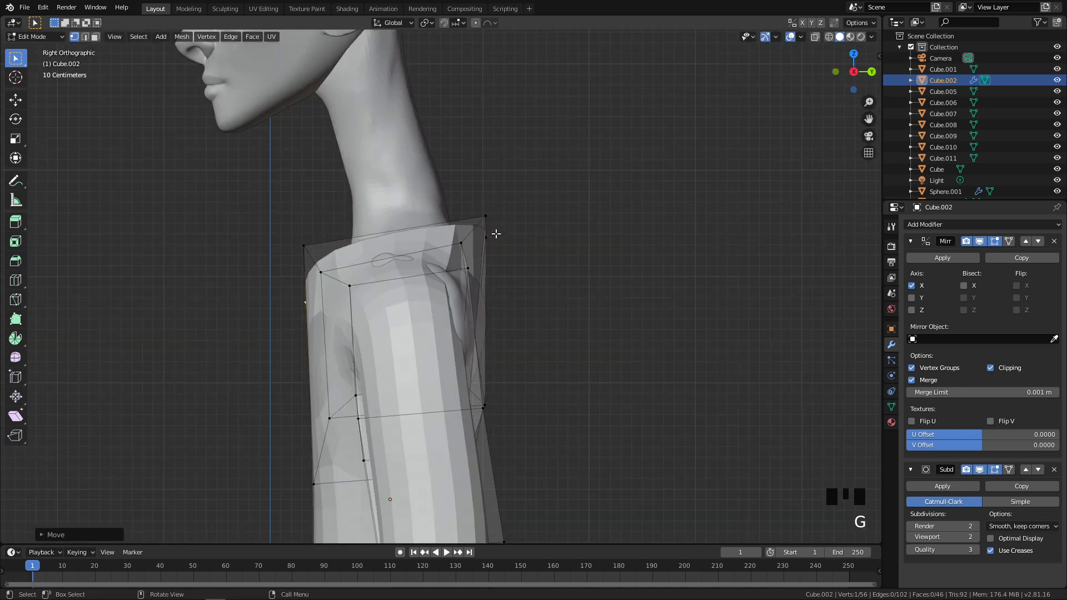
pyautogui.press('g')
pyautogui.moveTo(303, 245); pyautogui.dragTo(321, 321)
pyautogui.click(305, 279)
pyautogui.press('g')
pyautogui.click(315, 323)
# Move the mid-shoulder vertices about 0.065 m outward and 0.048 m up in the front view
pyautogui.scroll(-3, 317, 313)
pyautogui.press('q')
pyautogui.click(529, 263)
pyautogui.scroll(4, 494, 302)
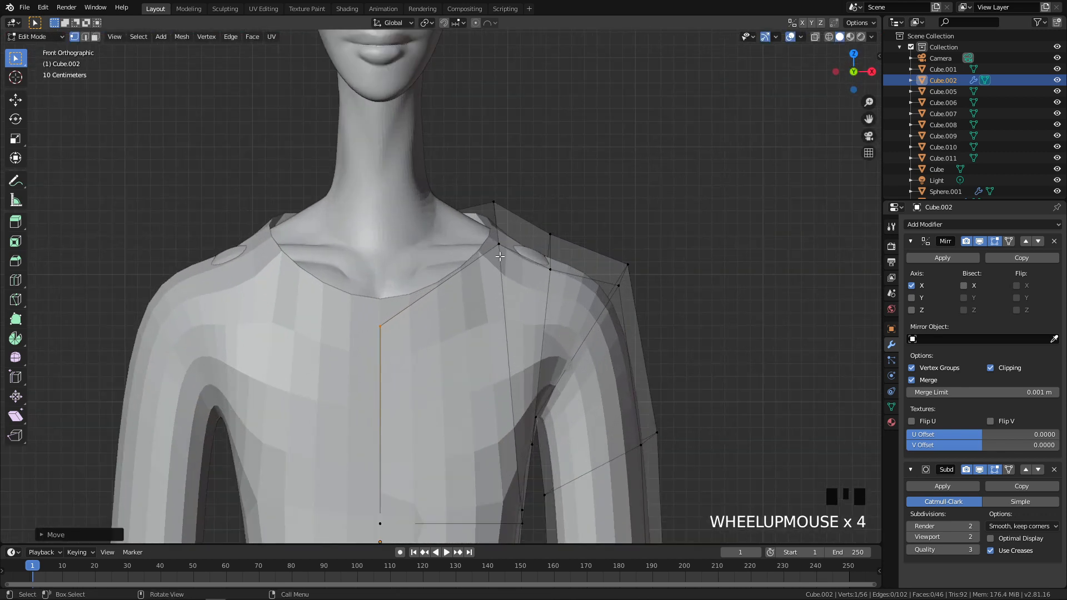
pyautogui.click(496, 243)
pyautogui.moveTo(526, 213); pyautogui.dragTo(503, 218)
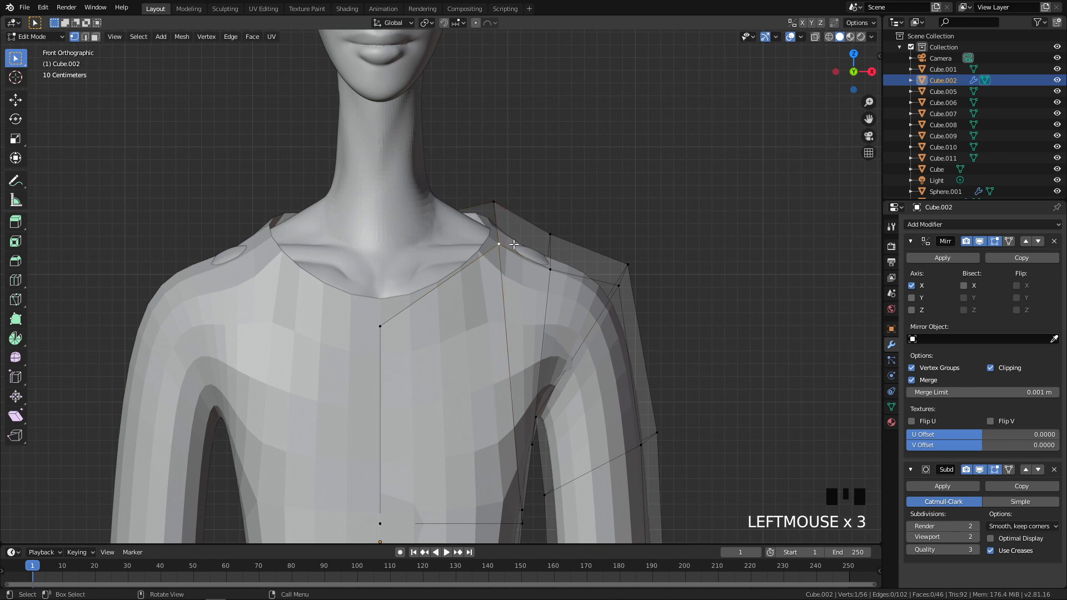
pyautogui.keyDown('shift'); pyautogui.click(550, 269); pyautogui.keyUp('shift')
pyautogui.press('g')
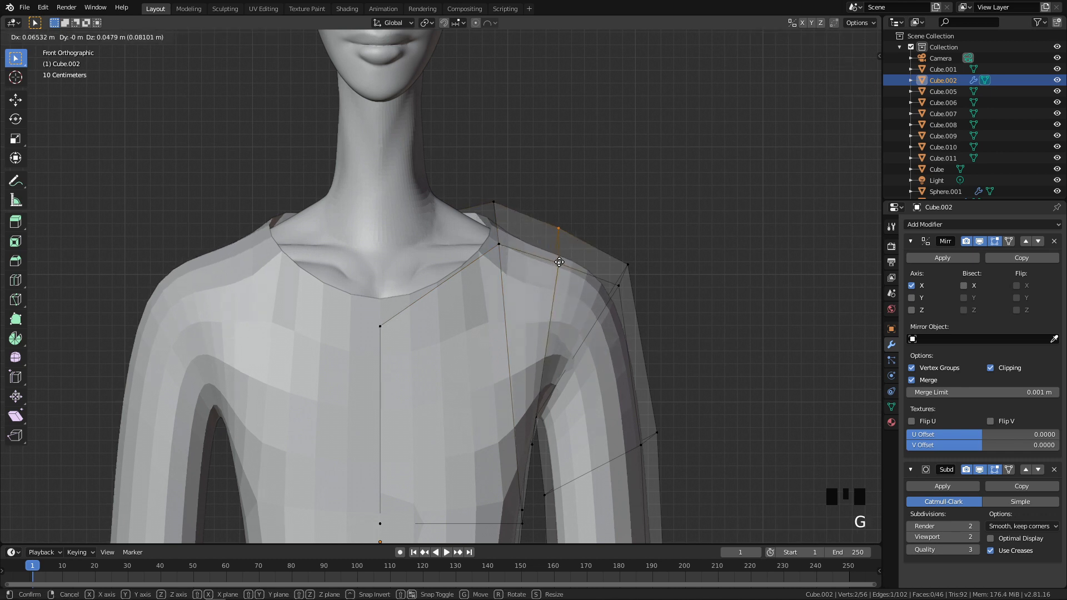
pyautogui.click(560, 261)
# Insert a loop cut between the mid-shoulder loop and the shoulder-end loop and slide it close to the shoulder end
pyautogui.keyDown('shift'); pyautogui.moveTo(553, 260); pyautogui.dragTo(547, 236, button='middle'); pyautogui.keyUp('shift')
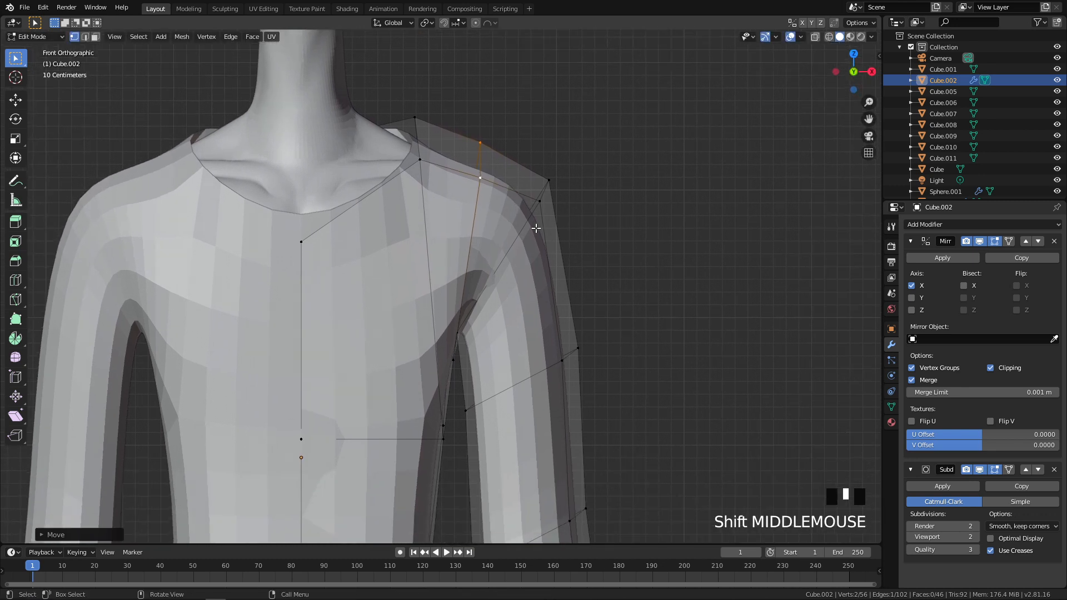
pyautogui.hotkey('ctrl', 'r')
pyautogui.click(531, 187)
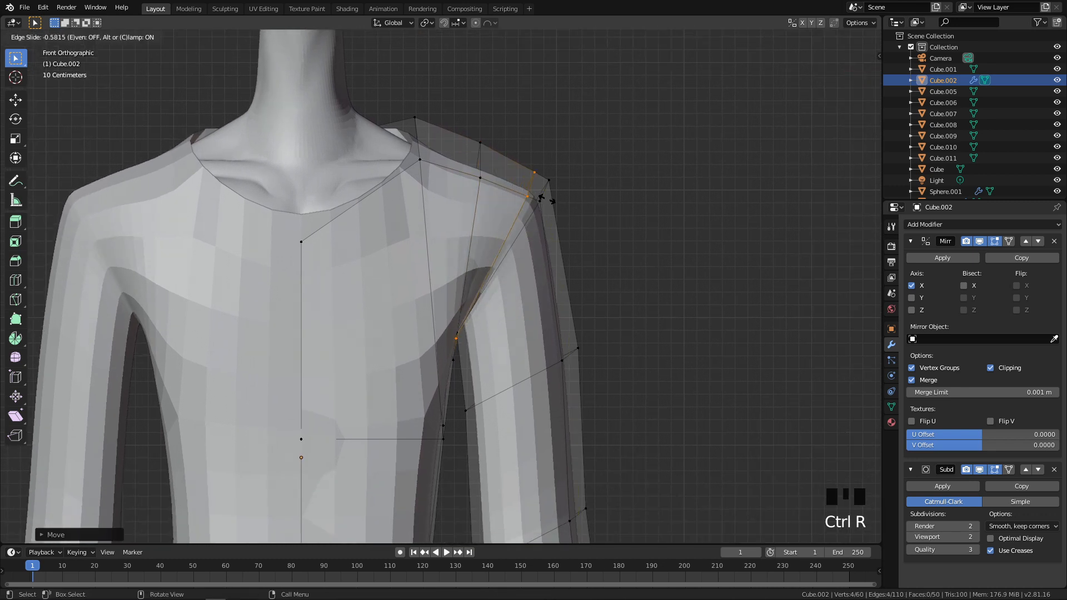
pyautogui.click(521, 167)
# Show the wireframe and lower the shoulder-end vertices by about 0.17 m to follow the body
pyautogui.click(541, 189)
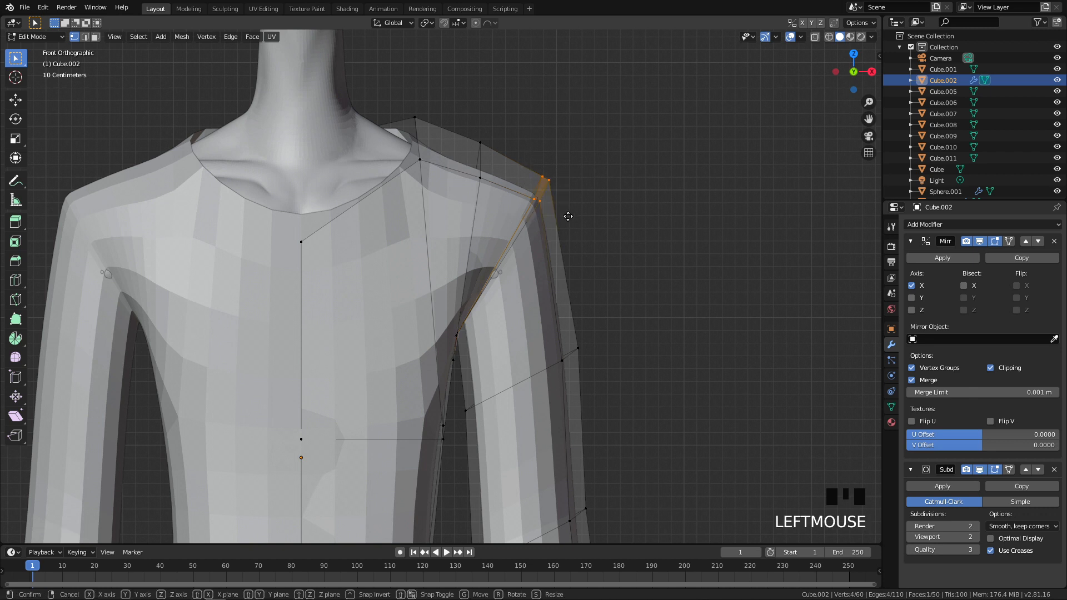
pyautogui.press('g')
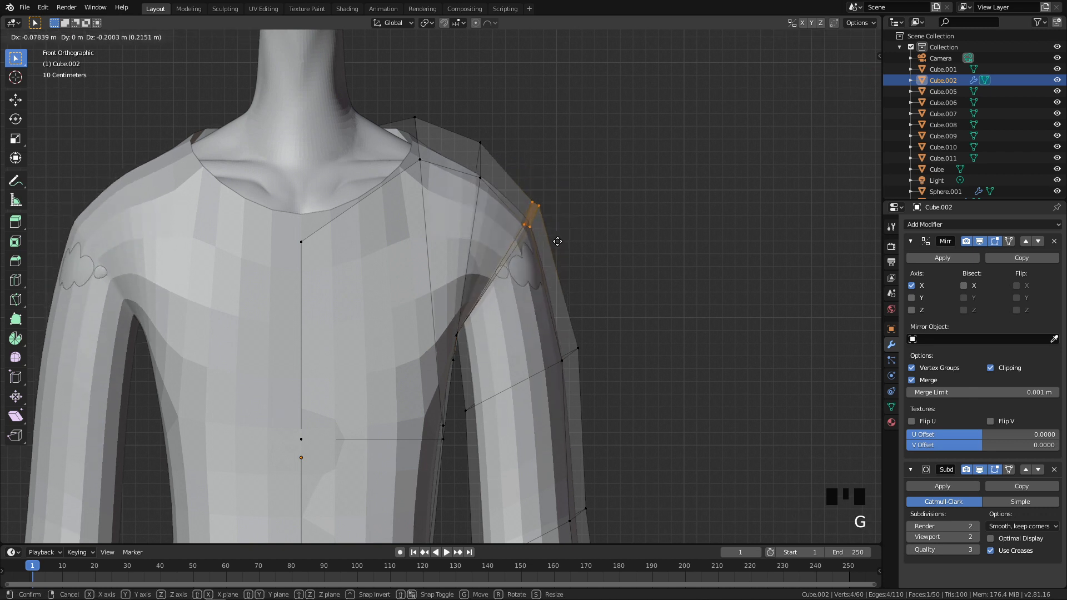
pyautogui.rightClick(543, 236)
pyautogui.press('z')
pyautogui.press('g')
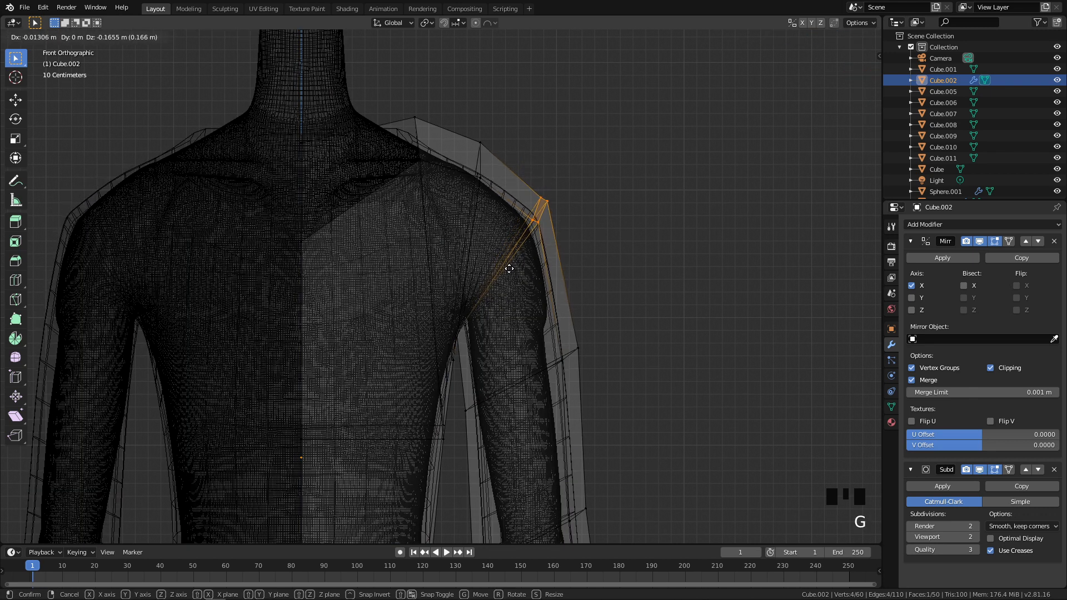
pyautogui.click(508, 269)
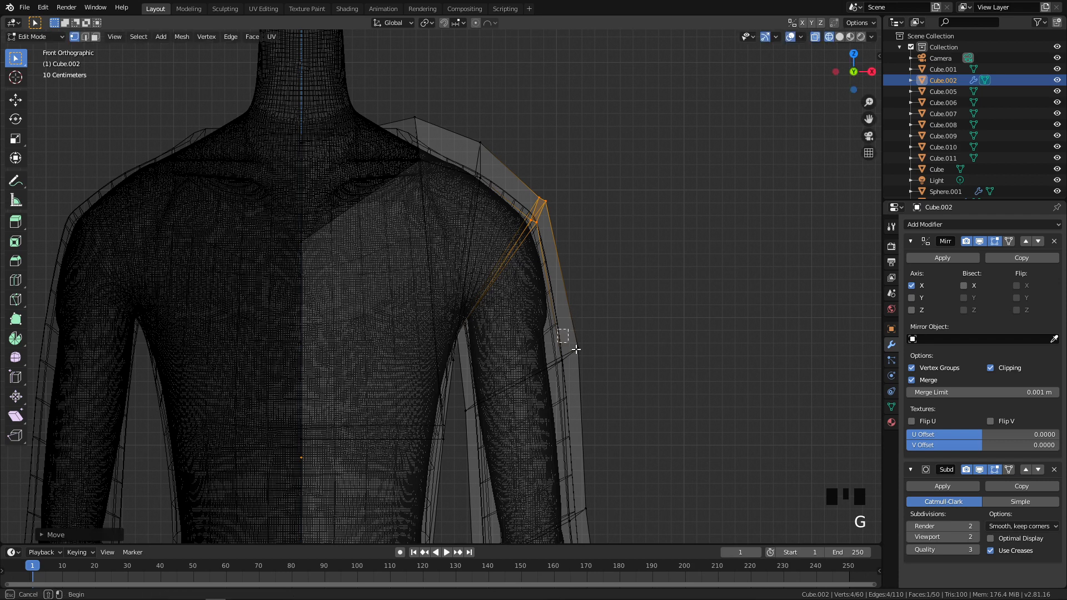
# Move the sleeve's outer upper-arm vertices and the forearm loop's vertices slightly closer to the arm
pyautogui.moveTo(577, 349); pyautogui.dragTo(602, 385)
pyautogui.keyDown('shift'); pyautogui.moveTo(600, 388); pyautogui.dragTo(498, 300, button='middle'); pyautogui.keyUp('shift')
pyautogui.scroll(-2, 566, 308)
pyautogui.scroll(1, 440, 329)
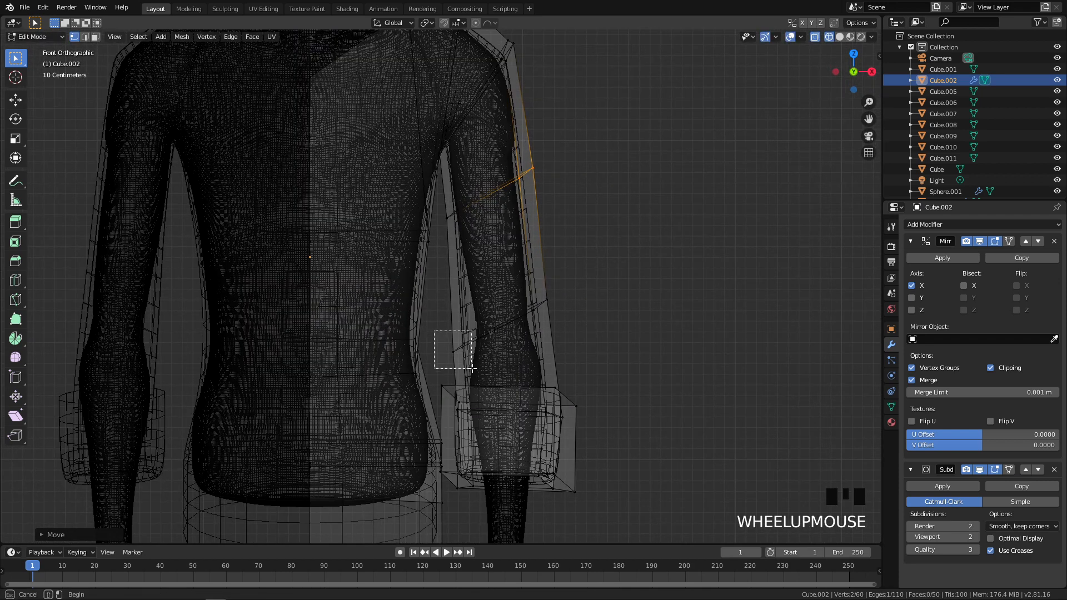
pyautogui.moveTo(434, 331); pyautogui.dragTo(472, 369)
pyautogui.press('g')
pyautogui.click(527, 309)
pyautogui.moveTo(530, 291); pyautogui.dragTo(563, 328)
pyautogui.press('g')
pyautogui.click(511, 360)
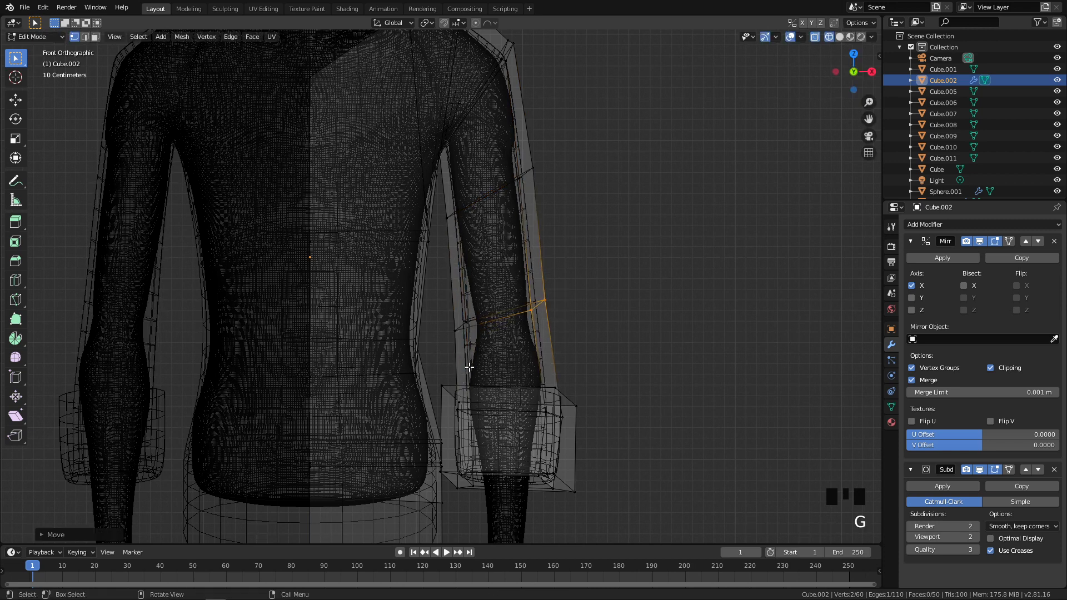
# Turn off the wireframe and move the sleeve's outer upper-arm vertices about 0.016 m inward in the front view
pyautogui.press('z')
pyautogui.keyDown('shift'); pyautogui.moveTo(612, 243); pyautogui.dragTo(619, 267, button='middle'); pyautogui.keyUp('shift')
pyautogui.scroll(-1, 548, 274)
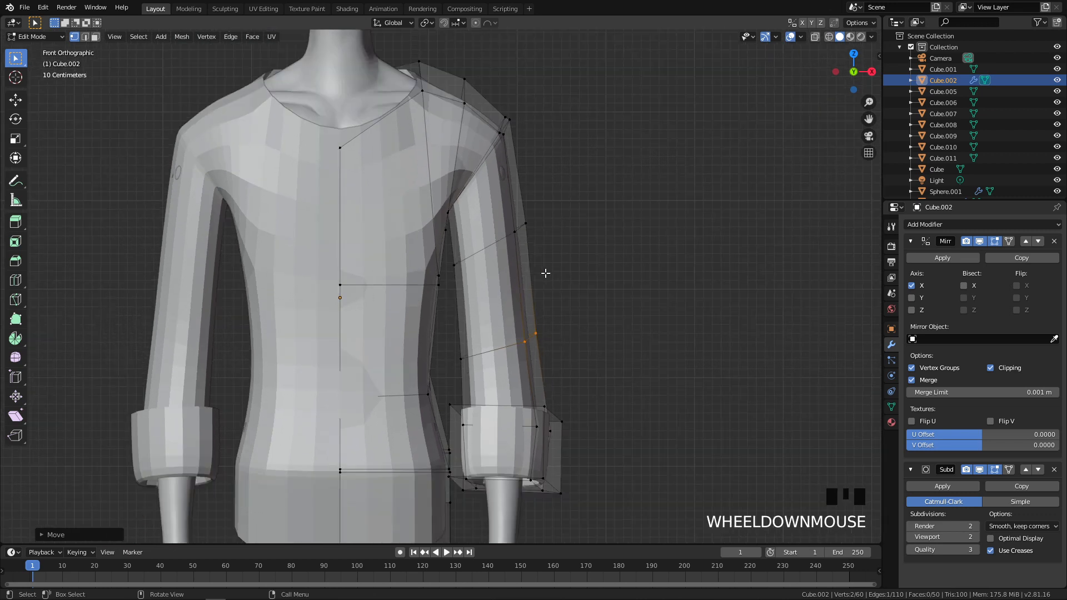
pyautogui.scroll(2, 535, 220)
pyautogui.moveTo(521, 202); pyautogui.dragTo(593, 262)
pyautogui.press('g')
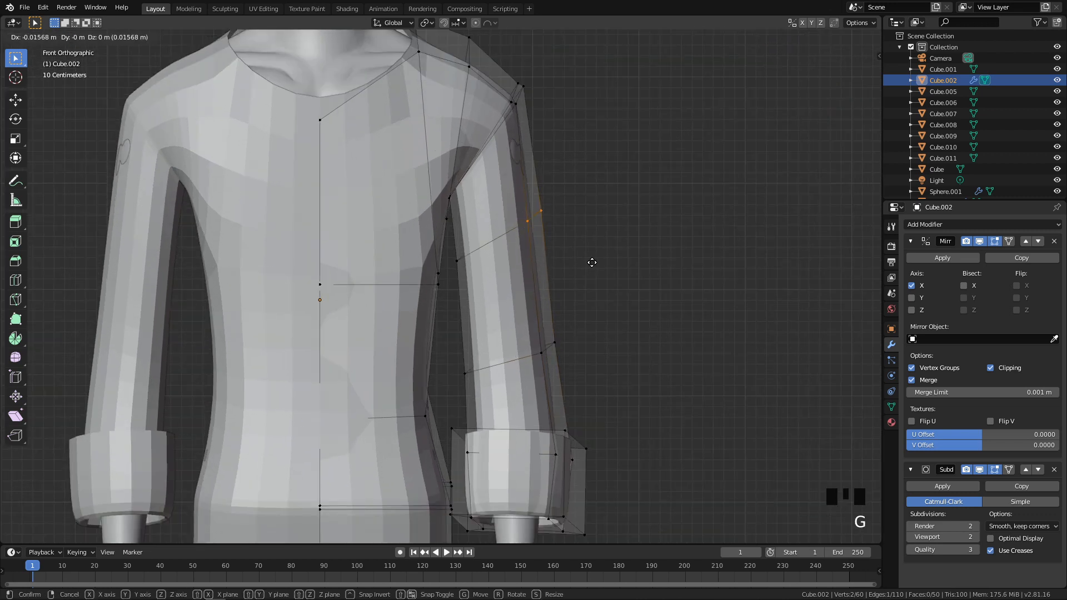
# Move the four shoulder-end vertices about 0.094 m outward and 0.037 m down
pyautogui.click(573, 124)
pyautogui.press('g')
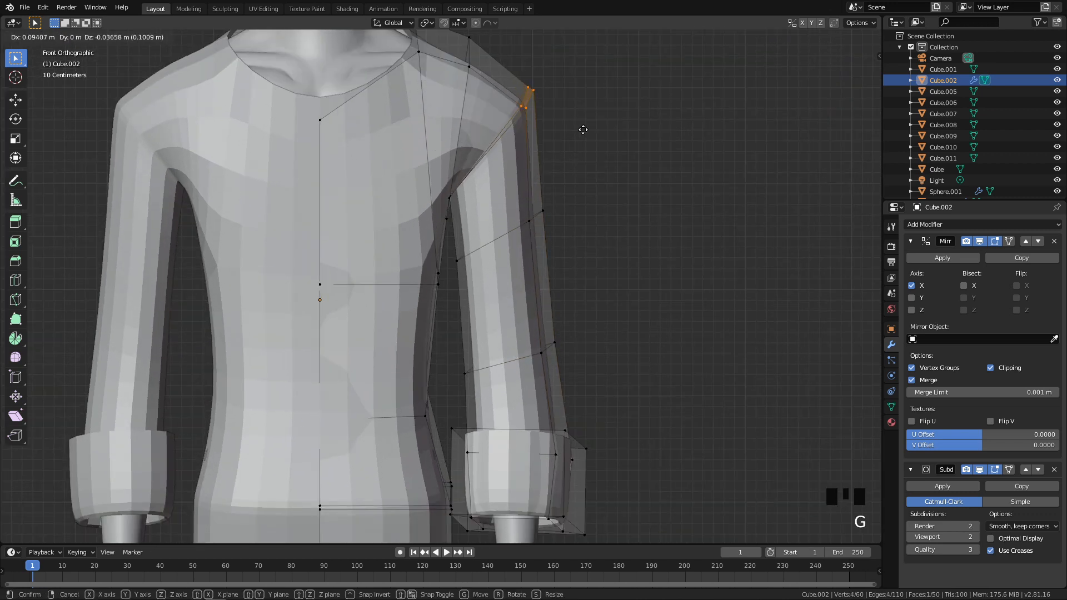
pyautogui.press('g')
pyautogui.click(584, 129)
pyautogui.keyDown('shift'); pyautogui.moveTo(524, 133); pyautogui.dragTo(554, 219, button='middle'); pyautogui.keyUp('shift')
pyautogui.scroll(-5, 524, 191)
pyautogui.scroll(2, 511, 204)
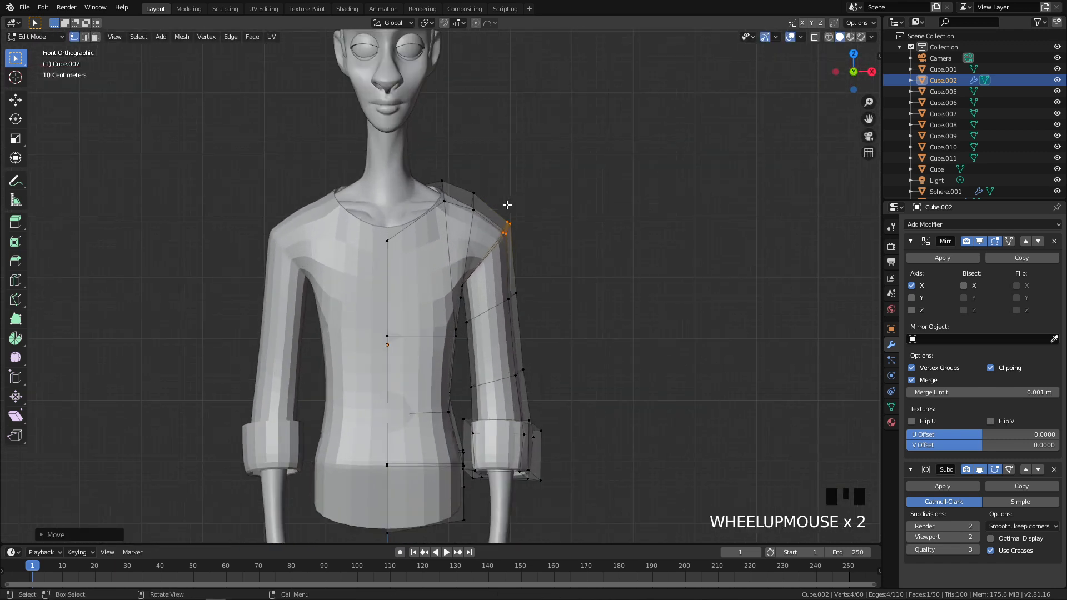
pyautogui.scroll(1, 512, 205)
pyautogui.doubleClick(440, 191)
pyautogui.moveTo(440, 192); pyautogui.dragTo(444, 219, button='middle')
pyautogui.click(510, 173)
pyautogui.press('g')
pyautogui.click(581, 212)
pyautogui.hotkey('ctrl', 'z')
pyautogui.hotkey('ctrl', 'r')
pyautogui.hotkey('ctrl', 'r')
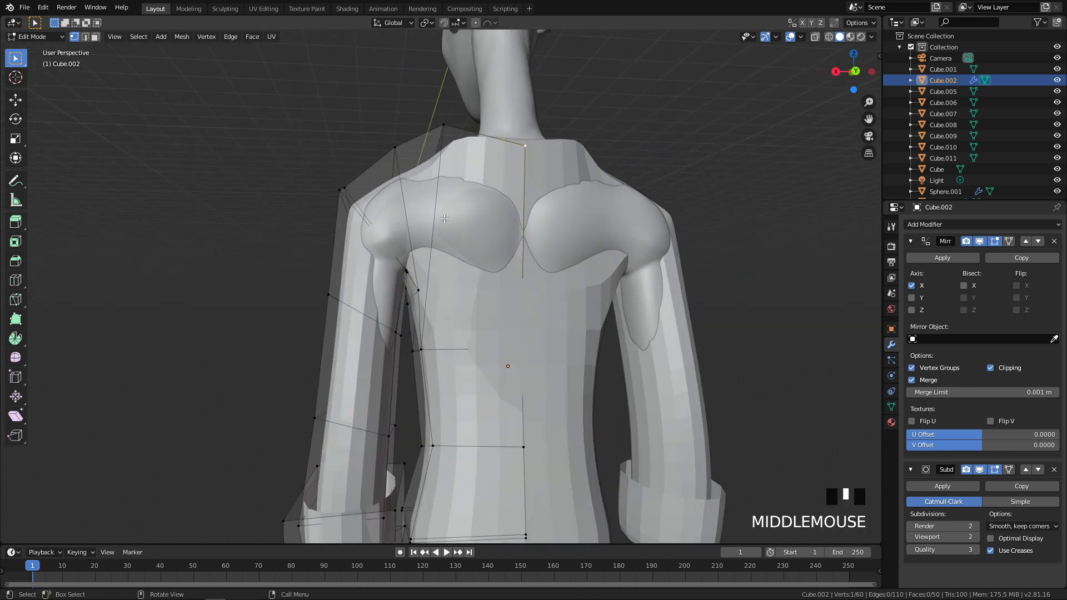
pyautogui.moveTo(458, 276); pyautogui.dragTo(448, 304, button='middle')
pyautogui.hotkey('ctrl', 'r')
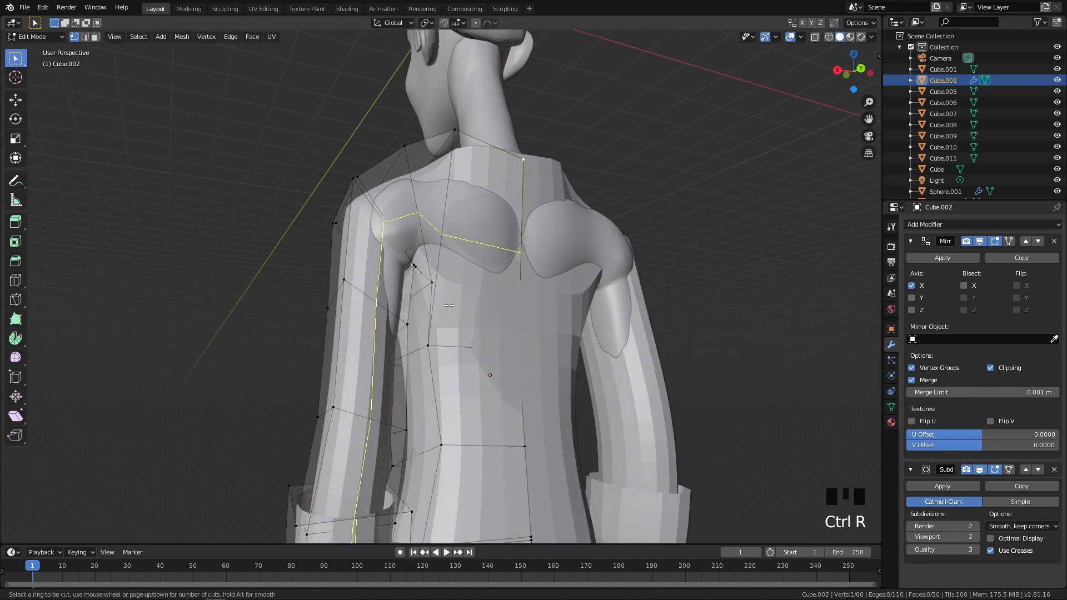
pyautogui.rightClick(480, 321)
# Knife-cut a new edge line across the upper back from the center line to the sleeve
pyautogui.moveTo(514, 282); pyautogui.dragTo(480, 310, button='middle')
pyautogui.moveTo(514, 244); pyautogui.dragTo(574, 259, button='middle')
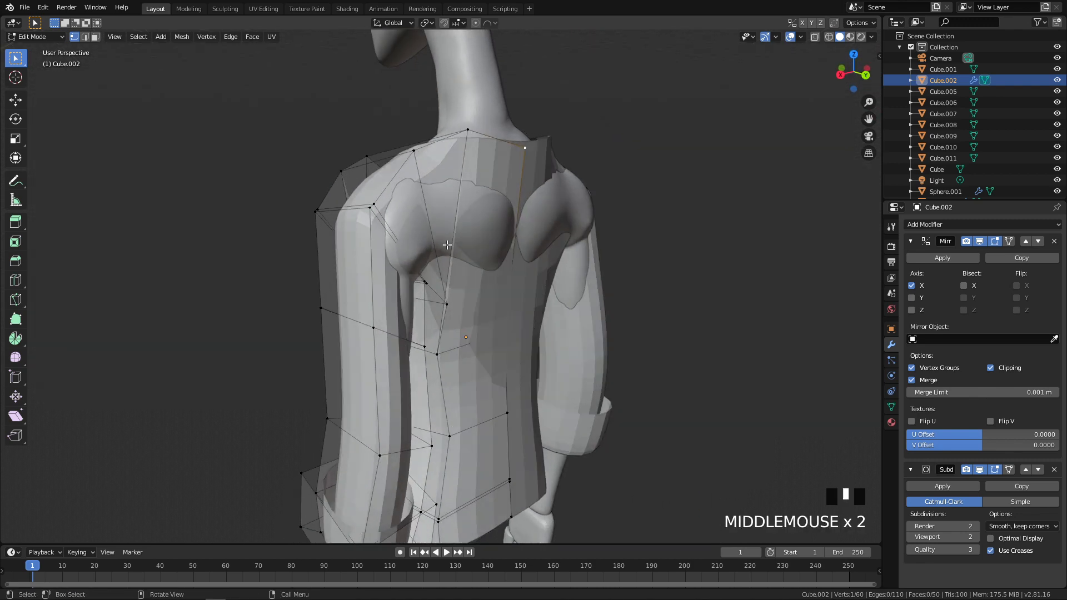
pyautogui.moveTo(529, 237); pyautogui.dragTo(403, 227, button='middle')
pyautogui.scroll(3, 408, 224)
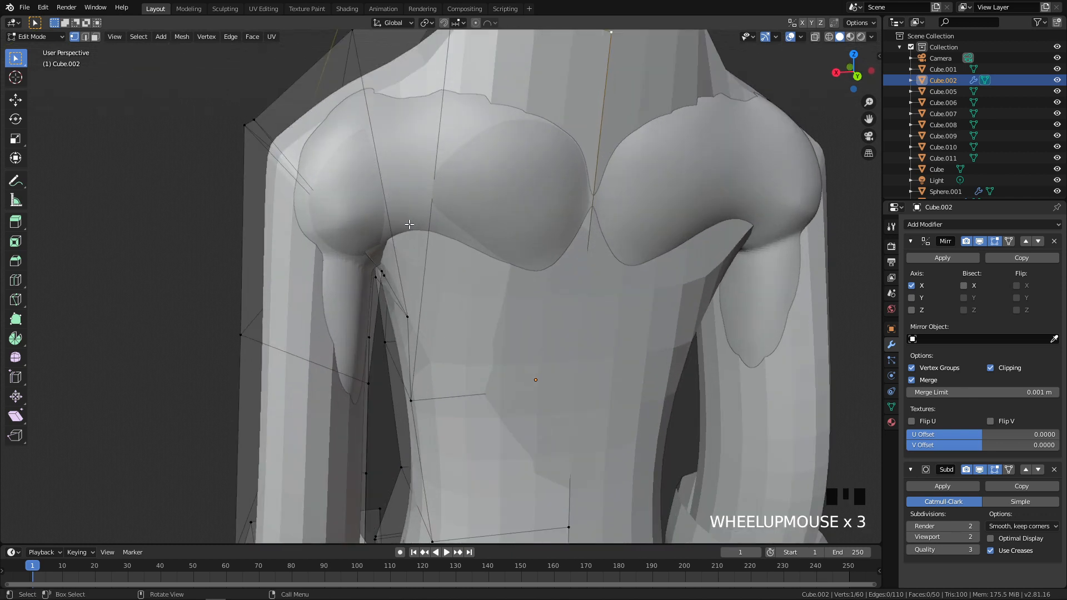
pyautogui.press('k')
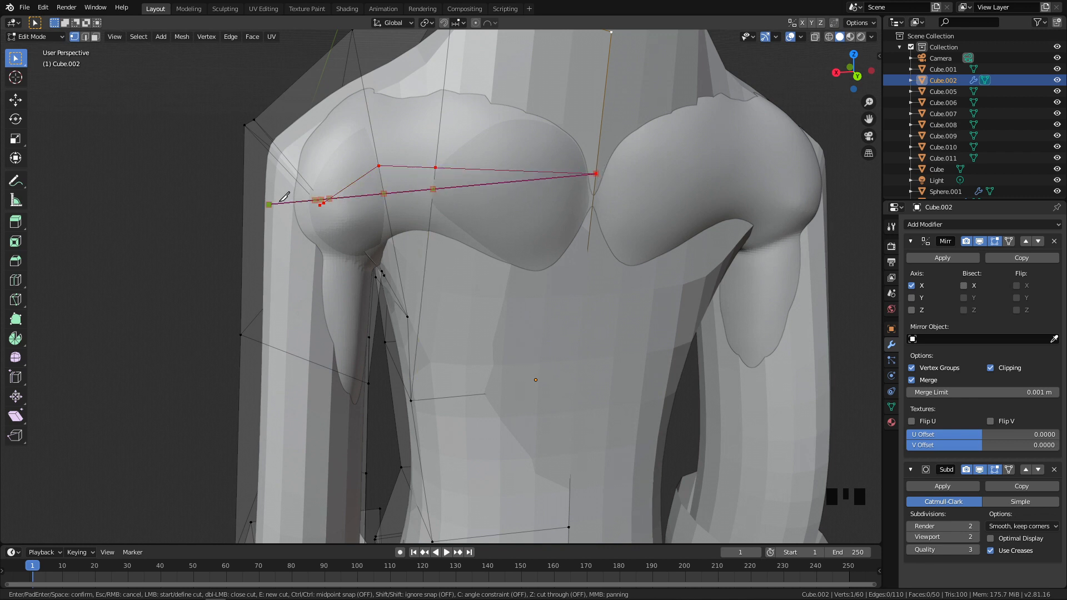
pyautogui.press('Return')
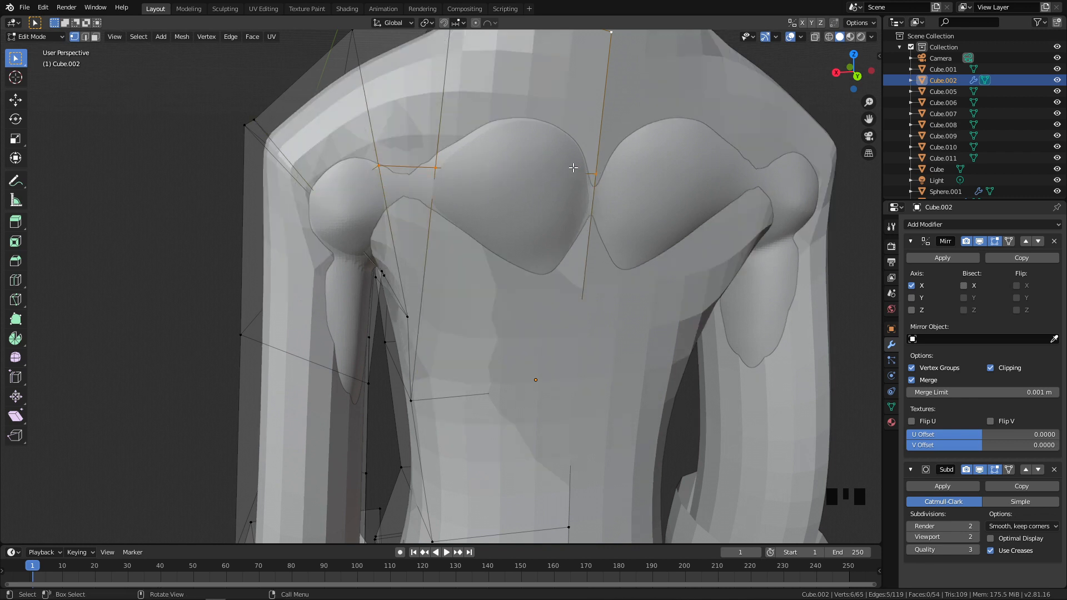
pyautogui.scroll(-3, 586, 170)
pyautogui.keyDown('shift'); pyautogui.moveTo(586, 169); pyautogui.dragTo(376, 179, button='middle'); pyautogui.keyUp('shift')
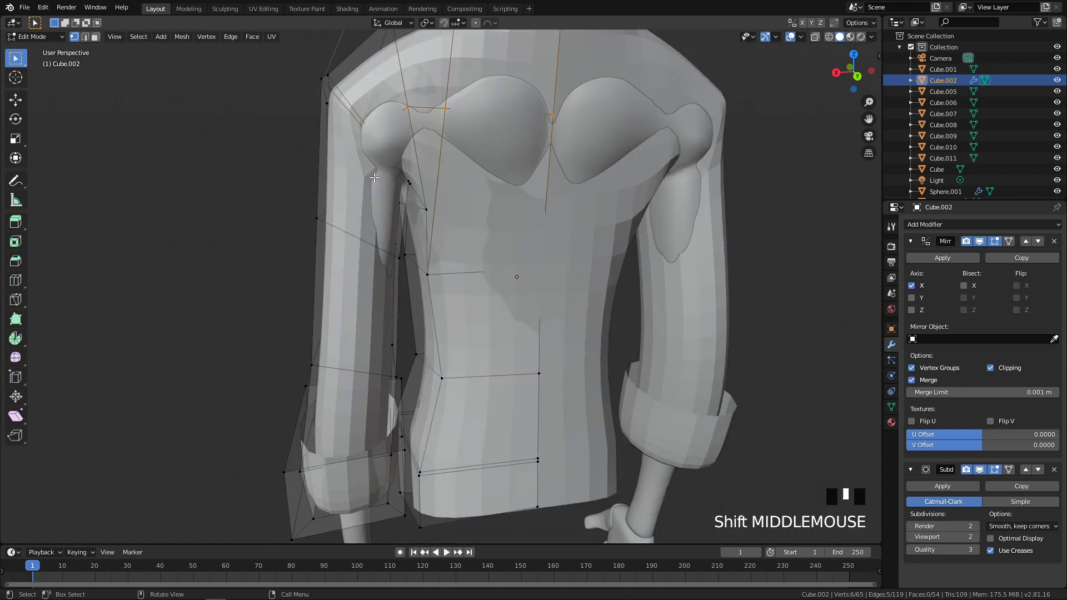
pyautogui.hotkey('ctrl', 'r')
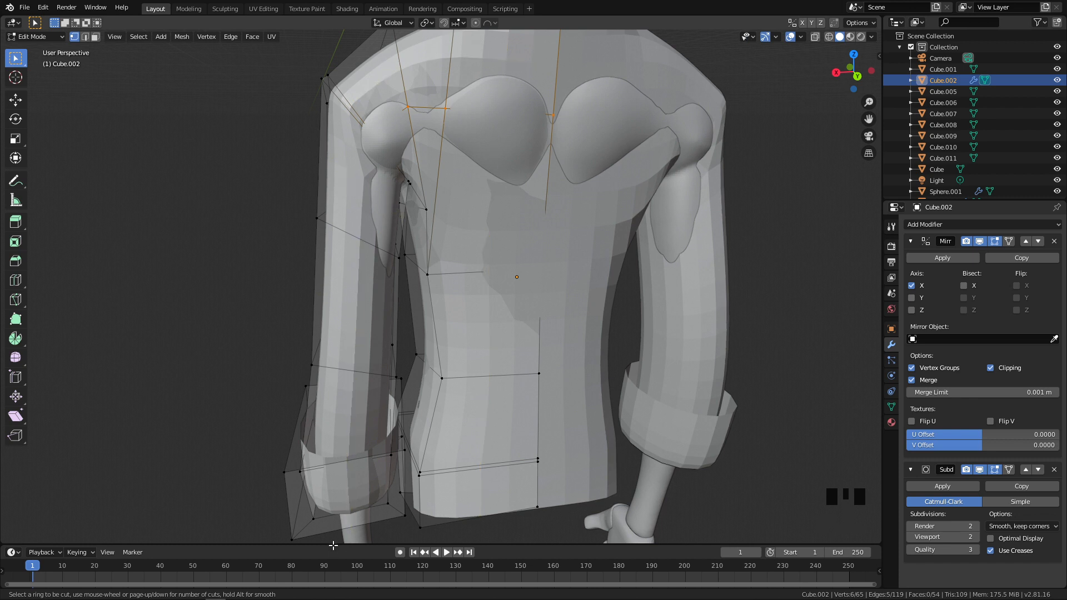
pyautogui.press('Escape')
# Move the back cut's center vertex and its neighbor about 0.2 m, mostly backward, to cover the shoulder blades
pyautogui.moveTo(397, 220); pyautogui.dragTo(390, 131, button='middle')
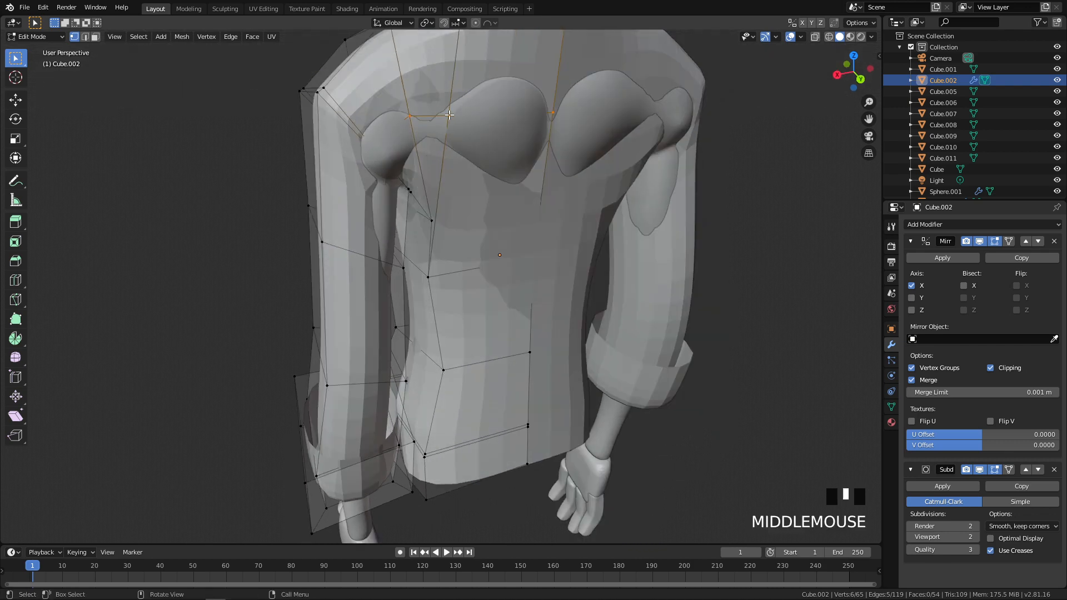
pyautogui.keyDown('shift'); pyautogui.click(553, 113); pyautogui.keyUp('shift')
pyautogui.moveTo(553, 114); pyautogui.dragTo(618, 135, button='middle')
pyautogui.press('g')
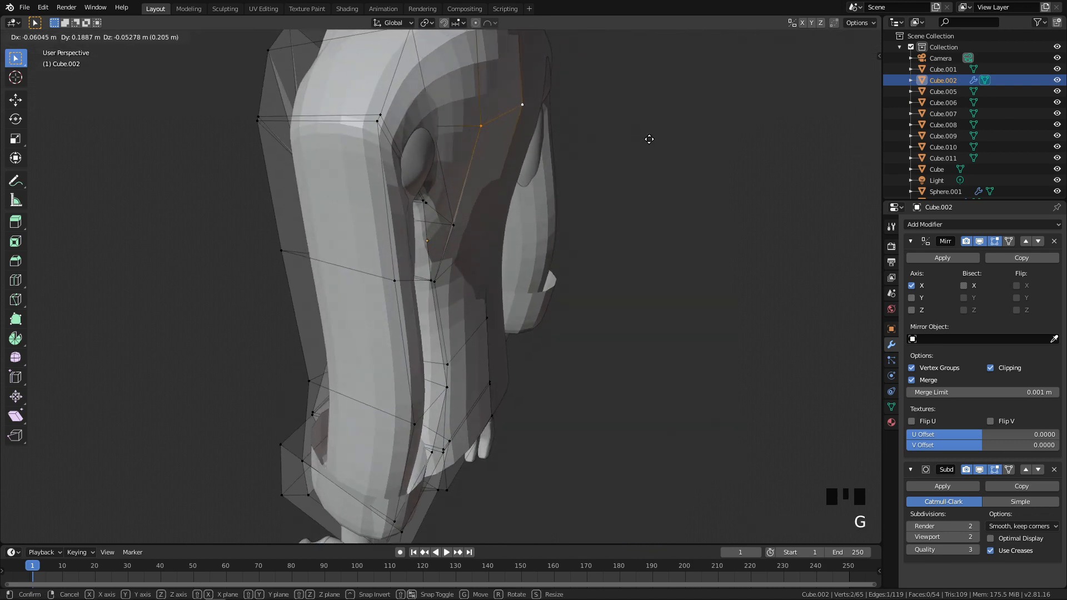
pyautogui.click(650, 139)
# Move the back cut's outer vertices near the armpit away from the body to cover the back of the shoulder
pyautogui.click(405, 152)
pyautogui.click(404, 156)
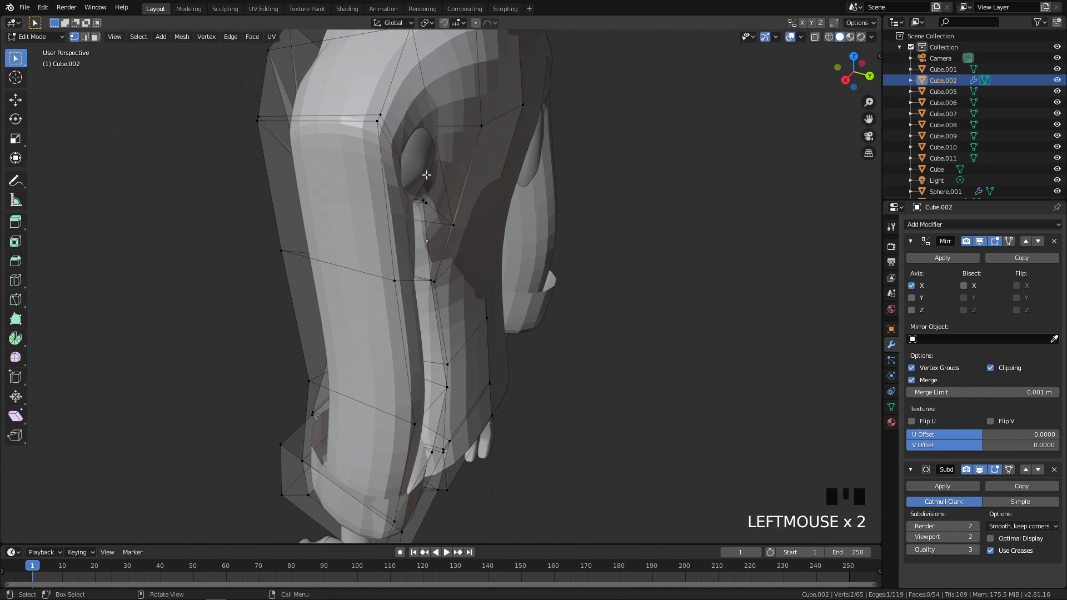
pyautogui.press('g')
pyautogui.click(443, 176)
pyautogui.moveTo(443, 176); pyautogui.dragTo(422, 167, button='middle')
pyautogui.moveTo(423, 191); pyautogui.dragTo(424, 193)
pyautogui.moveTo(424, 193); pyautogui.dragTo(417, 223, button='middle')
pyautogui.press('g')
pyautogui.click(484, 228)
# Adjust the sleeve's inner upper-arm vertex and a vertex behind the armpit to smooth the underarm area
pyautogui.click(402, 251)
pyautogui.press('g')
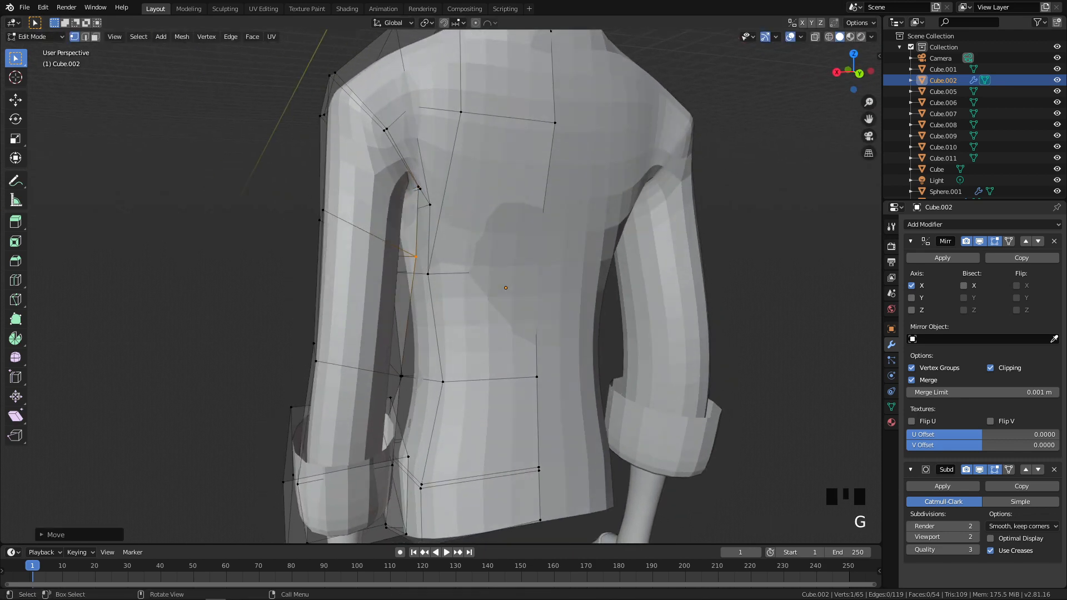
pyautogui.moveTo(558, 240); pyautogui.dragTo(486, 134, button='middle')
pyautogui.scroll(-2, 555, 208)
pyautogui.scroll(4, 590, 231)
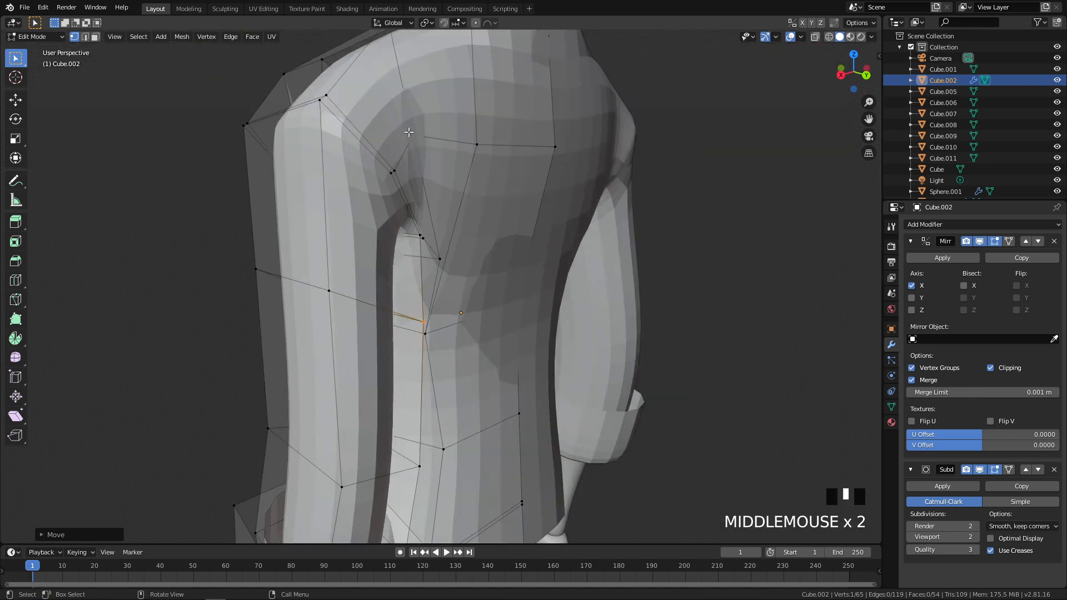
pyautogui.click(409, 134)
pyautogui.click(423, 146)
pyautogui.press('g')
pyautogui.moveTo(425, 148); pyautogui.dragTo(495, 283, button='middle')
pyautogui.click(503, 190)
# Reposition the front side vertex of the lower-chest loop beneath the armpit
pyautogui.scroll(-3, 472, 197)
pyautogui.moveTo(489, 280); pyautogui.dragTo(574, 257, button='middle')
pyautogui.scroll(2, 507, 184)
pyautogui.scroll(-3, 461, 261)
pyautogui.click(412, 329)
pyautogui.middleClick(521, 343)
pyautogui.press('g')
pyautogui.click(512, 338)
# Move the waist loop's side vertex slightly outward in the front view
pyautogui.press('q')
pyautogui.click(662, 181)
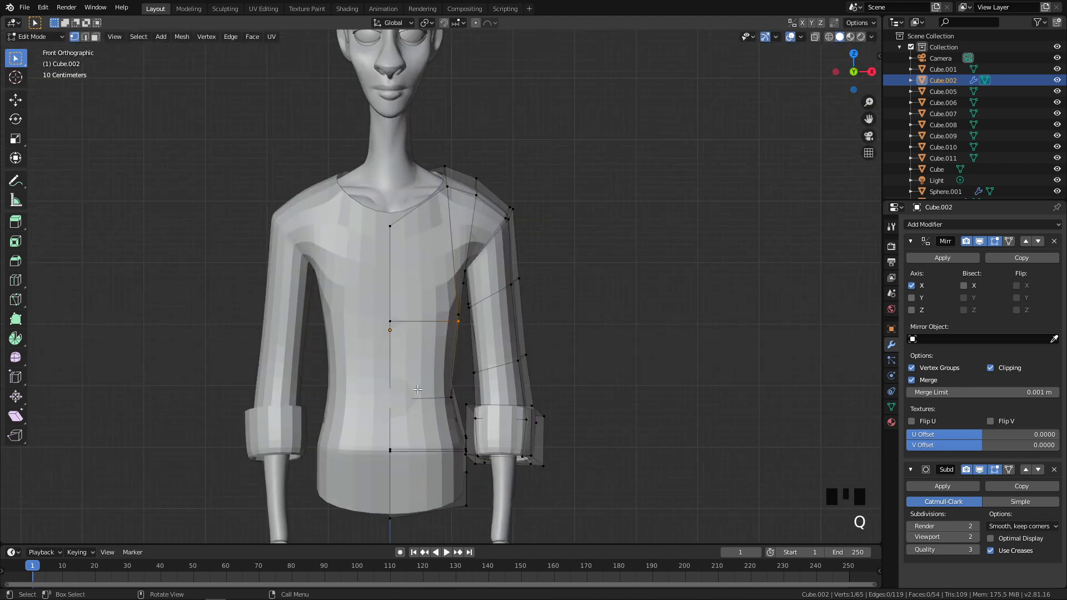
pyautogui.moveTo(462, 398); pyautogui.dragTo(463, 398)
pyautogui.press('g')
pyautogui.click(465, 395)
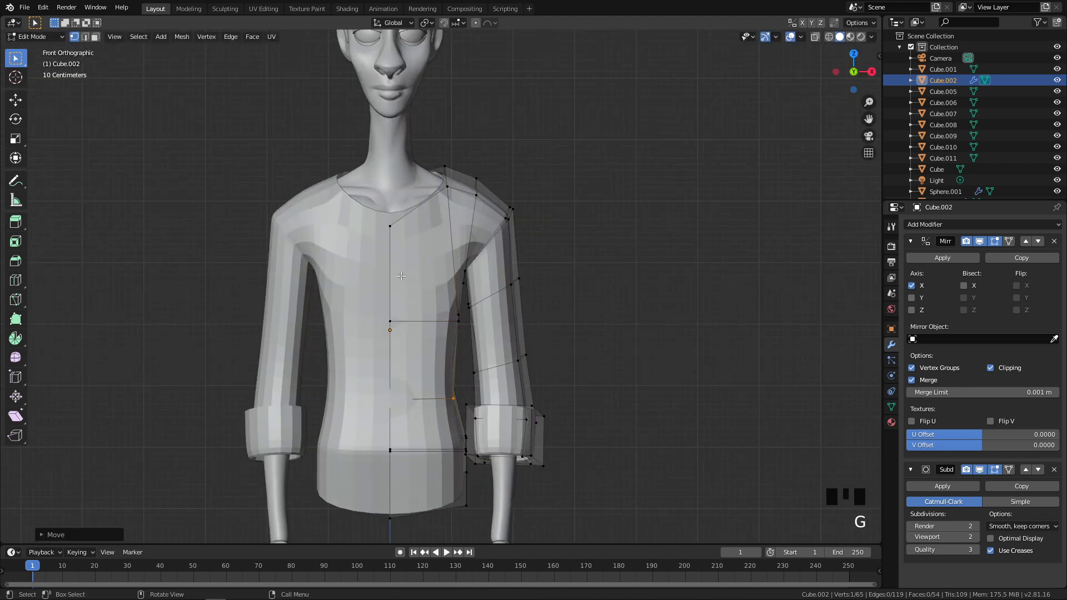
# Select the neckline edge loop and move it inward toward the neck in the front view
pyautogui.scroll(2, 406, 277)
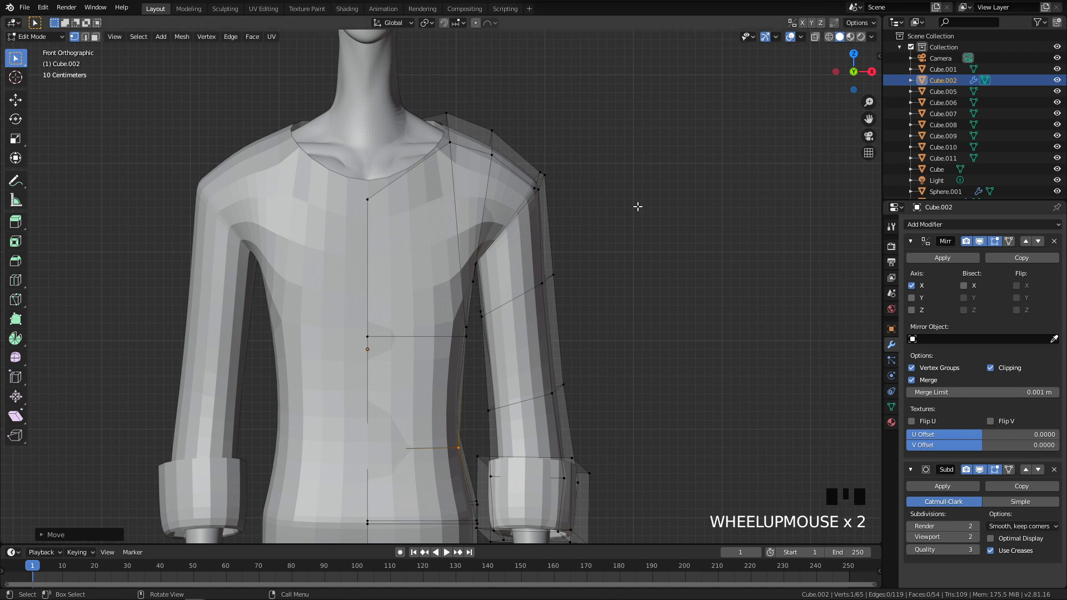
pyautogui.click(711, 241)
pyautogui.keyDown('shift'); pyautogui.moveTo(378, 178); pyautogui.dragTo(385, 185, button='middle'); pyautogui.keyUp('shift')
pyautogui.scroll(3, 385, 185)
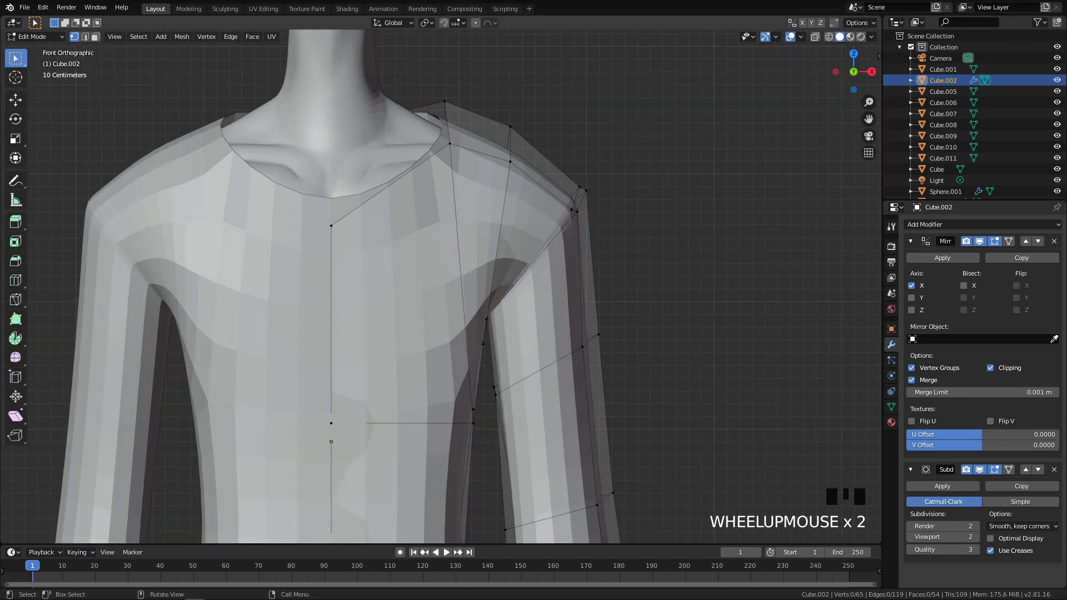
pyautogui.tripleClick(377, 200)
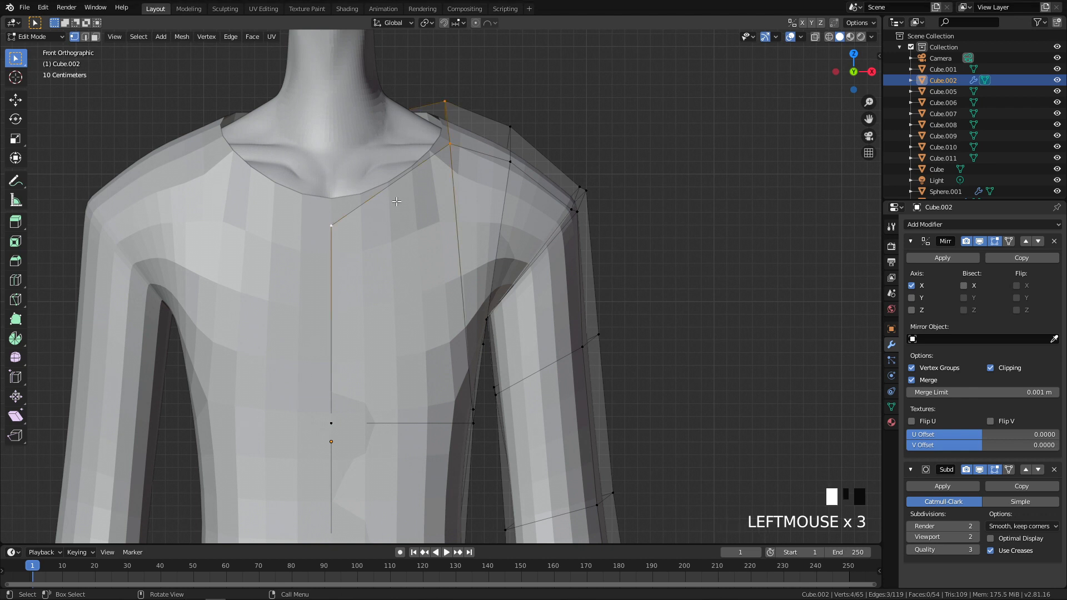
pyautogui.keyDown('shift'); pyautogui.moveTo(480, 151); pyautogui.dragTo(492, 228, button='middle'); pyautogui.keyUp('shift')
pyautogui.press('g')
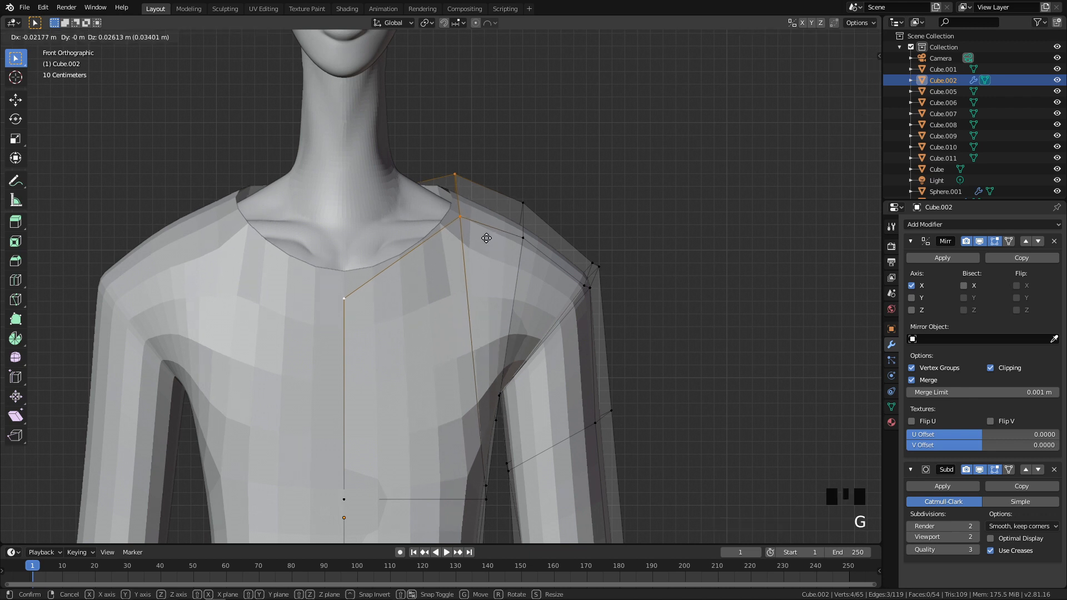
pyautogui.click(442, 217)
pyautogui.scroll(-4, 442, 217)
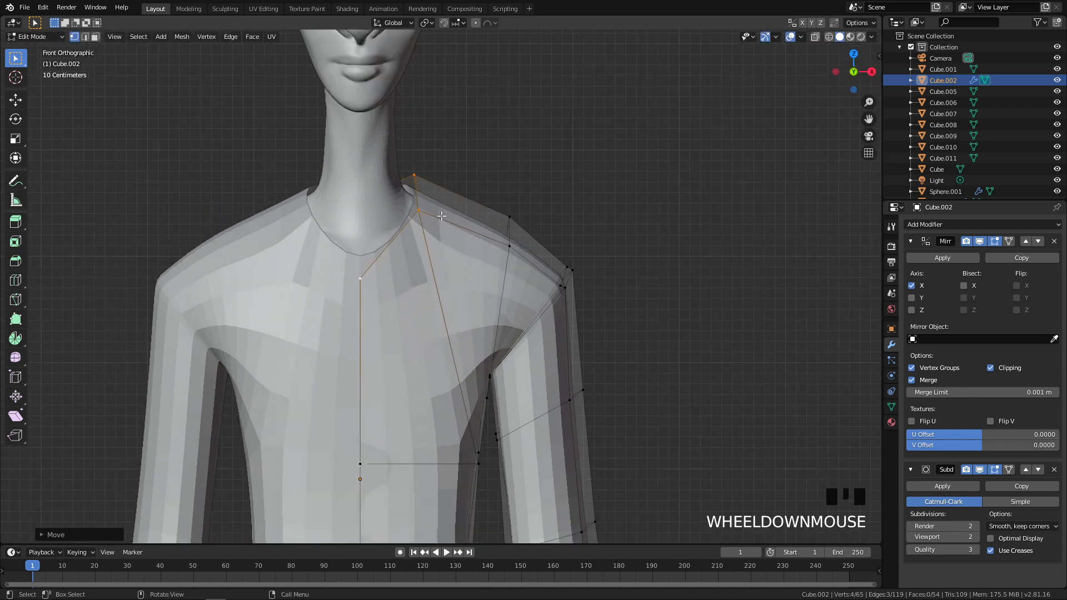
# Move the back neckline vertices about 0.24 m, mostly forward, to bring them closer to the neck
pyautogui.scroll(3, 423, 209)
pyautogui.keyDown('shift'); pyautogui.moveTo(400, 192); pyautogui.dragTo(362, 348, button='middle'); pyautogui.keyUp('shift')
pyautogui.moveTo(537, 258); pyautogui.dragTo(539, 289, button='middle')
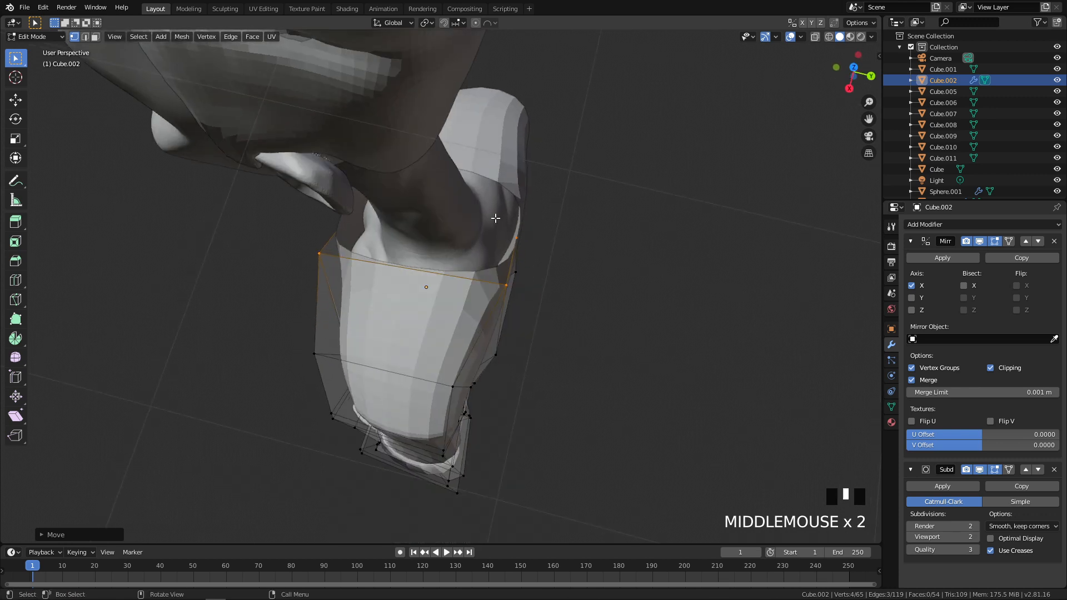
pyautogui.keyDown('shift'); pyautogui.click(539, 292); pyautogui.keyUp('shift')
pyautogui.press('g')
pyautogui.click(532, 287)
pyautogui.click(513, 236)
pyautogui.moveTo(513, 236); pyautogui.dragTo(555, 264, button='middle')
pyautogui.press('g')
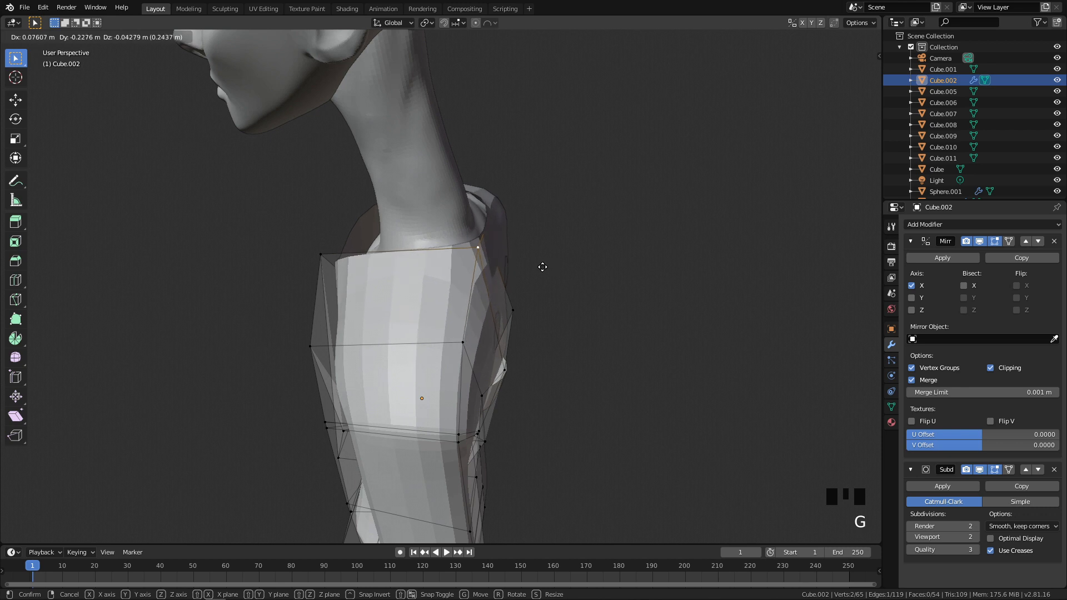
pyautogui.click(542, 267)
# In the side view, move the front neckline's side and center vertices back toward the neck
pyautogui.press('q')
pyautogui.moveTo(297, 249); pyautogui.dragTo(356, 280)
pyautogui.press('g')
pyautogui.click(384, 270)
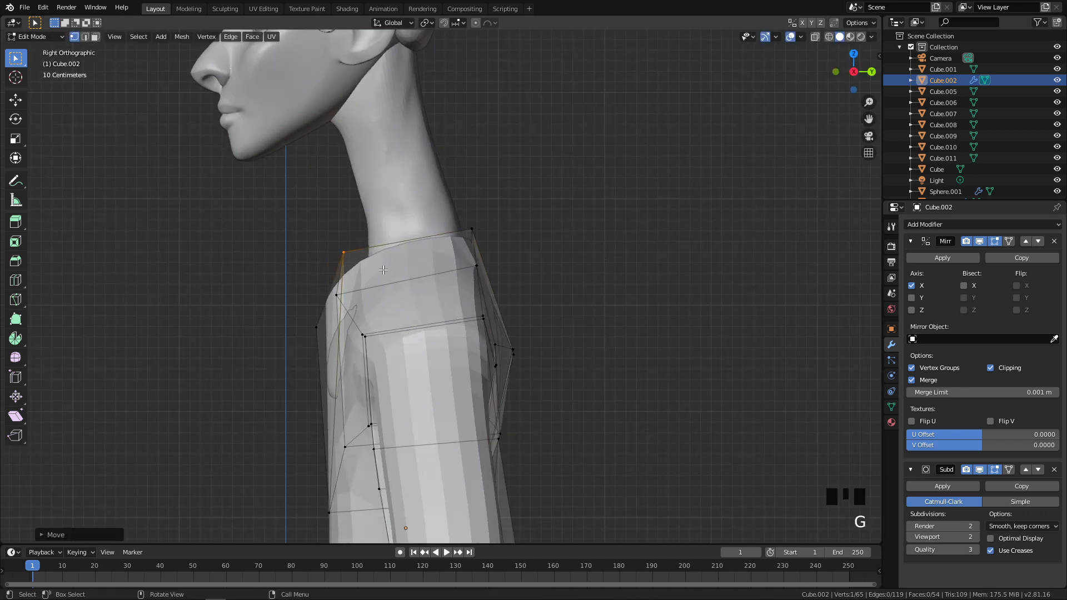
pyautogui.moveTo(310, 326); pyautogui.dragTo(336, 342)
pyautogui.press('g')
pyautogui.click(346, 329)
# Knife-cut a new edge line across the upper chest from the sleeve seam to the center line
pyautogui.moveTo(351, 329); pyautogui.dragTo(275, 343, button='middle')
pyautogui.hotkey('ctrl', 'r')
pyautogui.moveTo(367, 315); pyautogui.dragTo(555, 290, button='middle')
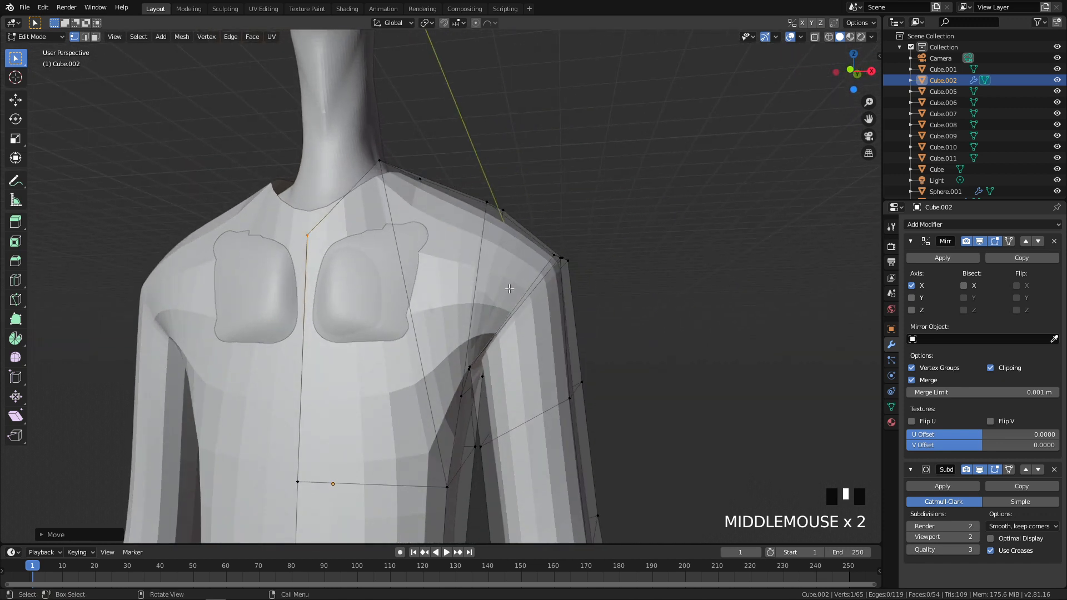
pyautogui.press('k')
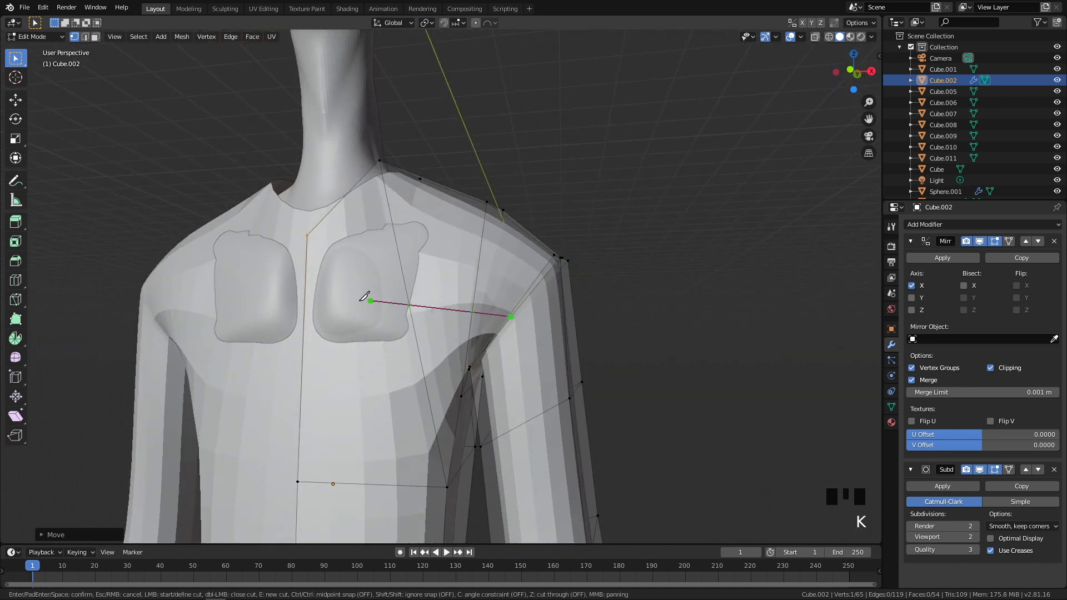
pyautogui.click(304, 328)
pyautogui.press('Return')
# Pull the chest cut's vertices outward so the shirt covers the character's chest
pyautogui.click(302, 329)
pyautogui.keyDown('shift'); pyautogui.click(412, 322); pyautogui.keyUp('shift')
pyautogui.moveTo(445, 319); pyautogui.dragTo(361, 331, button='middle')
pyautogui.press('g')
pyautogui.click(344, 316)
pyautogui.click(325, 328)
pyautogui.press('g')
pyautogui.click(314, 326)
pyautogui.moveTo(305, 327); pyautogui.dragTo(398, 385, button='middle')
pyautogui.click(400, 306)
pyautogui.press('g')
pyautogui.click(438, 218)
# Raise the front-center neckline vertex slightly in the front view to make the neck opening shallower
pyautogui.scroll(-3, 410, 316)
pyautogui.scroll(3, 410, 316)
pyautogui.click(426, 227)
pyautogui.scroll(1, 440, 247)
pyautogui.scroll(2, 440, 247)
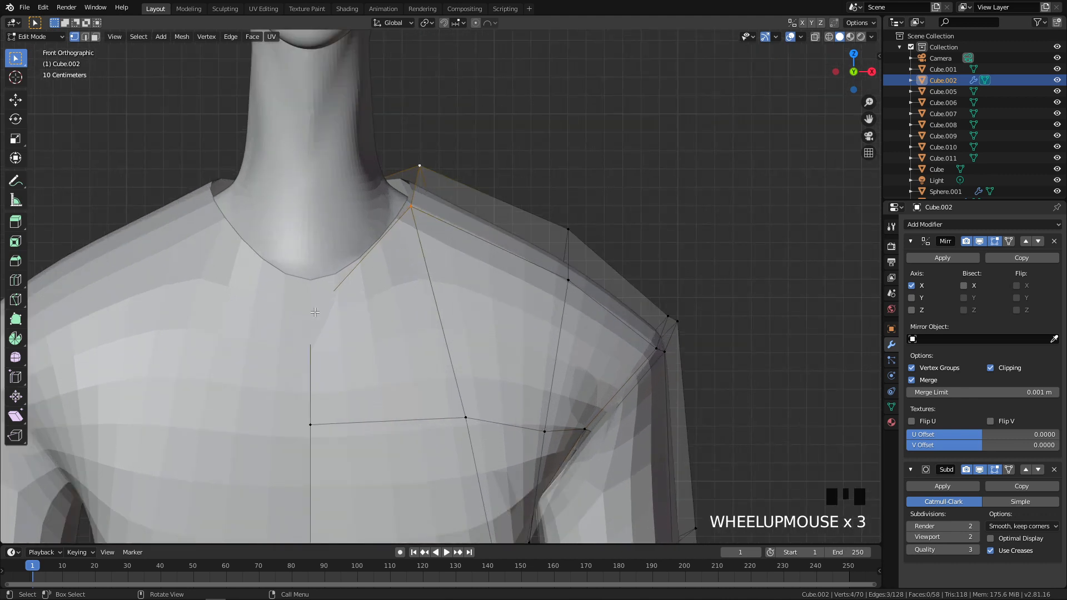
pyautogui.click(307, 303)
pyautogui.press('g')
pyautogui.click(309, 260)
pyautogui.keyDown('alt'); pyautogui.click(364, 238); pyautogui.keyUp('alt')
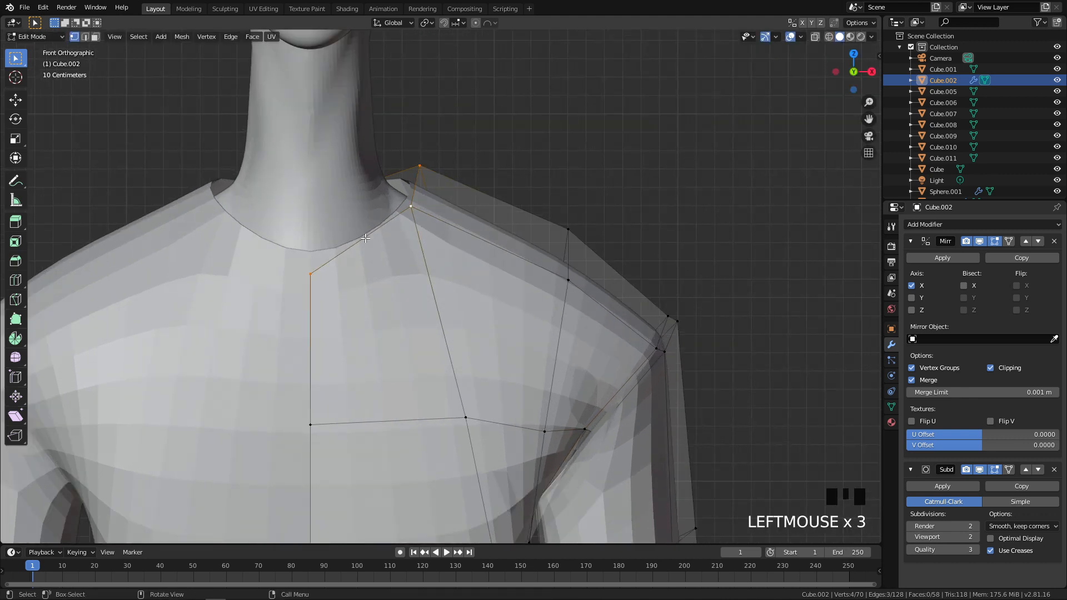
pyautogui.press('g')
pyautogui.press('g')
pyautogui.click(306, 299)
# Extrude the neckline edge loop about 0.19 m upward to start a standing collar
pyautogui.doubleClick(354, 266)
pyautogui.keyDown('shift'); pyautogui.moveTo(354, 270); pyautogui.dragTo(350, 299, button='middle'); pyautogui.keyUp('shift')
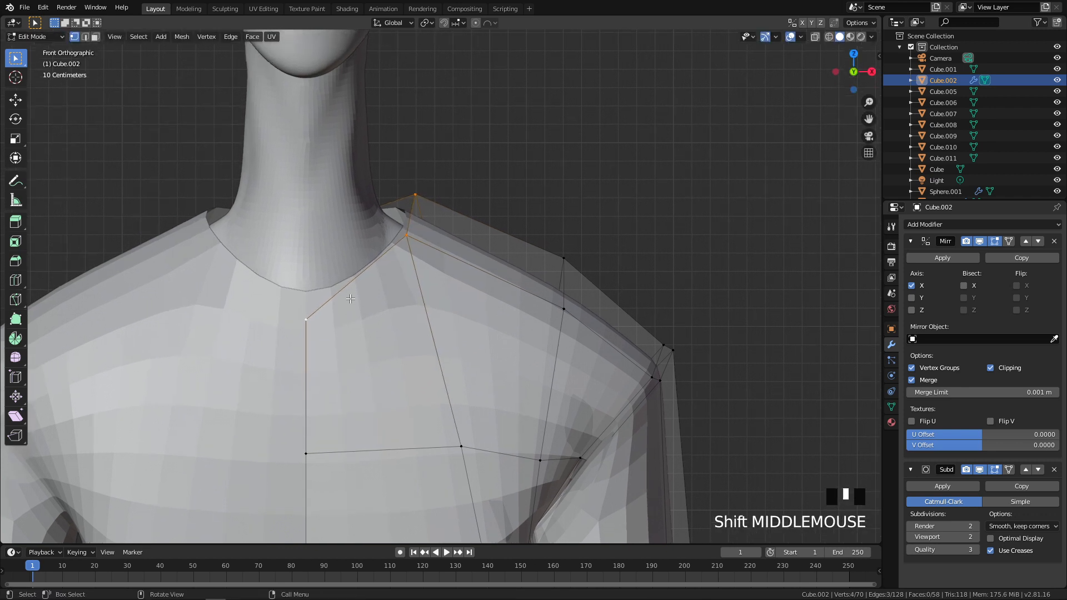
pyautogui.press('e')
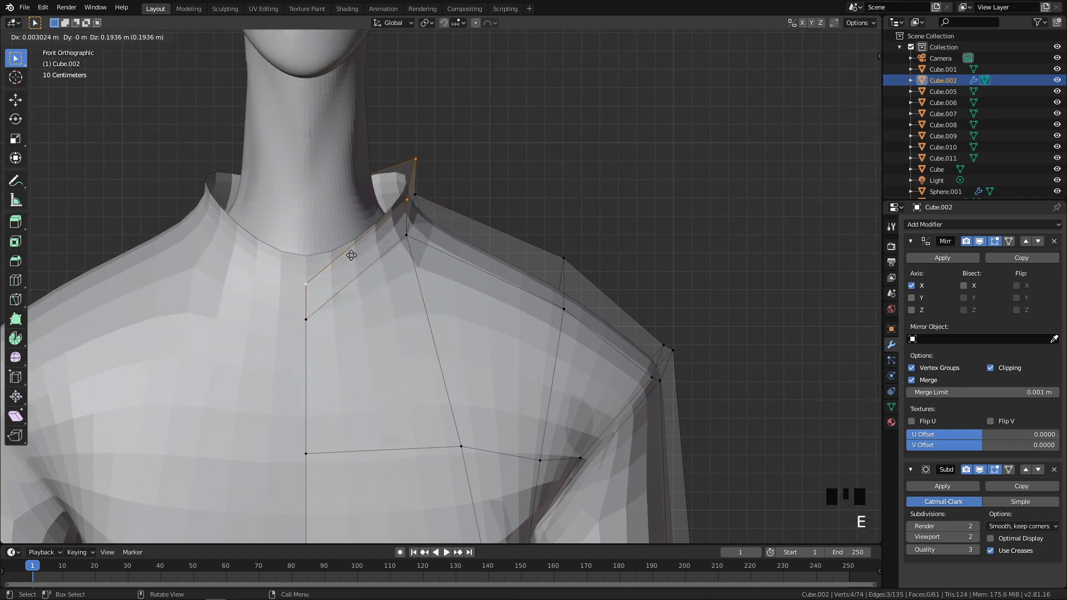
pyautogui.click(351, 255)
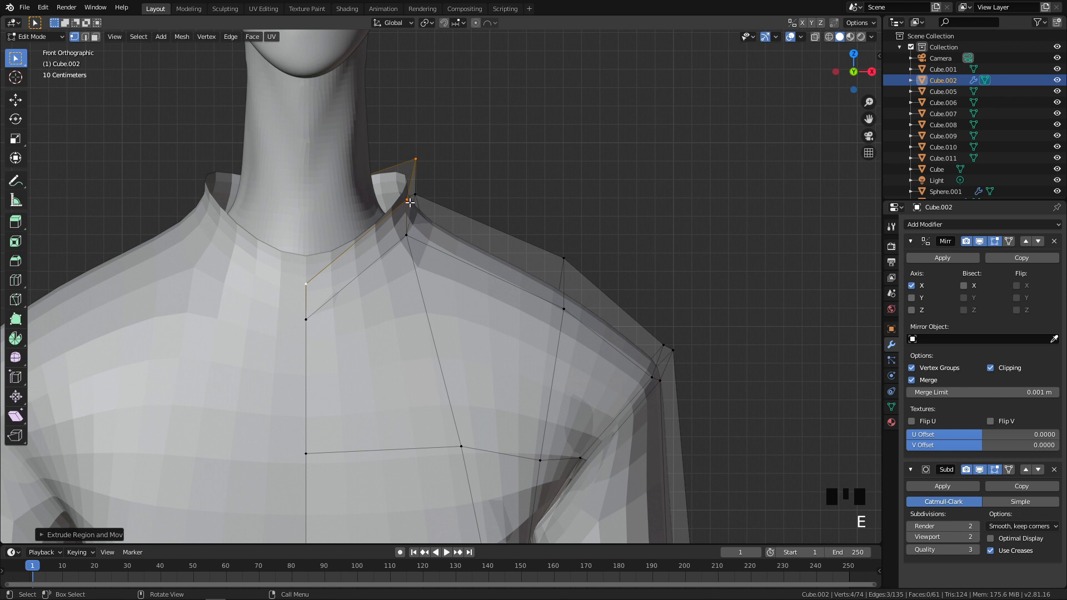
# Try to extrude the raised collar edge a second time, upward and outward
pyautogui.press('e')
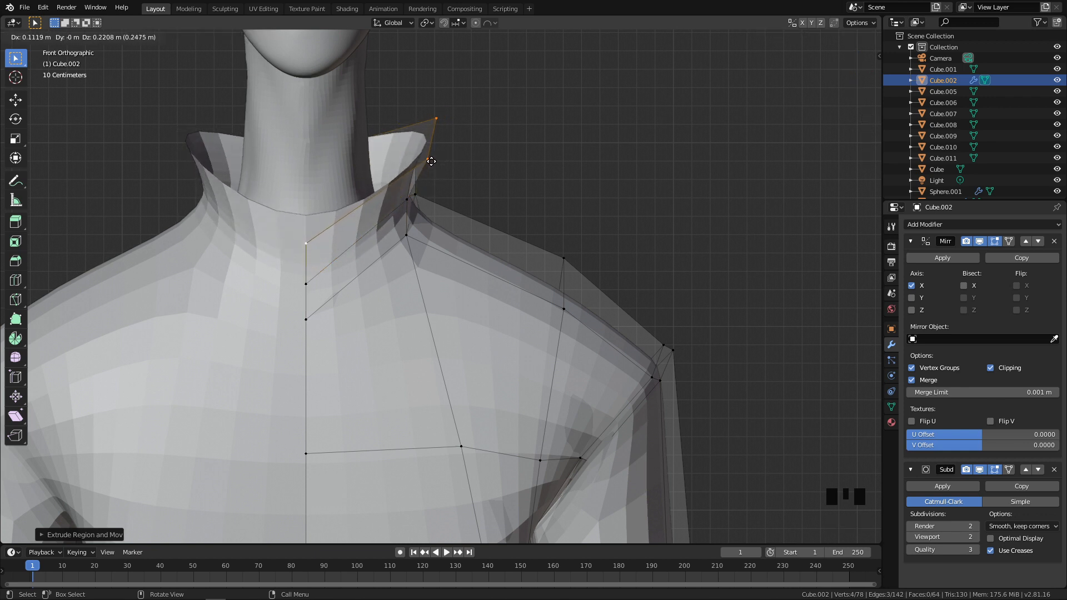
pyautogui.click(423, 168)
pyautogui.moveTo(422, 168); pyautogui.dragTo(416, 249, button='middle')
pyautogui.scroll(-2, 389, 203)
pyautogui.press('q')
pyautogui.scroll(4, 496, 199)
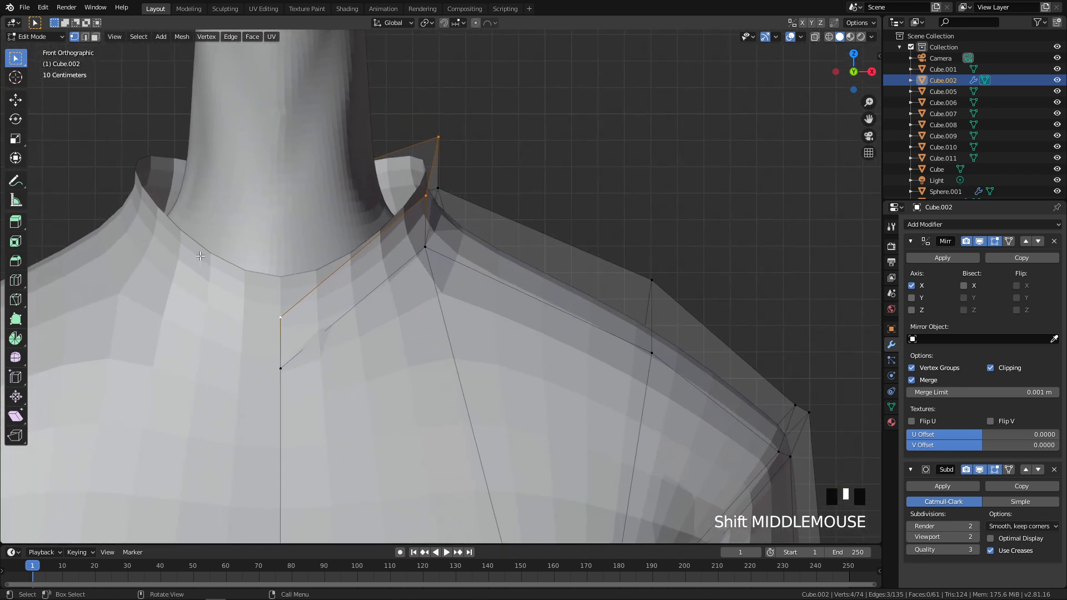
# Extrude the collar's three side and back vertices upward and outward, leaving out the front-center vertex
pyautogui.click(428, 199)
pyautogui.moveTo(428, 200); pyautogui.dragTo(583, 181, button='middle')
pyautogui.scroll(-8, 400, 299)
pyautogui.scroll(2, 400, 299)
pyautogui.keyDown('shift'); pyautogui.click(450, 230); pyautogui.keyUp('shift')
pyautogui.keyDown('shift'); pyautogui.click(422, 225); pyautogui.keyUp('shift')
pyautogui.press('q')
pyautogui.press('e')
pyautogui.click(464, 204)
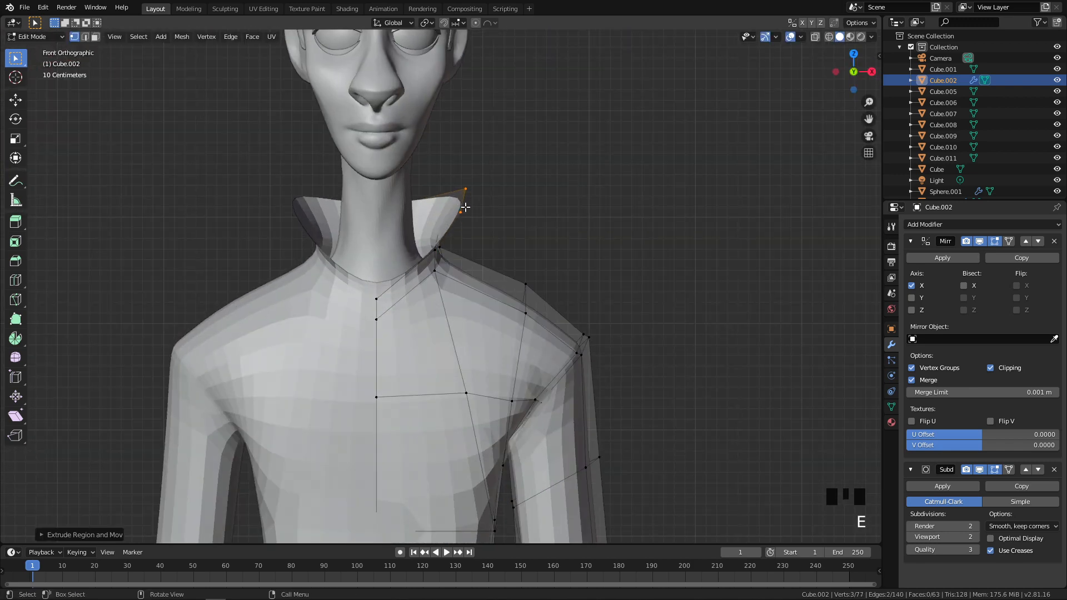
# Move the new collar edge about 0.15 m forward in side view, then about 0.16 m inward and 0.19 m down in front view
pyautogui.press('q')
pyautogui.scroll(3, 384, 267)
pyautogui.press('g')
pyautogui.click(285, 228)
pyautogui.moveTo(239, 244); pyautogui.dragTo(445, 208, button='middle')
pyautogui.press('g')
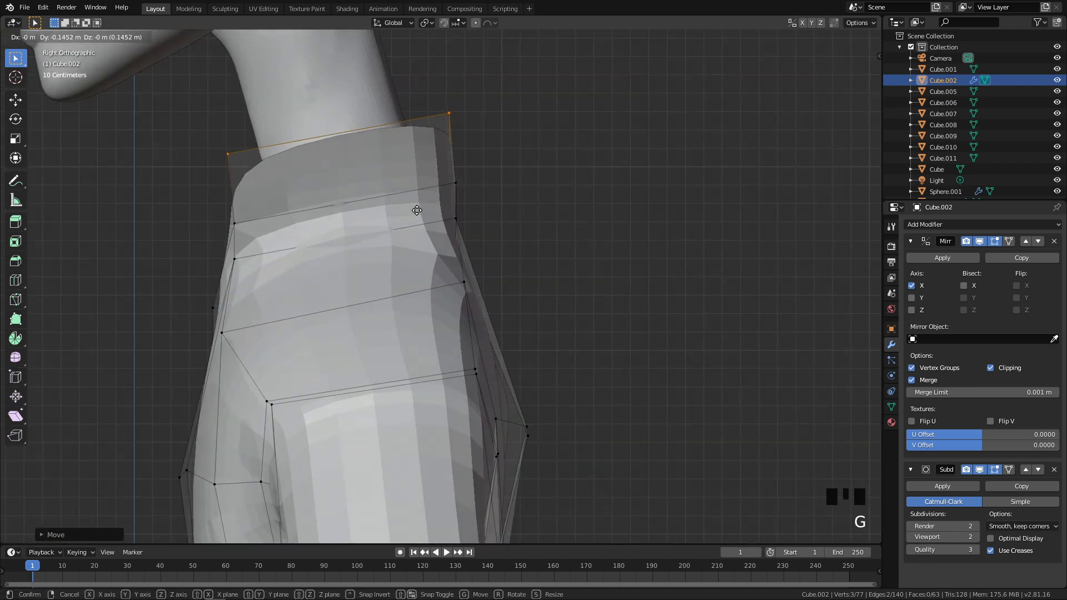
pyautogui.click(417, 209)
pyautogui.press('`')
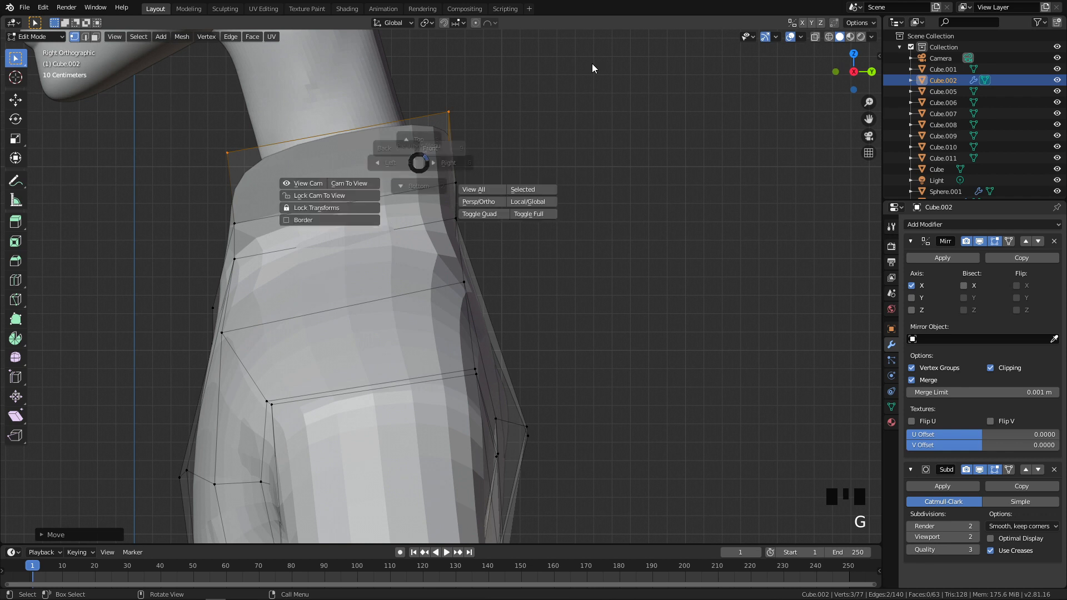
pyautogui.click(490, 202)
pyautogui.press('g')
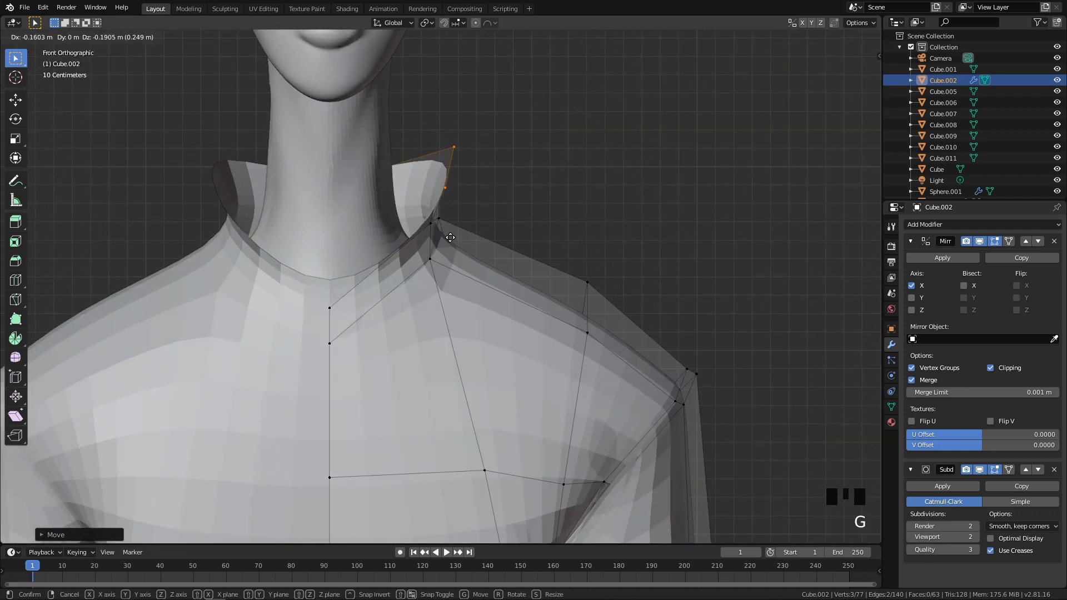
pyautogui.click(450, 237)
# Extrude the collar's top edge about 0.28 m outward and 0.42 m down as a folded flap, and move its front corner vertex in side view
pyautogui.press('e')
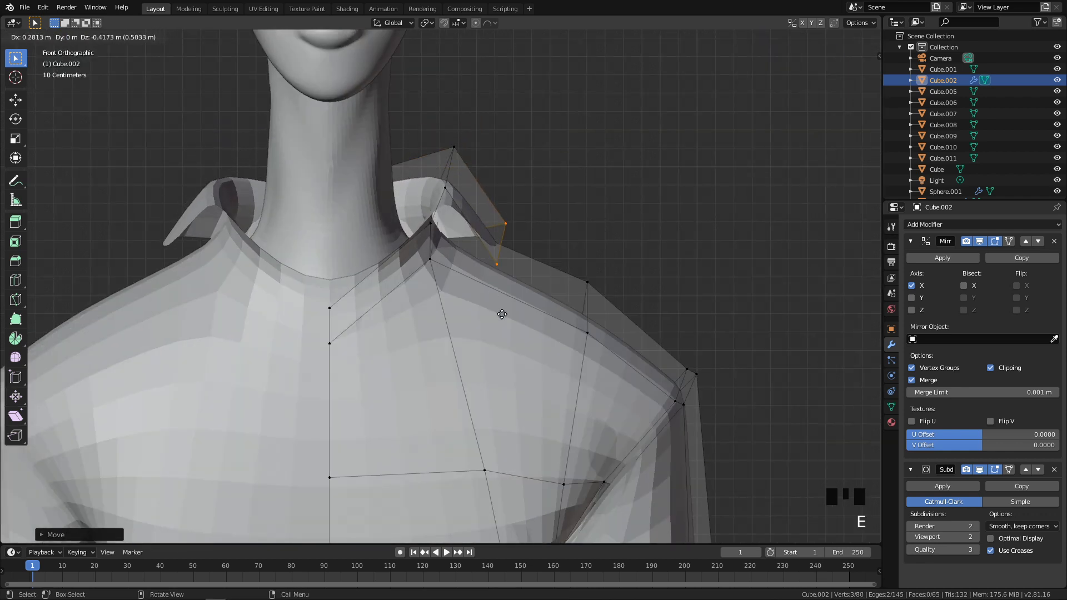
pyautogui.click(502, 314)
pyautogui.press('q')
pyautogui.click(224, 264)
pyautogui.press('g')
pyautogui.click(200, 307)
# Pull the flap's front corner vertex further down toward the chest to form the collar point
pyautogui.moveTo(214, 305); pyautogui.dragTo(333, 309, button='middle')
pyautogui.scroll(-4, 434, 262)
pyautogui.press('q')
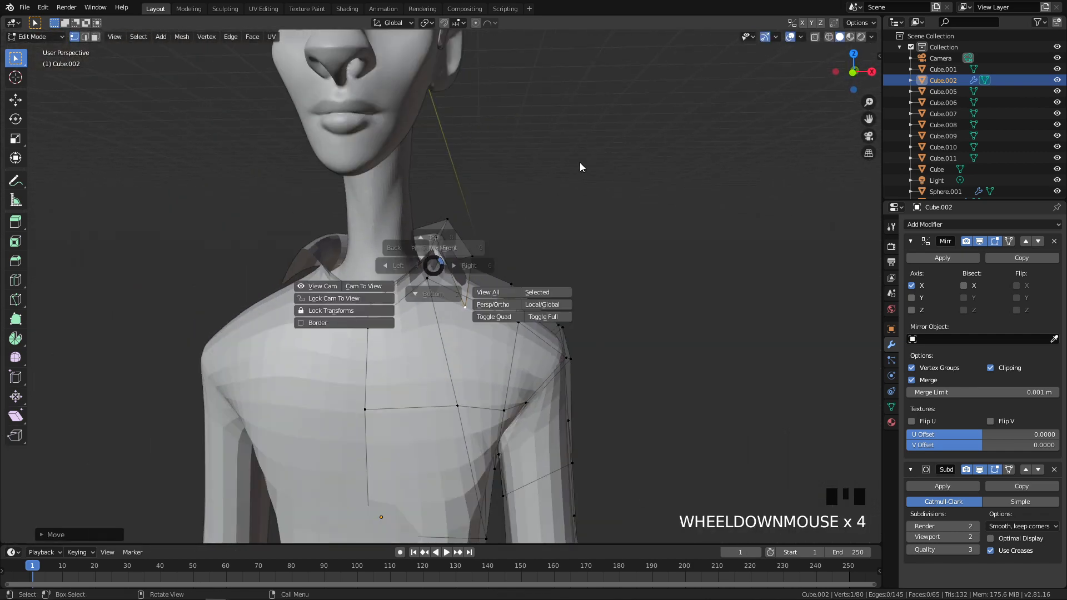
pyautogui.scroll(4, 519, 255)
pyautogui.moveTo(500, 261); pyautogui.dragTo(433, 298, button='middle')
pyautogui.press('g')
pyautogui.click(350, 315)
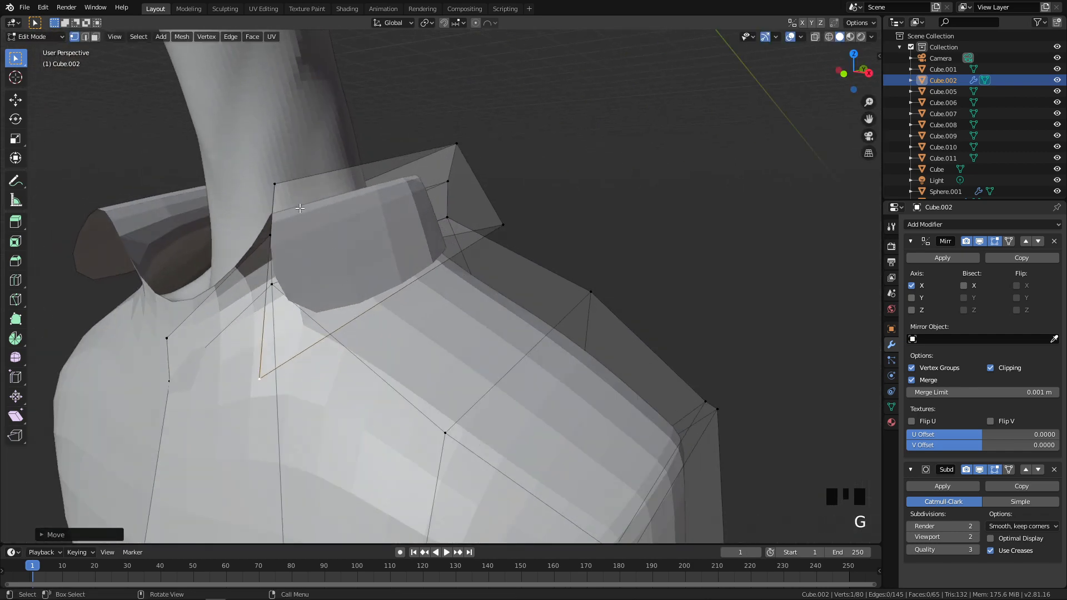
# Move the collar fold's front vertex forward and raise the fold's rear side vertex
pyautogui.click(277, 180)
pyautogui.press('g')
pyautogui.click(236, 164)
pyautogui.moveTo(333, 205); pyautogui.dragTo(452, 155, button='middle')
pyautogui.click(439, 150)
pyautogui.press('g')
pyautogui.click(602, 100)
# In the side view, move the flap's lower back corner vertex about 0.40 m back and 0.12 m up
pyautogui.moveTo(514, 200); pyautogui.dragTo(430, 225, button='middle')
pyautogui.click(420, 221)
pyautogui.press('q')
pyautogui.press('g')
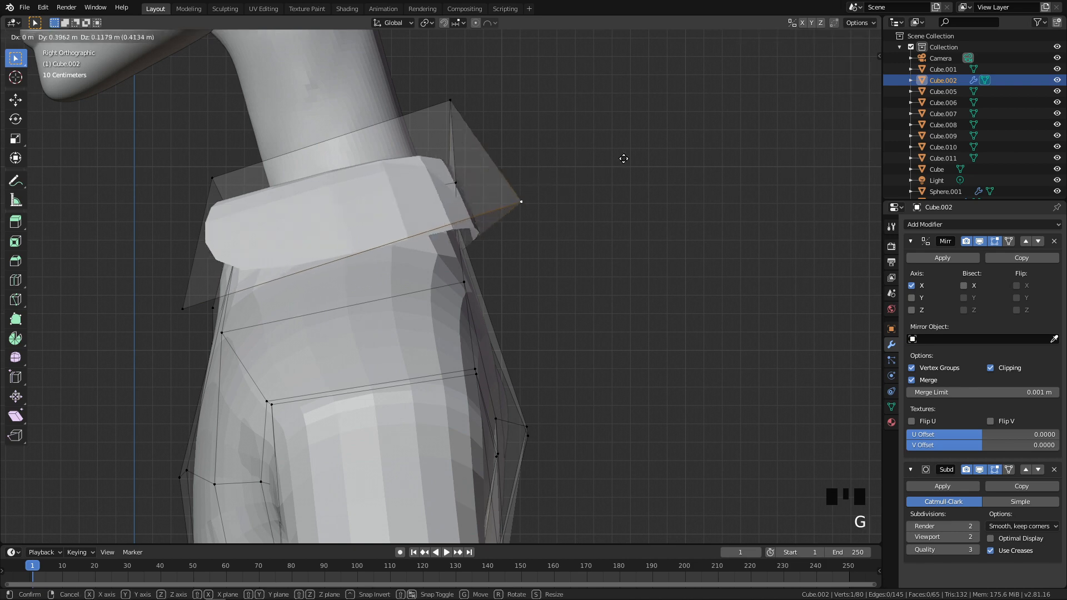
pyautogui.click(617, 153)
# Try to move the flap's lower back-center vertex while it is hidden inside the shirt
pyautogui.moveTo(617, 153); pyautogui.dragTo(531, 245, button='middle')
pyautogui.click(528, 249)
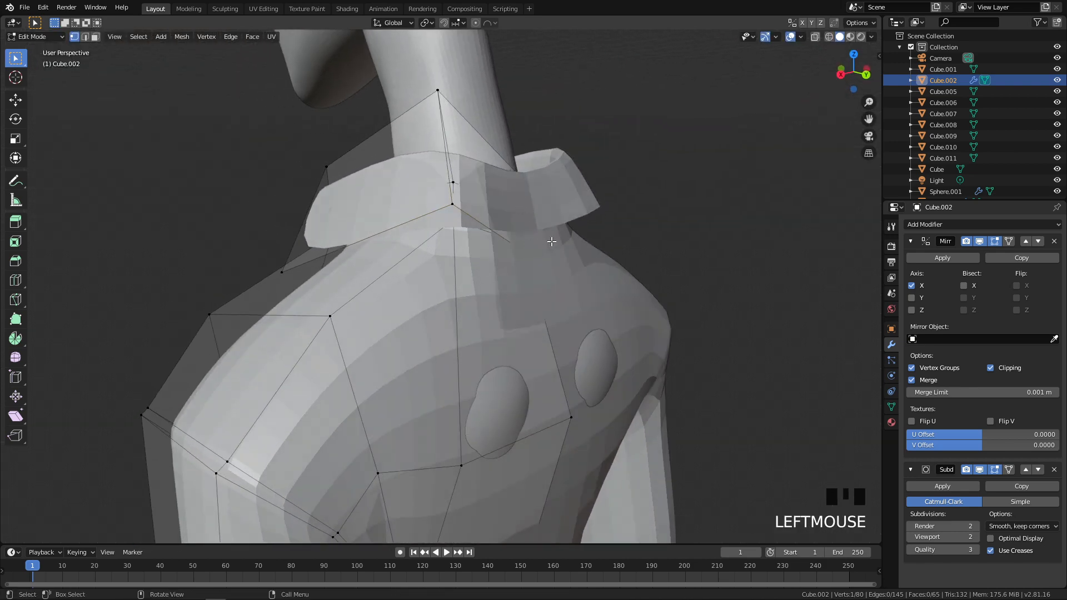
pyautogui.press('q')
pyautogui.press('g')
pyautogui.click(602, 206)
pyautogui.moveTo(603, 206); pyautogui.dragTo(435, 240, button='middle')
pyautogui.press('g')
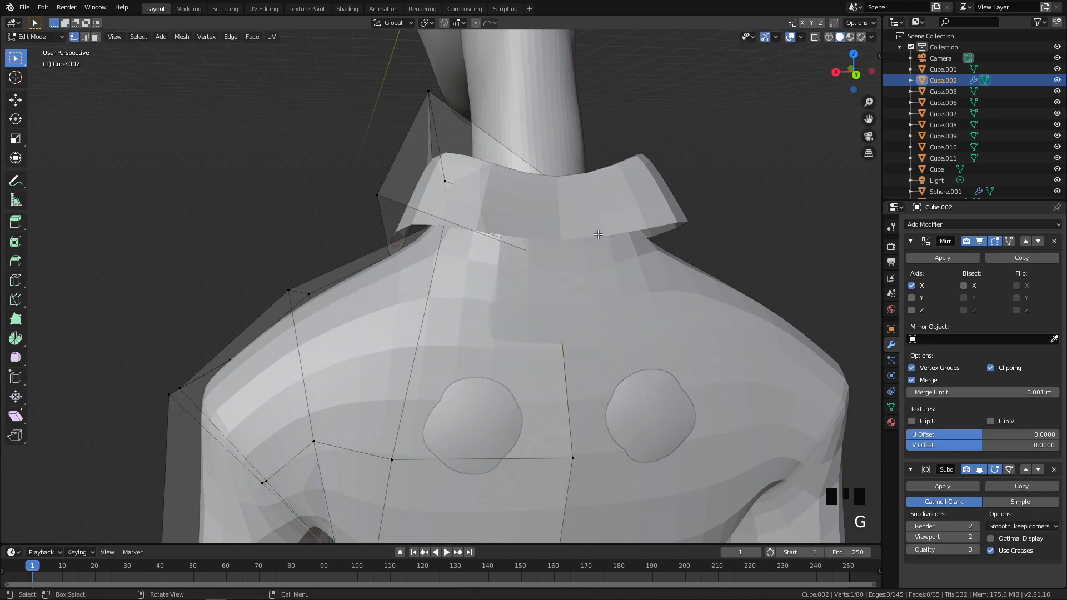
pyautogui.press('g')
pyautogui.rightClick(538, 239)
# Select the flap's lower back-center vertex in wireframe display and move it backward out of the shirt's back
pyautogui.press('z')
pyautogui.click(466, 260)
pyautogui.click(552, 262)
pyautogui.moveTo(551, 261)
pyautogui.mouseDown(button='middle')
pyautogui.moveTo(626, 255)
pyautogui.moveTo(631, 215)
pyautogui.mouseUp(button='middle')
pyautogui.hotkey('shift', 'z')
pyautogui.press('g')
pyautogui.click(596, 228)
pyautogui.press('q')
pyautogui.click(692, 205)
pyautogui.press('g')
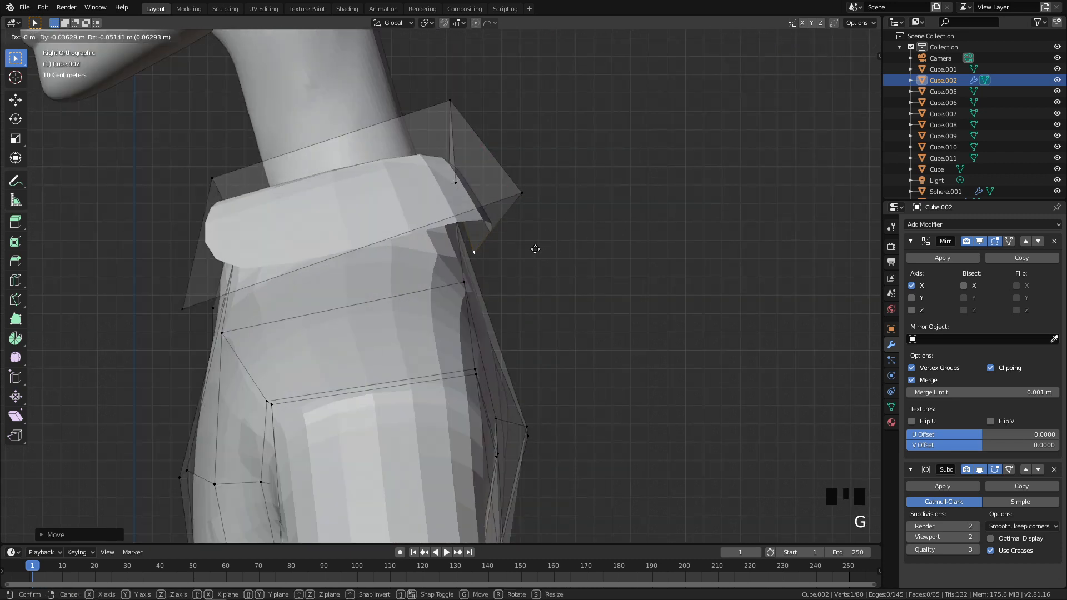
pyautogui.click(535, 246)
# Raise the collar fold's back-center vertex about 0.58 m and position it behind the neck in side view
pyautogui.moveTo(534, 246); pyautogui.dragTo(463, 205, button='middle')
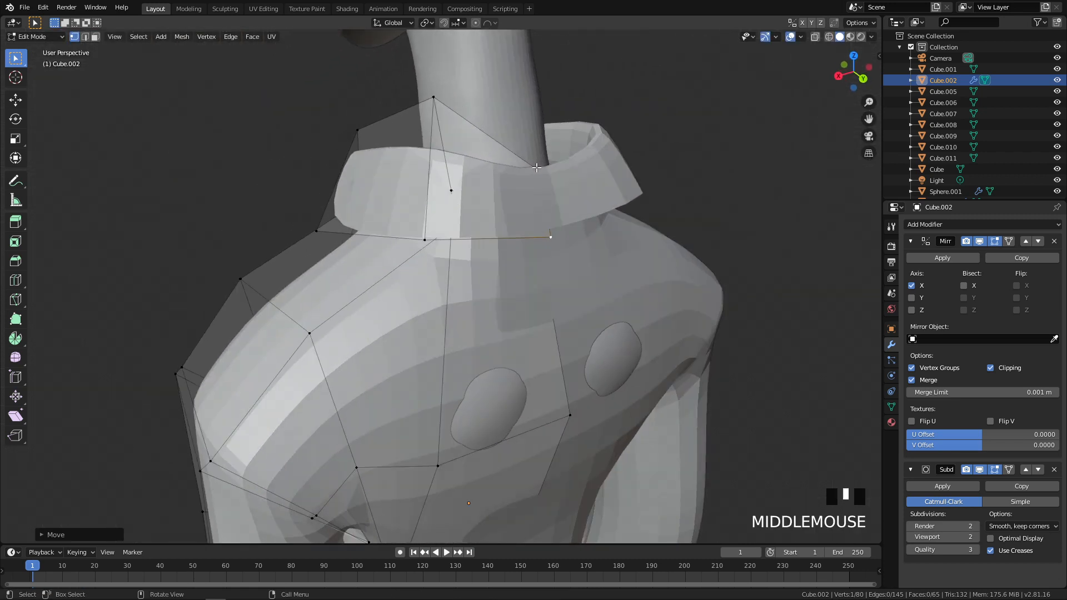
pyautogui.click(537, 168)
pyautogui.press('p')
pyautogui.moveTo(609, 218); pyautogui.dragTo(631, 195, button='middle')
pyautogui.press('q')
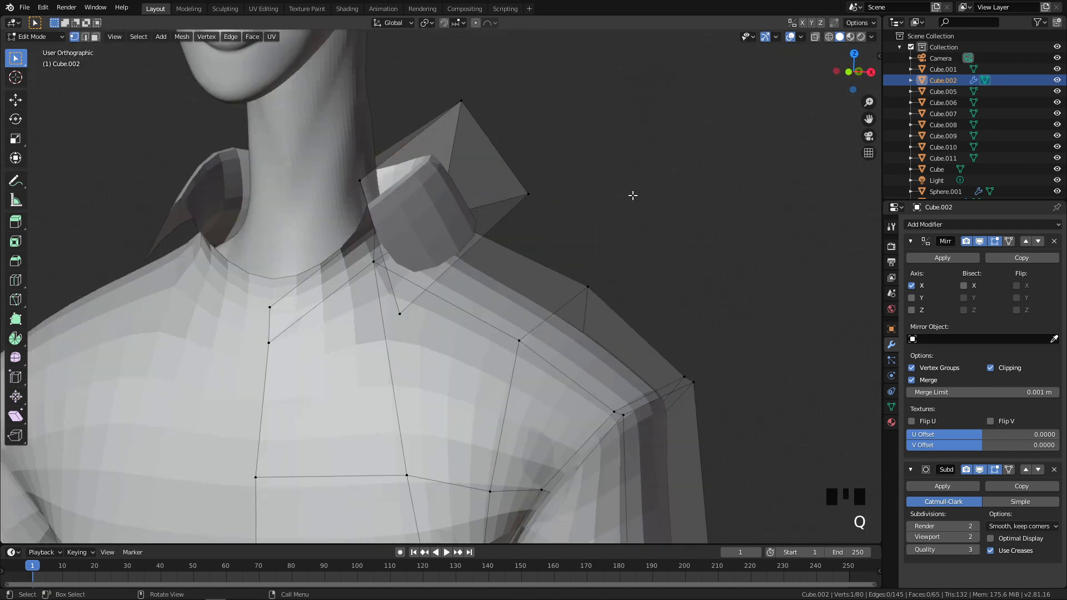
pyautogui.press('g')
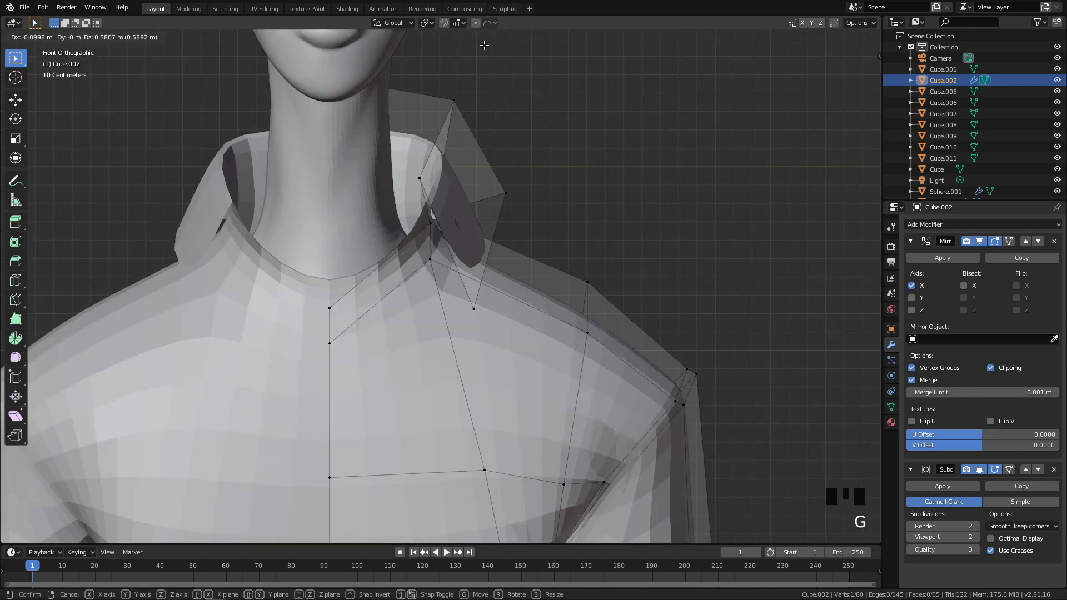
pyautogui.click(486, 43)
pyautogui.press('q')
pyautogui.scroll(-3, 481, 208)
pyautogui.press('g')
pyautogui.click(454, 188)
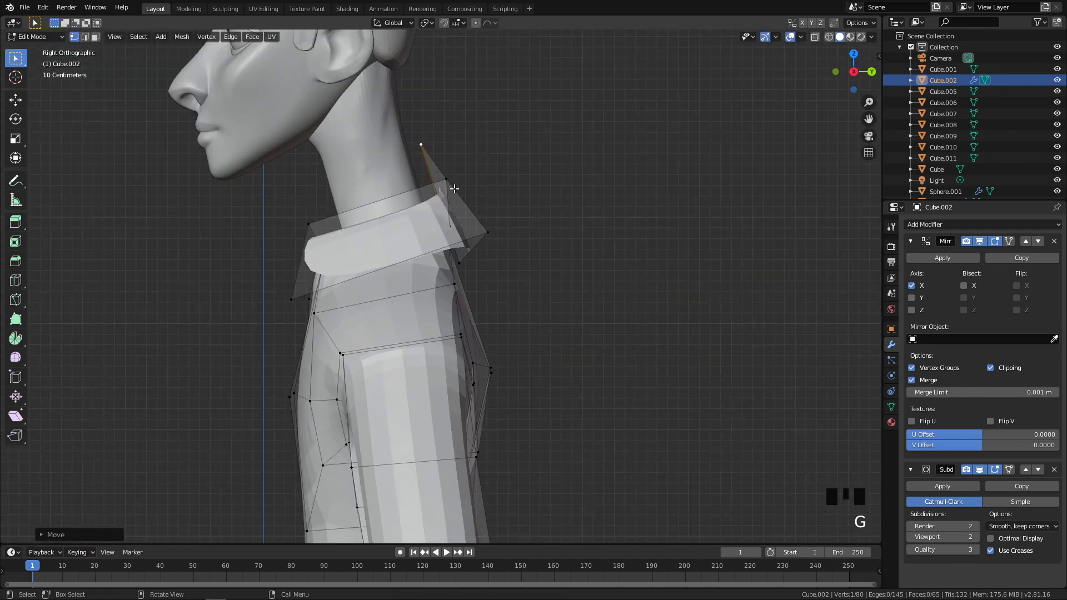
# Select the back face of the folded flap and move it about 0.10 m up in side view
pyautogui.scroll(-1, 476, 184)
pyautogui.moveTo(500, 183); pyautogui.dragTo(469, 216, button='middle')
pyautogui.scroll(2, 466, 219)
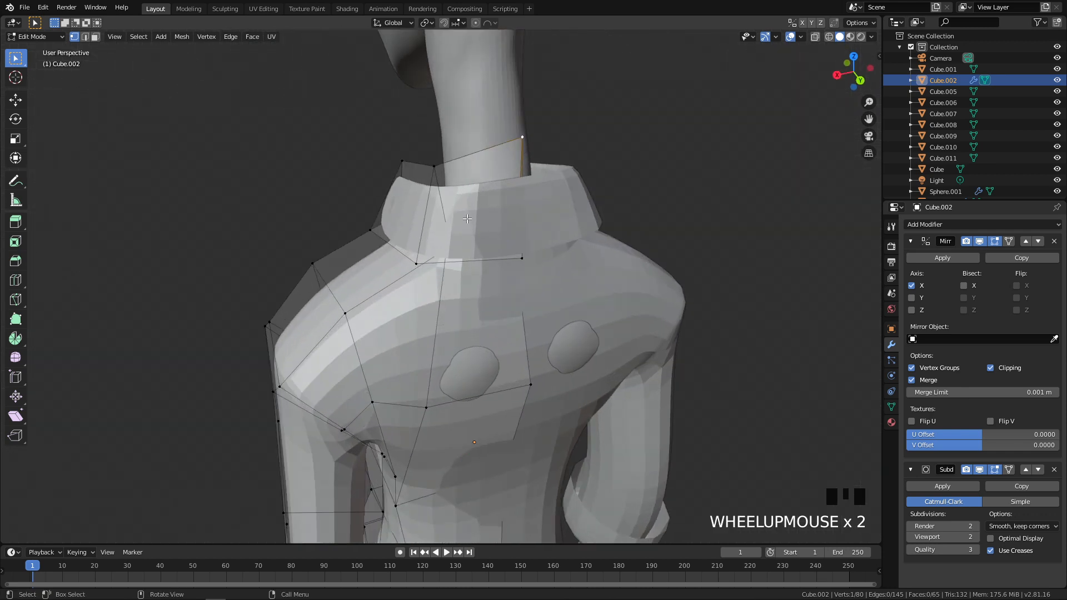
pyautogui.press('3')
pyautogui.click(451, 178)
pyautogui.moveTo(451, 177); pyautogui.dragTo(500, 194, button='middle')
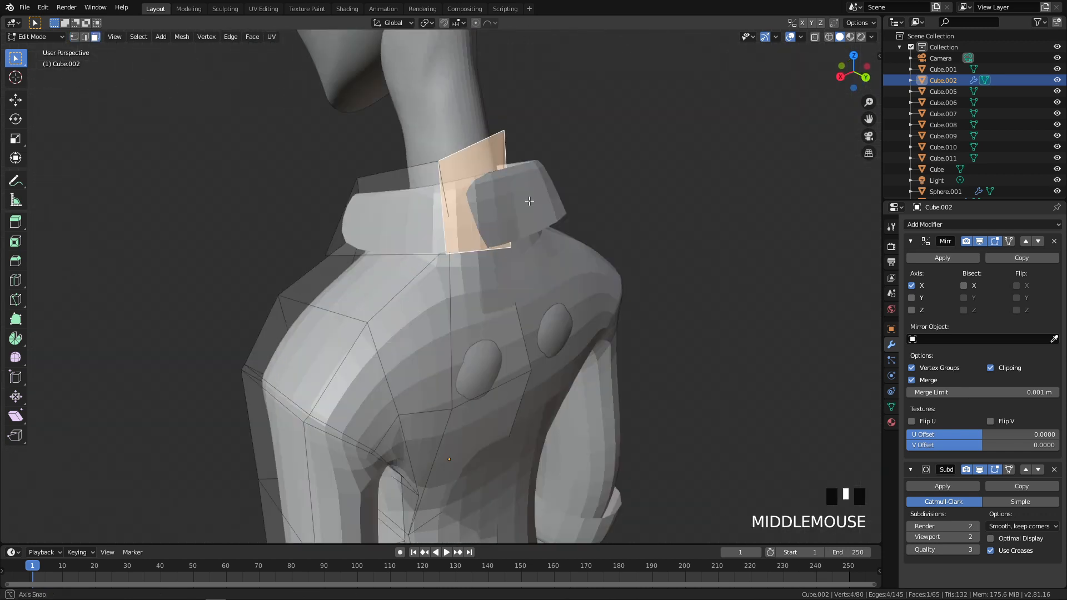
pyautogui.press('q')
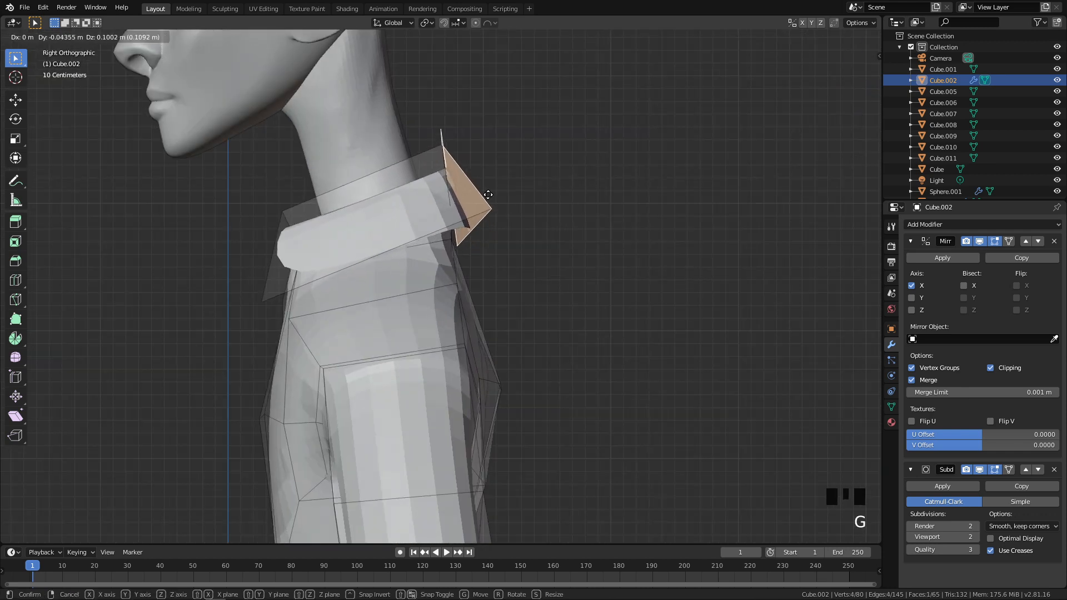
pyautogui.click(485, 191)
# Select the collar's inner back face and reposition it behind the neck in side view
pyautogui.scroll(4, 478, 212)
pyautogui.moveTo(495, 222); pyautogui.dragTo(514, 286, button='middle')
pyautogui.click(448, 238)
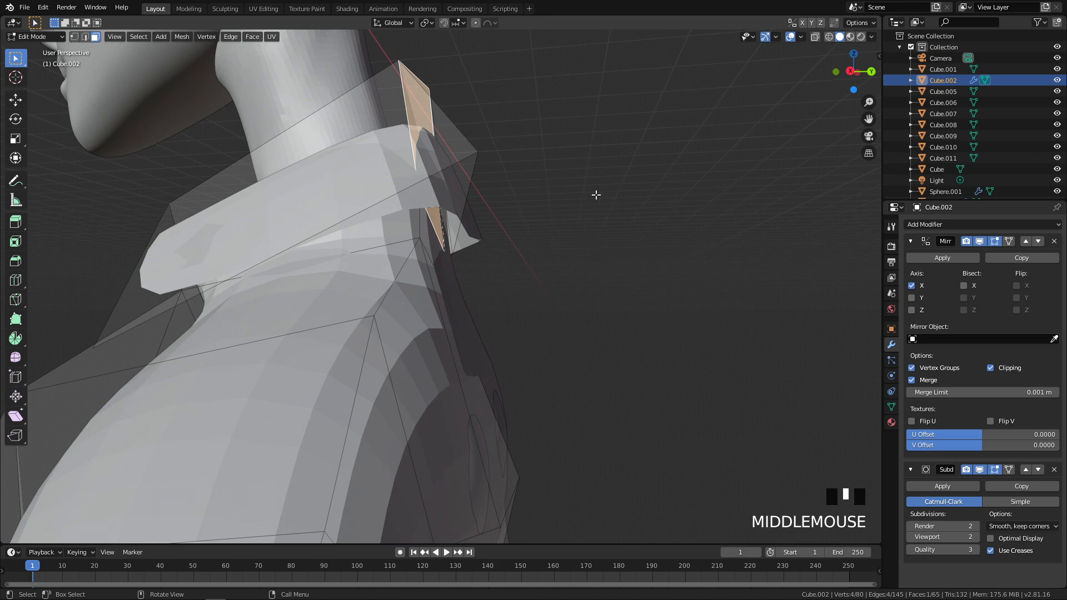
pyautogui.press('q')
pyautogui.press('g')
pyautogui.click(548, 207)
# Move the folded flap's lower back vertex in side view to even out the collar's back edge
pyautogui.moveTo(548, 207); pyautogui.dragTo(489, 216, button='middle')
pyautogui.click(488, 216)
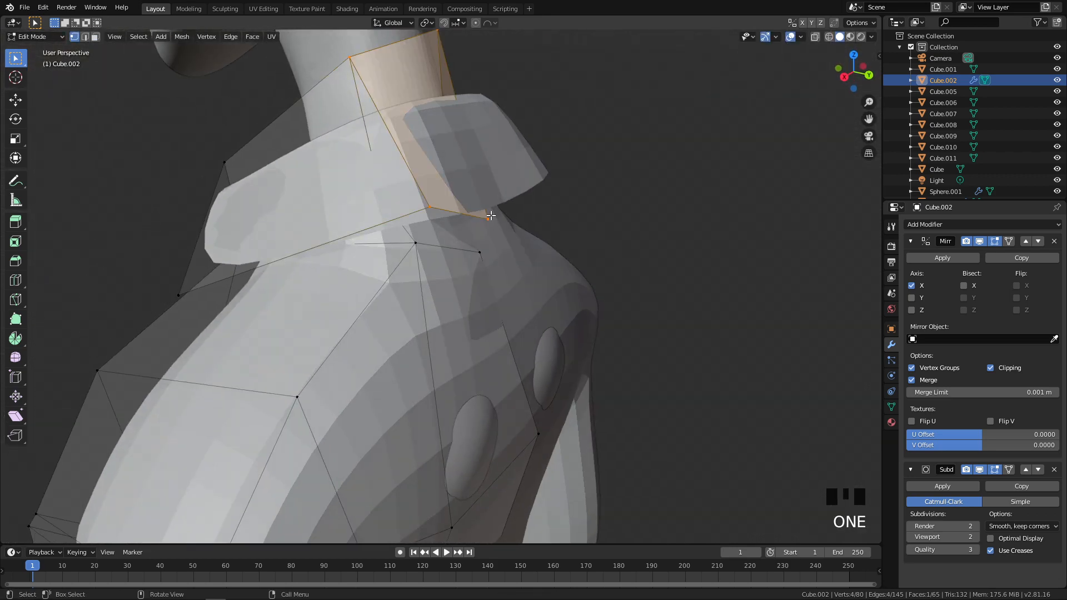
pyautogui.press('q')
pyautogui.press('g')
pyautogui.click(486, 180)
pyautogui.scroll(-3, 445, 207)
pyautogui.press('q')
pyautogui.press('q')
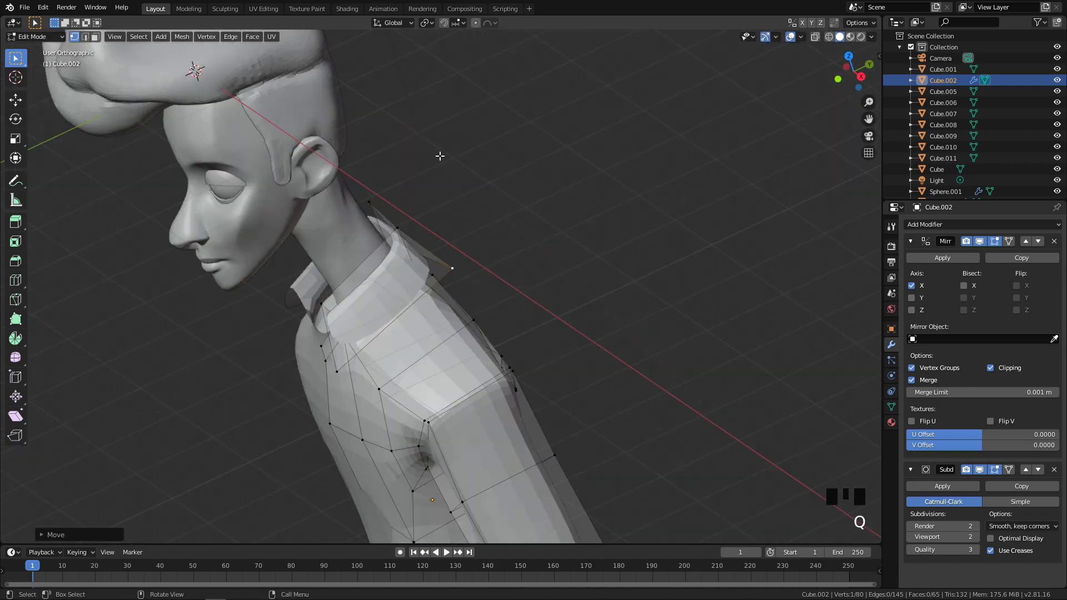
# In the front view, pull the collar fold's rear side vertex inward toward the neck
pyautogui.scroll(1, 557, 262)
pyautogui.scroll(1, 515, 257)
pyautogui.scroll(-3, 514, 259)
pyautogui.scroll(3, 431, 214)
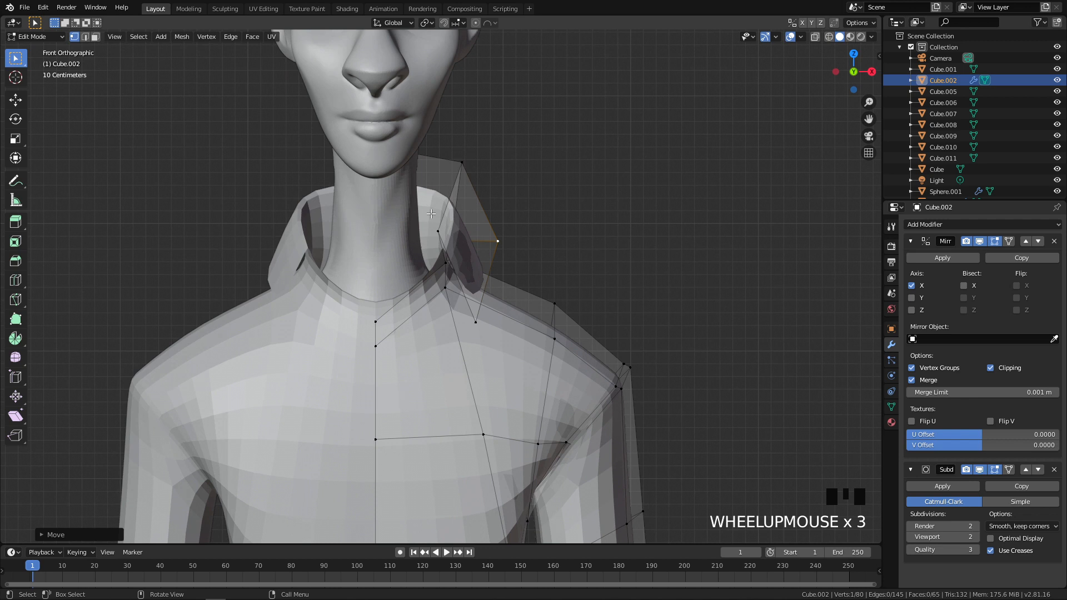
pyautogui.click(442, 155)
pyautogui.press('g')
pyautogui.click(525, 195)
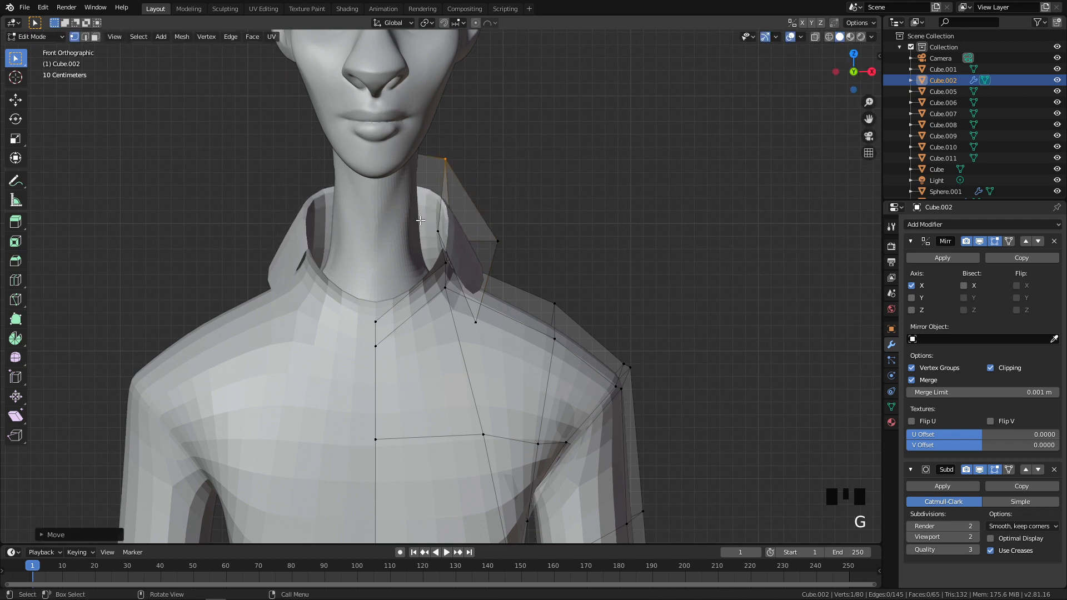
# Pull the neckline's two side vertices and the collar fold's front vertex inward to fit closer to the neck
pyautogui.click(425, 266)
pyautogui.click(442, 267)
pyautogui.press('g')
pyautogui.click(424, 263)
pyautogui.click(447, 286)
pyautogui.press('g')
pyautogui.click(437, 283)
pyautogui.press('g')
pyautogui.rightClick(420, 288)
pyautogui.click(438, 231)
pyautogui.press('g')
pyautogui.click(422, 230)
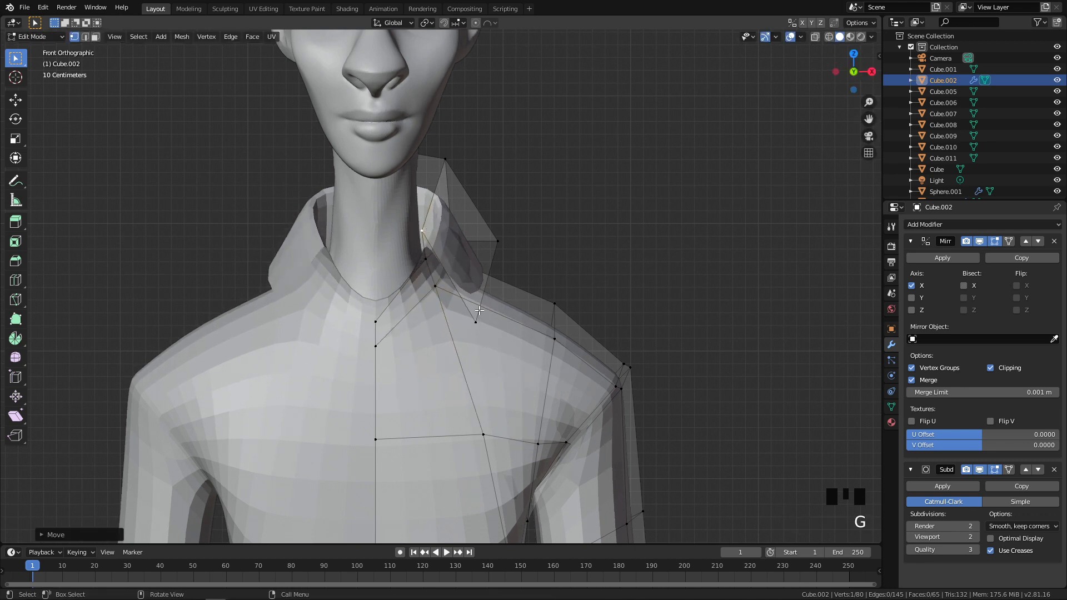
# Move the flap's lower front and back corner vertices inward, the back corner by about 0.18 m
pyautogui.scroll(2, 484, 323)
pyautogui.click(490, 335)
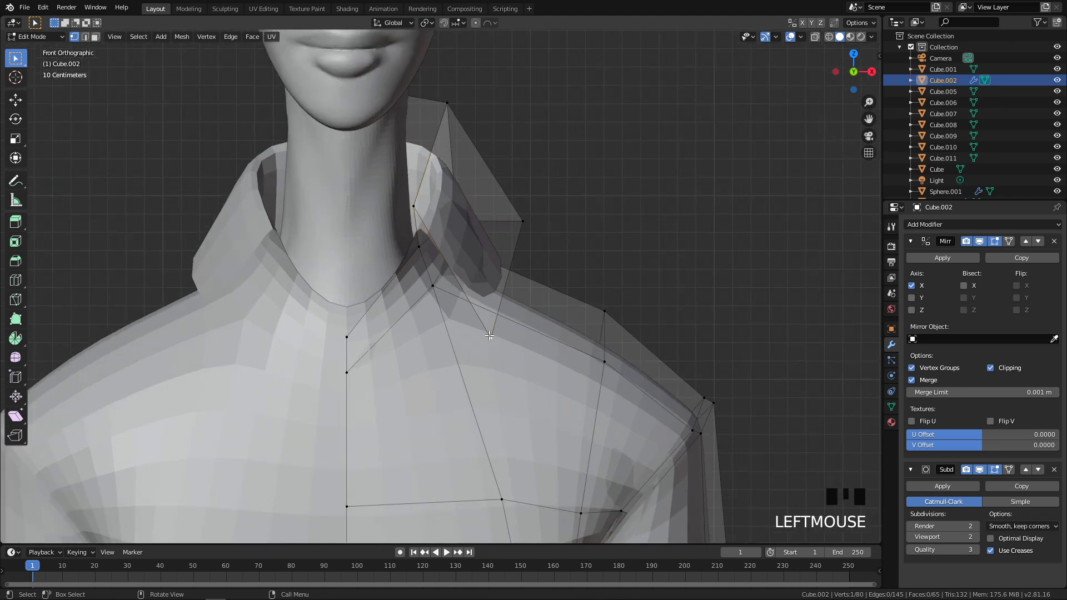
pyautogui.press('g')
pyautogui.click(522, 213)
pyautogui.click(522, 218)
pyautogui.press('g')
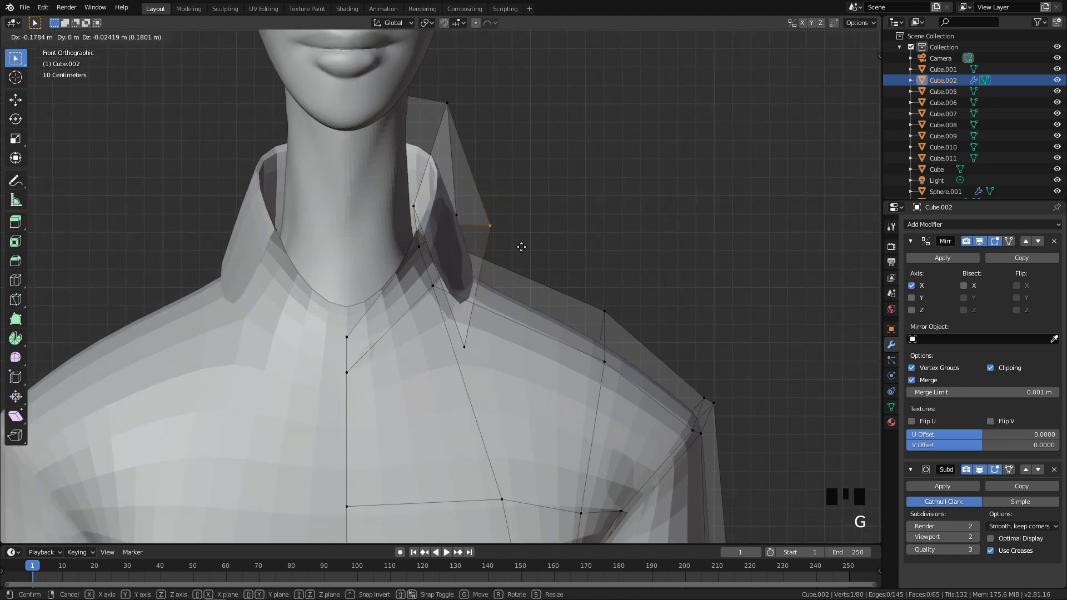
pyautogui.click(521, 247)
# Adjust the flap's front corner vertex by raising the collar point slightly in the front view
pyautogui.scroll(-5, 521, 260)
pyautogui.scroll(6, 515, 286)
pyautogui.moveTo(515, 287); pyautogui.dragTo(626, 209, button='middle')
pyautogui.scroll(-2, 368, 280)
pyautogui.press('g')
pyautogui.click(450, 261)
pyautogui.press('g')
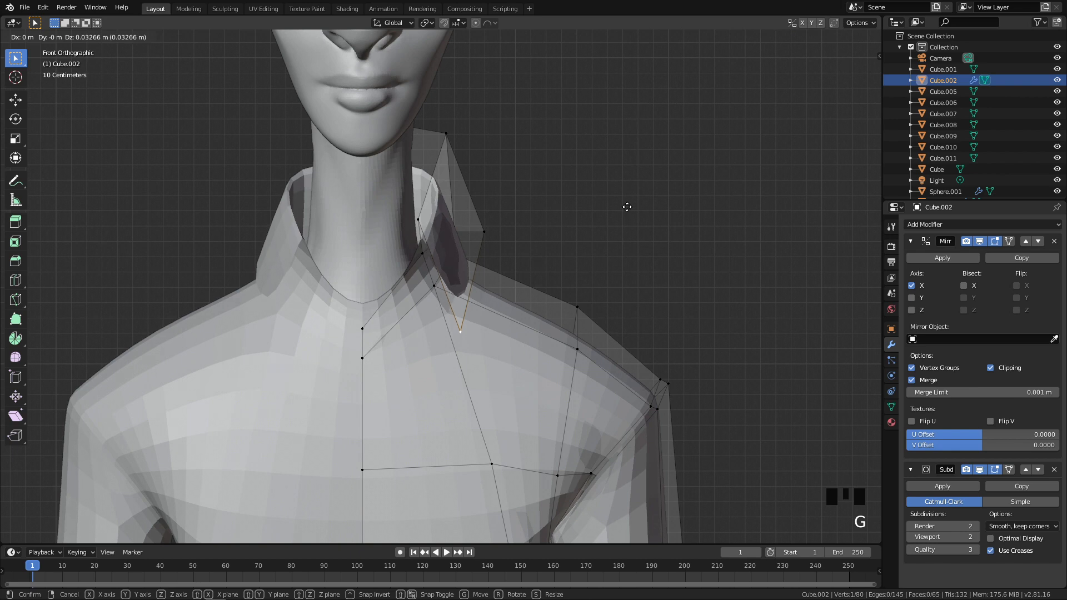
pyautogui.click(542, 234)
pyautogui.moveTo(542, 234); pyautogui.dragTo(315, 292, button='middle')
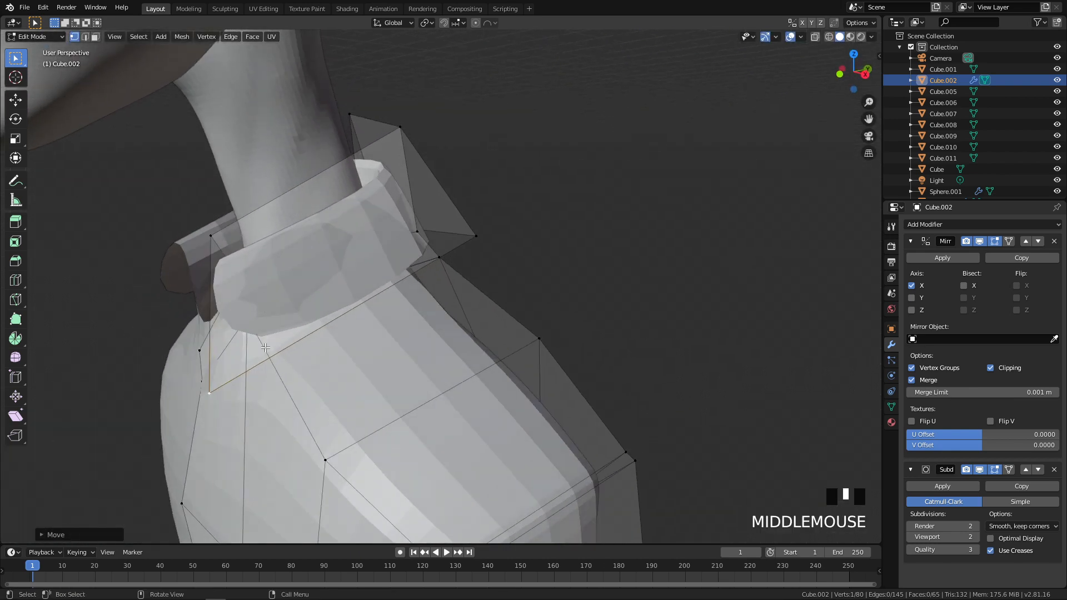
pyautogui.hotkey('ctrl', 'r')
pyautogui.moveTo(260, 210); pyautogui.dragTo(325, 233, button='middle')
pyautogui.scroll(-3, 328, 233)
pyautogui.hotkey('ctrl', 'r')
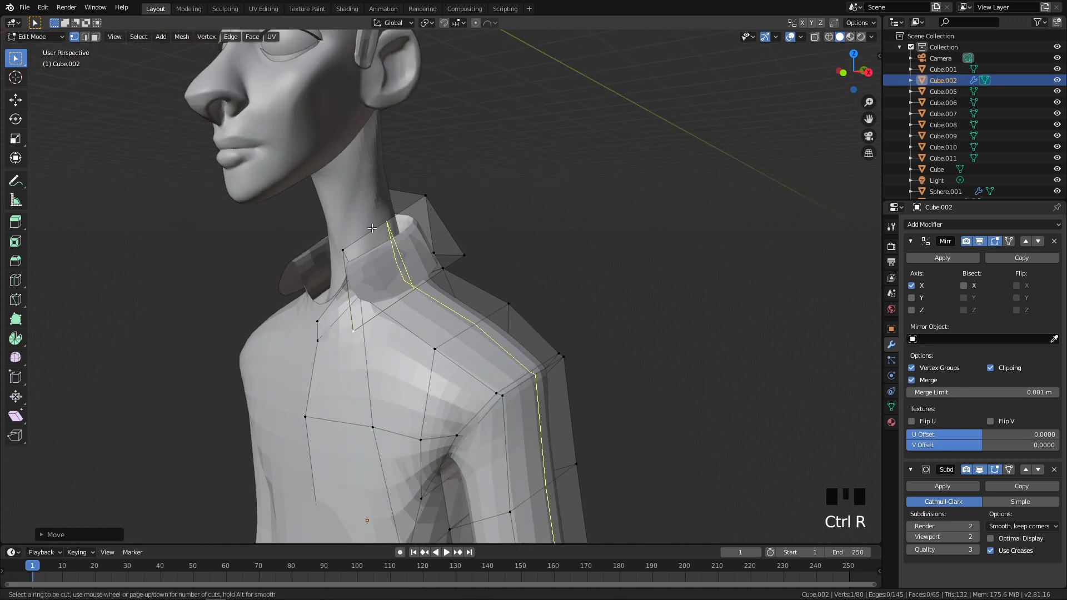
pyautogui.scroll(2, 368, 253)
pyautogui.moveTo(368, 253); pyautogui.dragTo(530, 426, button='middle')
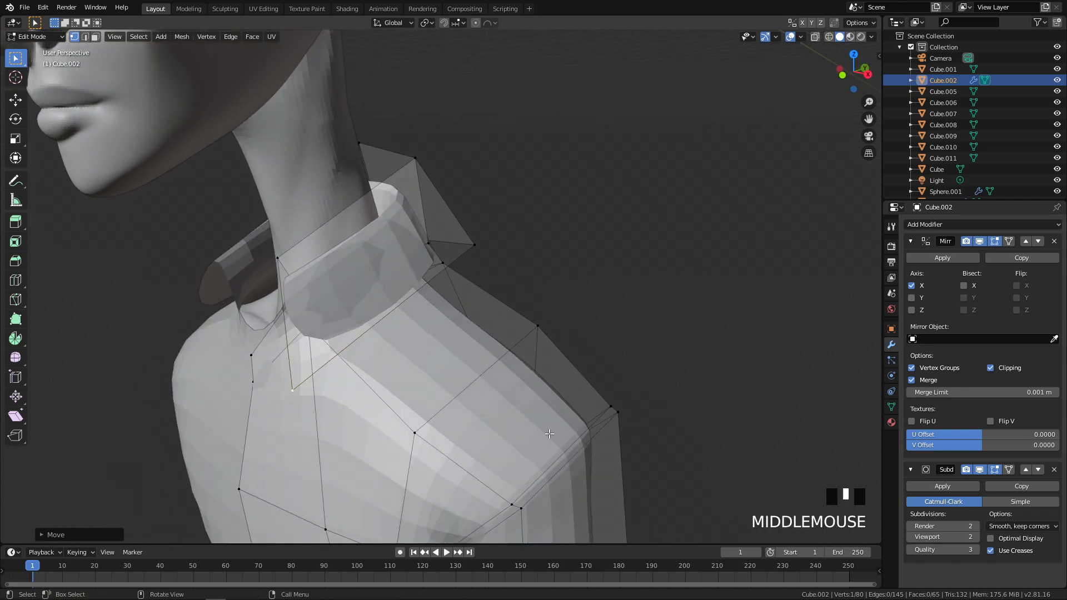
# Cut a new edge across the collar flap near its front edge, from the fold down to the lower edge
pyautogui.hotkey('ctrl', 'r')
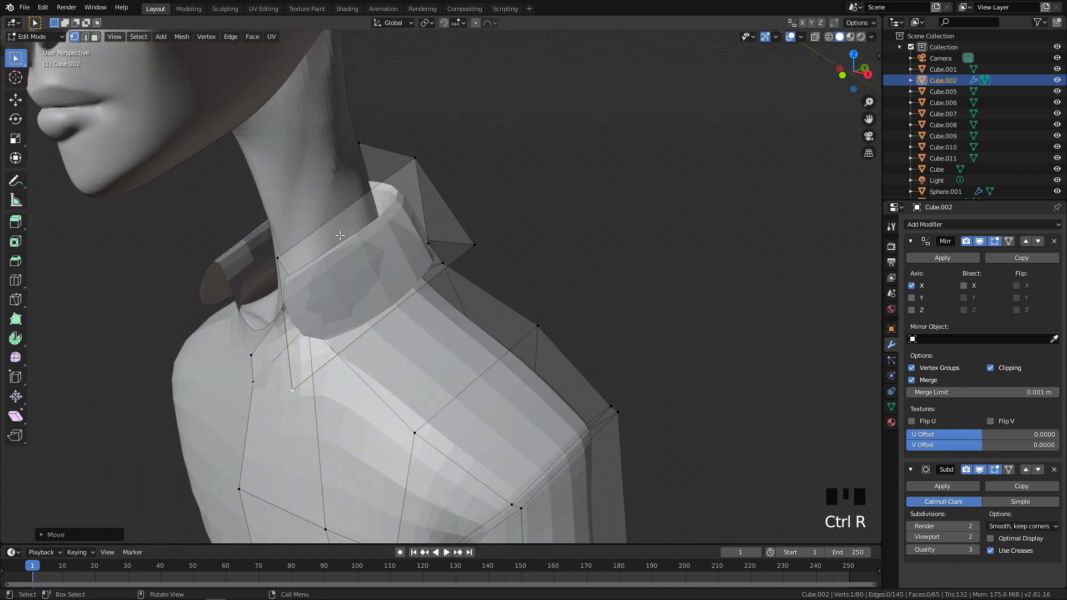
pyautogui.press('k')
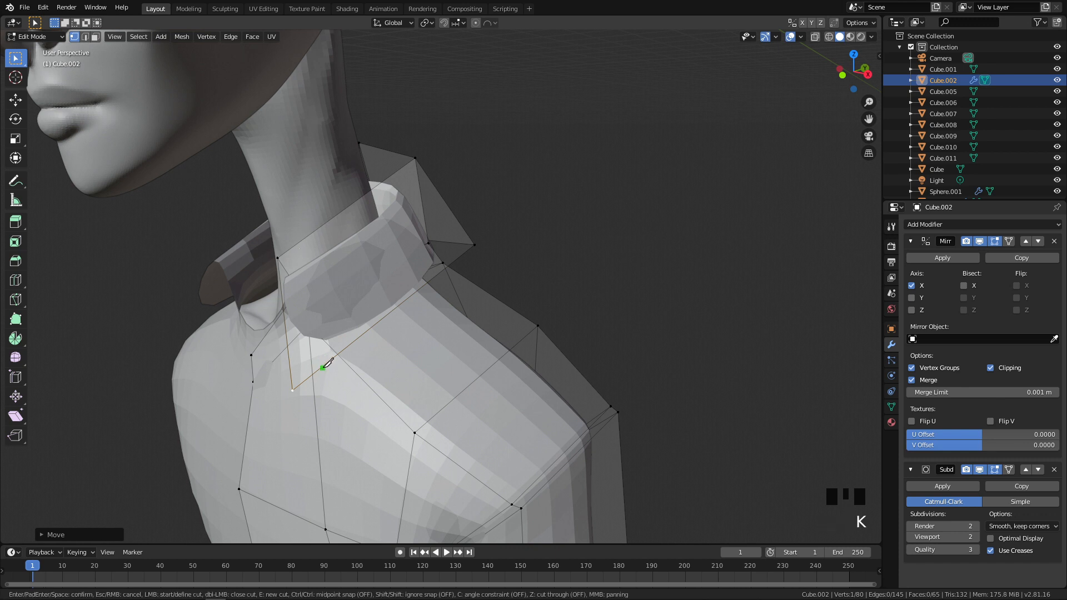
pyautogui.click(305, 239)
pyautogui.press('Return')
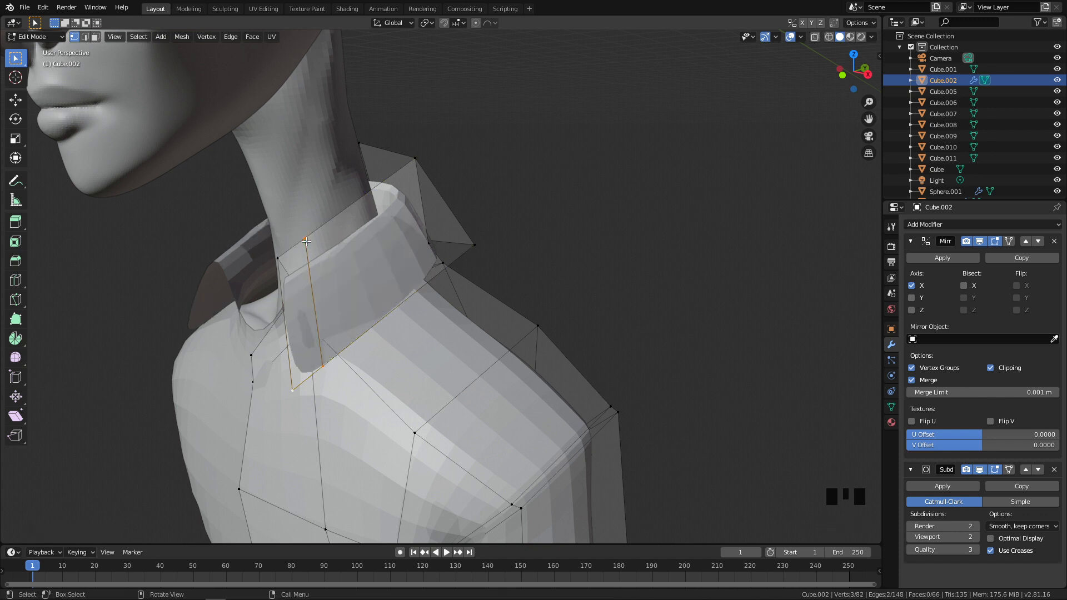
# Slide the new edge forward so it runs close beside the collar flap's front edge
pyautogui.doubleClick(312, 291)
pyautogui.press('g')
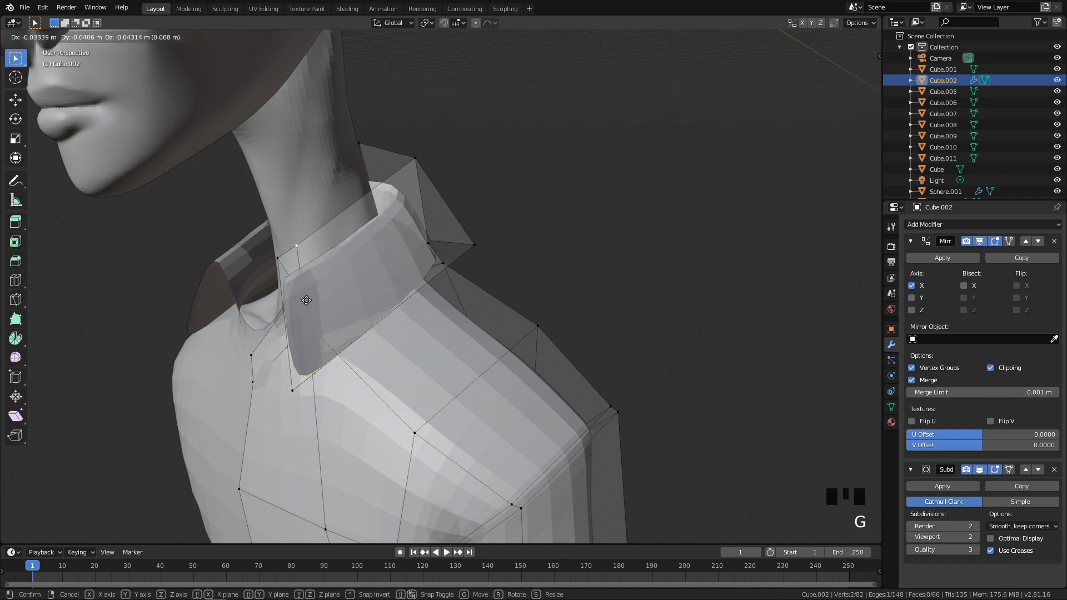
pyautogui.rightClick(306, 296)
pyautogui.press('g')
pyautogui.press('g')
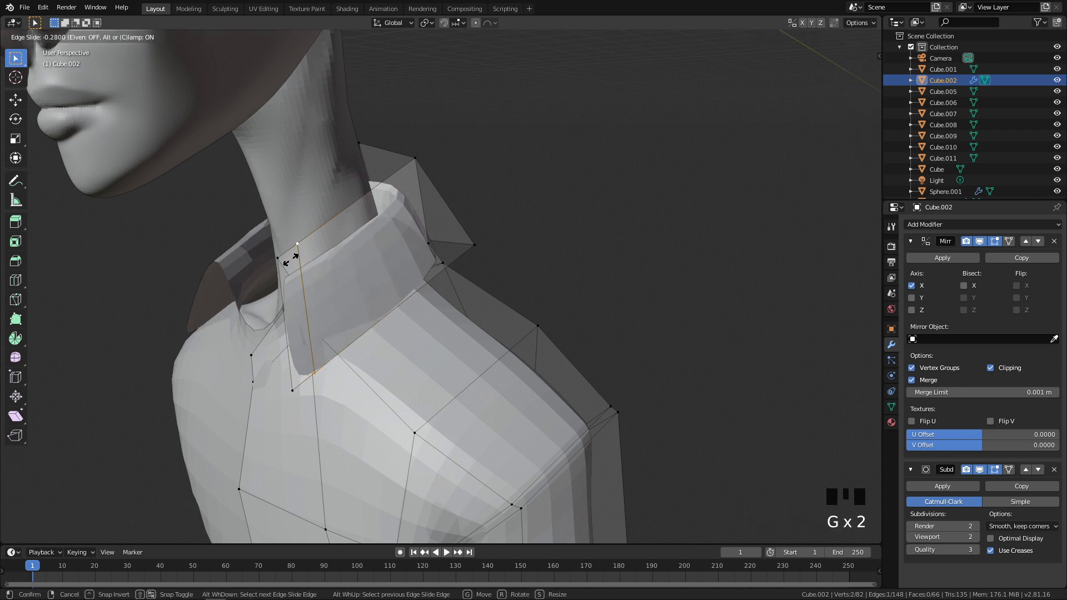
pyautogui.click(266, 291)
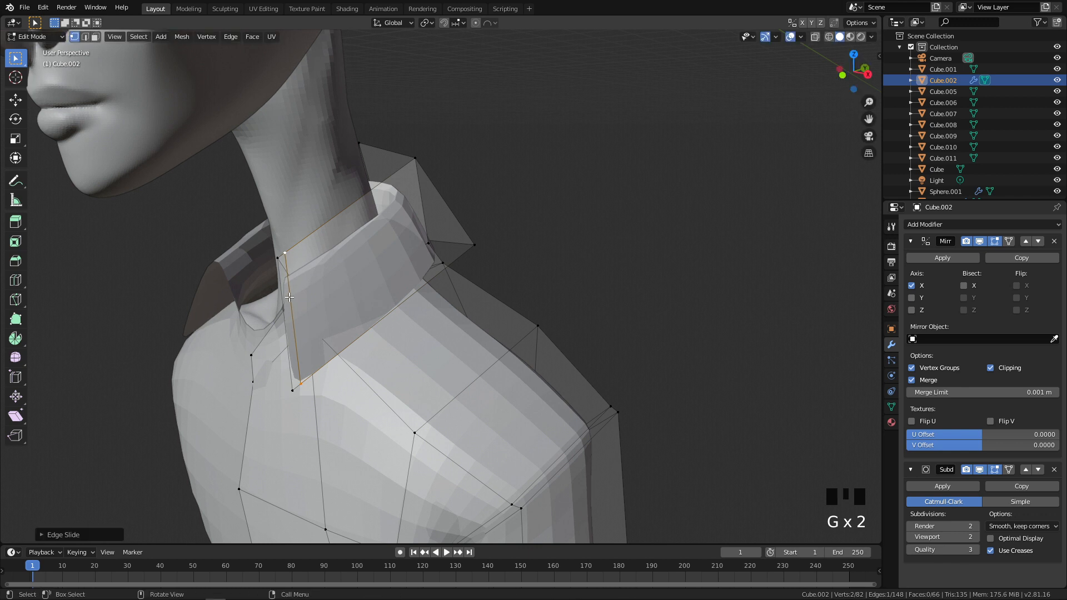
# In the side view, move the flap's lower front corner vertices backward and slightly up to shorten the collar point
pyautogui.moveTo(265, 291); pyautogui.dragTo(245, 285, button='middle')
pyautogui.scroll(2, 243, 285)
pyautogui.moveTo(302, 399); pyautogui.dragTo(282, 397, button='middle')
pyautogui.press('q')
pyautogui.moveTo(191, 316); pyautogui.dragTo(212, 336)
pyautogui.press('g')
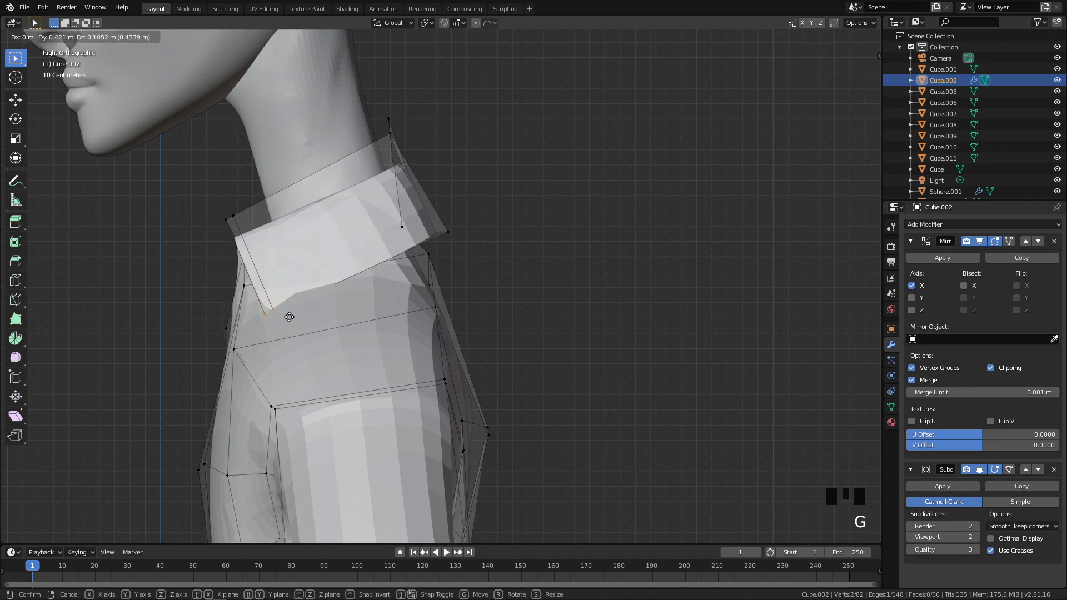
pyautogui.click(279, 309)
# Add a loop cut around the collar flap, centred between the fold and the lower edge
pyautogui.press('q')
pyautogui.scroll(-1, 700, 188)
pyautogui.scroll(-2, 701, 188)
pyautogui.hotkey('alt', 'a')
pyautogui.scroll(4, 590, 226)
pyautogui.hotkey('ctrl', 'r')
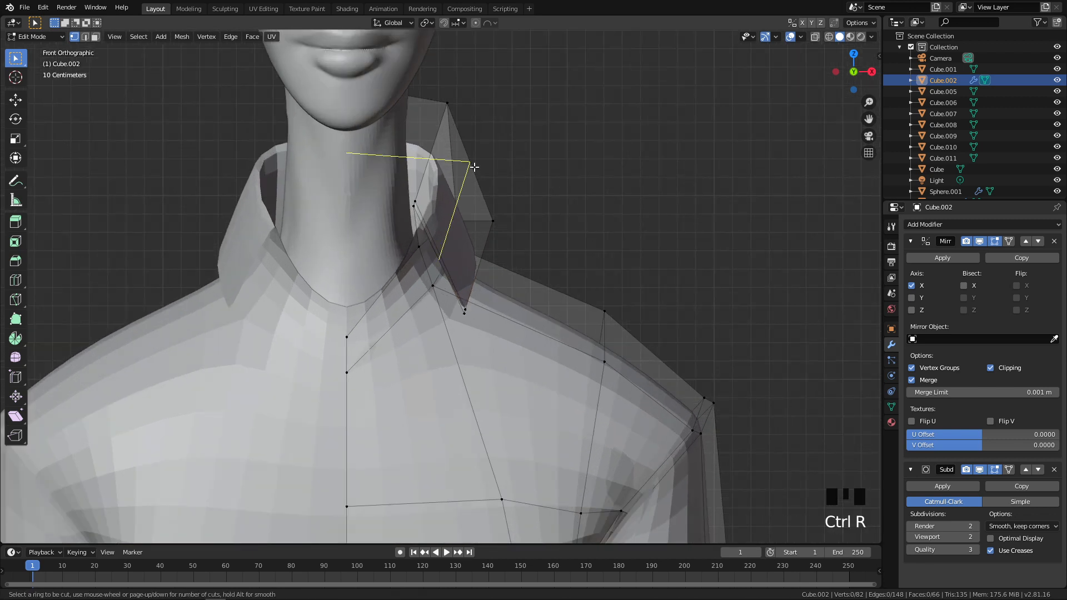
pyautogui.moveTo(489, 172); pyautogui.dragTo(457, 184, button='middle')
pyautogui.hotkey('ctrl', 'r')
pyautogui.click(450, 189)
pyautogui.rightClick(449, 187)
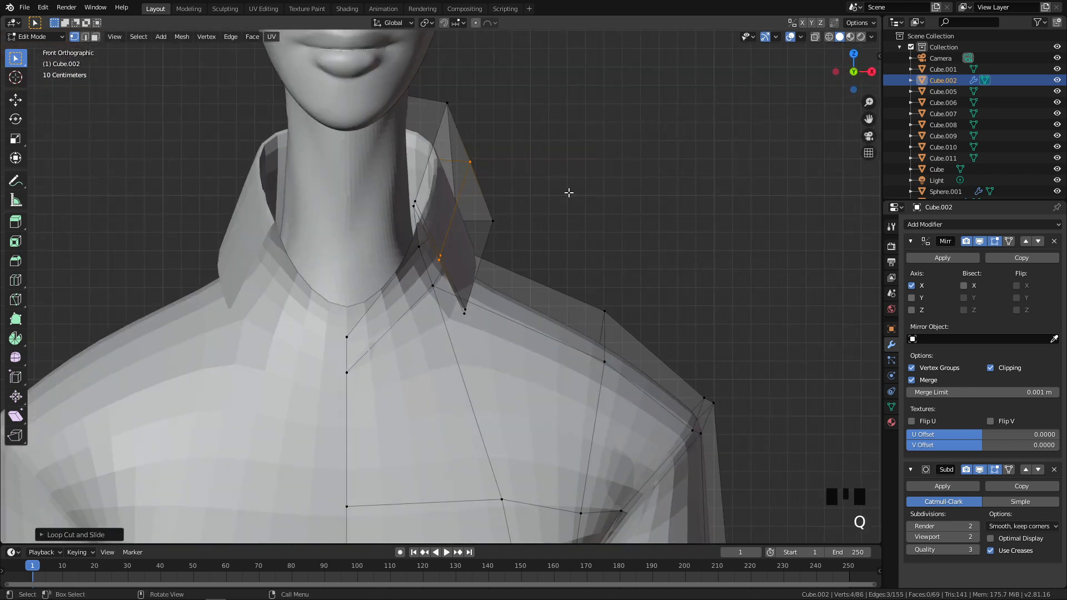
# Scale the flap's middle loop narrower along X and shift it slightly in the front view
pyautogui.press('s')
pyautogui.press('s')
pyautogui.press('x')
pyautogui.click(588, 187)
pyautogui.press('g')
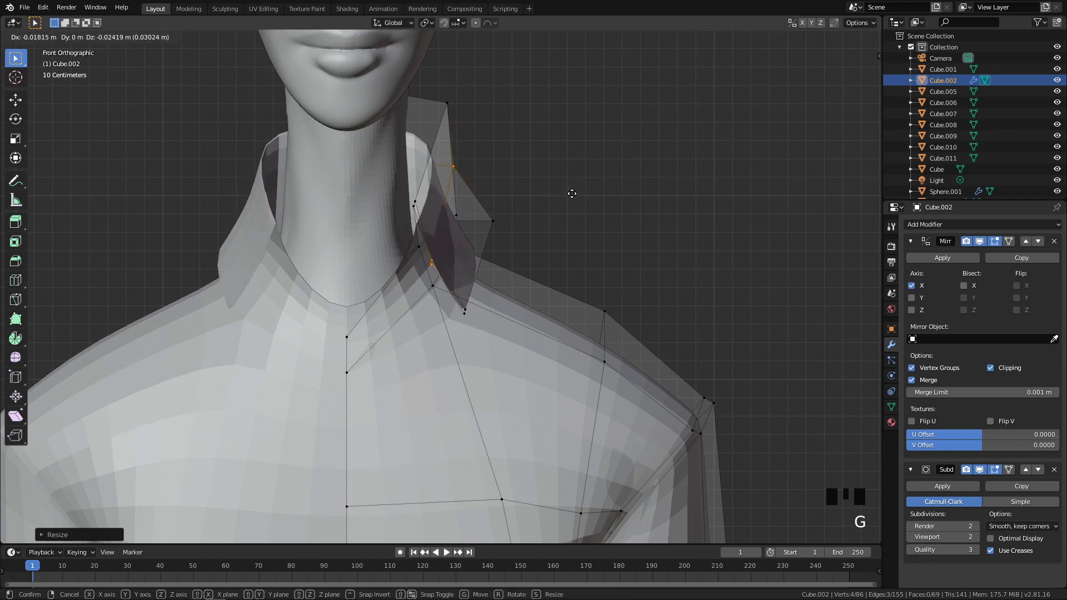
pyautogui.click(576, 196)
# Move the middle loop's rear centre vertex down at the back of the collar
pyautogui.scroll(-4, 535, 231)
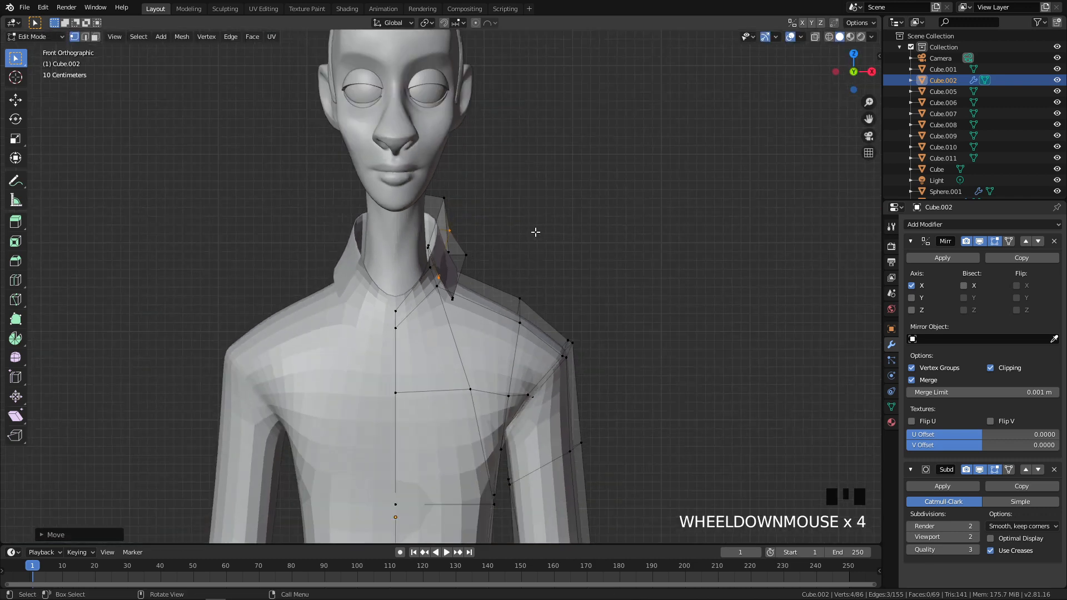
pyautogui.scroll(4, 487, 255)
pyautogui.moveTo(540, 241); pyautogui.dragTo(303, 296, button='middle')
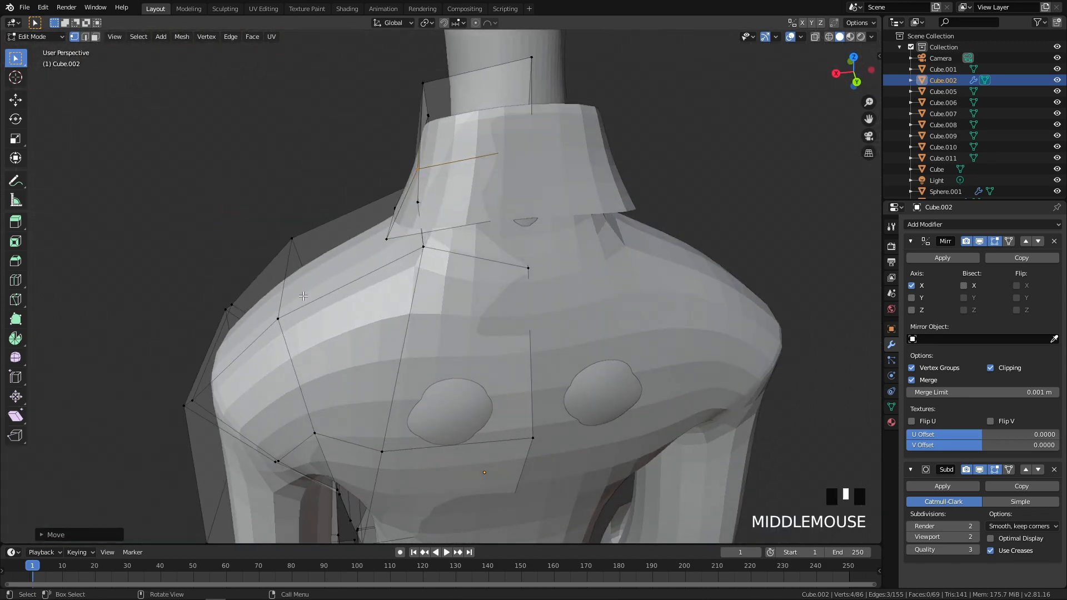
pyautogui.click(536, 143)
pyautogui.press('g')
pyautogui.click(533, 170)
# In the side view, move the middle loop's two front vertices slightly backward and up
pyautogui.press('q')
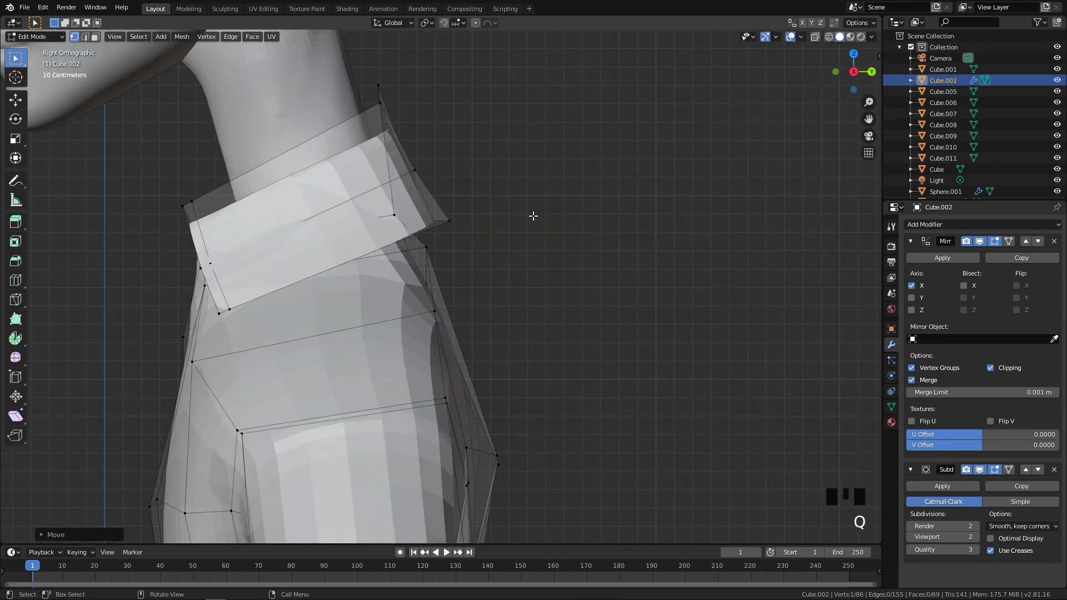
pyautogui.scroll(-2, 433, 245)
pyautogui.scroll(1, 433, 245)
pyautogui.press('z')
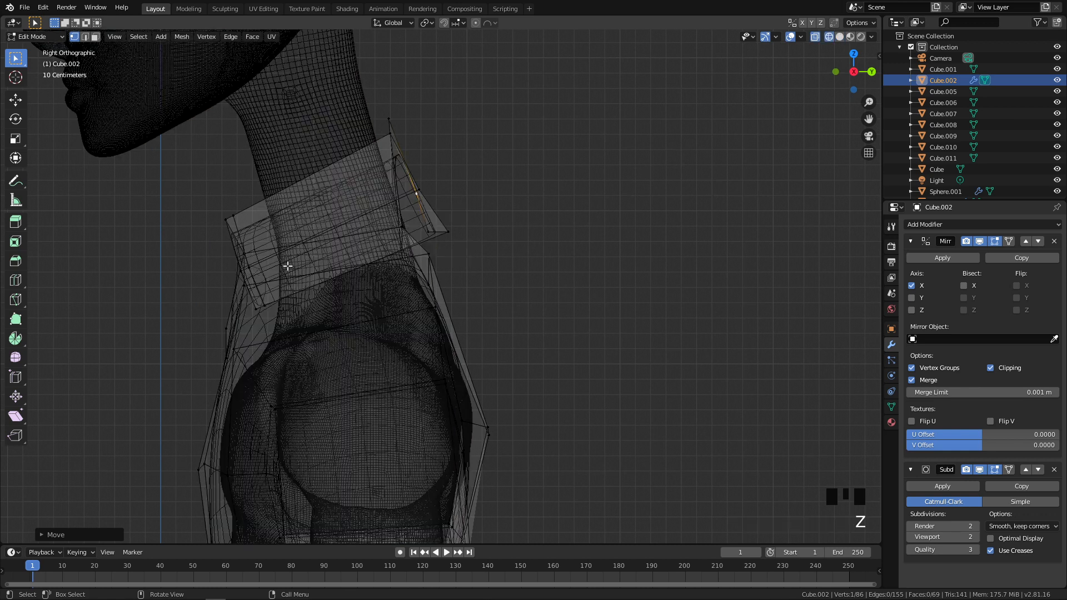
pyautogui.press('z')
pyautogui.moveTo(257, 269); pyautogui.dragTo(256, 270)
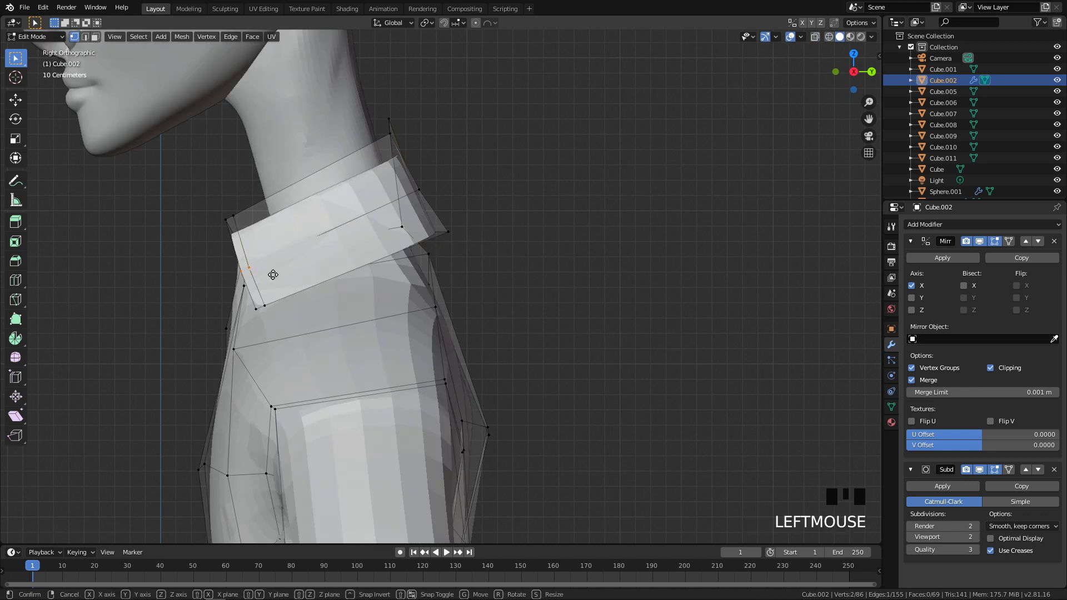
pyautogui.press('g')
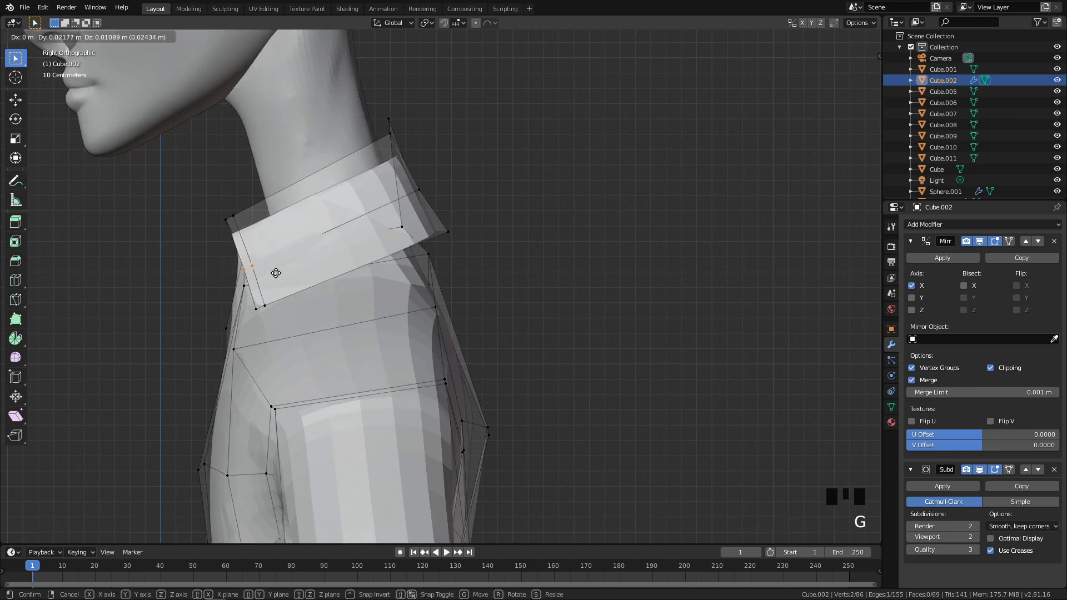
pyautogui.click(278, 273)
# Examine the collar and upper chest from the front and below, outside Edit Mode
pyautogui.press('z')
pyautogui.press('q')
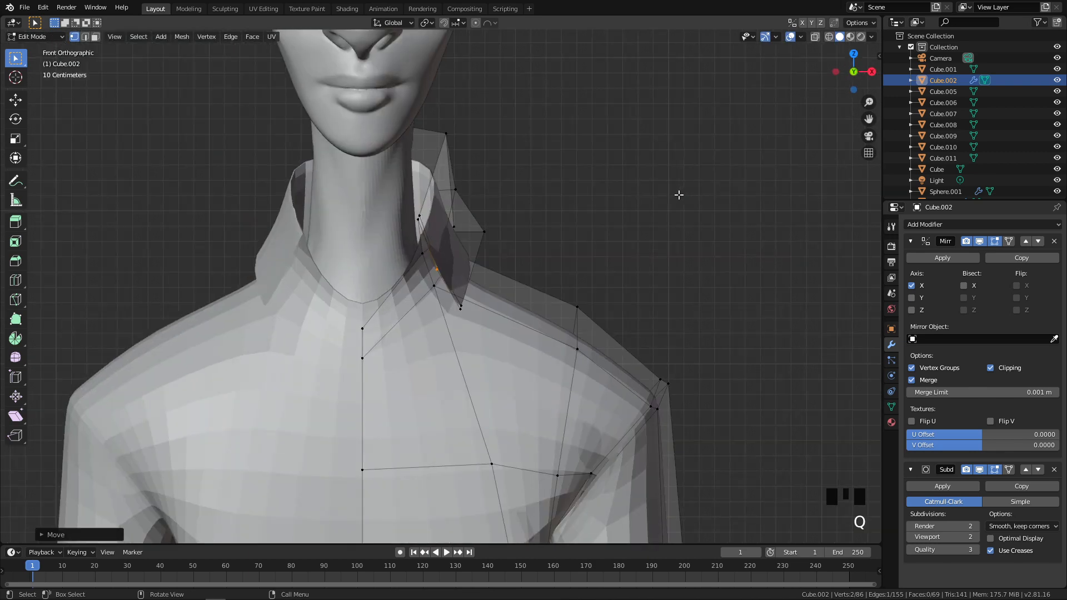
pyautogui.press('z')
pyautogui.press('z')
pyautogui.press('Tab')
pyautogui.keyDown('shift'); pyautogui.moveTo(352, 273); pyautogui.dragTo(352, 192, button='middle'); pyautogui.keyUp('shift')
pyautogui.scroll(-4, 345, 264)
pyautogui.moveTo(418, 325); pyautogui.dragTo(390, 145, button='middle')
pyautogui.scroll(2, 407, 331)
pyautogui.press('Tab')
pyautogui.scroll(1, 379, 248)
# Try a loop cut running parallel to the neckline just below its edge, and undo it
pyautogui.hotkey('ctrl', 'r')
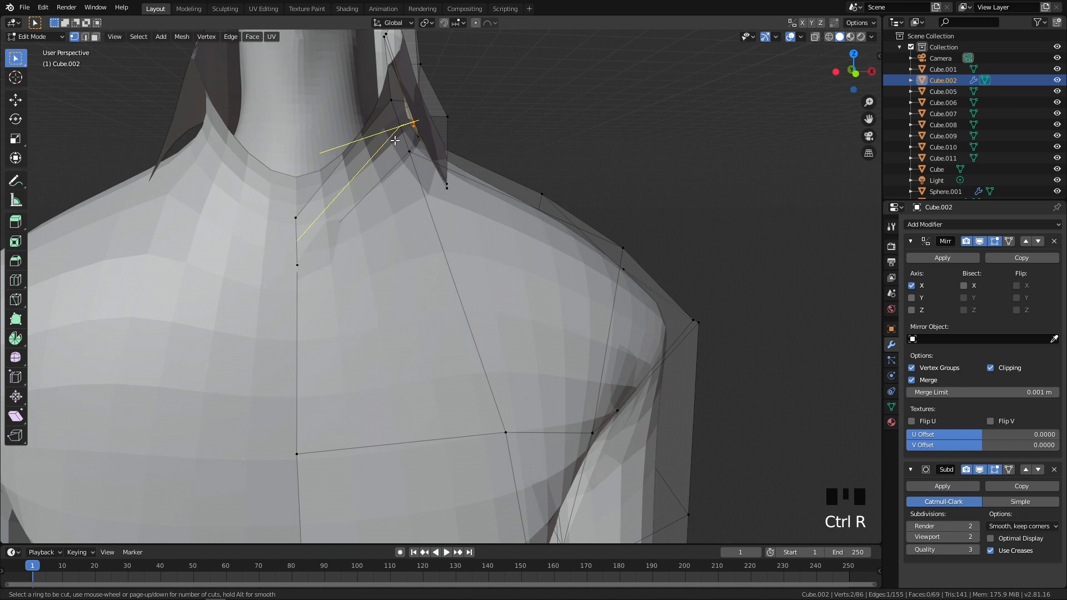
pyautogui.click(392, 144)
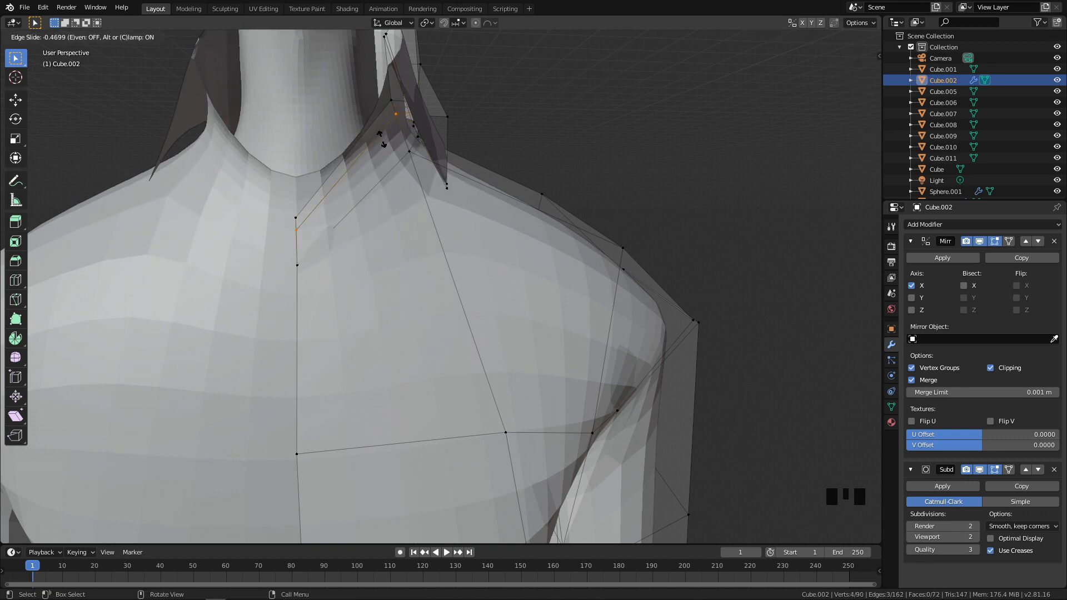
pyautogui.click(393, 159)
pyautogui.moveTo(394, 159); pyautogui.dragTo(397, 173, button='middle')
pyautogui.hotkey('ctrl', 'z')
# Try repositioning the centre front vertices at and just below the neckline
pyautogui.scroll(2, 400, 184)
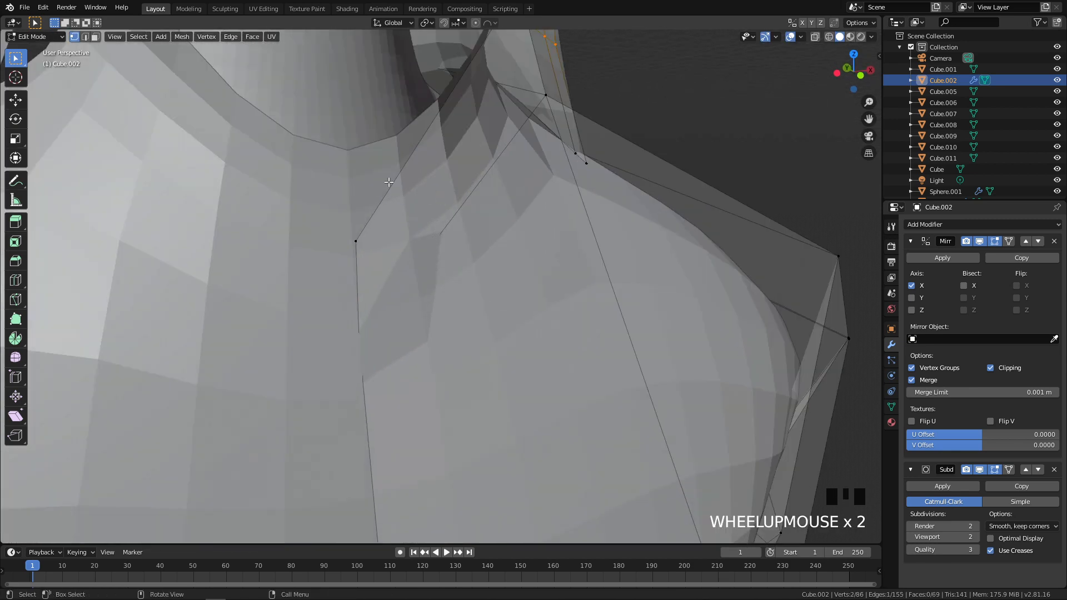
pyautogui.moveTo(356, 151); pyautogui.dragTo(666, 211, button='middle')
pyautogui.press('q')
pyautogui.keyDown('shift'); pyautogui.moveTo(730, 115); pyautogui.dragTo(667, 166, button='middle'); pyautogui.keyUp('shift')
pyautogui.keyDown('shift'); pyautogui.moveTo(311, 267); pyautogui.dragTo(538, 242, button='middle'); pyautogui.keyUp('shift')
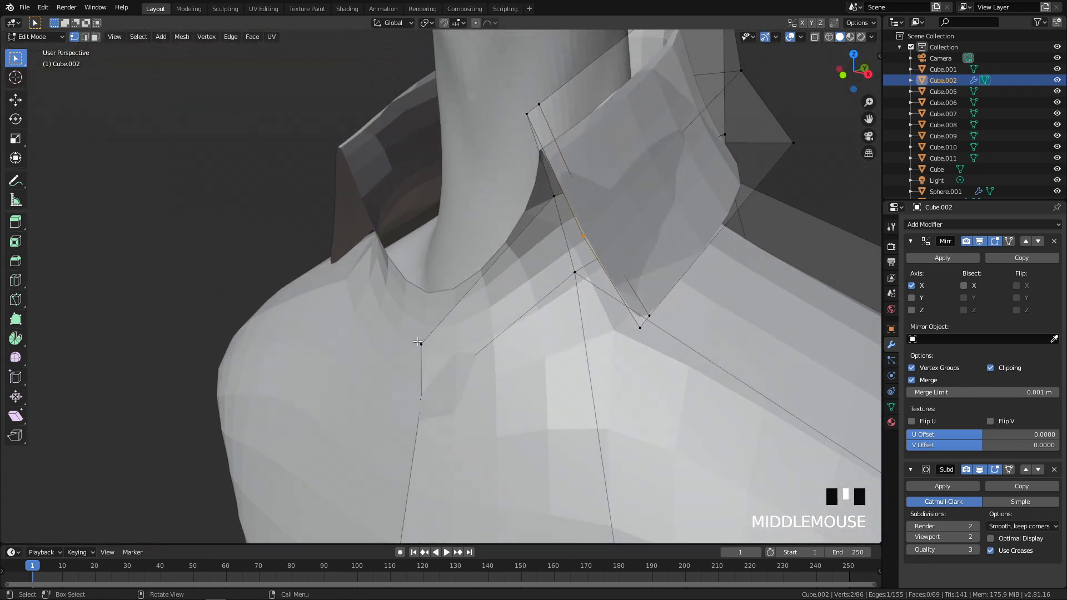
pyautogui.click(423, 338)
pyautogui.press('g')
pyautogui.click(445, 191)
pyautogui.press('q')
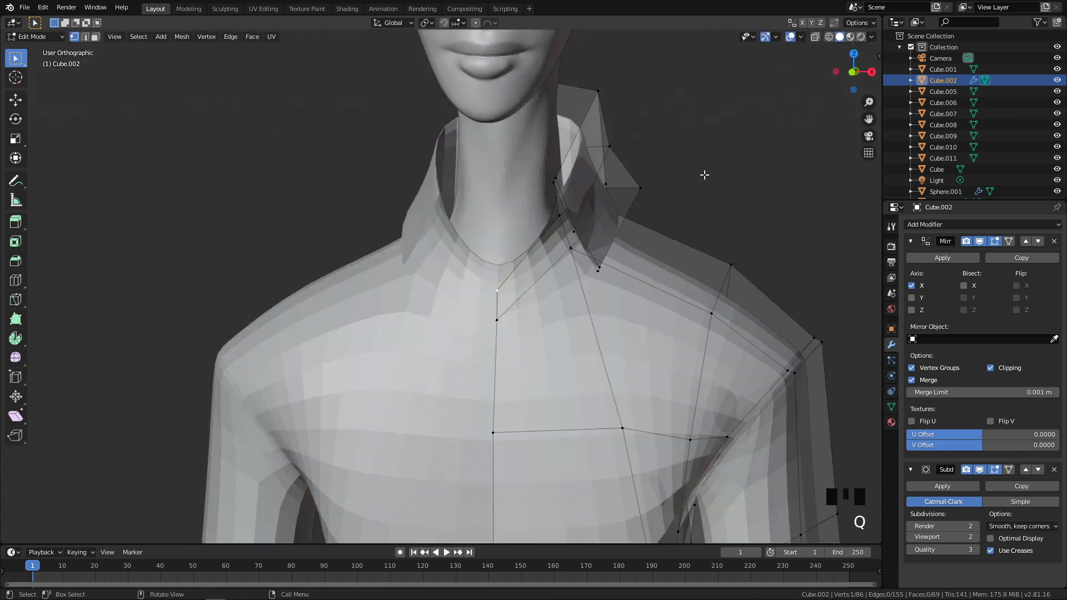
pyautogui.scroll(2, 703, 171)
pyautogui.keyDown('shift'); pyautogui.moveTo(525, 304); pyautogui.dragTo(508, 244, button='middle'); pyautogui.keyUp('shift')
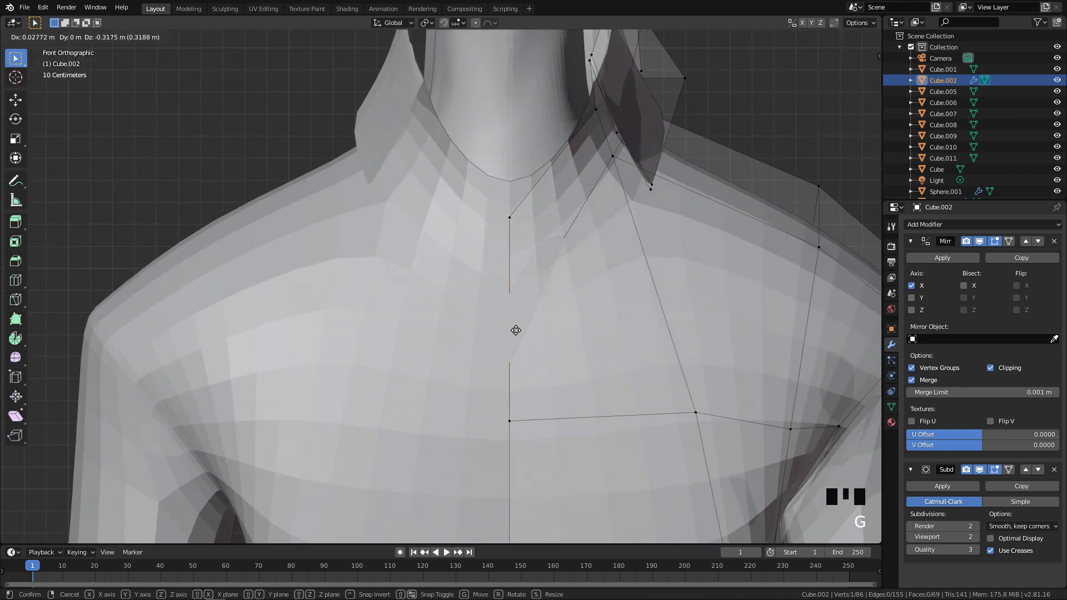
# Try a vertical loop cut down the shirt front midway between the centre line and the next edge, and undo it
pyautogui.hotkey('ctrl', 'r')
pyautogui.click(533, 179)
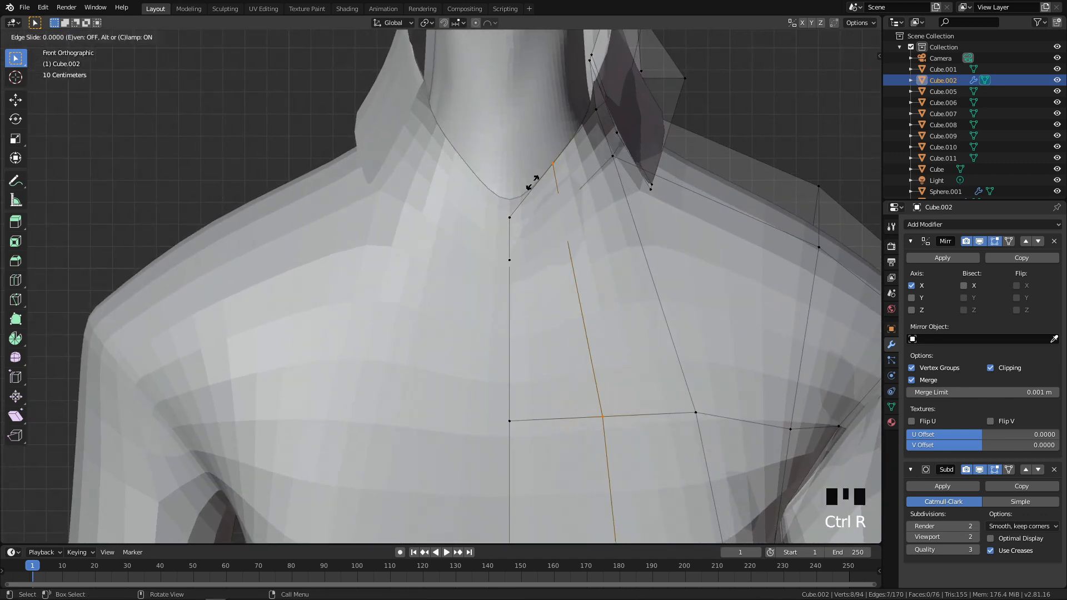
pyautogui.click(503, 203)
pyautogui.scroll(-4, 503, 203)
pyautogui.keyDown('shift'); pyautogui.moveTo(500, 278); pyautogui.dragTo(533, 244, button='middle'); pyautogui.keyUp('shift')
pyautogui.scroll(2, 472, 200)
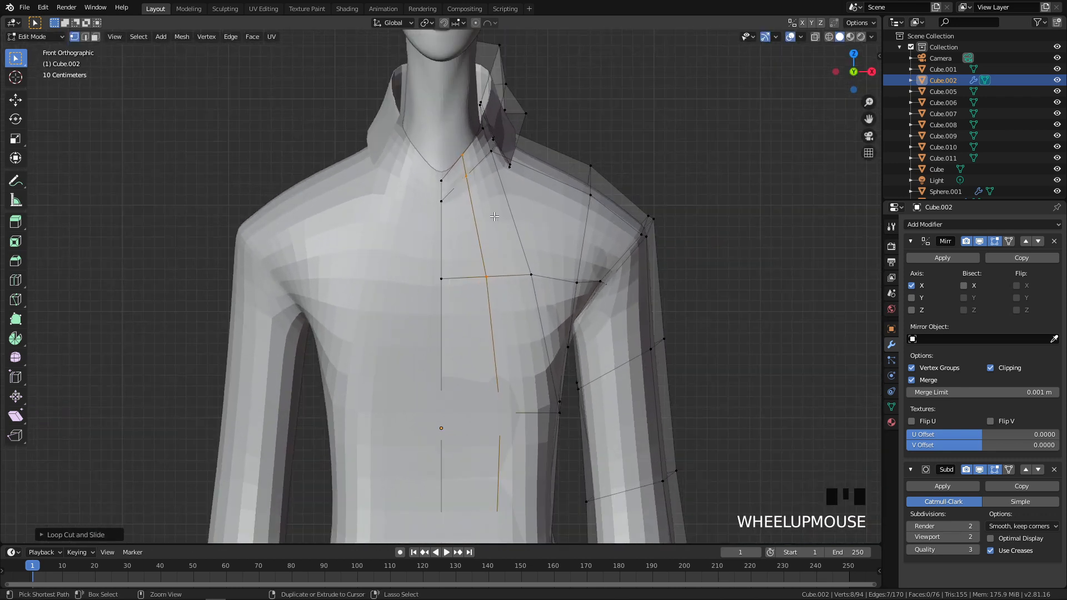
pyautogui.hotkey('ctrl', 'z')
# Add a vertical loop cut down the shirt front and slide it by about -0.89, close beside the centre line
pyautogui.hotkey('ctrl', 'r')
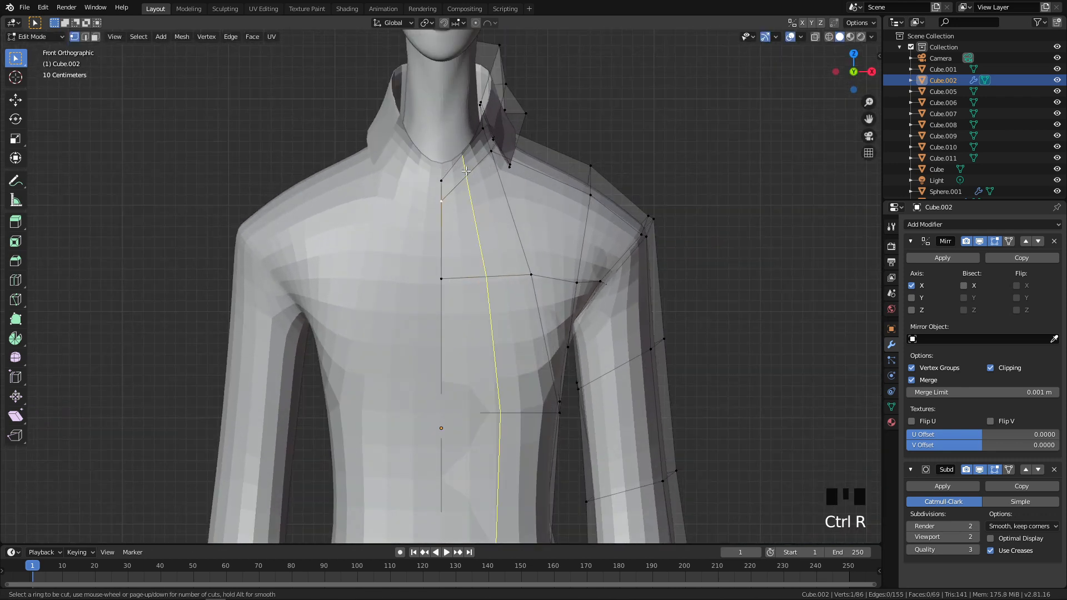
pyautogui.click(466, 171)
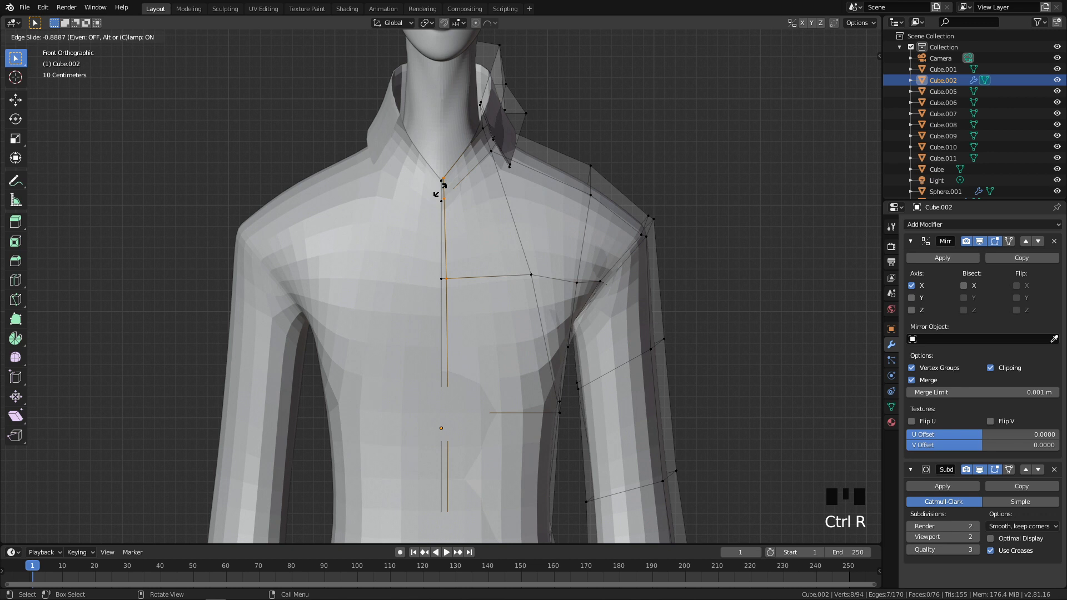
pyautogui.click(439, 189)
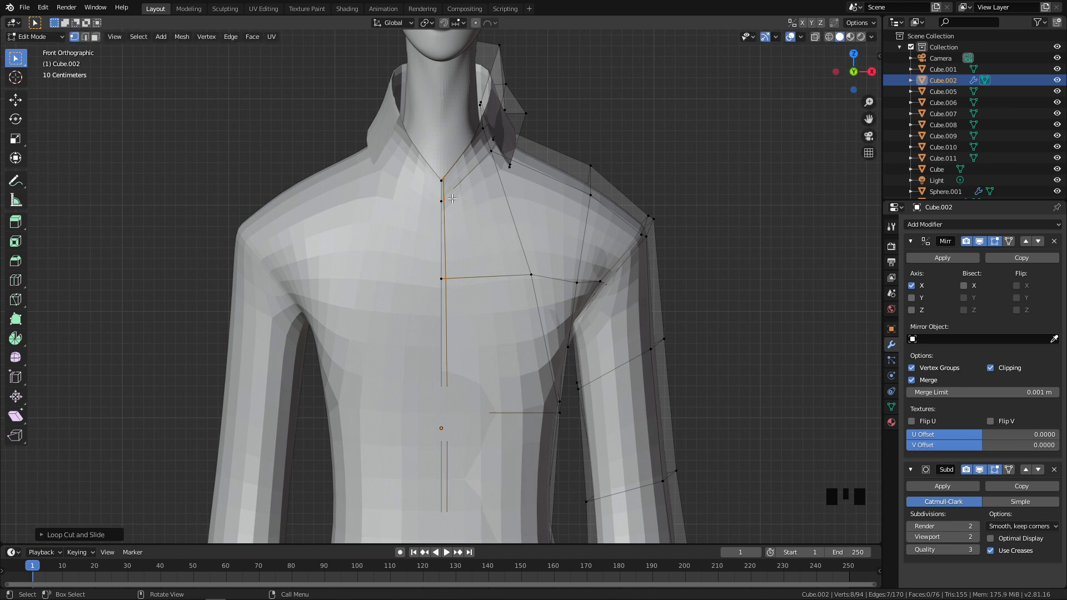
# Slide the new loop's top two vertices along their edges so the centre front strip stays even below the neckline
pyautogui.scroll(1, 439, 189)
pyautogui.keyDown('shift'); pyautogui.moveTo(393, 445); pyautogui.dragTo(394, 309, button='middle'); pyautogui.keyUp('shift')
pyautogui.scroll(-2, 394, 310)
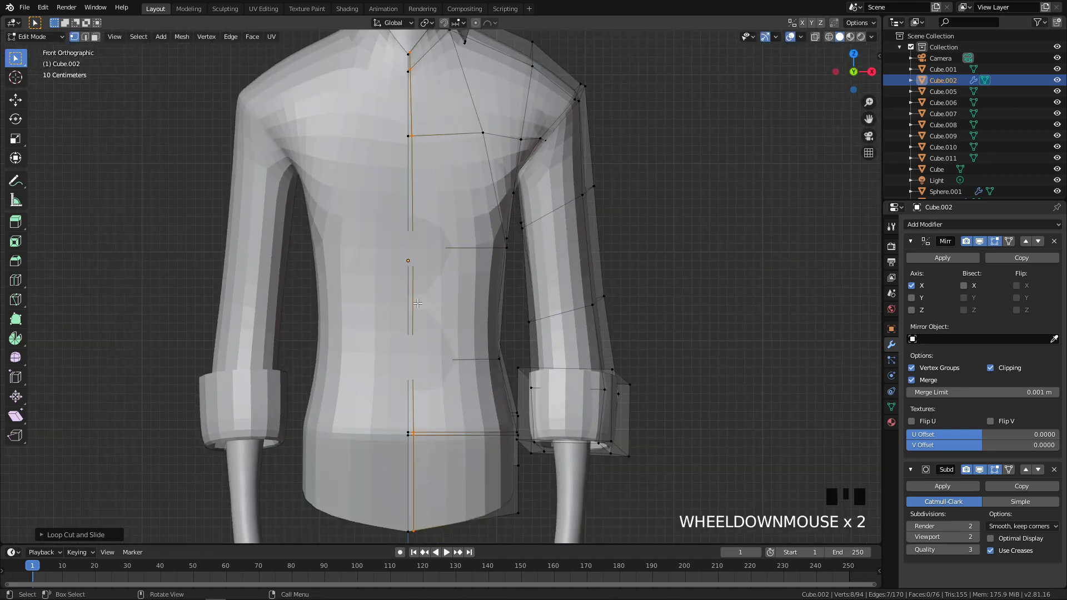
pyautogui.keyDown('shift'); pyautogui.moveTo(413, 215); pyautogui.dragTo(412, 266, button='middle'); pyautogui.keyUp('shift')
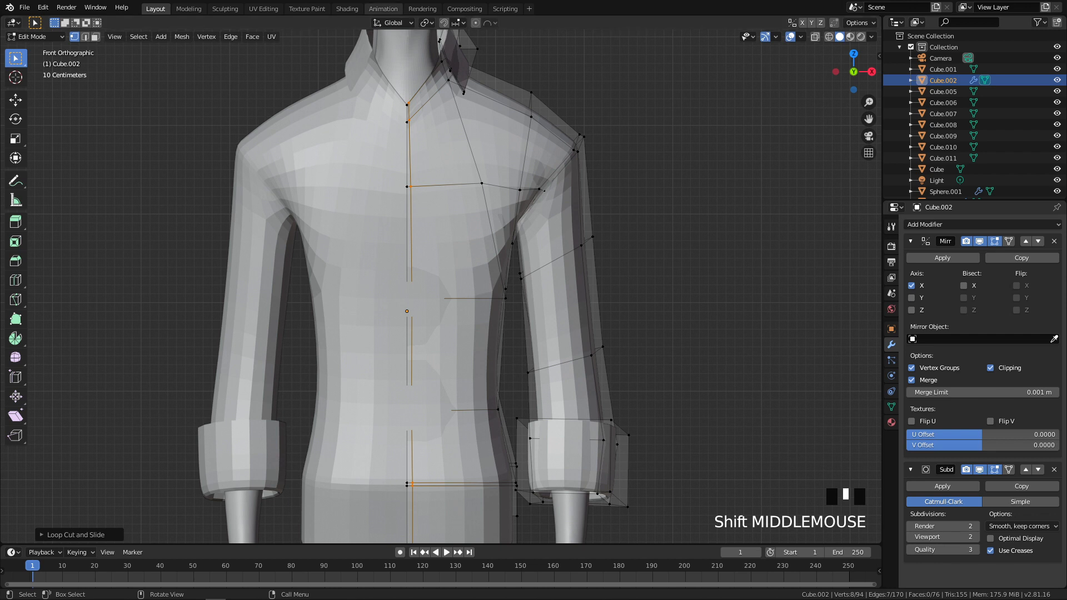
pyautogui.scroll(2, 413, 163)
pyautogui.keyDown('shift'); pyautogui.moveTo(395, 77); pyautogui.dragTo(394, 188, button='middle'); pyautogui.keyUp('shift')
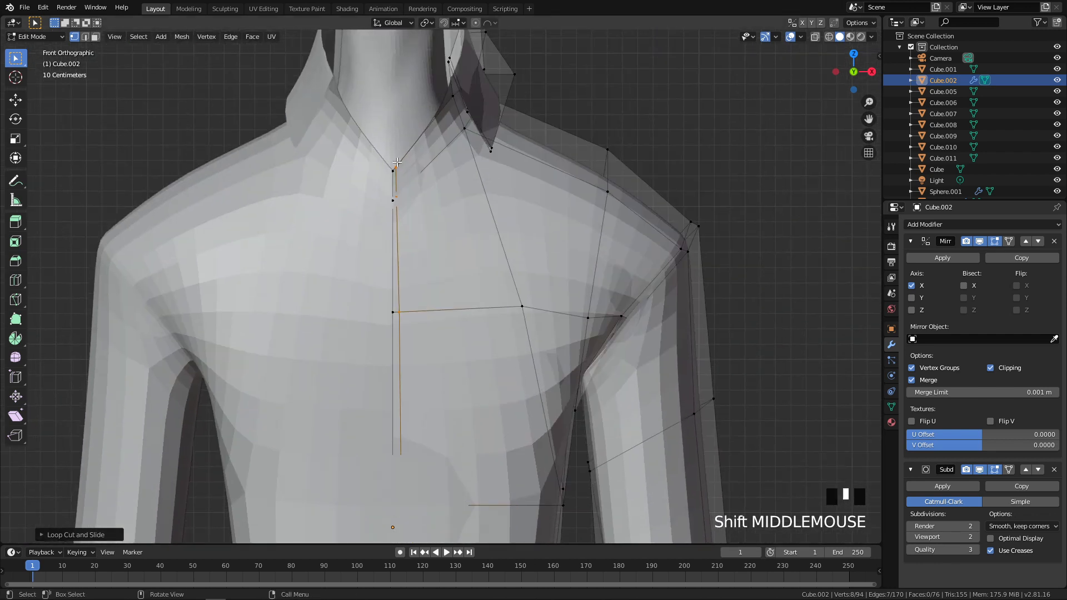
pyautogui.click(397, 161)
pyautogui.press('g')
pyautogui.press('g')
pyautogui.click(397, 194)
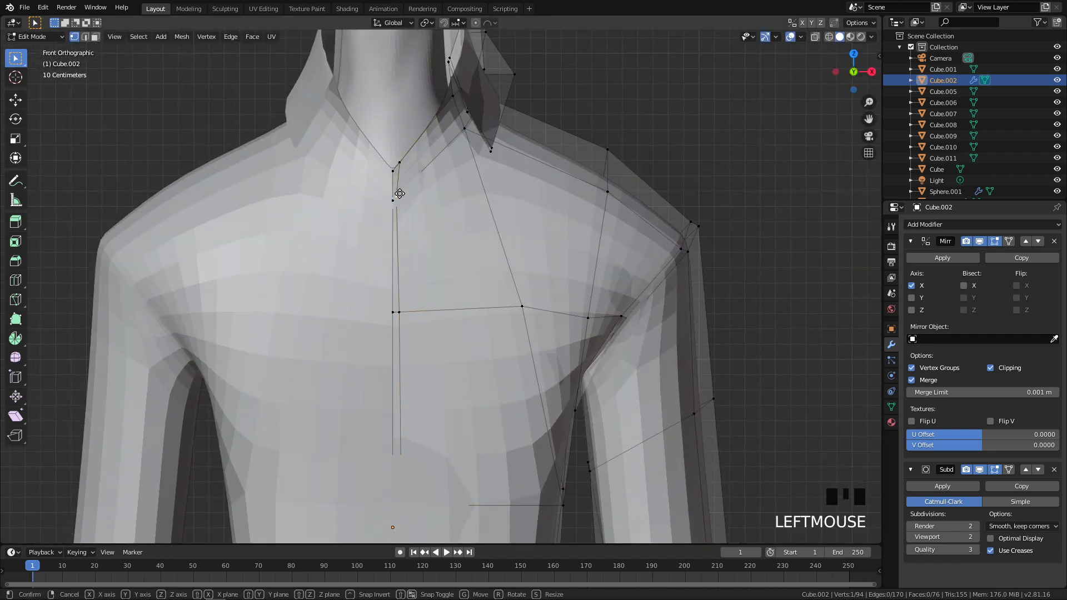
pyautogui.press('g')
pyautogui.press('g')
pyautogui.click(401, 192)
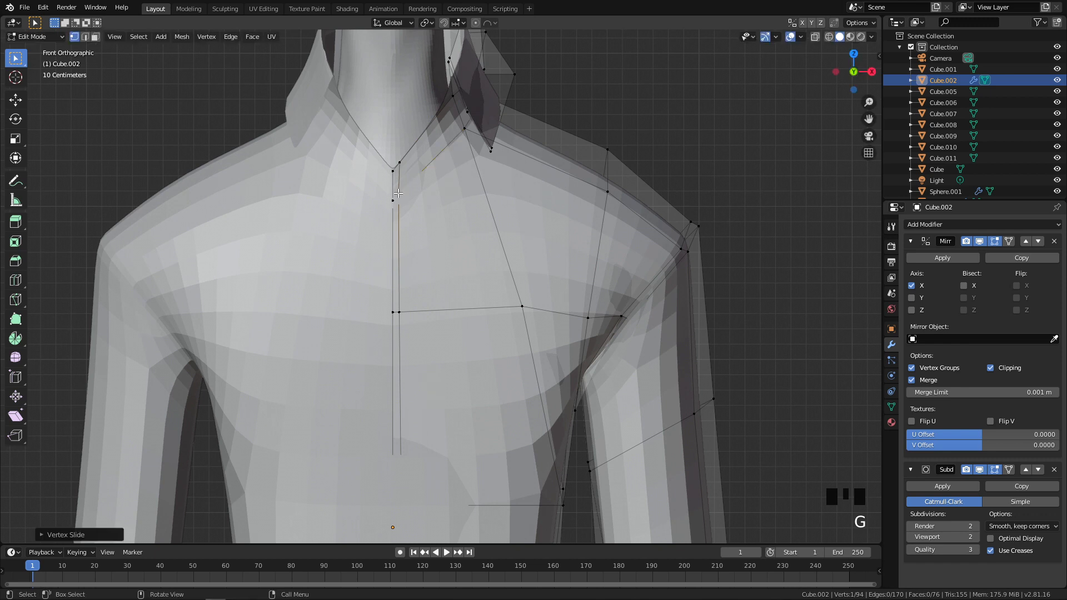
# Select the narrow face strip down the shirt's centre front and extrude it slightly outward
pyautogui.press('3')
pyautogui.tripleClick(397, 200)
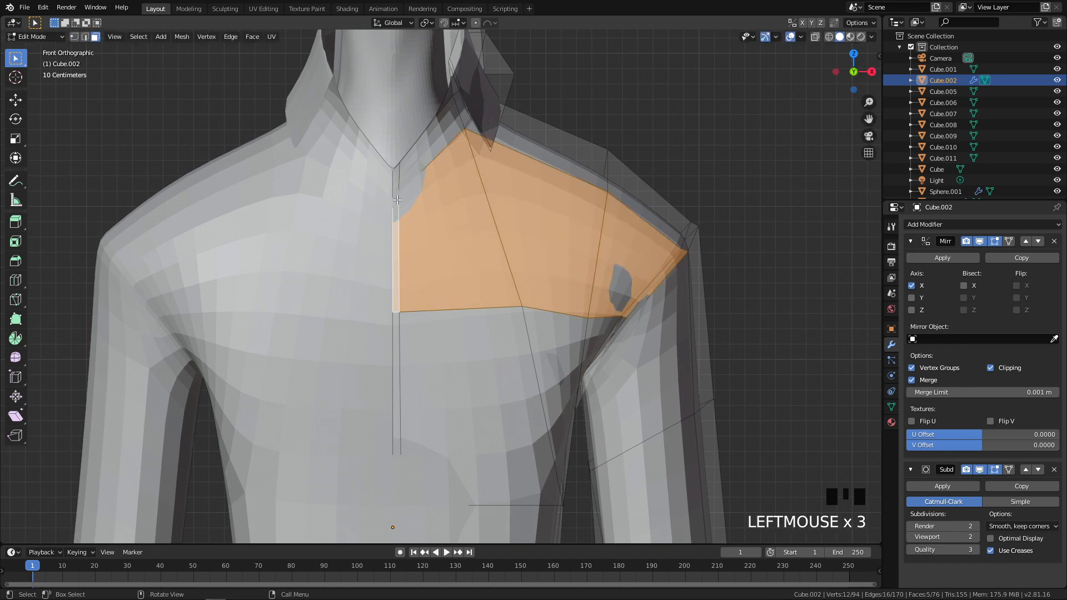
pyautogui.click(395, 183)
pyautogui.keyDown('shift'); pyautogui.moveTo(394, 182); pyautogui.dragTo(382, 110, button='middle'); pyautogui.keyUp('shift')
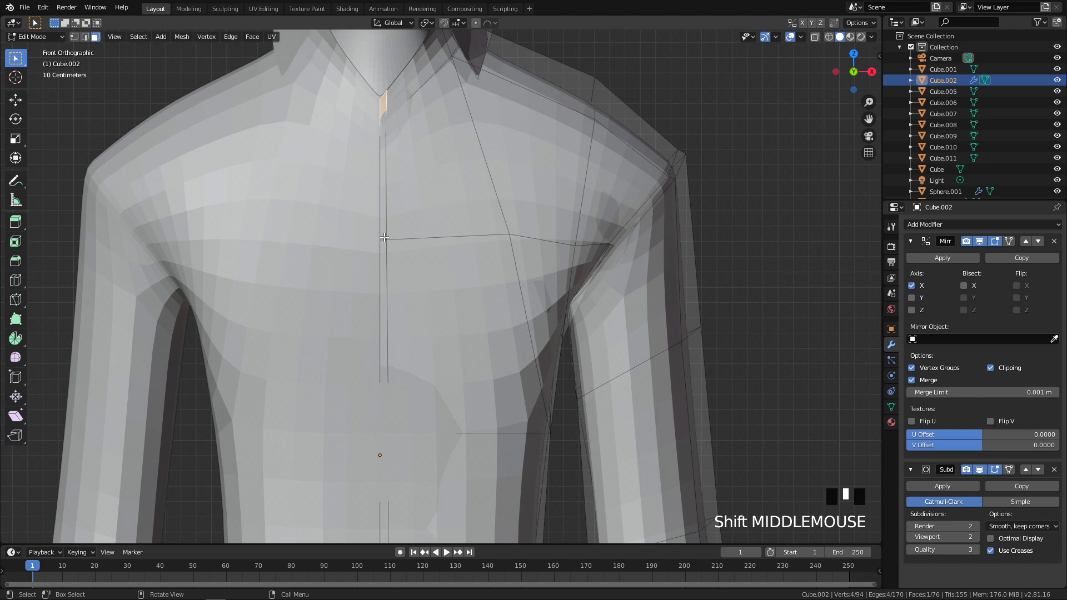
pyautogui.click(384, 238)
pyautogui.tripleClick(384, 238)
pyautogui.scroll(-2, 384, 238)
pyautogui.keyDown('shift'); pyautogui.moveTo(384, 203); pyautogui.dragTo(385, 220, button='middle'); pyautogui.keyUp('shift')
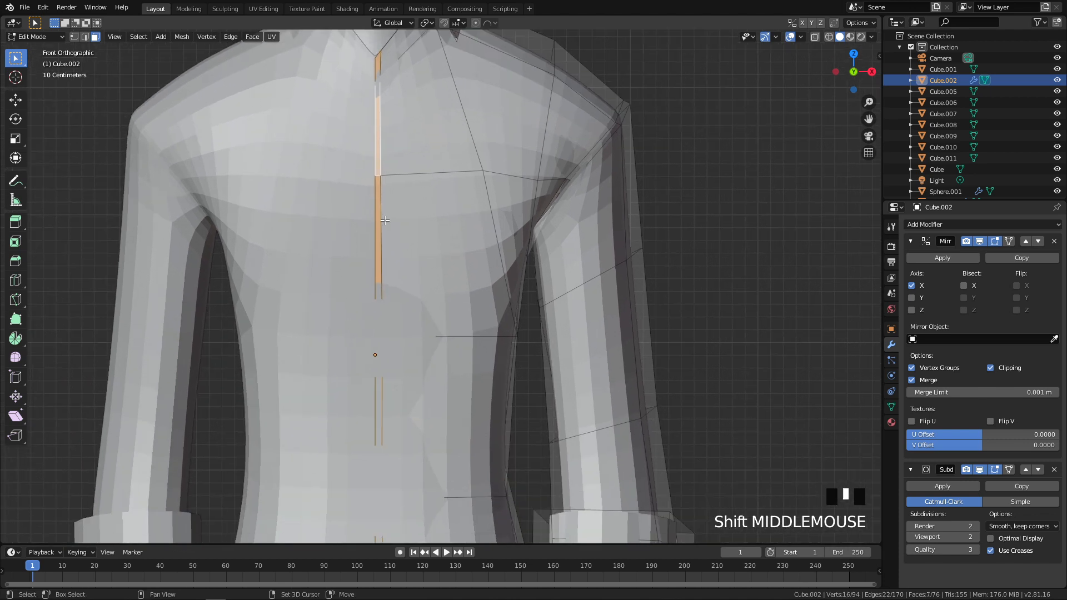
pyautogui.tripleClick(377, 175)
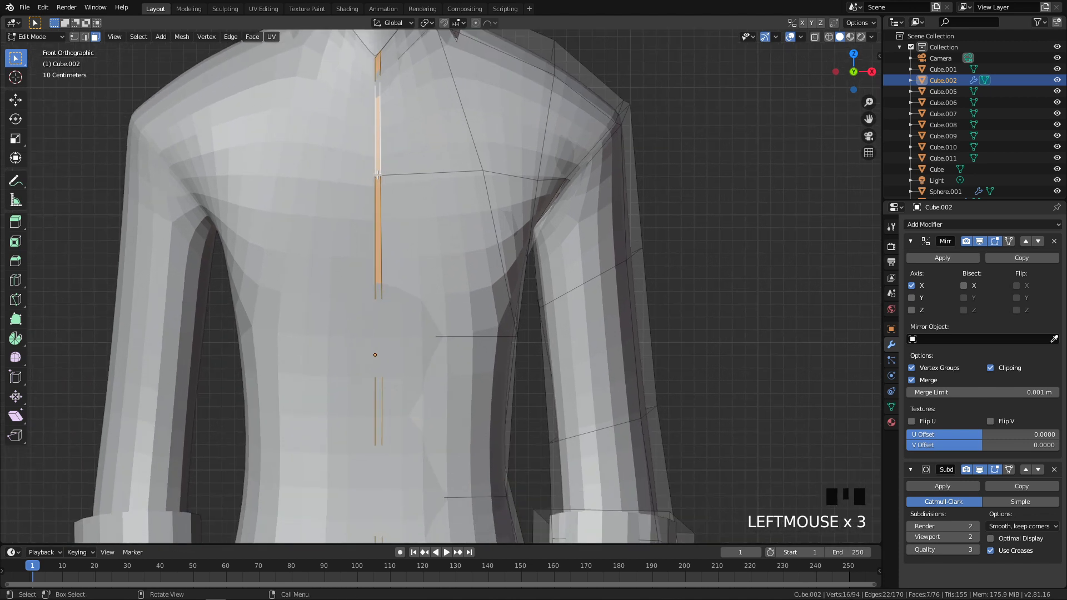
pyautogui.scroll(-2, 375, 76)
pyautogui.keyDown('shift'); pyautogui.moveTo(367, 211); pyautogui.dragTo(373, 304, button='middle'); pyautogui.keyUp('shift')
pyautogui.scroll(2, 335, 224)
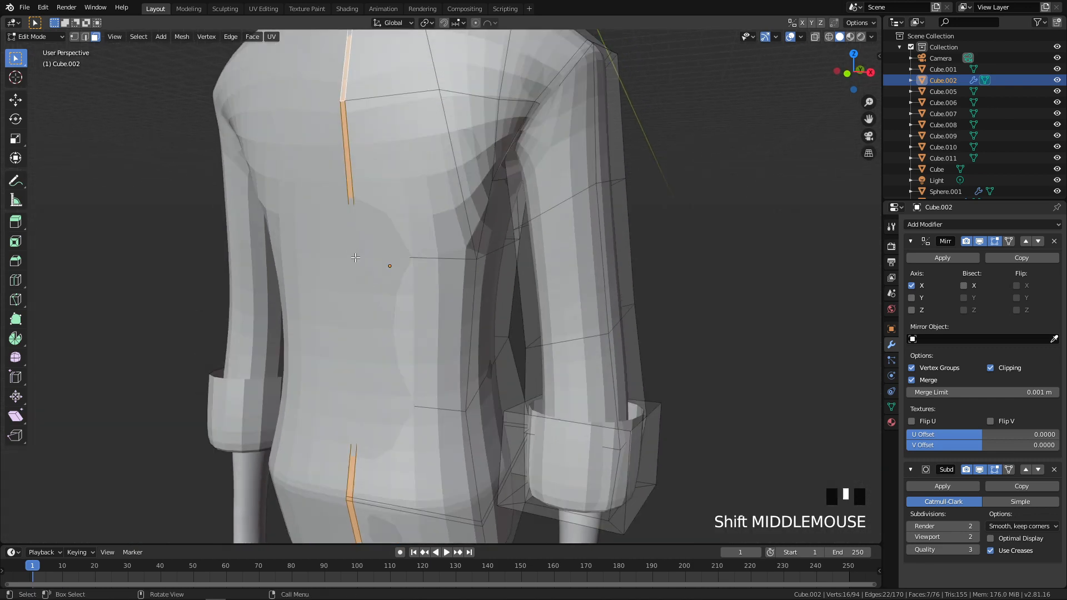
pyautogui.press('q')
pyautogui.scroll(2, 332, 255)
pyautogui.keyDown('shift'); pyautogui.moveTo(329, 242); pyautogui.dragTo(405, 244, button='middle'); pyautogui.keyUp('shift')
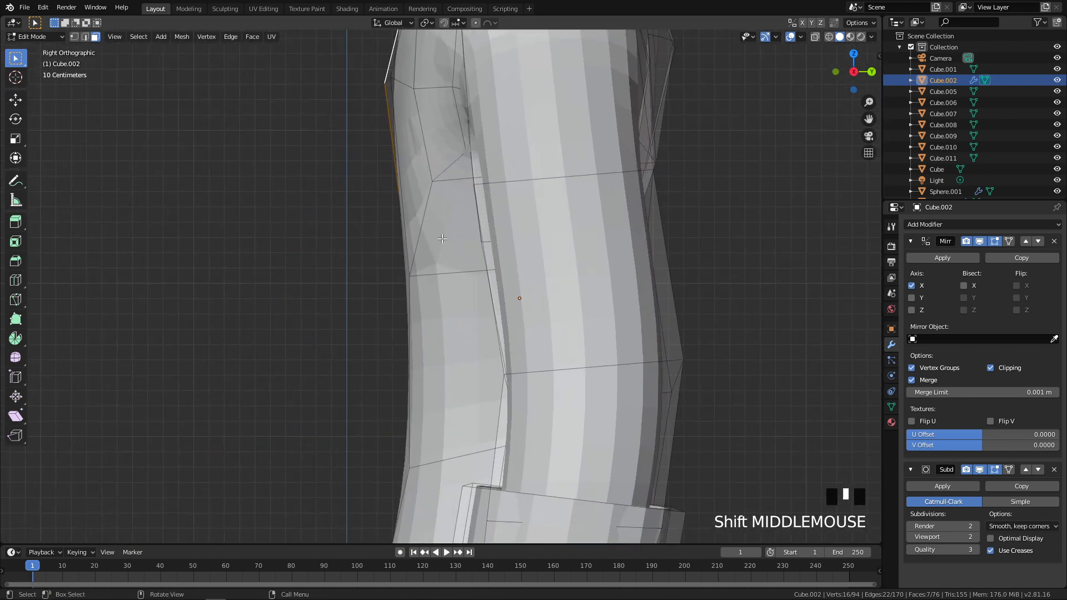
pyautogui.press('e')
pyautogui.click(436, 238)
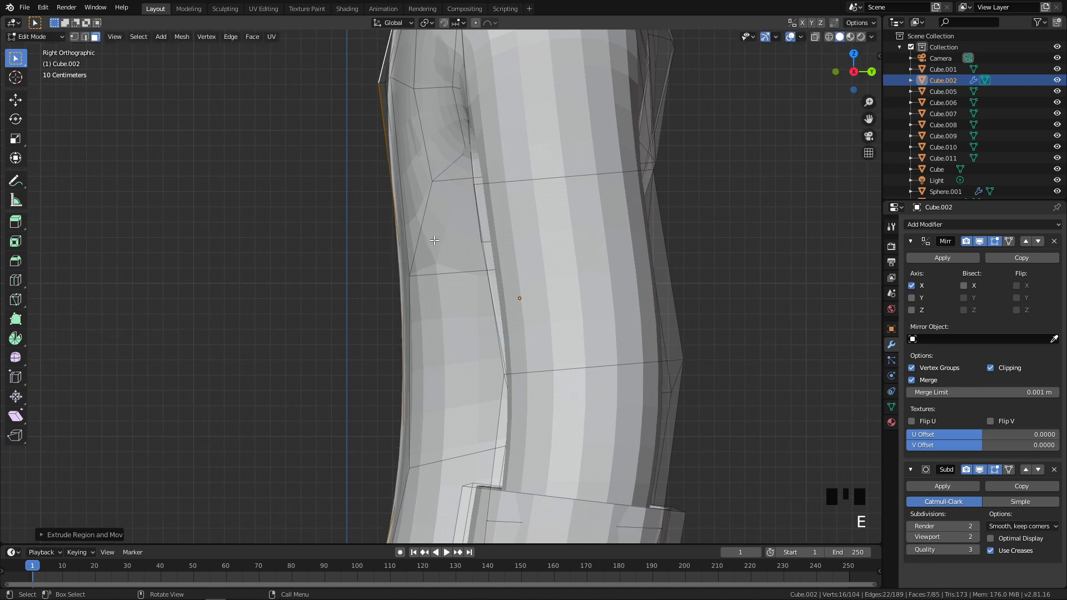
pyautogui.moveTo(436, 238); pyautogui.dragTo(514, 239, button='middle')
pyautogui.scroll(-2, 514, 239)
pyautogui.press('q')
pyautogui.hotkey('alt', 'a')
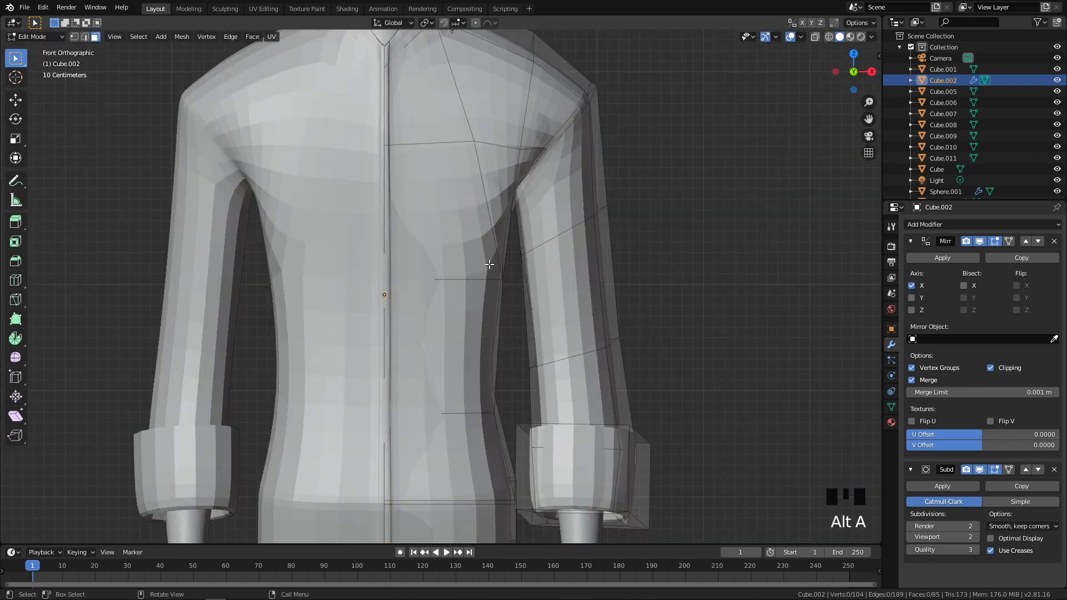
# Nudge the extruded strip's outer vertices at the neckline slightly away from the centre line
pyautogui.keyDown('shift'); pyautogui.moveTo(408, 199); pyautogui.dragTo(409, 339, button='middle'); pyautogui.keyUp('shift')
pyautogui.scroll(3, 409, 115)
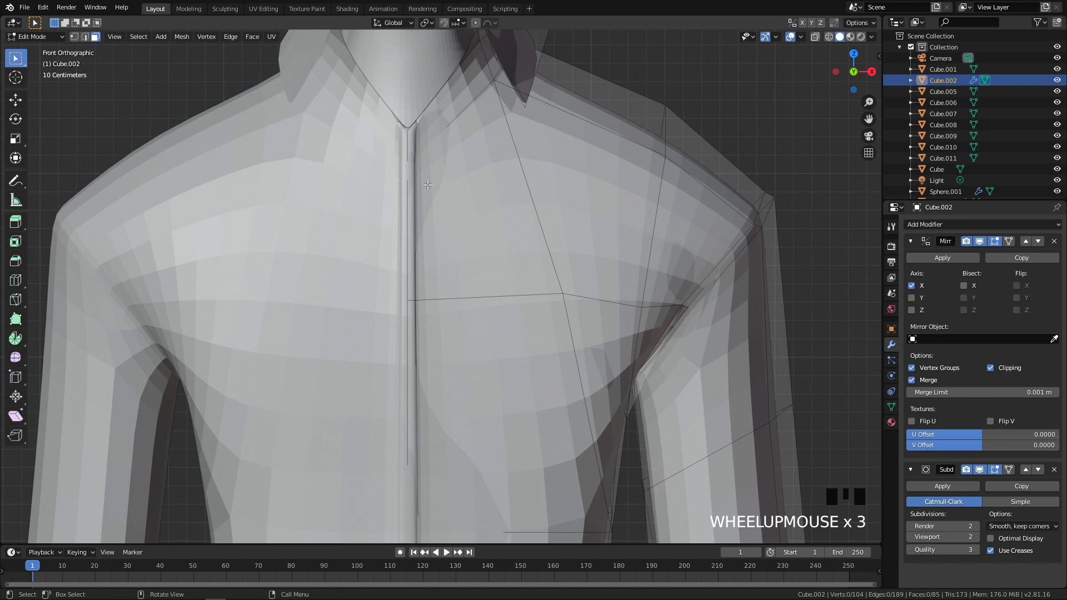
pyautogui.press('1')
pyautogui.moveTo(434, 132); pyautogui.dragTo(437, 134)
pyautogui.press('g')
pyautogui.click(443, 132)
pyautogui.press('z')
pyautogui.press('z')
# Examine the raised centre front strip on the smoothed shirt from the neckline down to the hem
pyautogui.press('Tab')
pyautogui.click(171, 191)
pyautogui.scroll(-5, 248, 215)
pyautogui.keyDown('shift'); pyautogui.moveTo(247, 215); pyautogui.dragTo(470, 270, button='middle'); pyautogui.keyUp('shift')
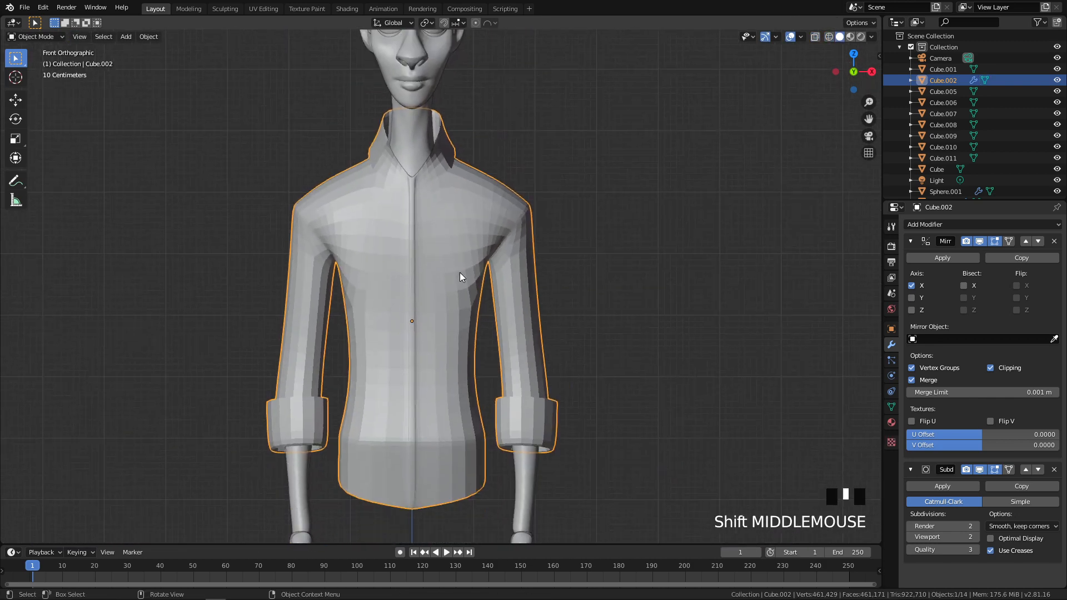
pyautogui.scroll(2, 418, 289)
pyautogui.keyDown('shift'); pyautogui.moveTo(401, 154); pyautogui.dragTo(405, 198, button='middle'); pyautogui.keyUp('shift')
pyautogui.scroll(4, 392, 331)
pyautogui.moveTo(392, 330); pyautogui.dragTo(310, 315, button='middle')
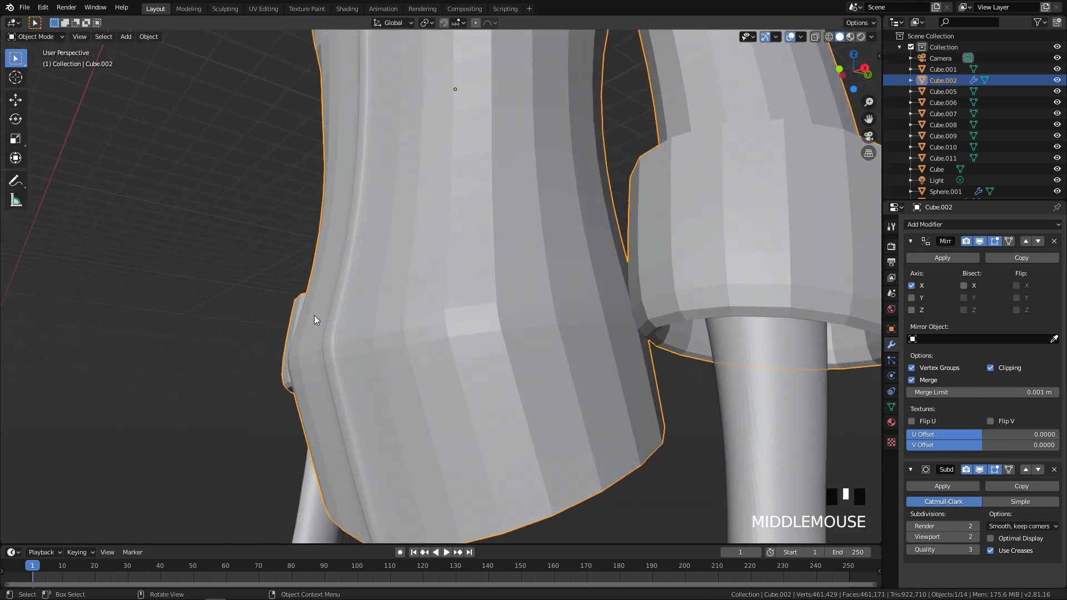
pyautogui.scroll(-2, 358, 361)
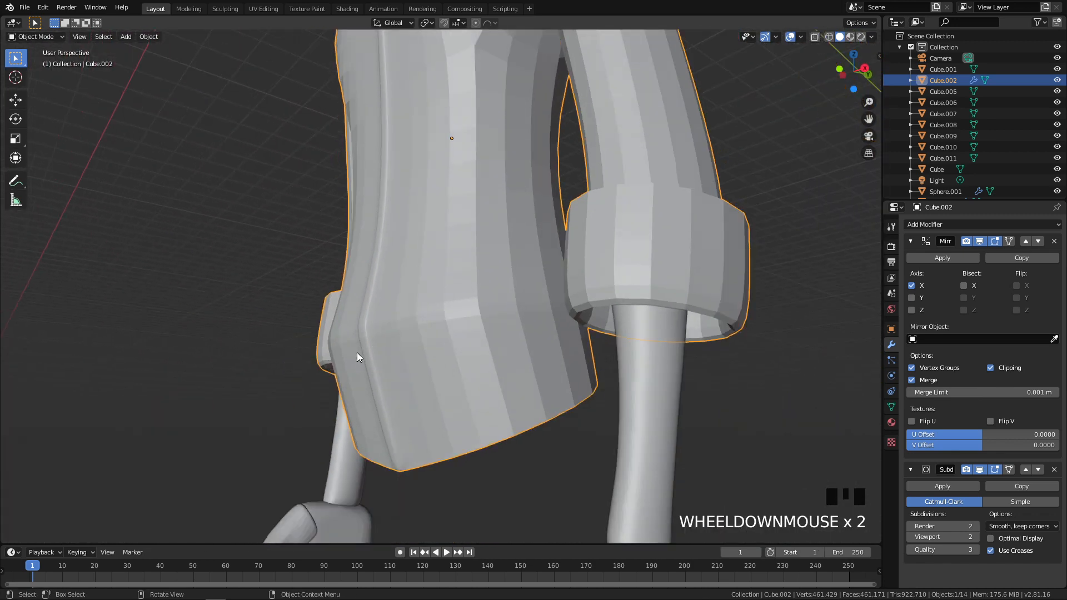
pyautogui.scroll(-1, 355, 353)
pyautogui.press('KP_1')
pyautogui.scroll(3, 388, 279)
pyautogui.keyDown('shift'); pyautogui.moveTo(388, 279); pyautogui.dragTo(461, 255, button='middle'); pyautogui.keyUp('shift')
# Widen the raised front strip by moving its whole outer side about 0.022 m outward along X, from neckline to hem
pyautogui.press('Tab')
pyautogui.keyDown('shift'); pyautogui.moveTo(432, 185); pyautogui.dragTo(419, 198, button='middle'); pyautogui.keyUp('shift')
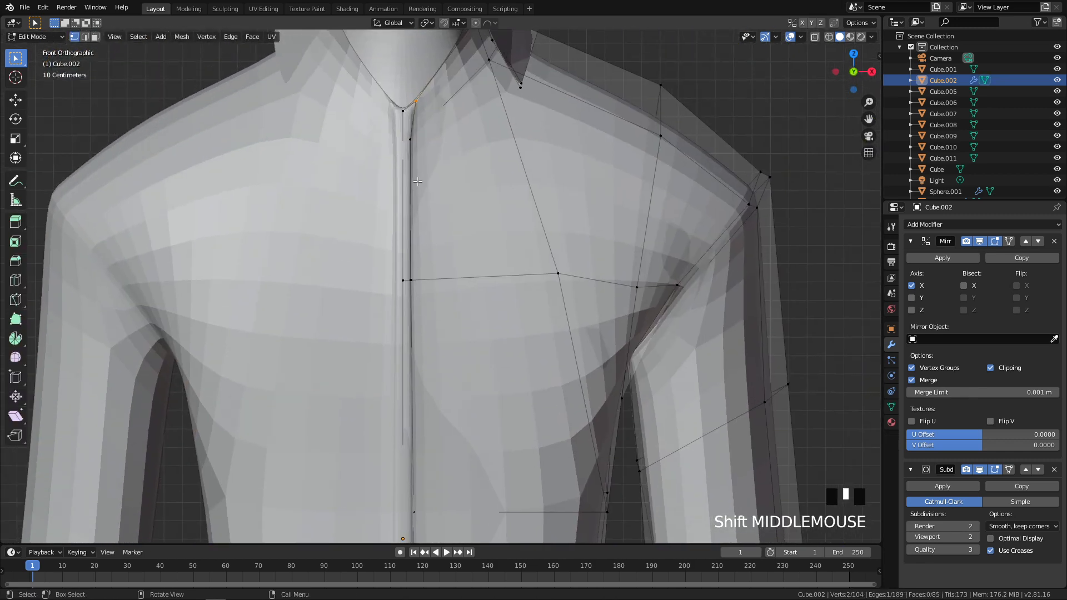
pyautogui.doubleClick(413, 113)
pyautogui.keyDown('shift'); pyautogui.moveTo(463, 364); pyautogui.dragTo(377, 283, button='middle'); pyautogui.keyUp('shift')
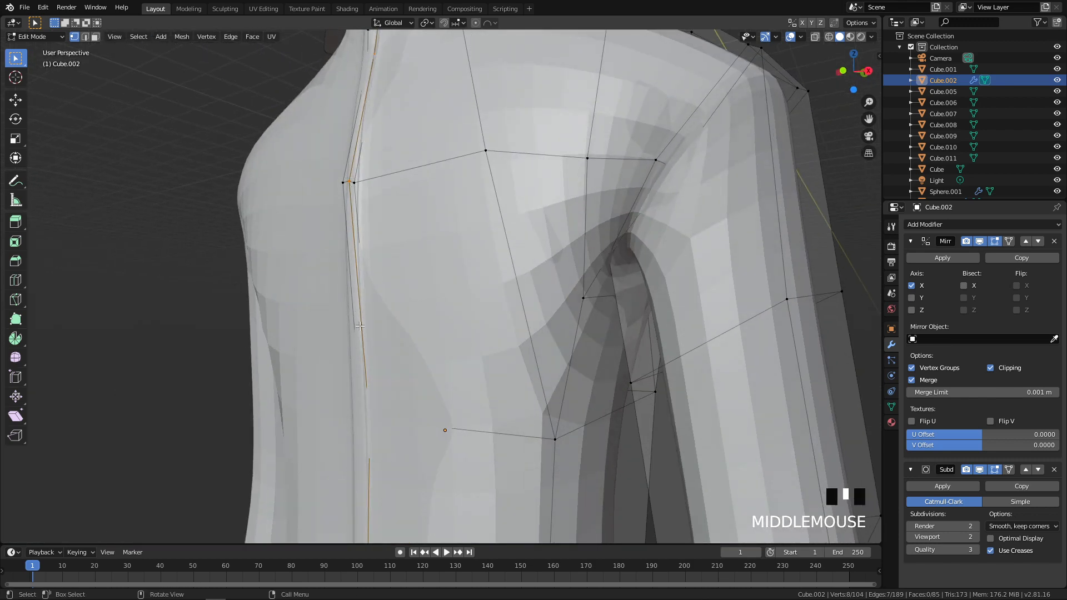
pyautogui.keyDown('shift'); pyautogui.tripleClick(356, 170); pyautogui.keyUp('shift')
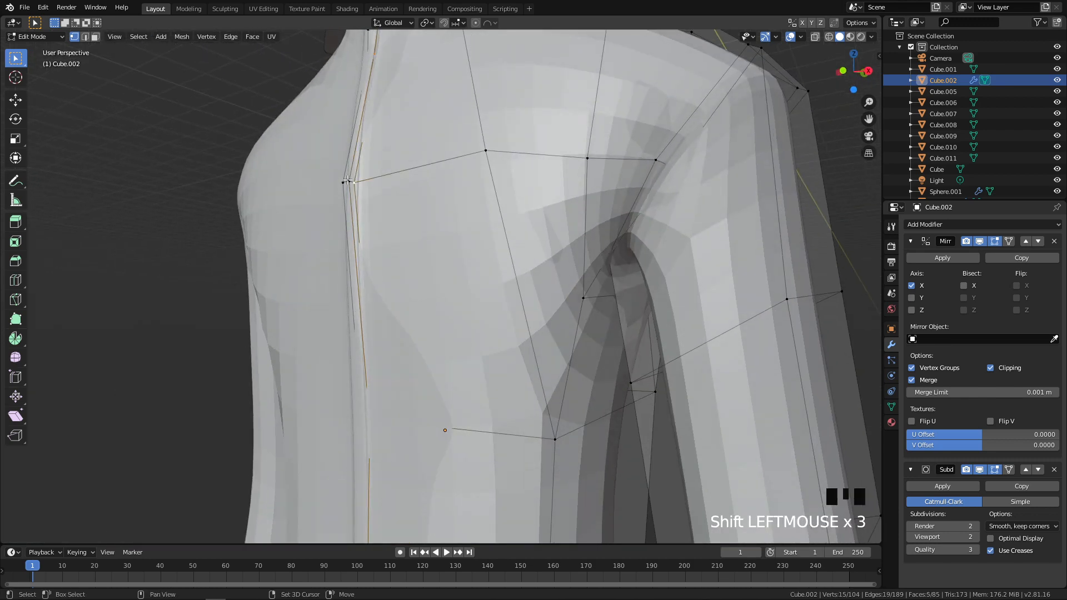
pyautogui.scroll(-4, 347, 181)
pyautogui.keyDown('shift'); pyautogui.moveTo(622, 376); pyautogui.dragTo(602, 181, button='middle'); pyautogui.keyUp('shift')
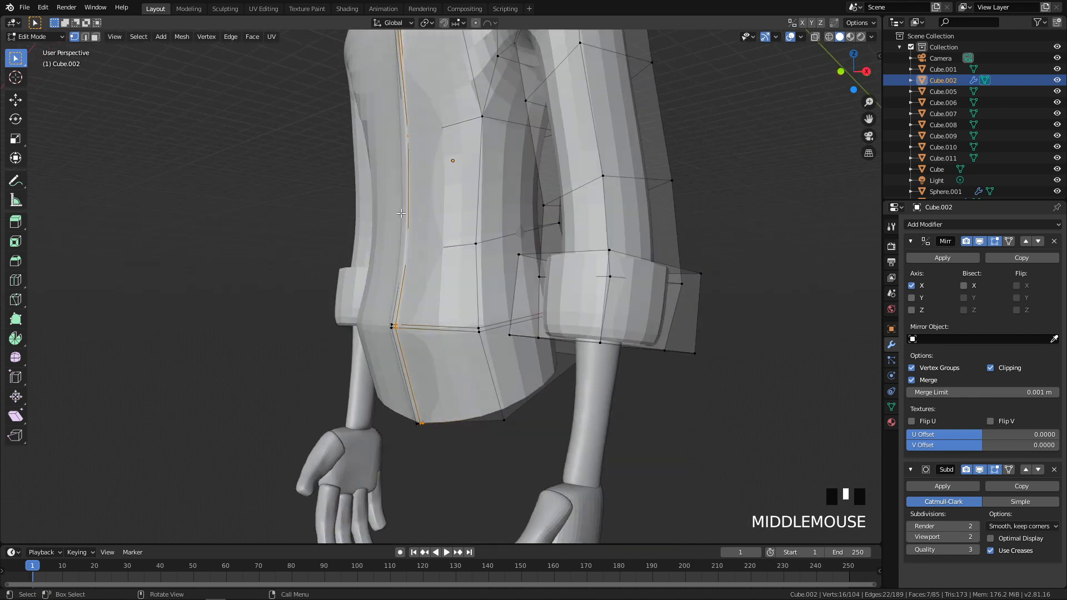
pyautogui.press('q')
pyautogui.press('q')
pyautogui.scroll(2, 511, 195)
pyautogui.press('g')
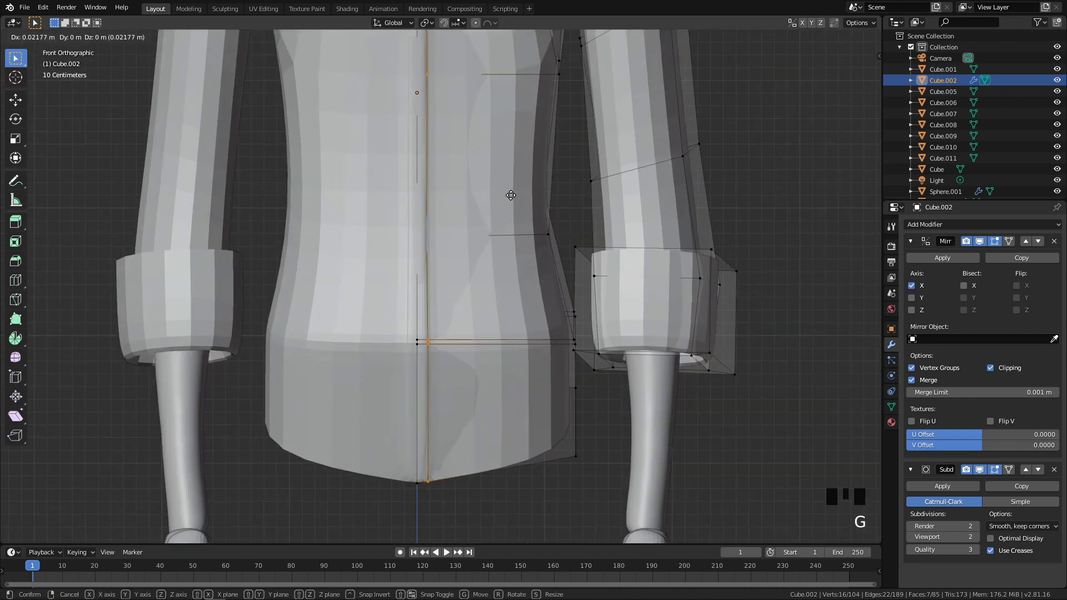
pyautogui.click(511, 195)
# Add a vertical loop cut along the strip's outer side and slide it by 0.36 to sharpen the strip's edge
pyautogui.keyDown('shift'); pyautogui.moveTo(457, 219); pyautogui.dragTo(464, 366, button='middle'); pyautogui.keyUp('shift')
pyautogui.keyDown('shift'); pyautogui.moveTo(442, 110); pyautogui.dragTo(405, 277, button='middle'); pyautogui.keyUp('shift')
pyautogui.scroll(2, 397, 223)
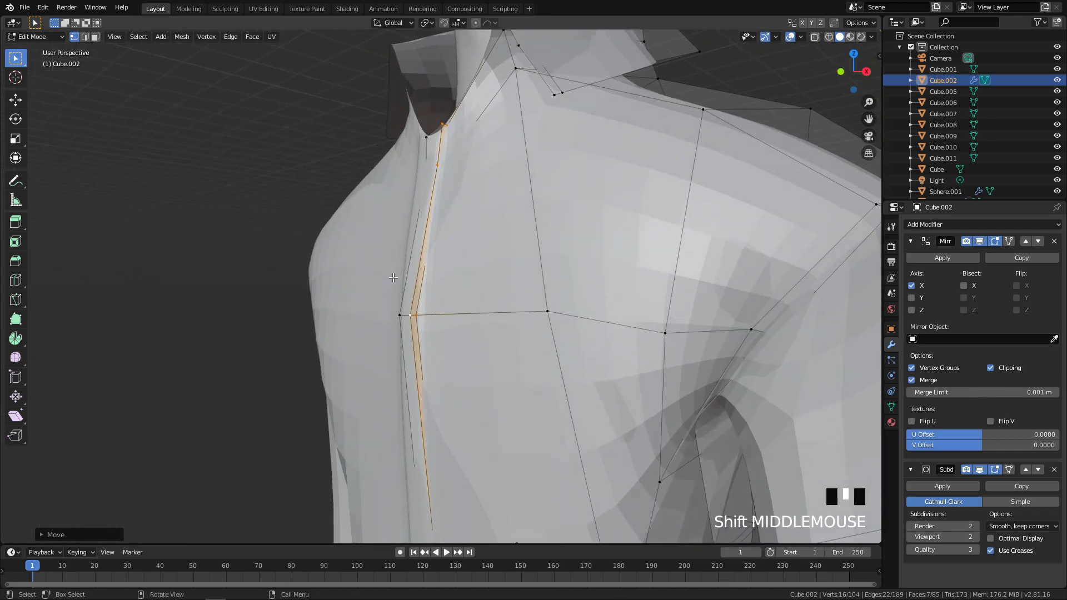
pyautogui.scroll(1, 405, 277)
pyautogui.hotkey('ctrl', 'r')
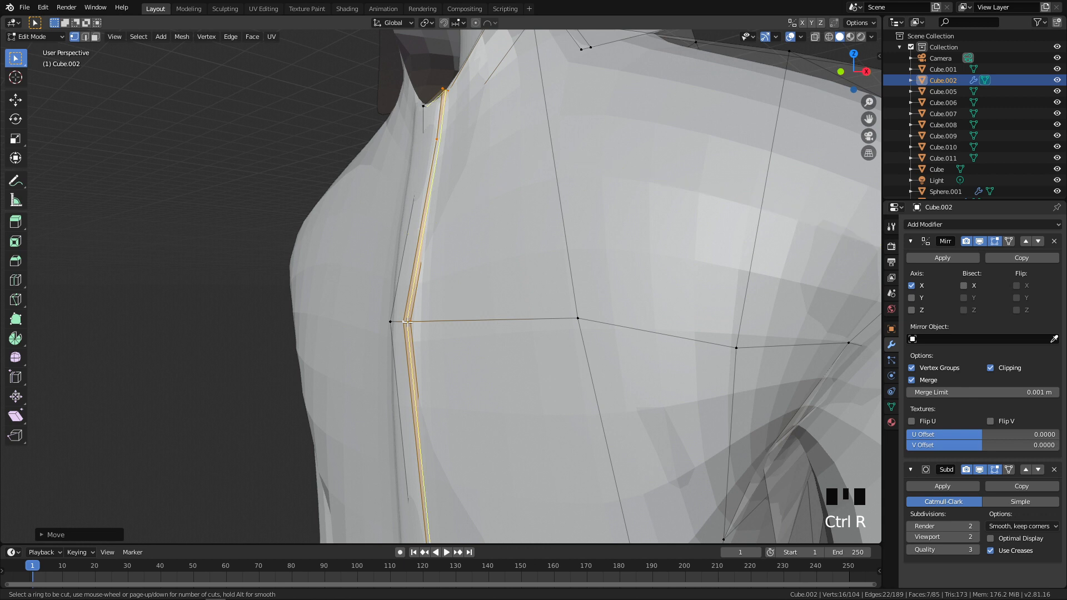
pyautogui.click(404, 321)
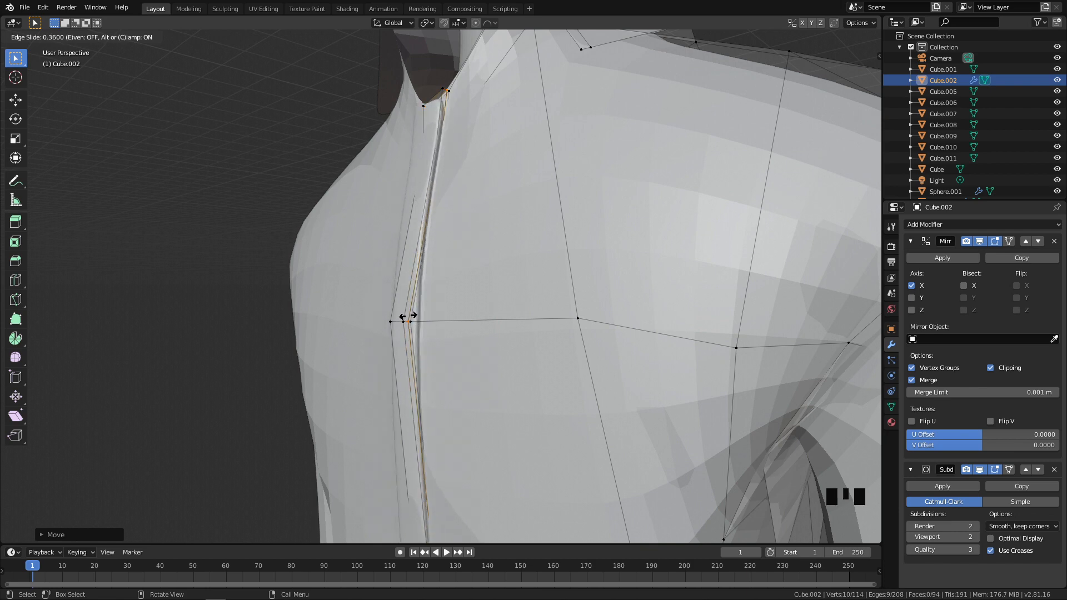
pyautogui.click(409, 316)
pyautogui.scroll(3, 384, 339)
pyautogui.moveTo(384, 338); pyautogui.dragTo(367, 340, button='middle')
pyautogui.scroll(-2, 366, 340)
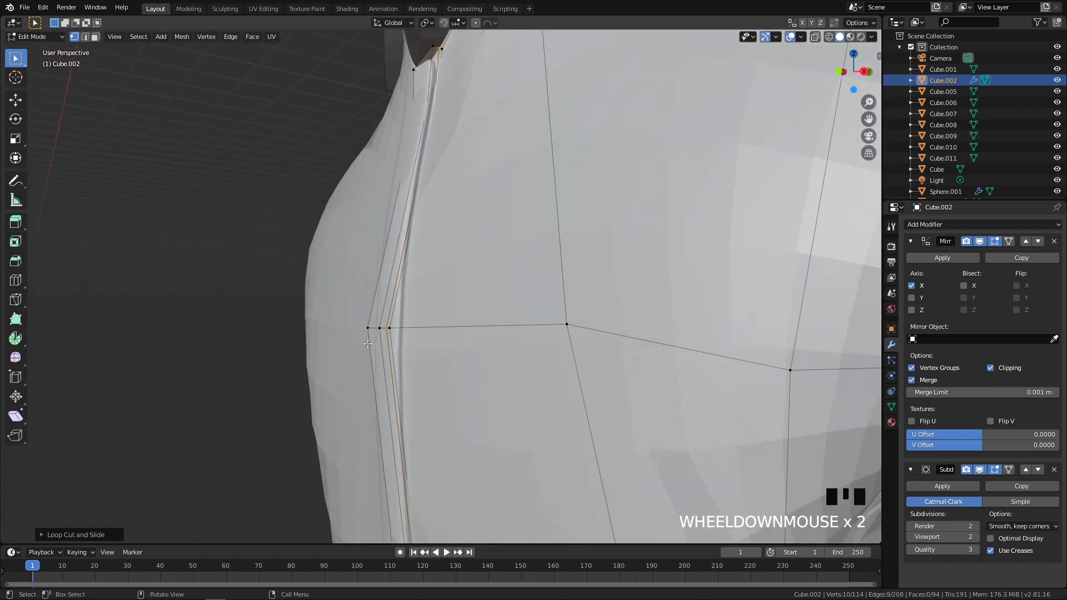
# Examine the widened front strip on the whole shirt and at the neckline
pyautogui.press('KP_1')
pyautogui.press('Tab')
pyautogui.scroll(-6, 358, 343)
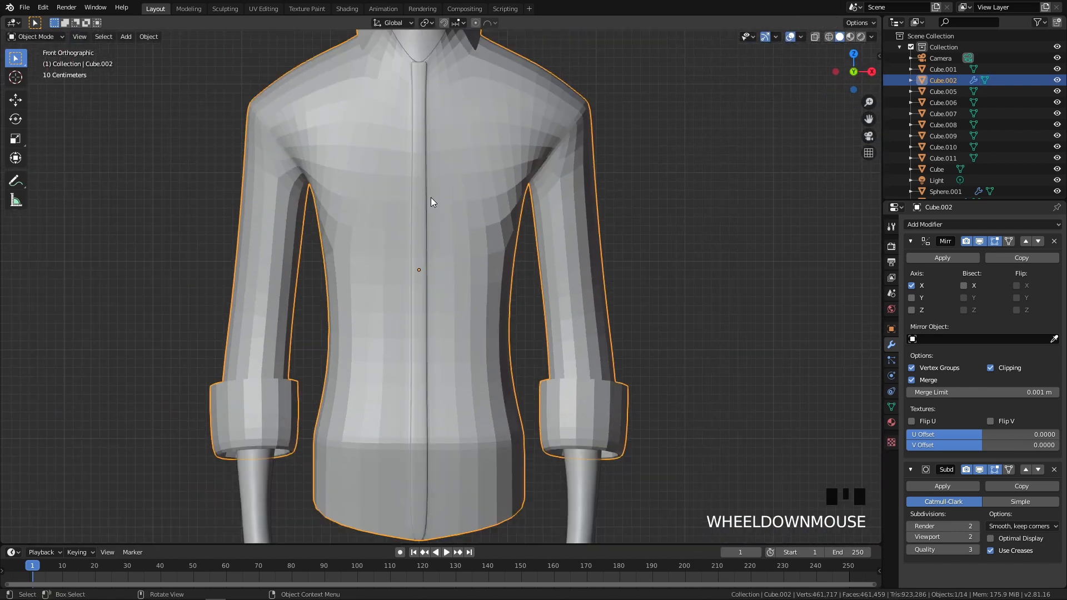
pyautogui.keyDown('shift'); pyautogui.moveTo(432, 250); pyautogui.dragTo(443, 359, button='middle'); pyautogui.keyUp('shift')
pyautogui.scroll(3, 439, 328)
pyautogui.keyDown('shift'); pyautogui.moveTo(437, 194); pyautogui.dragTo(428, 332, button='middle'); pyautogui.keyUp('shift')
pyautogui.scroll(5, 425, 333)
pyautogui.press('Tab')
pyautogui.moveTo(473, 299); pyautogui.dragTo(395, 291, button='middle')
pyautogui.press('g')
pyautogui.rightClick(388, 297)
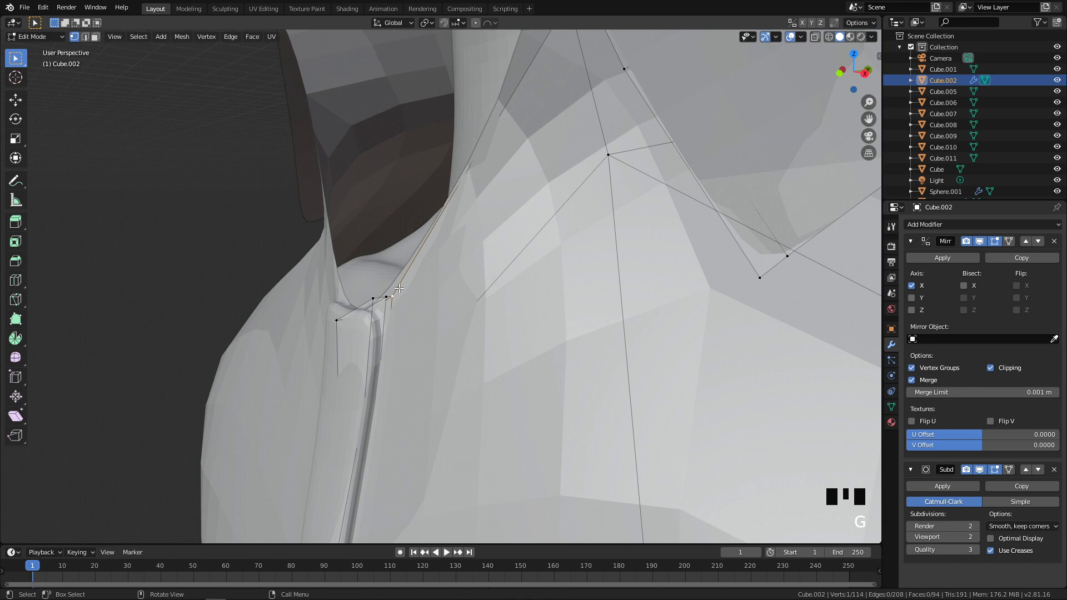
pyautogui.scroll(-3, 388, 296)
pyautogui.press('q')
pyautogui.click(568, 258)
# Add a Solidify modifier to the shirt and set its thickness to 0.02 m
pyautogui.press('Tab')
pyautogui.scroll(-7, 490, 330)
pyautogui.moveTo(491, 330); pyautogui.dragTo(482, 211, button='middle')
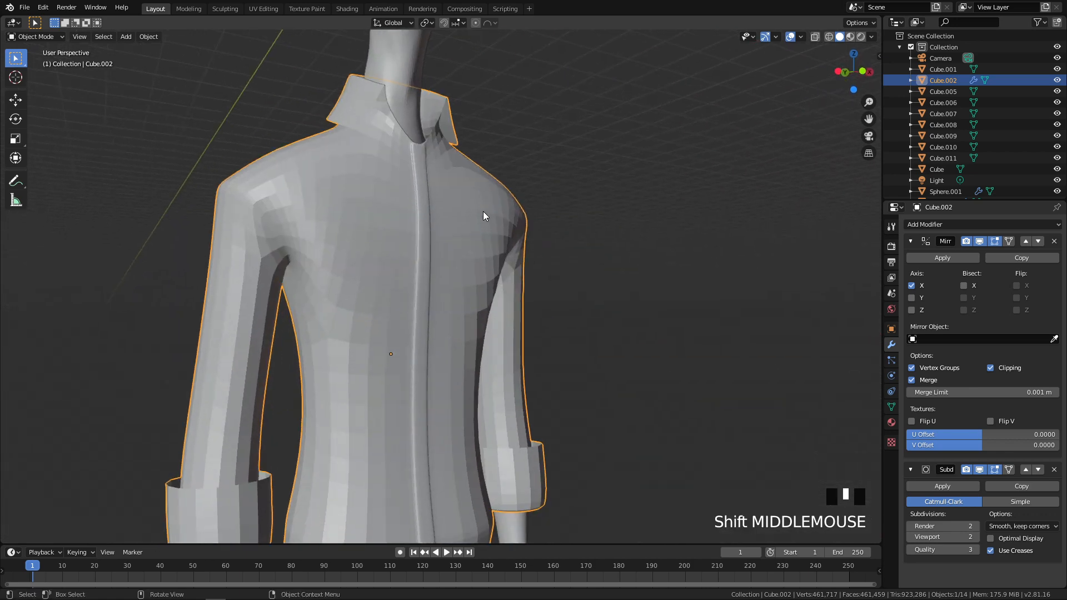
pyautogui.scroll(-3, 500, 267)
pyautogui.moveTo(511, 320); pyautogui.dragTo(522, 311, button='middle')
pyautogui.click(955, 225)
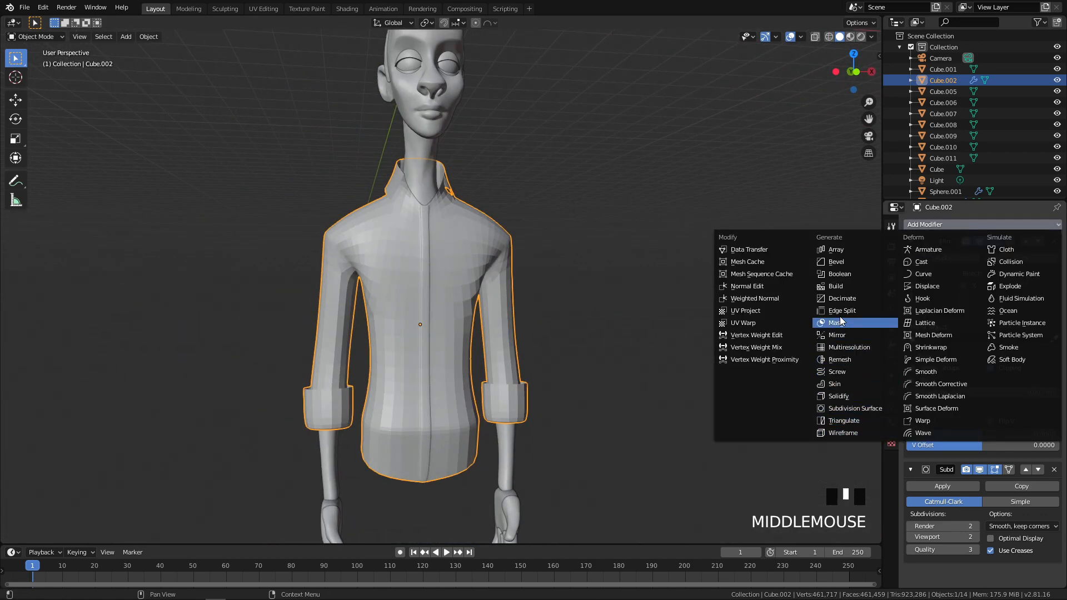
pyautogui.click(844, 396)
pyautogui.scroll(5, 527, 253)
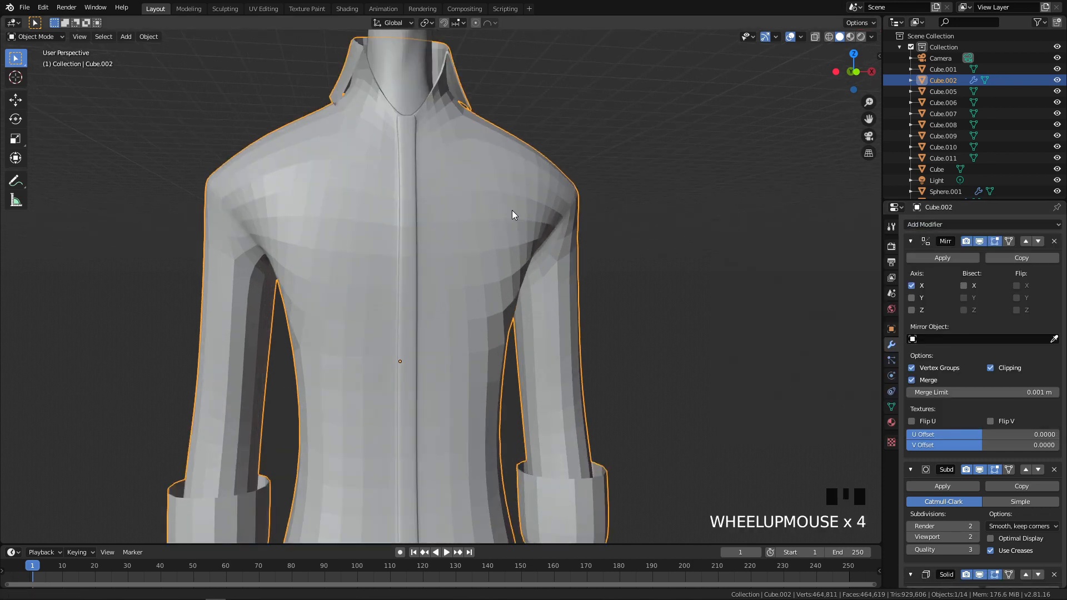
pyautogui.moveTo(512, 214); pyautogui.dragTo(523, 270, button='middle')
pyautogui.scroll(3, 521, 250)
pyautogui.keyDown('shift'); pyautogui.moveTo(519, 231); pyautogui.dragTo(504, 276, button='middle'); pyautogui.keyUp('shift')
pyautogui.scroll(-5, 949, 523)
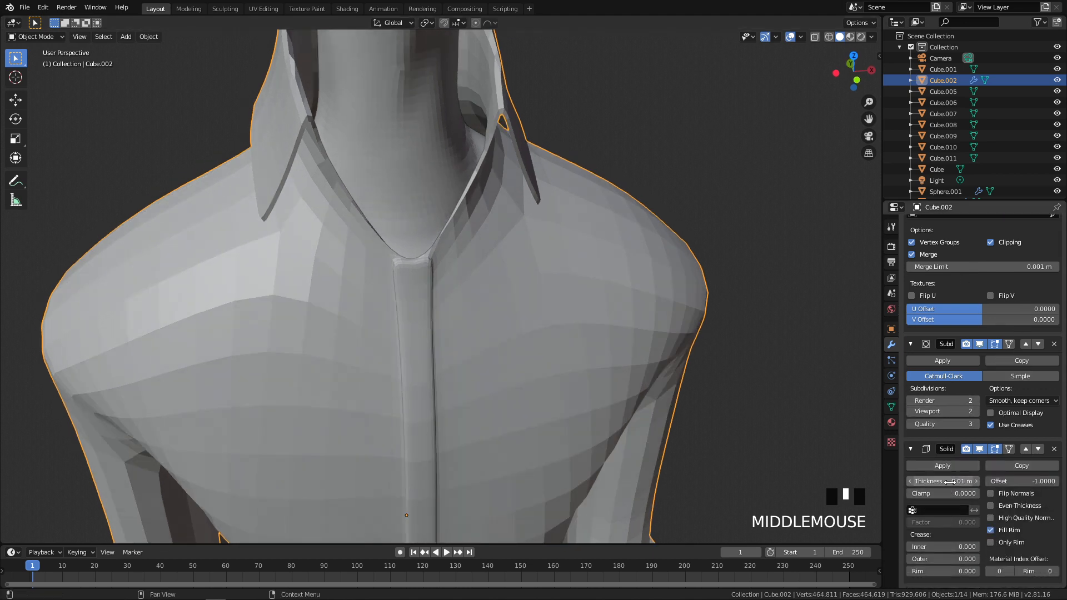
pyautogui.moveTo(942, 481)
pyautogui.mouseDown()
pyautogui.moveTo(966, 481)
pyautogui.moveTo(953, 481)
pyautogui.mouseUp()
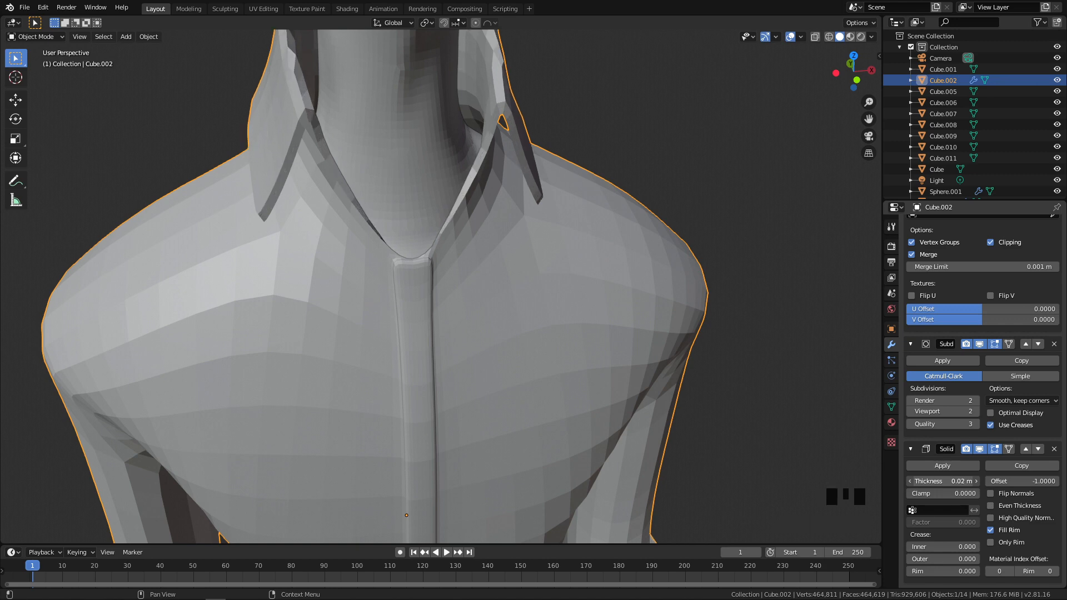
# Turn on Even Thickness for the shirt's Solidify modifier
pyautogui.scroll(-3, 648, 395)
pyautogui.moveTo(648, 395); pyautogui.dragTo(414, 187, button='middle')
pyautogui.moveTo(572, 345); pyautogui.dragTo(550, 263, button='middle')
pyautogui.hotkey('alt', 'q')
pyautogui.click(594, 208)
pyautogui.keyDown('shift'); pyautogui.moveTo(584, 222); pyautogui.dragTo(637, 307, button='middle'); pyautogui.keyUp('shift')
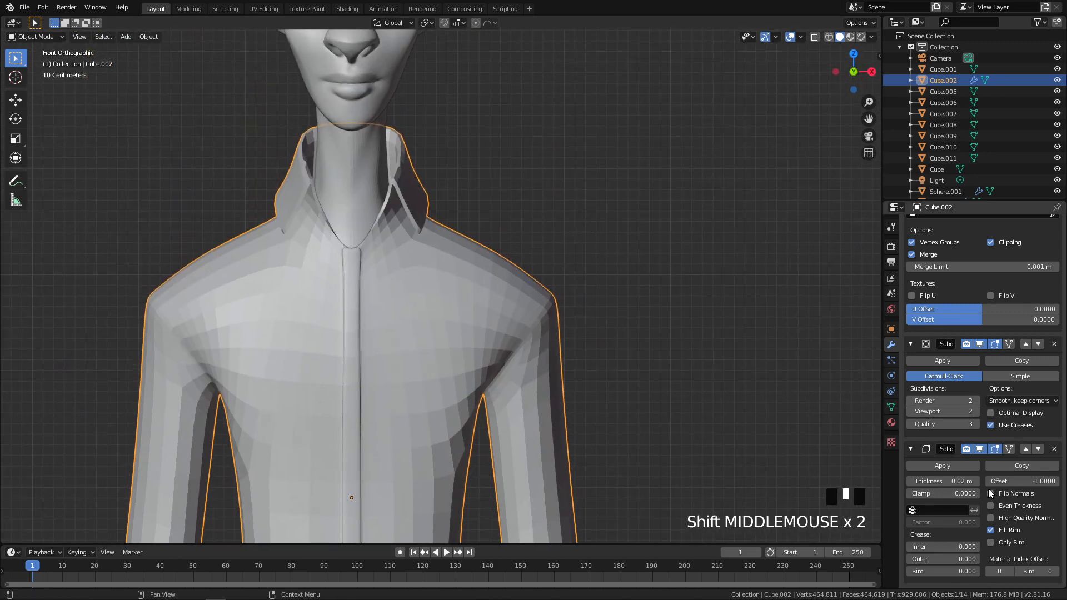
pyautogui.click(991, 506)
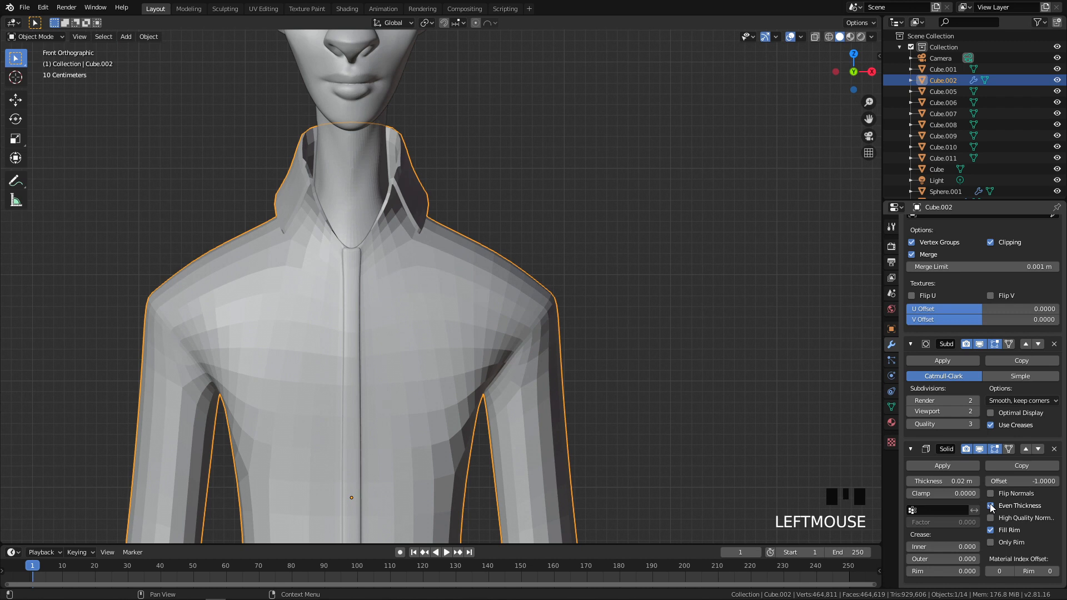
pyautogui.scroll(-2, 452, 303)
pyautogui.keyDown('shift'); pyautogui.moveTo(452, 303); pyautogui.dragTo(470, 276, button='middle'); pyautogui.keyUp('shift')
pyautogui.scroll(1, 390, 199)
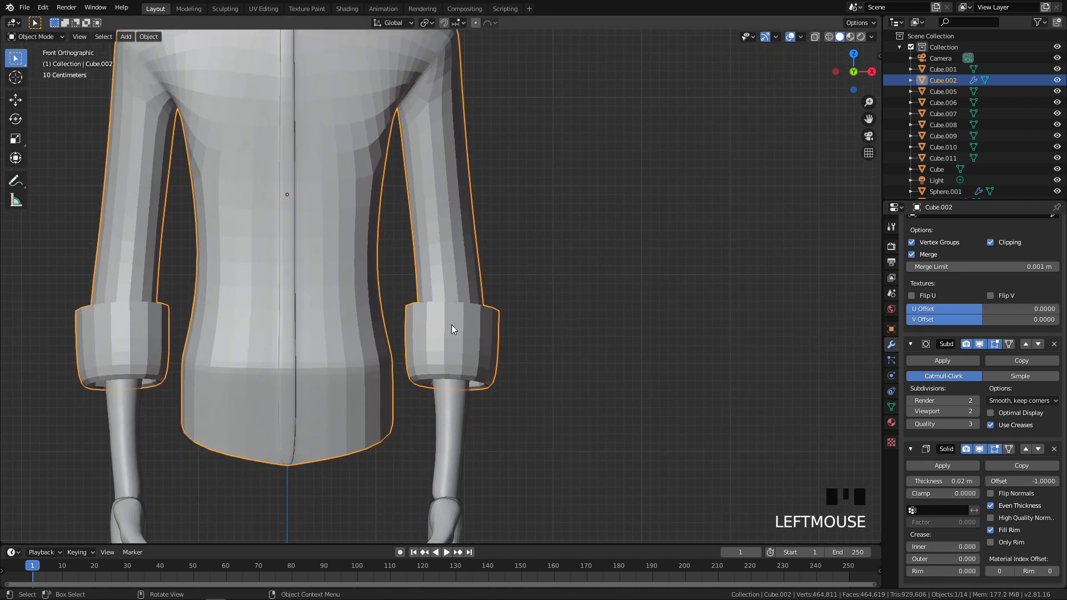
# Move the four back vertices of the cuff's lower rim about 0.2 m forward in the side view
pyautogui.press('Tab')
pyautogui.scroll(2, 557, 319)
pyautogui.moveTo(488, 309); pyautogui.dragTo(540, 254, button='middle')
pyautogui.moveTo(542, 254); pyautogui.dragTo(688, 329)
pyautogui.moveTo(688, 329); pyautogui.dragTo(639, 270, button='middle')
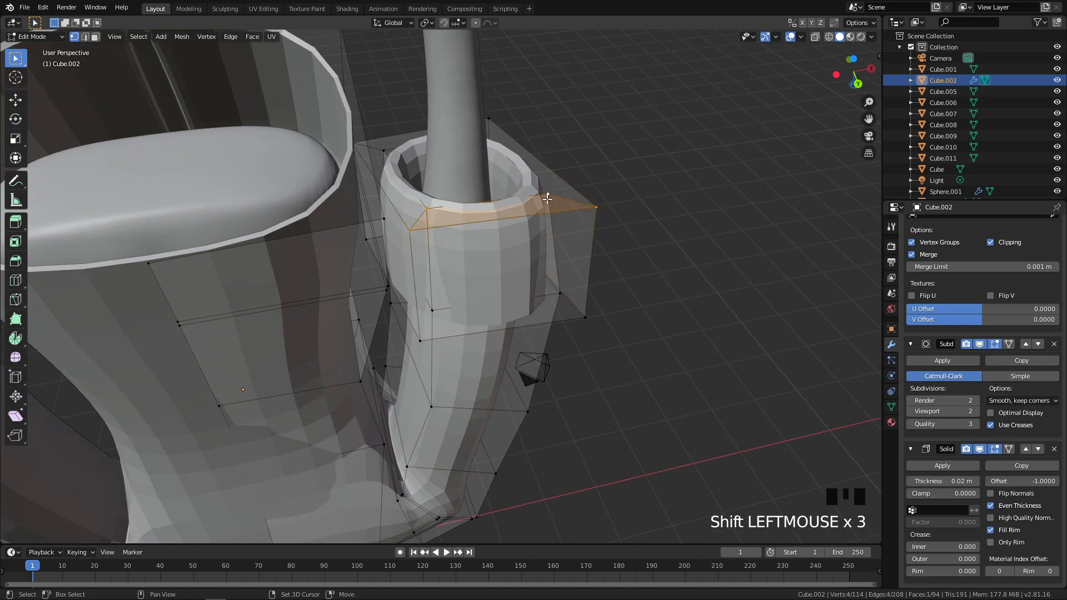
pyautogui.press('KP_3')
pyautogui.press('g')
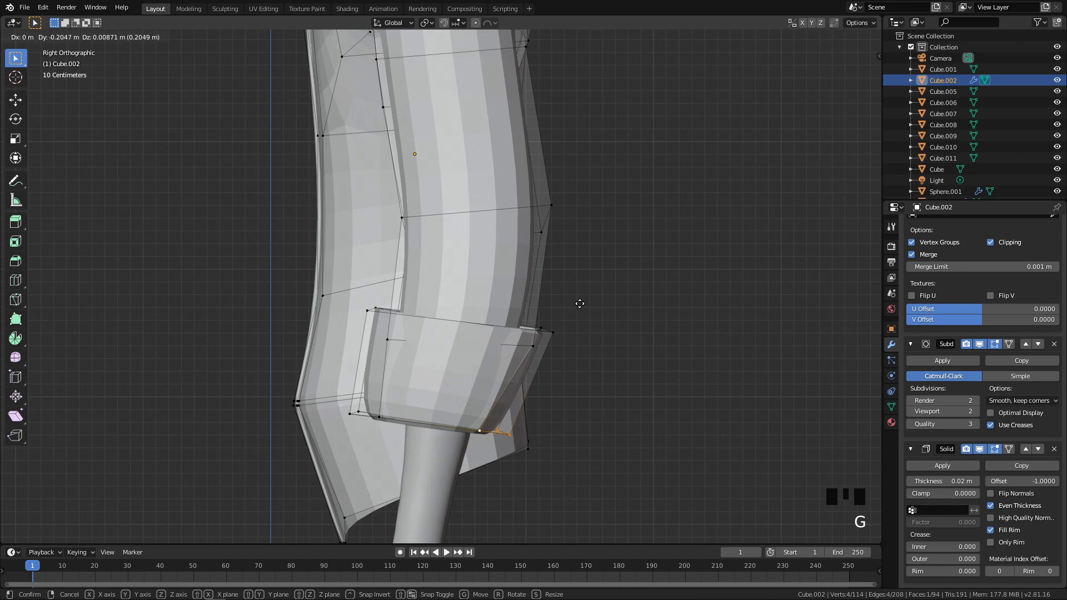
pyautogui.click(579, 304)
# Select the four back vertices of the cuff's upper rim in wireframe and move them forward in the side view
pyautogui.hotkey('shift', 'z')
pyautogui.moveTo(504, 326); pyautogui.dragTo(481, 384, button='middle')
pyautogui.click(481, 384)
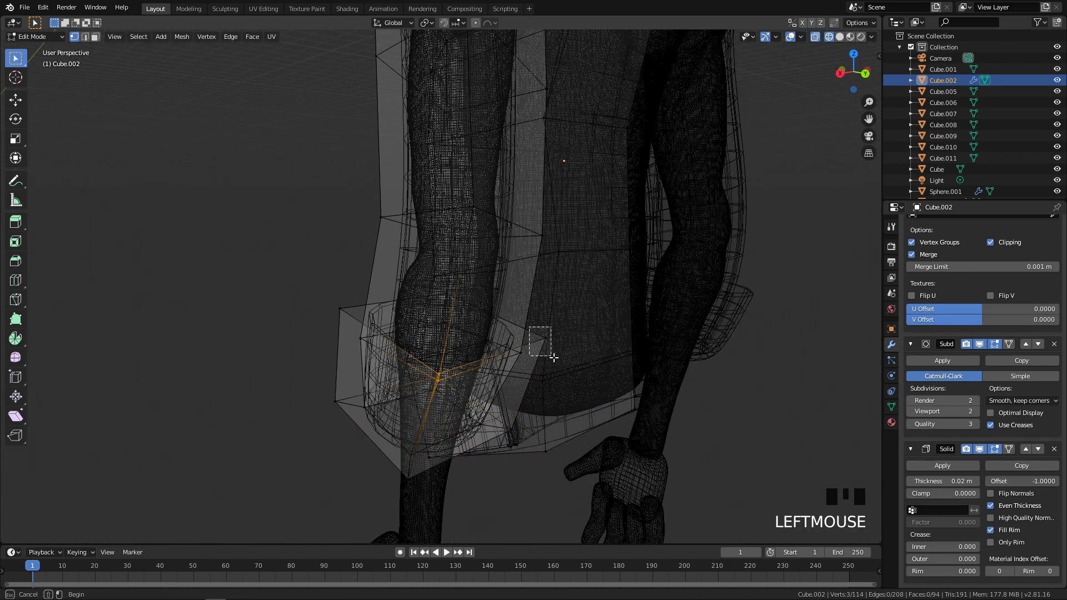
pyautogui.keyDown('shift'); pyautogui.click(522, 350); pyautogui.keyUp('shift')
pyautogui.moveTo(522, 350); pyautogui.dragTo(470, 387, button='middle')
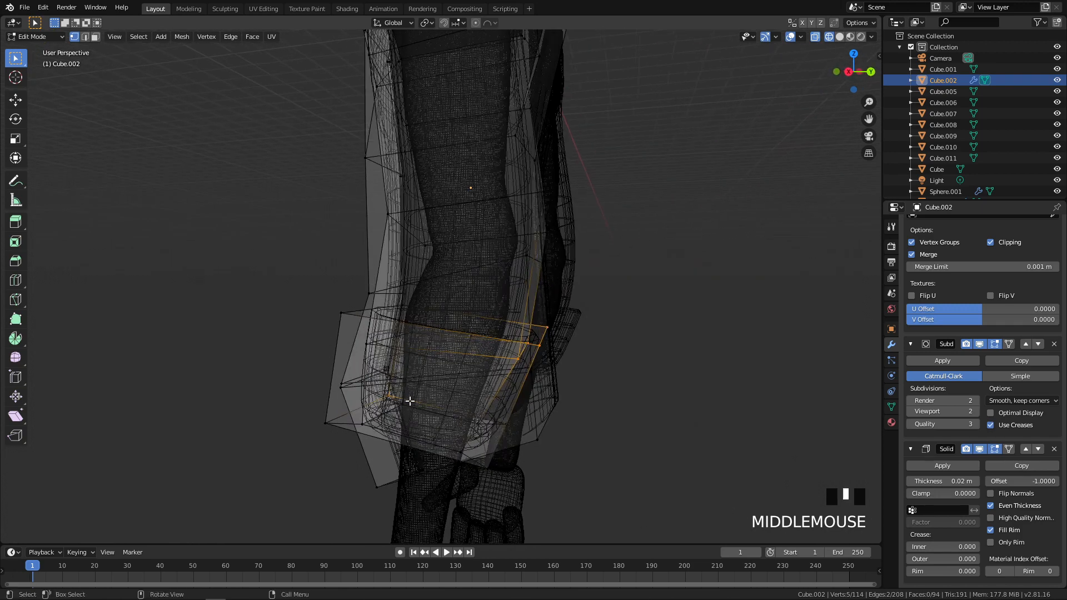
pyautogui.keyDown('shift'); pyautogui.click(389, 396); pyautogui.keyUp('shift')
pyautogui.keyDown('ctrl'); pyautogui.keyDown('shift'); pyautogui.click(370, 378); pyautogui.keyUp('shift'); pyautogui.keyUp('ctrl')
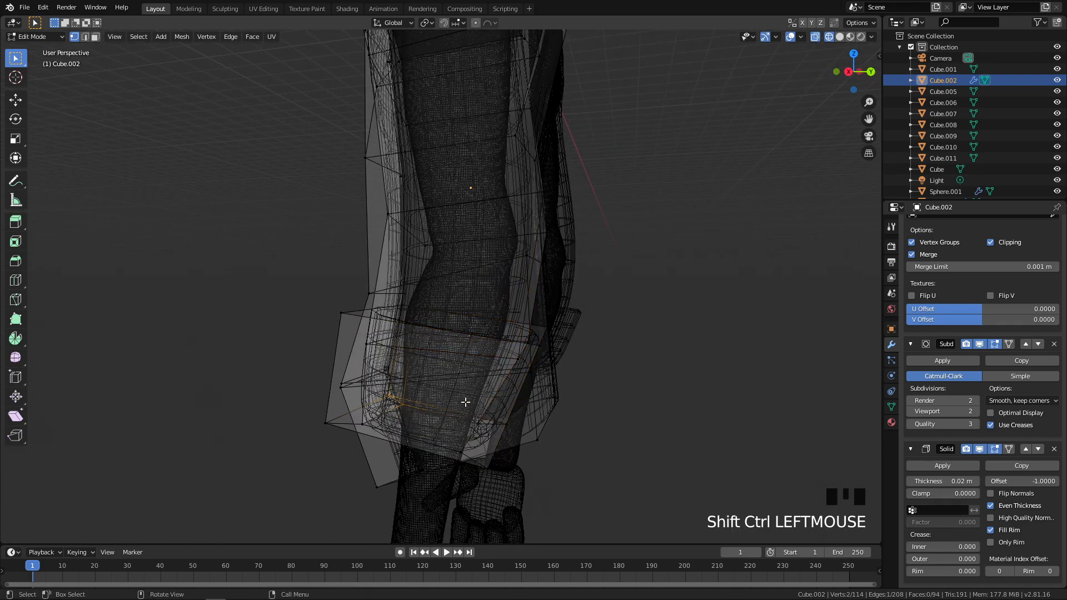
pyautogui.click(561, 364)
pyautogui.moveTo(562, 364); pyautogui.dragTo(519, 367, button='middle')
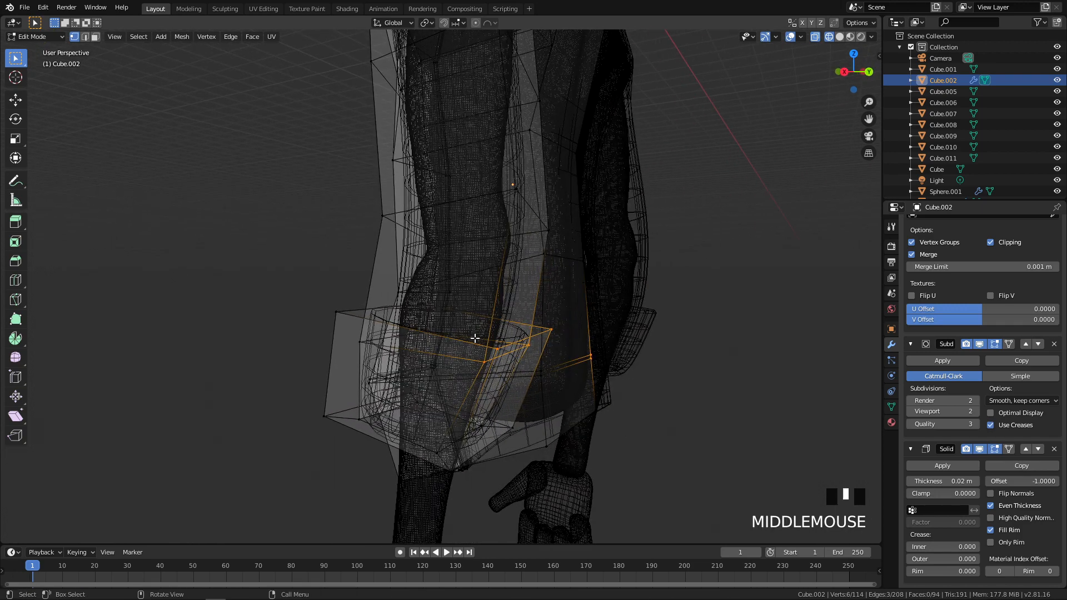
pyautogui.click(504, 368)
pyautogui.keyDown('shift'); pyautogui.click(500, 349); pyautogui.keyUp('shift')
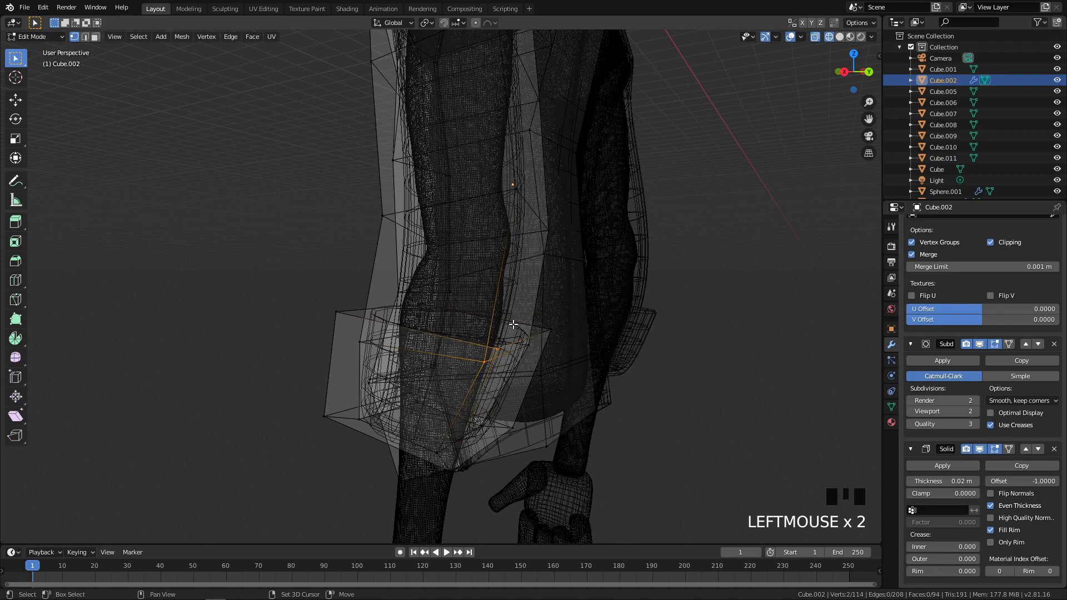
pyautogui.keyDown('shift'); pyautogui.moveTo(564, 353); pyautogui.dragTo(564, 353); pyautogui.keyUp('shift')
pyautogui.moveTo(564, 353); pyautogui.dragTo(548, 331, button='middle')
pyautogui.press('q')
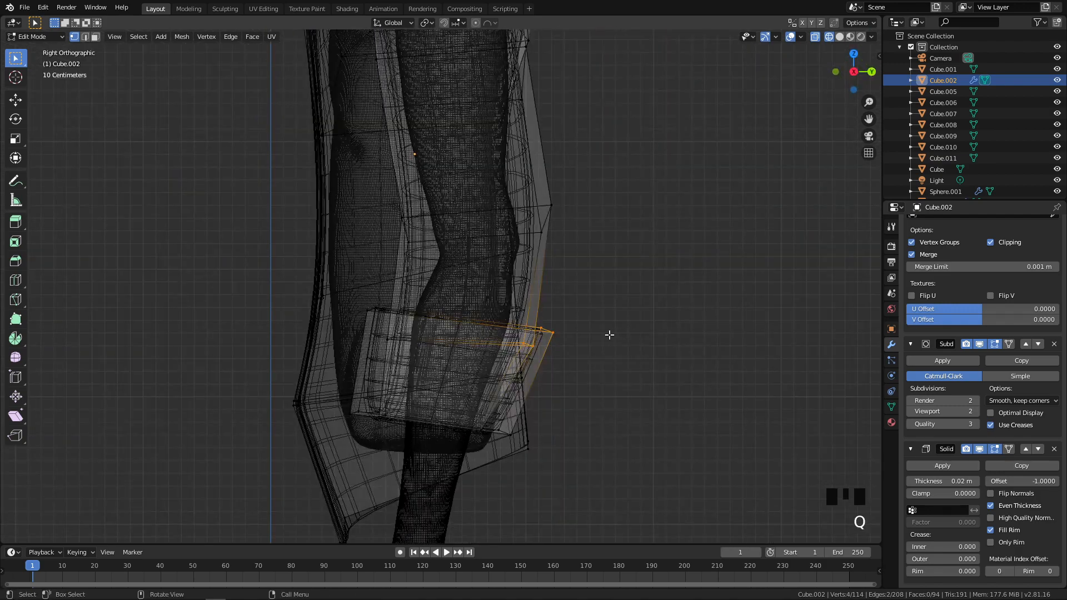
pyautogui.press('g')
pyautogui.click(580, 331)
pyautogui.press('z')
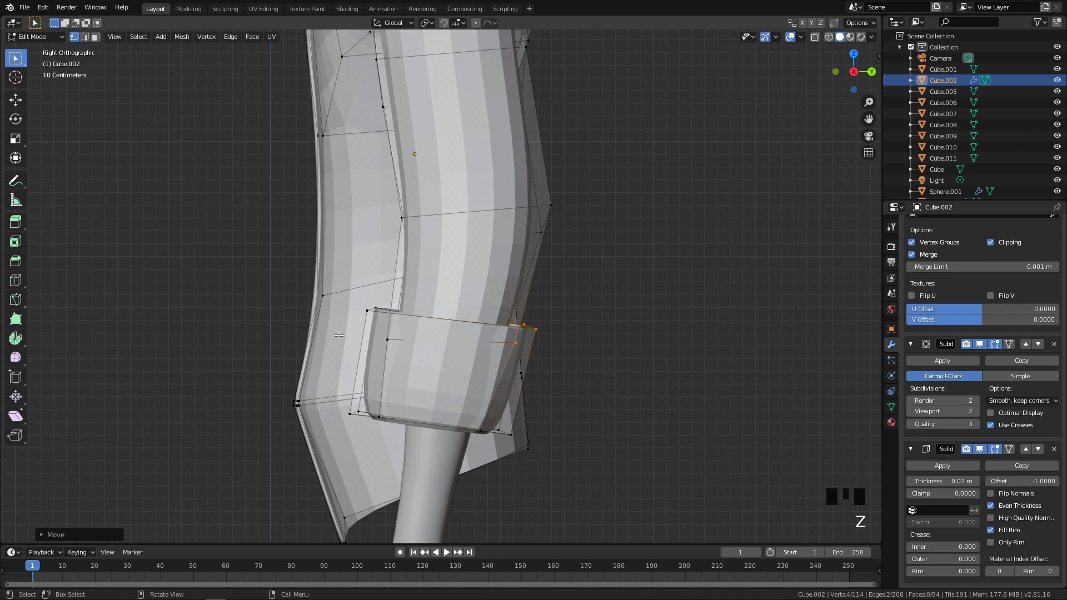
pyautogui.click(342, 406)
pyautogui.moveTo(342, 406); pyautogui.dragTo(424, 388, button='middle')
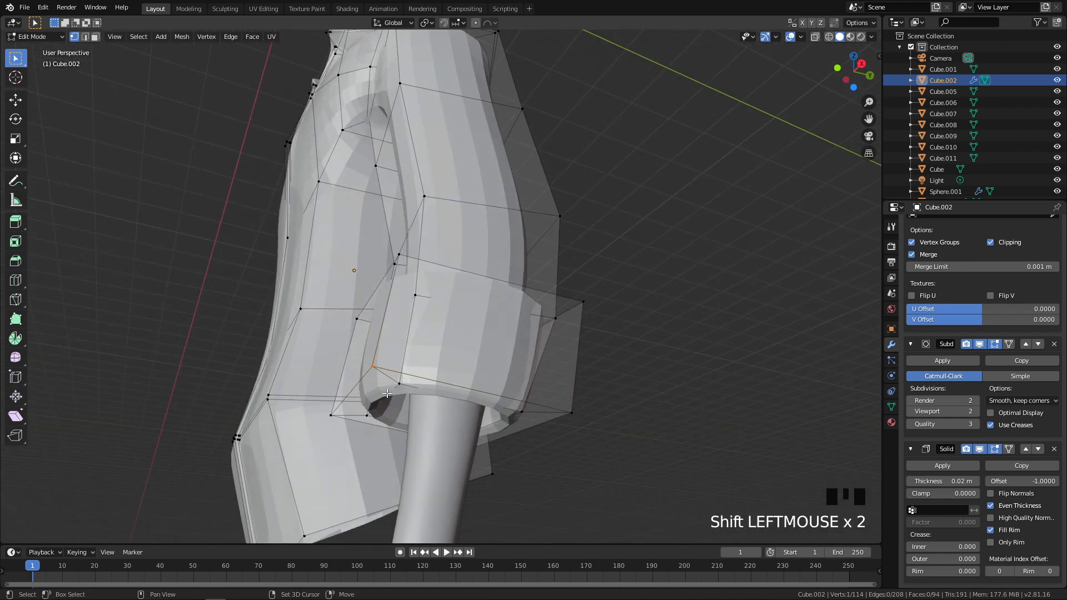
pyautogui.click(399, 386)
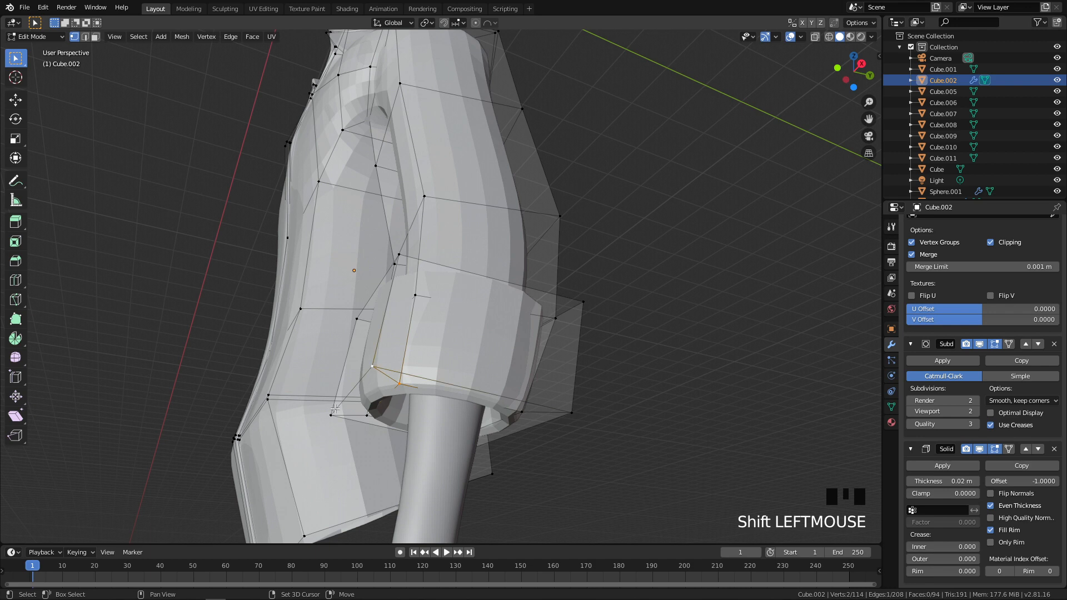
pyautogui.press('KP_3')
pyautogui.press('g')
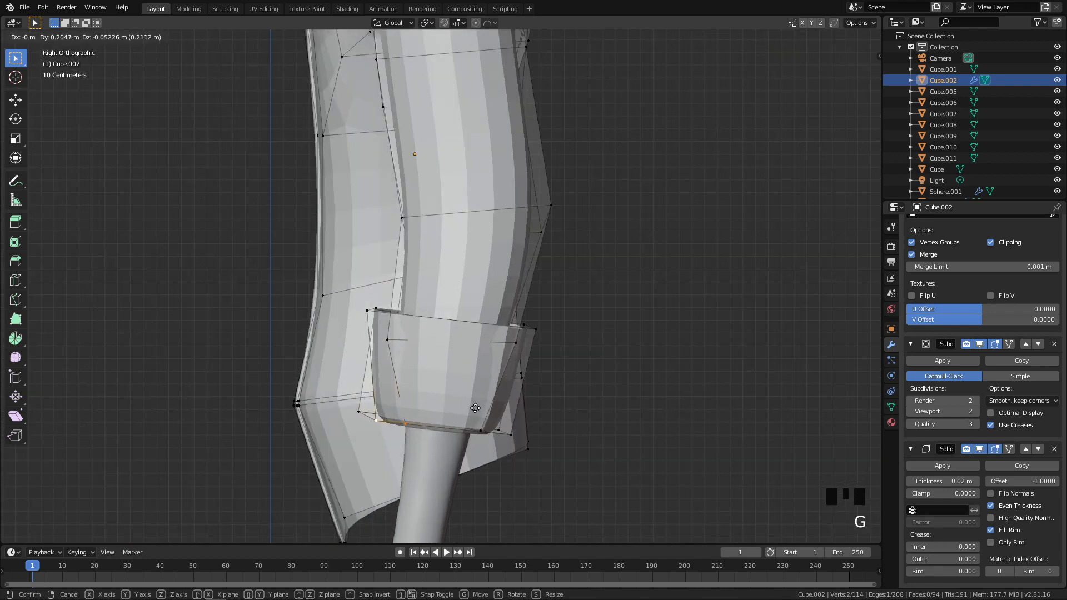
pyautogui.click(377, 413)
pyautogui.keyDown('shift'); pyautogui.click(349, 411); pyautogui.keyUp('shift')
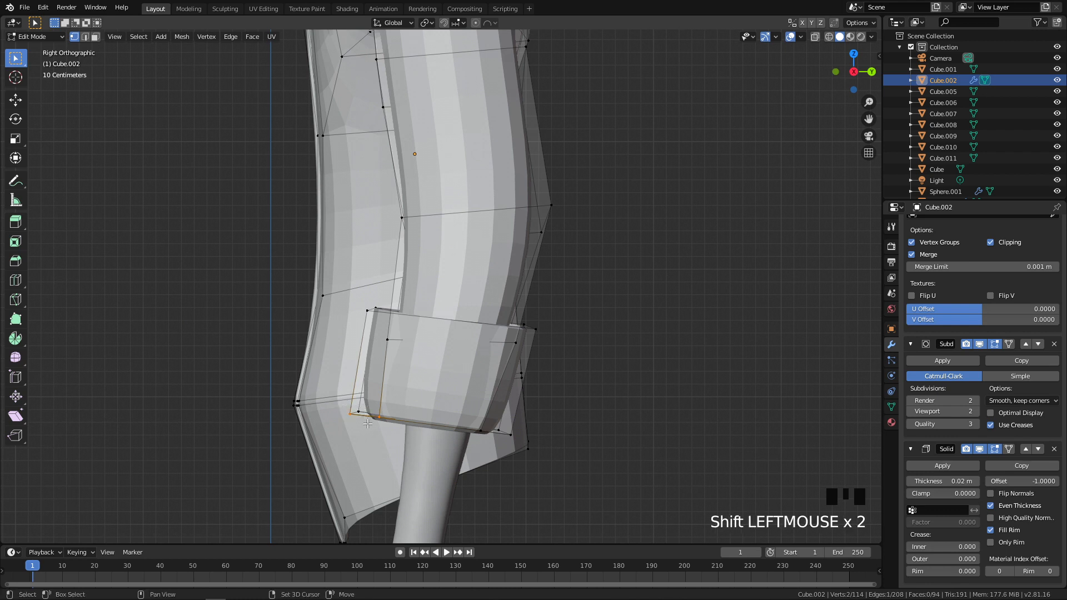
pyautogui.moveTo(372, 417)
pyautogui.mouseDown(button='middle')
pyautogui.moveTo(350, 399)
pyautogui.moveTo(363, 401)
pyautogui.mouseUp(button='middle')
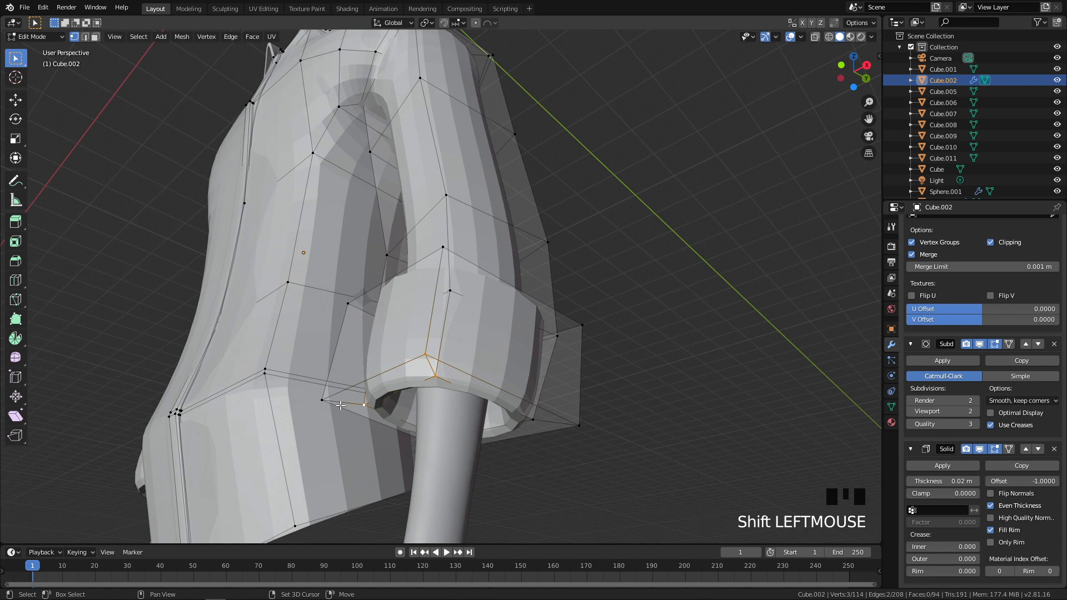
pyautogui.moveTo(317, 395); pyautogui.dragTo(335, 361, button='middle')
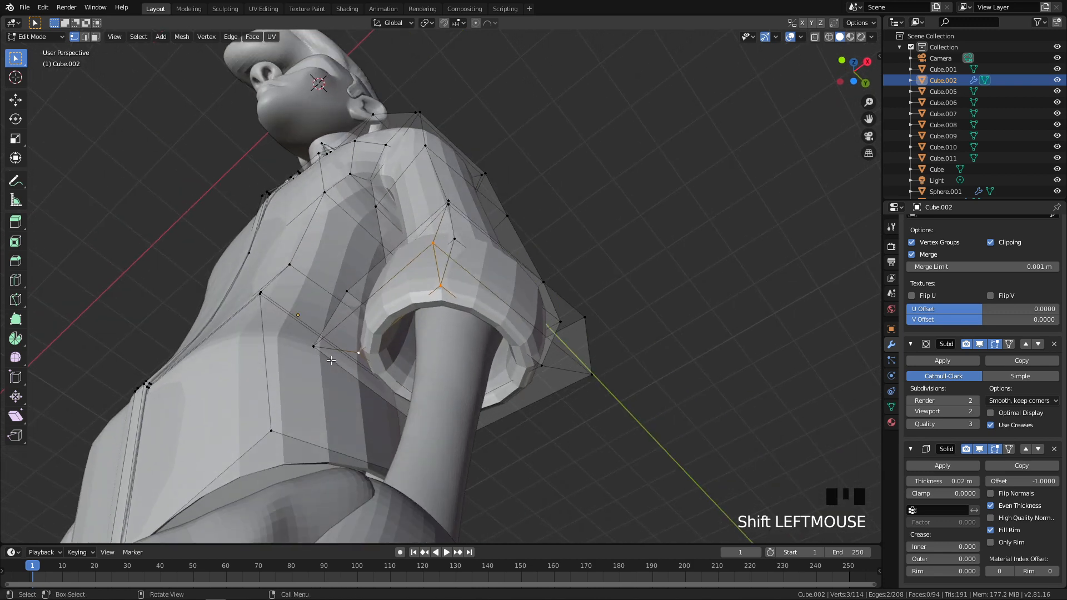
pyautogui.scroll(2, 331, 361)
pyautogui.keyDown('shift'); pyautogui.moveTo(331, 361); pyautogui.dragTo(312, 357, button='middle'); pyautogui.keyUp('shift')
pyautogui.keyDown('shift'); pyautogui.click(332, 362); pyautogui.keyUp('shift')
pyautogui.click(333, 390)
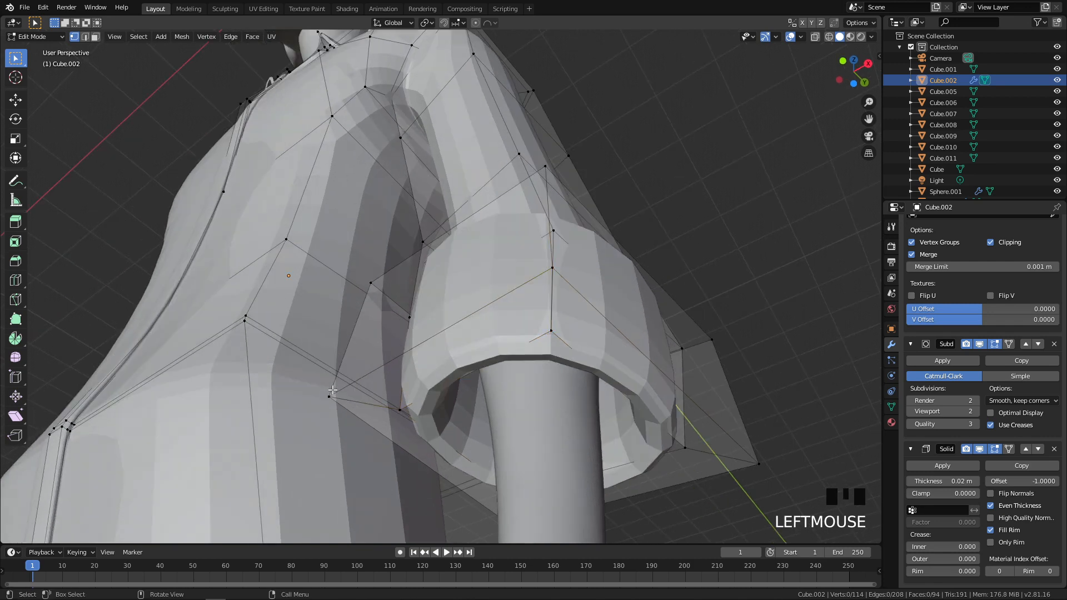
pyautogui.moveTo(376, 419); pyautogui.dragTo(377, 419)
pyautogui.moveTo(376, 418); pyautogui.dragTo(343, 361, button='middle')
pyautogui.click(385, 387)
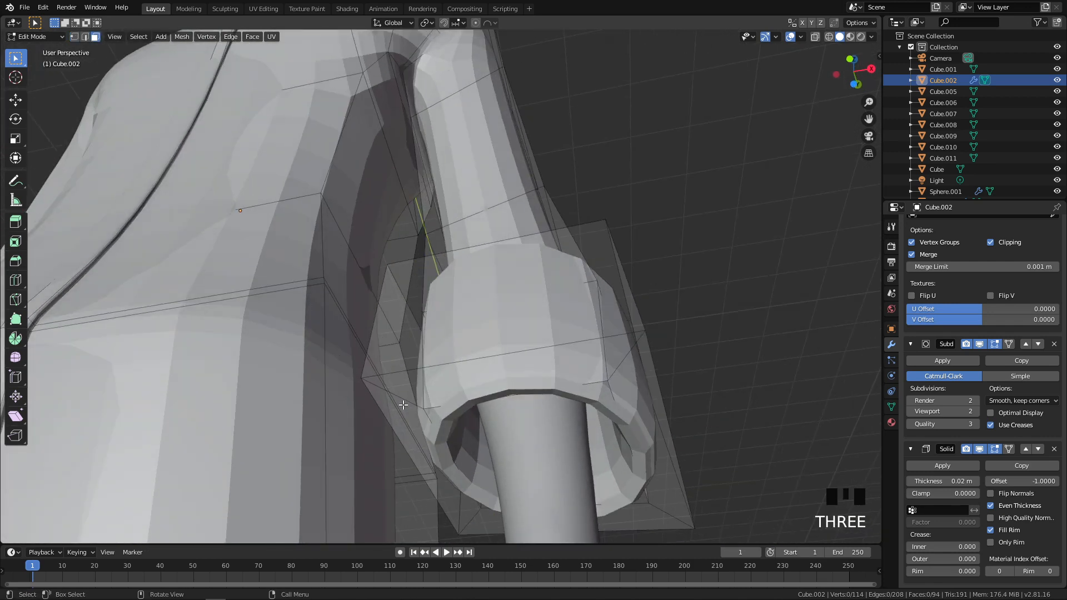
# Move the front face of the cuff about 0.12 m backward in the side view
pyautogui.click(403, 405)
pyautogui.moveTo(403, 405); pyautogui.dragTo(398, 487, button='middle')
pyautogui.click(401, 389)
pyautogui.keyDown('shift'); pyautogui.click(388, 331); pyautogui.keyUp('shift')
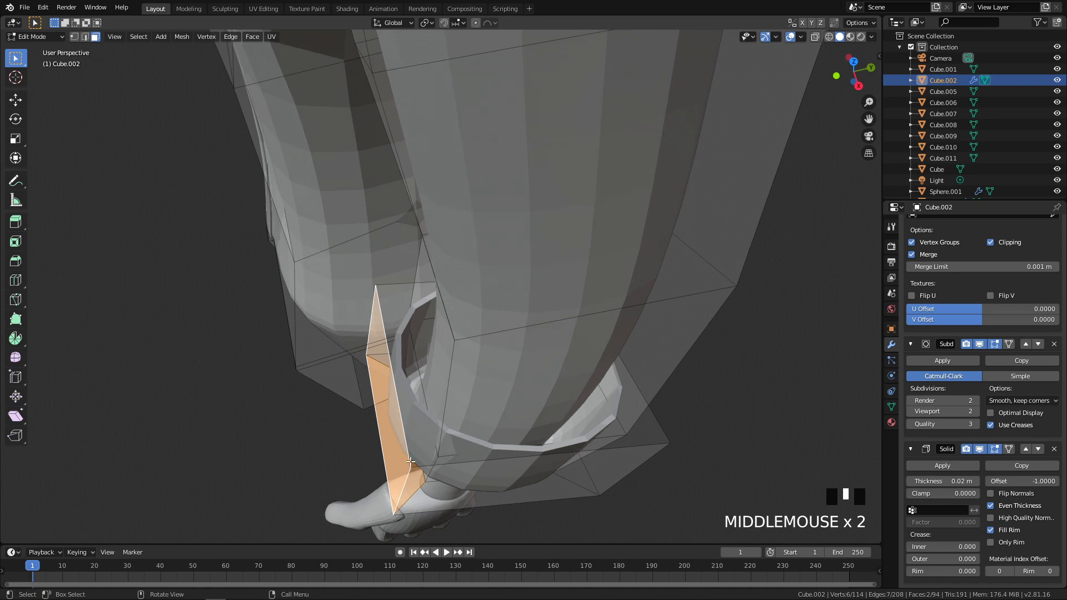
pyautogui.moveTo(420, 392); pyautogui.dragTo(411, 417, button='middle')
pyautogui.click(410, 418)
pyautogui.press('KP_3')
pyautogui.press('g')
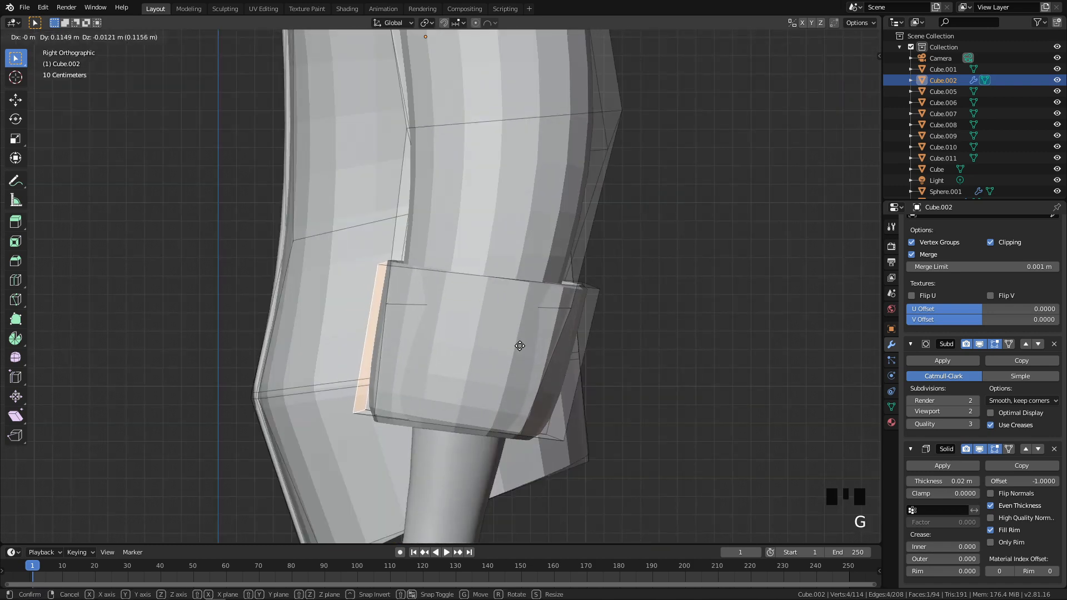
pyautogui.click(520, 346)
# Move the upper edge of the cuff's front face about 0.09 m forward in the side view
pyautogui.moveTo(519, 346); pyautogui.dragTo(483, 320, button='middle')
pyautogui.press('KP_3')
pyautogui.scroll(-5, 600, 322)
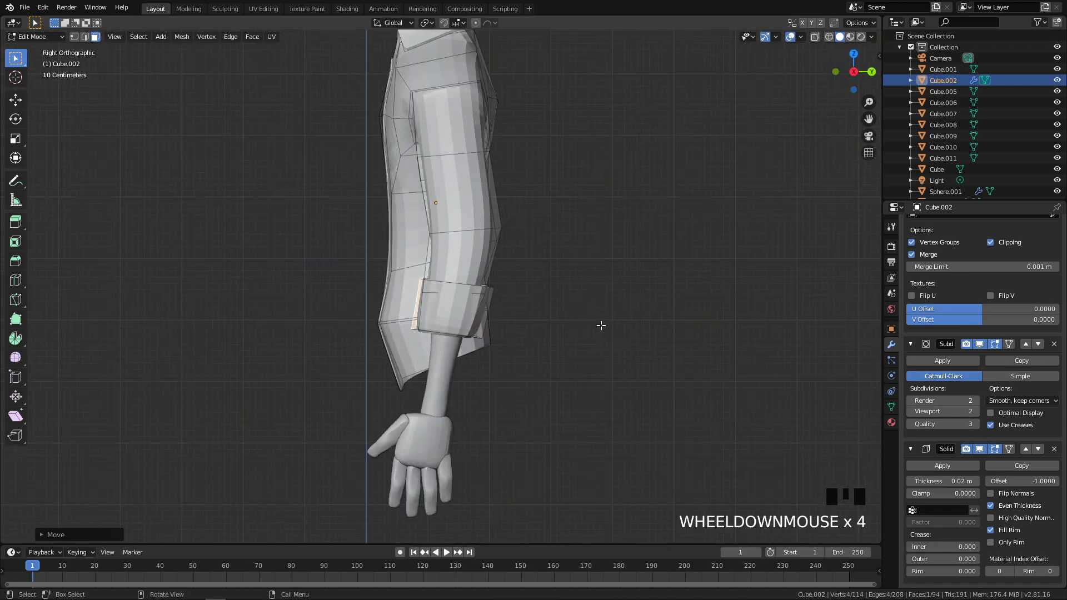
pyautogui.scroll(-2, 542, 344)
pyautogui.scroll(7, 536, 334)
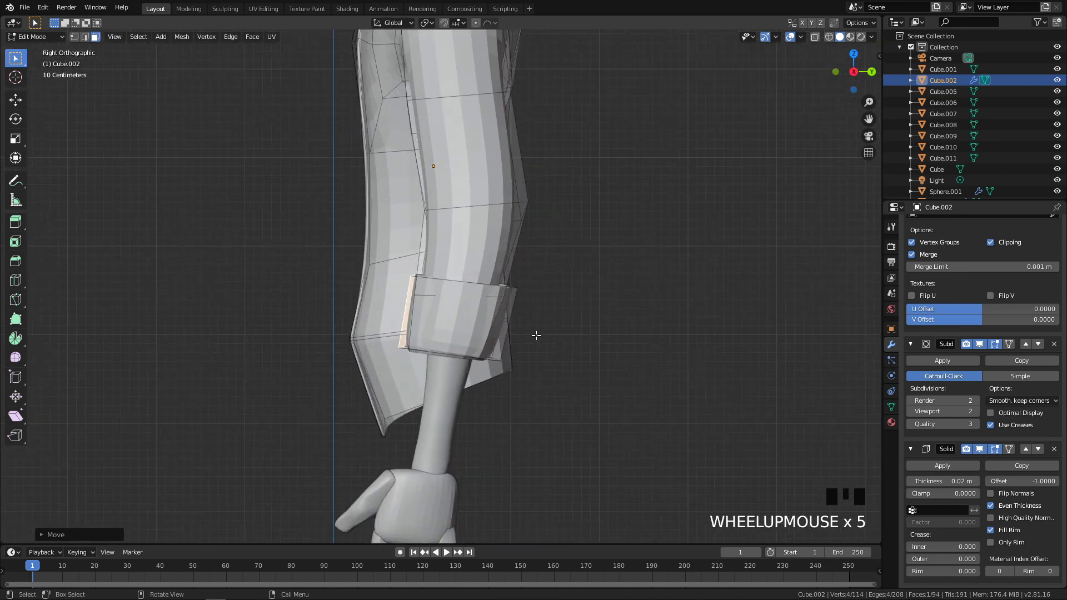
pyautogui.moveTo(415, 371); pyautogui.dragTo(430, 362, button='middle')
pyautogui.press('2')
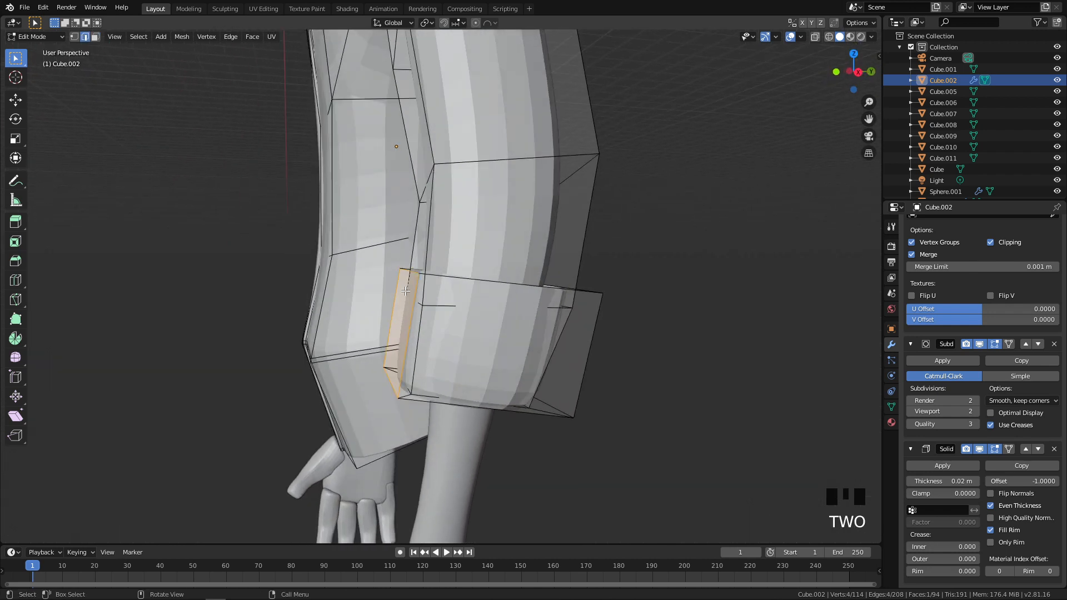
pyautogui.moveTo(409, 272); pyautogui.dragTo(567, 295, button='middle')
pyautogui.press('g')
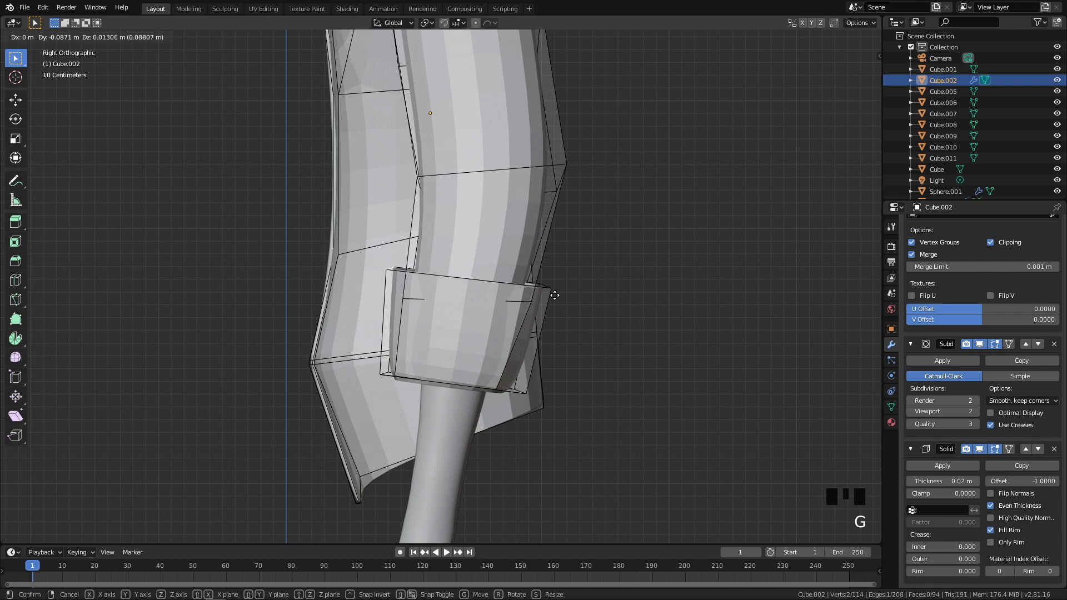
pyautogui.click(553, 295)
# Shift the edge at the cuff's lower front rim slightly backward and up in the side view
pyautogui.scroll(2, 554, 295)
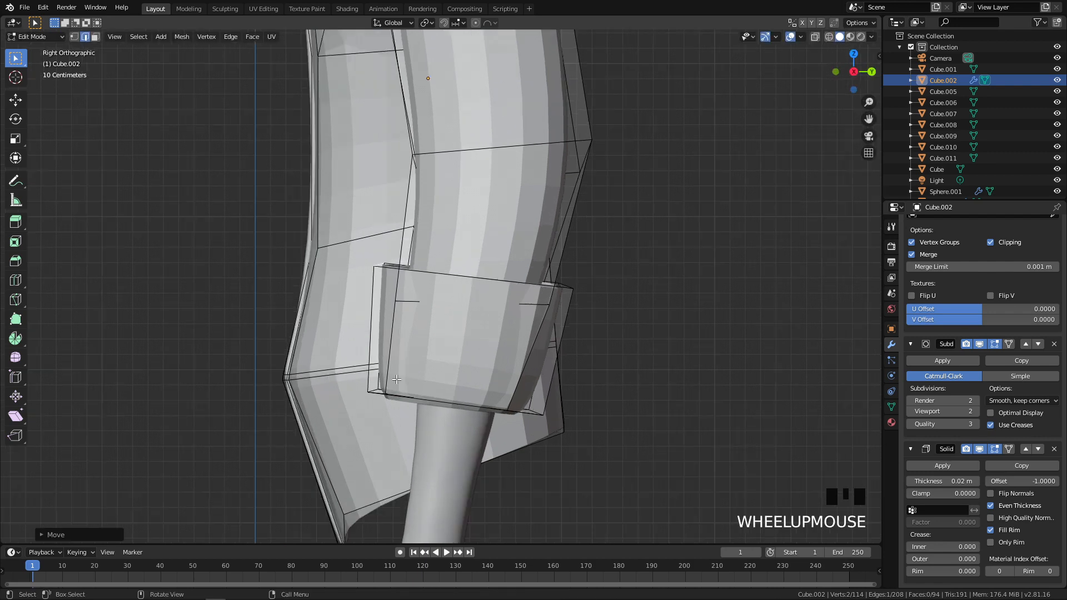
pyautogui.click(368, 416)
pyautogui.moveTo(367, 416); pyautogui.dragTo(418, 457, button='middle')
pyautogui.click(368, 429)
pyautogui.press('q')
pyautogui.press('q')
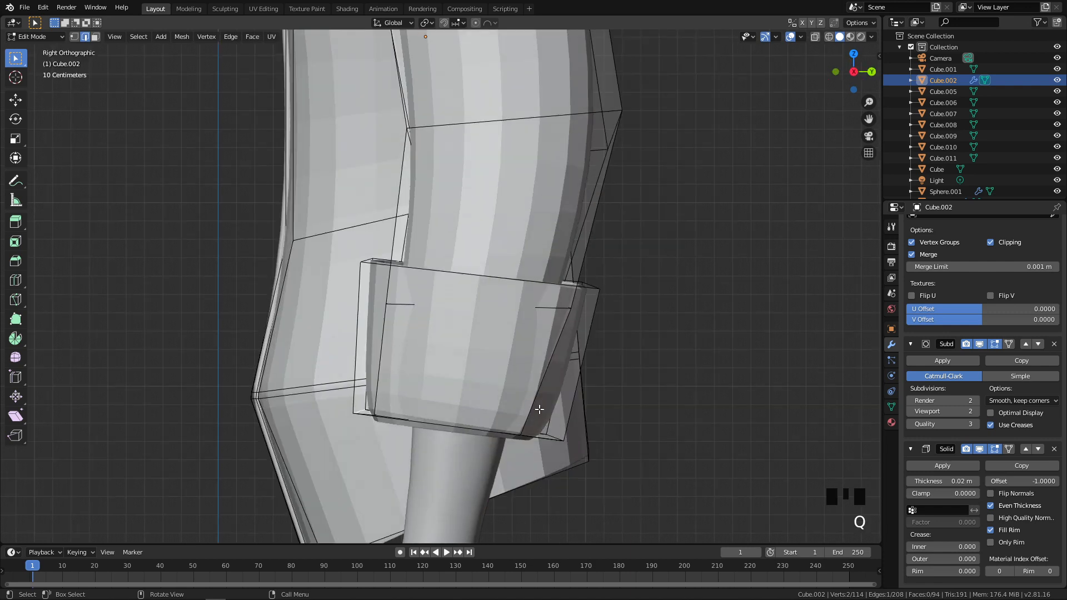
pyautogui.press('g')
pyautogui.click(550, 402)
# Move the front edge of the sleeve's elbow about 0.02 m forward in the side view
pyautogui.scroll(-3, 549, 385)
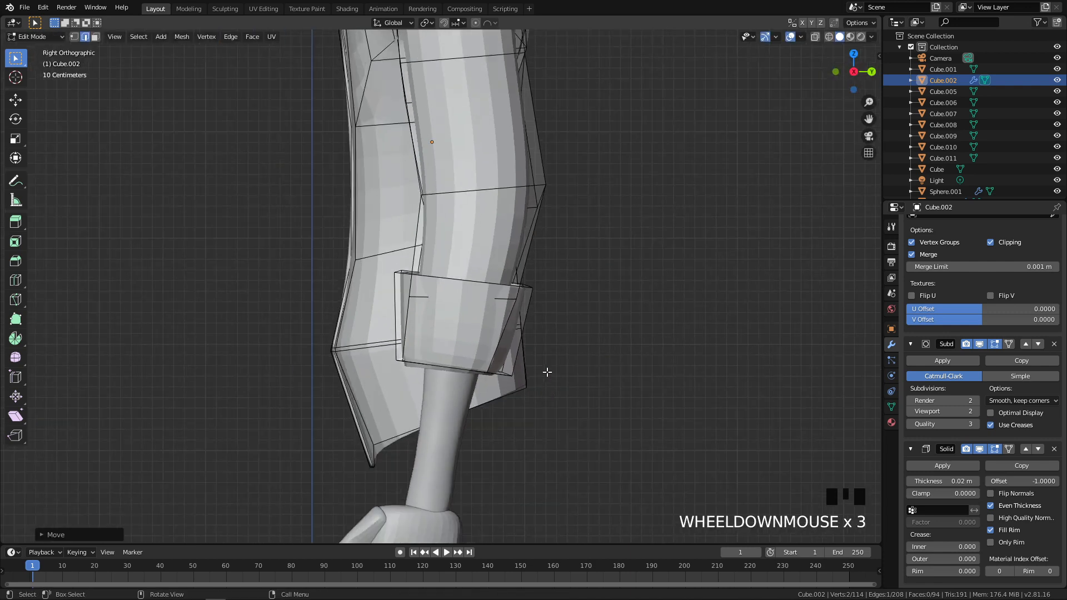
pyautogui.keyDown('shift'); pyautogui.moveTo(515, 247); pyautogui.dragTo(483, 389, button='middle'); pyautogui.keyUp('shift')
pyautogui.moveTo(403, 326); pyautogui.dragTo(412, 332, button='middle')
pyautogui.click(425, 337)
pyautogui.press('q')
pyautogui.press('g')
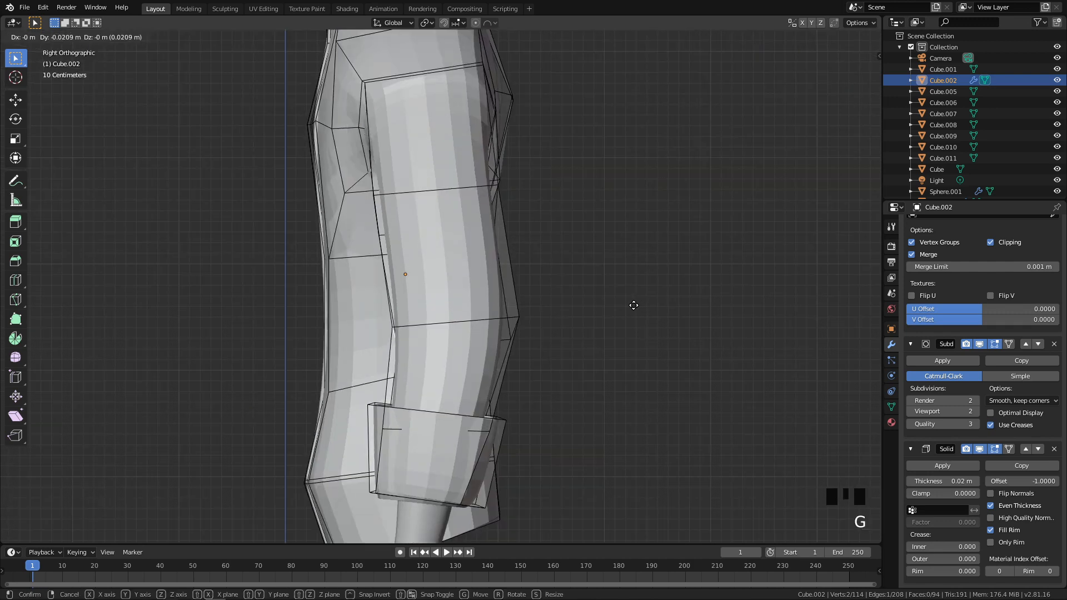
pyautogui.click(634, 305)
# Pull the back edge of the sleeve's elbow forward in the side view
pyautogui.moveTo(562, 305); pyautogui.dragTo(482, 329, button='middle')
pyautogui.press('q')
pyautogui.press('g')
pyautogui.click(620, 312)
pyautogui.press('z')
pyautogui.press('g')
pyautogui.click(529, 290)
# Move the sleeve's front elbow edge about 0.09 m backward and down in the side view
pyautogui.moveTo(403, 324); pyautogui.dragTo(455, 317, button='middle')
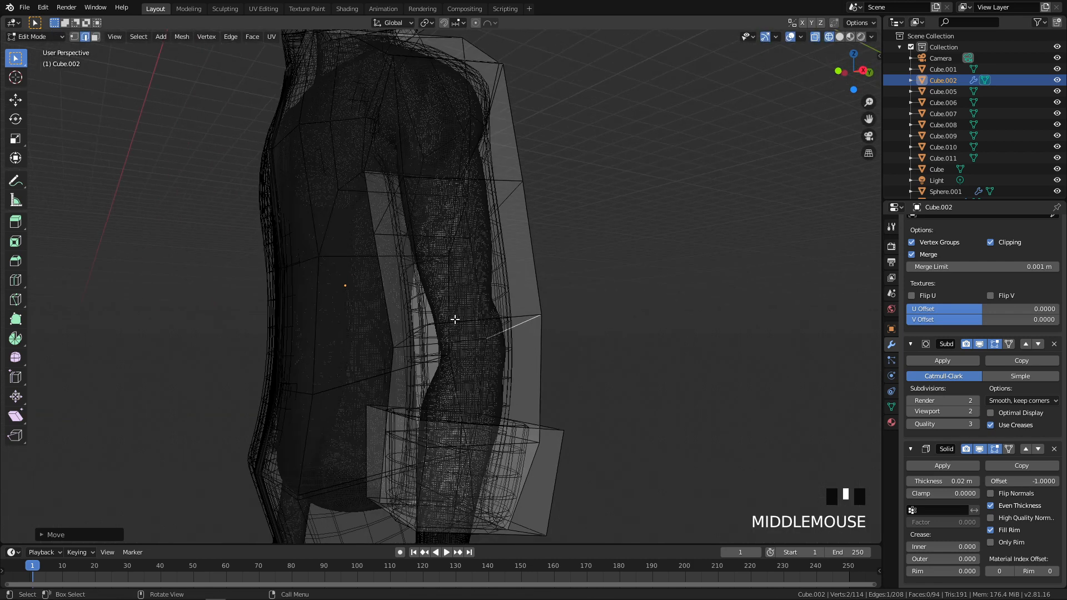
pyautogui.press('`')
pyautogui.click(679, 312)
pyautogui.press('g')
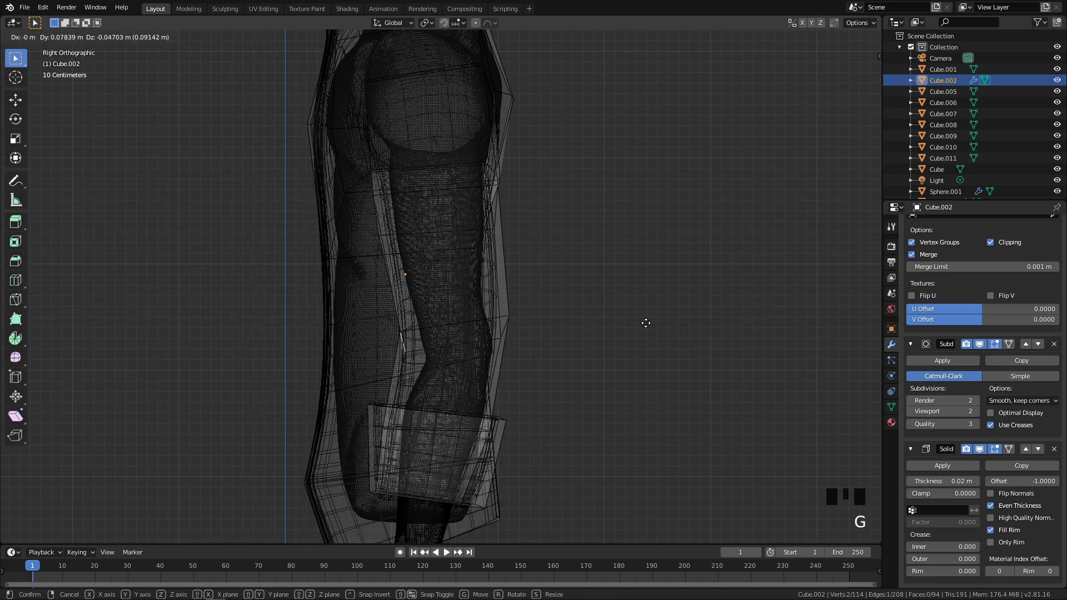
pyautogui.click(645, 323)
pyautogui.hotkey('alt', 'z')
# Reposition the single vertex on the shirt's upper back, between the armhole and the back centre
pyautogui.scroll(-4, 722, 317)
pyautogui.hotkey('alt', 'a')
pyautogui.moveTo(483, 273); pyautogui.dragTo(500, 300, button='middle')
pyautogui.press('q')
pyautogui.click(637, 310)
pyautogui.moveTo(638, 310); pyautogui.dragTo(556, 289, button='middle')
pyautogui.scroll(2, 556, 289)
pyautogui.press('1')
pyautogui.moveTo(508, 220); pyautogui.dragTo(491, 221, button='middle')
pyautogui.click(489, 220)
pyautogui.press('g')
pyautogui.rightClick(544, 228)
pyautogui.press('p')
pyautogui.moveTo(592, 209); pyautogui.dragTo(656, 232, button='middle')
pyautogui.press('g')
pyautogui.click(675, 239)
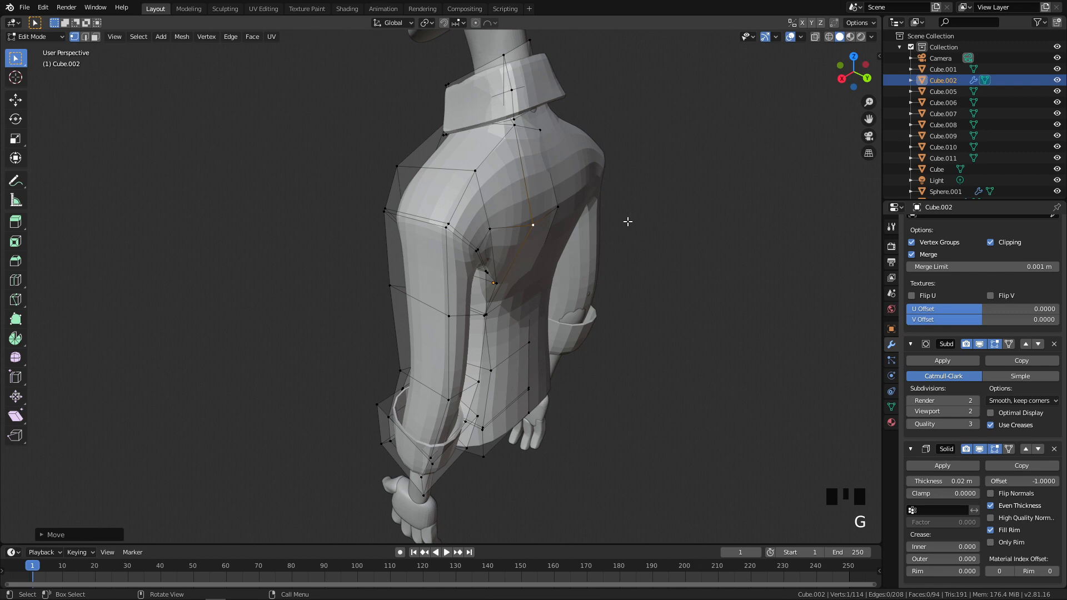
# Adjust the position of the inner back vertex on the cuff's upper rim
pyautogui.moveTo(557, 209); pyautogui.dragTo(500, 400, button='middle')
pyautogui.scroll(3, 556, 411)
pyautogui.scroll(2, 420, 391)
pyautogui.press('g')
pyautogui.click(480, 393)
pyautogui.press('g')
pyautogui.click(477, 413)
pyautogui.scroll(-2, 461, 400)
# Move the body-facing side of the cuff slightly outward, closer to the arm, in the front view
pyautogui.press('`')
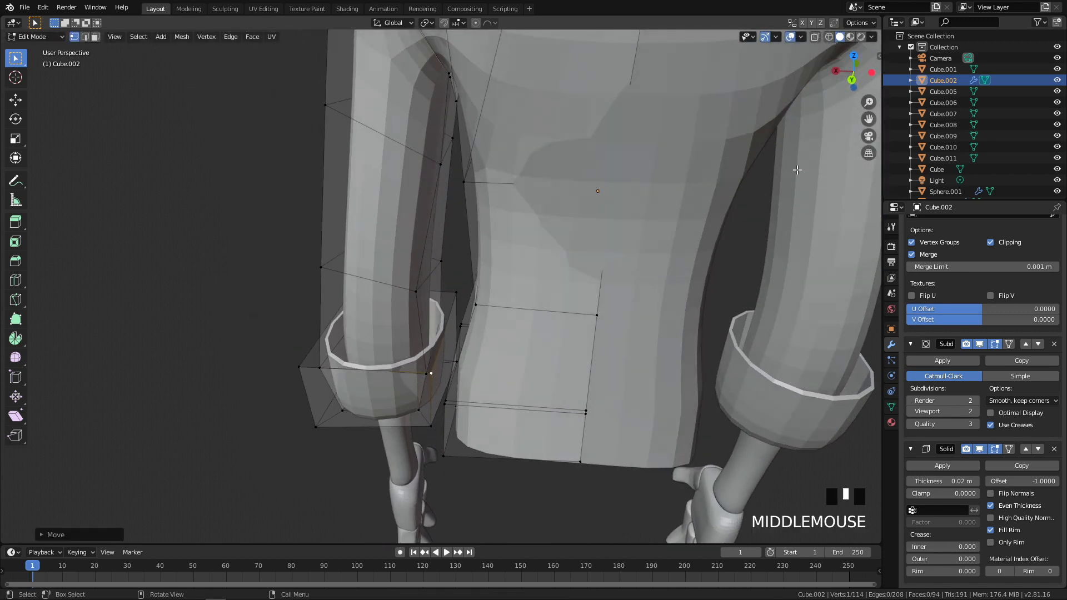
pyautogui.click(821, 145)
pyautogui.scroll(3, 533, 401)
pyautogui.keyDown('shift'); pyautogui.moveTo(461, 470); pyautogui.dragTo(455, 273, button='middle'); pyautogui.keyUp('shift')
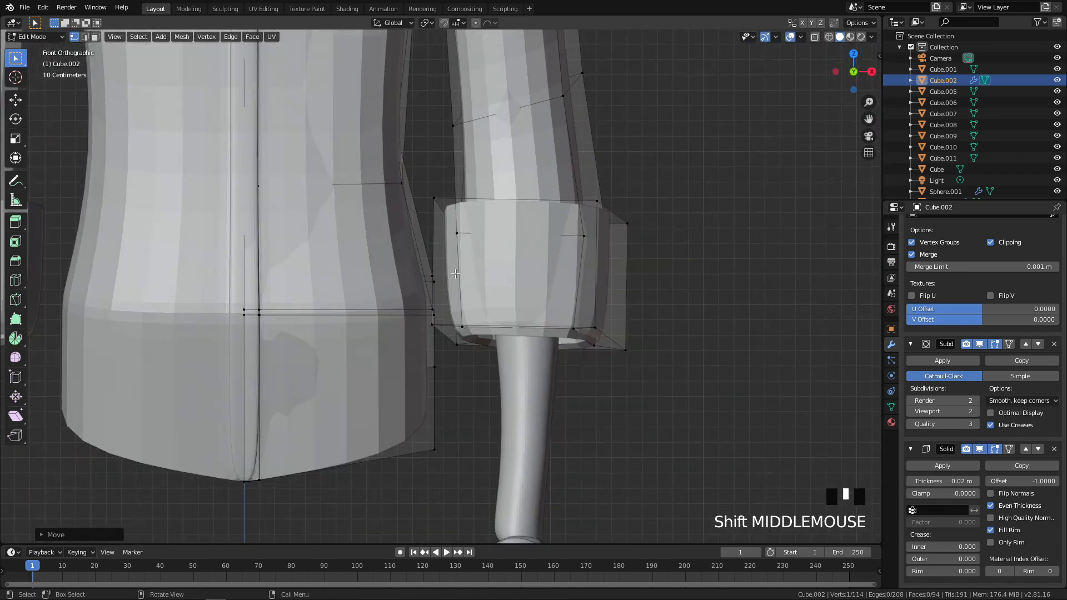
pyautogui.click(443, 322)
pyautogui.moveTo(439, 325); pyautogui.dragTo(504, 308, button='middle')
pyautogui.click(472, 315)
pyautogui.press('g')
pyautogui.click(475, 285)
# Move the outer side face of the cuff slightly inward in the front view
pyautogui.click(626, 314)
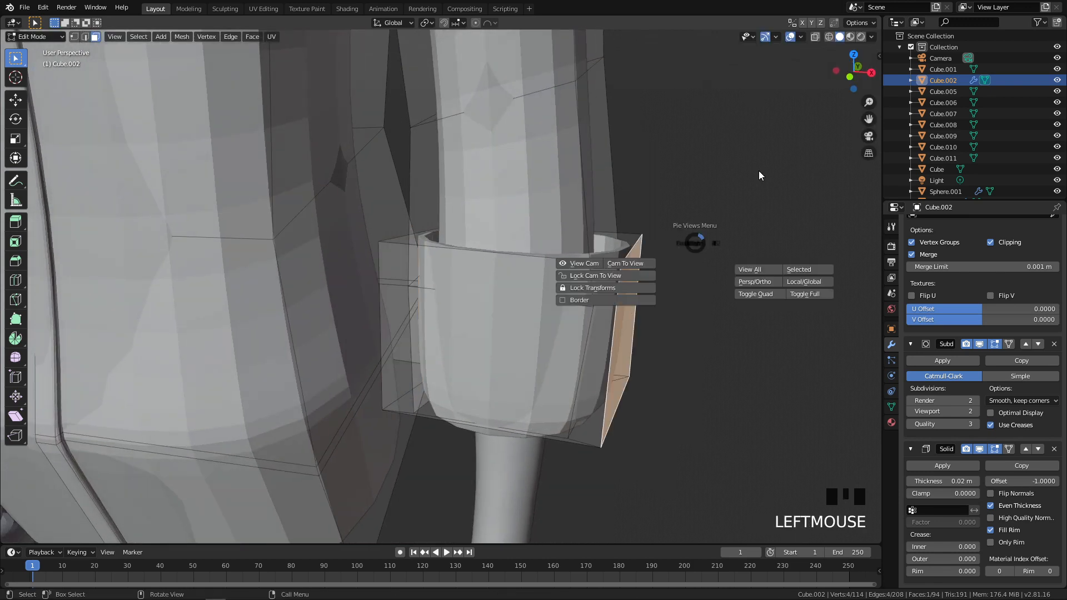
pyautogui.press('KP_1')
pyautogui.press('g')
pyautogui.click(748, 195)
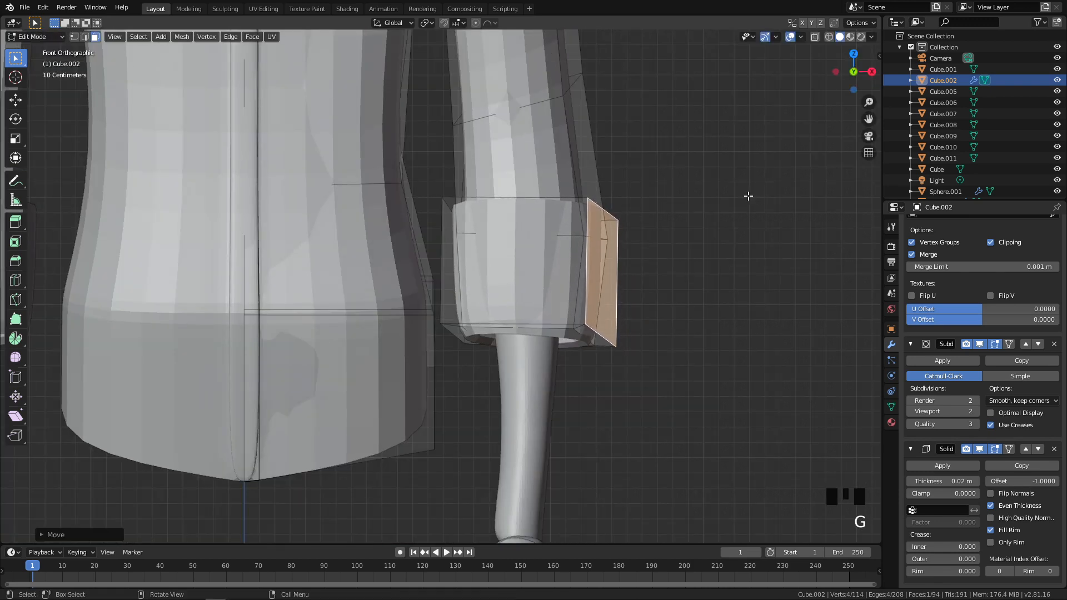
# Clear the selection and examine the whole shirt from the front in Object Mode
pyautogui.scroll(-4, 739, 196)
pyautogui.hotkey('alt', 'a')
pyautogui.scroll(-6, 627, 219)
pyautogui.press('Tab')
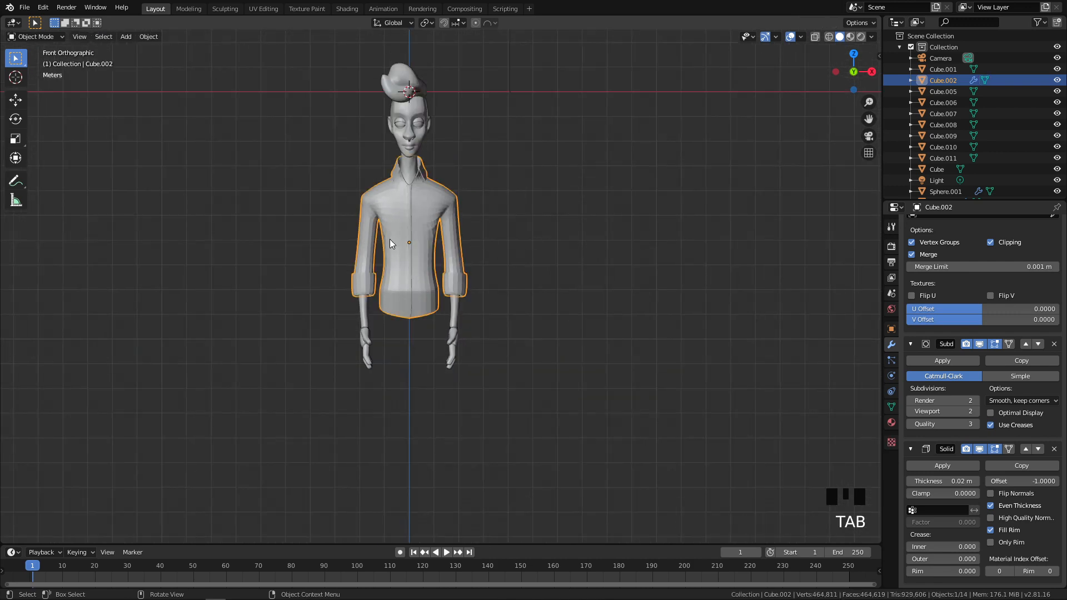
pyautogui.scroll(4, 504, 266)
pyautogui.keyDown('shift'); pyautogui.moveTo(505, 265); pyautogui.dragTo(343, 366, button='middle'); pyautogui.keyUp('shift')
# Move the selected edges of the sleeve cuff's upper rim down and slightly forward in the side view
pyautogui.press('Tab')
pyautogui.scroll(4, 546, 271)
pyautogui.press('2')
pyautogui.moveTo(381, 361); pyautogui.dragTo(496, 258, button='middle')
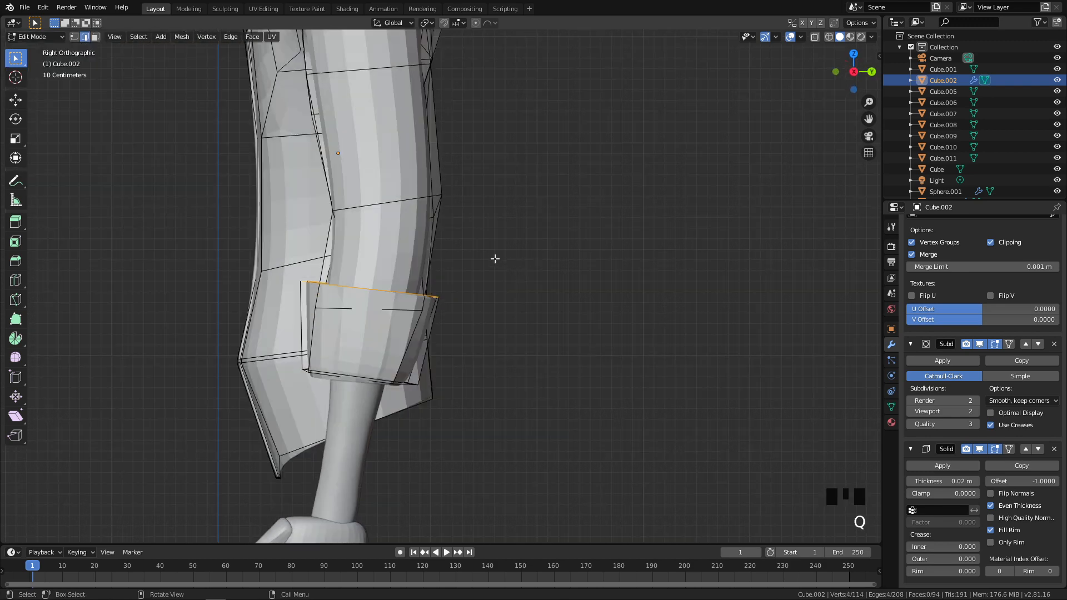
pyautogui.press('g')
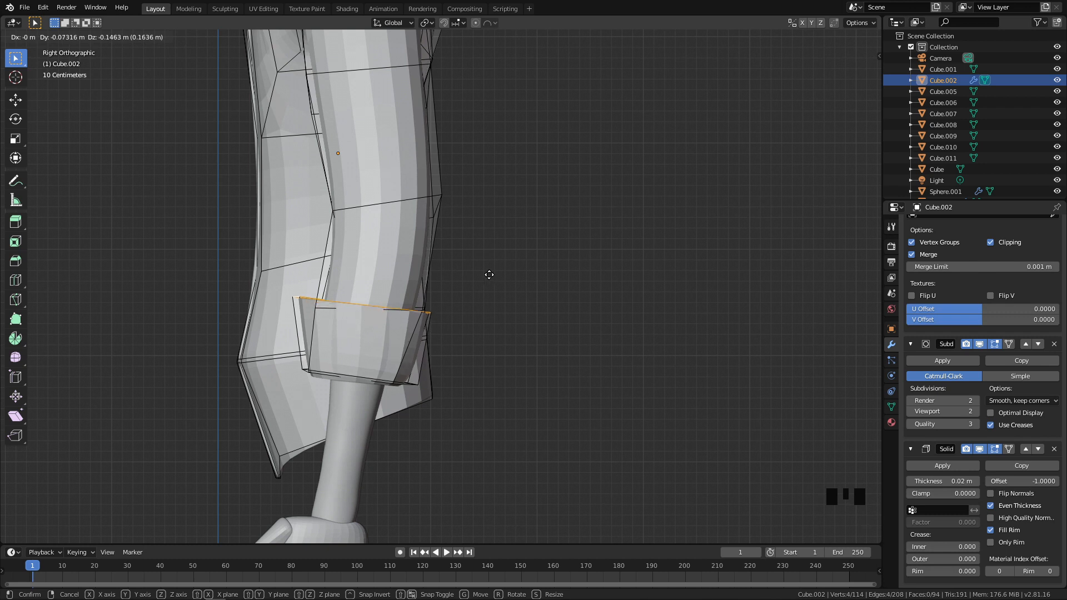
pyautogui.click(488, 276)
pyautogui.scroll(-3, 458, 303)
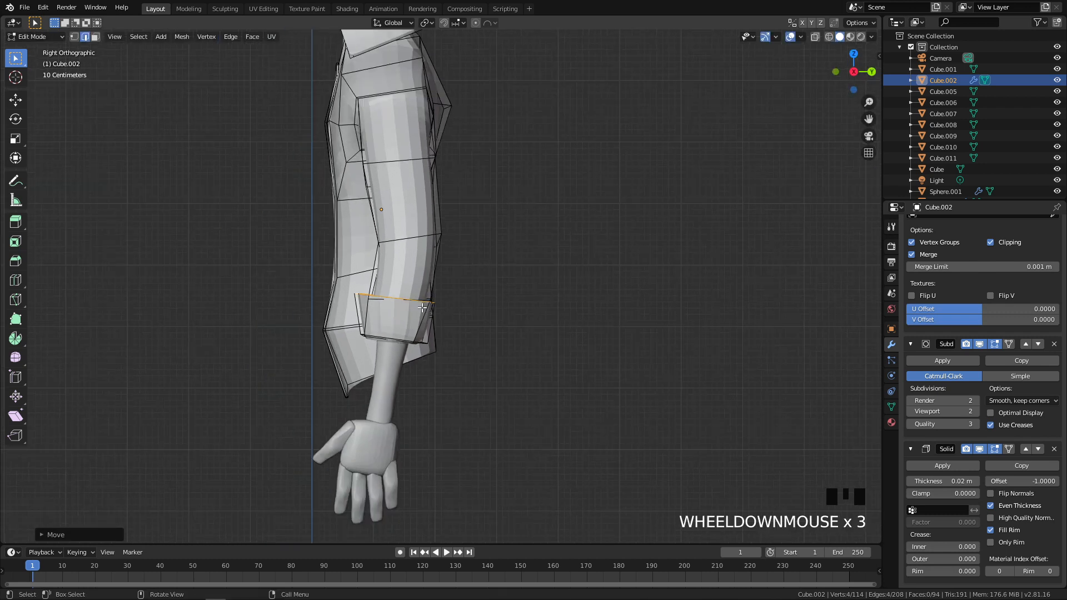
# Select the front edge of the cuff's upper rim and reposition it closer to the sleeve in the side view
pyautogui.scroll(4, 422, 307)
pyautogui.click(262, 315)
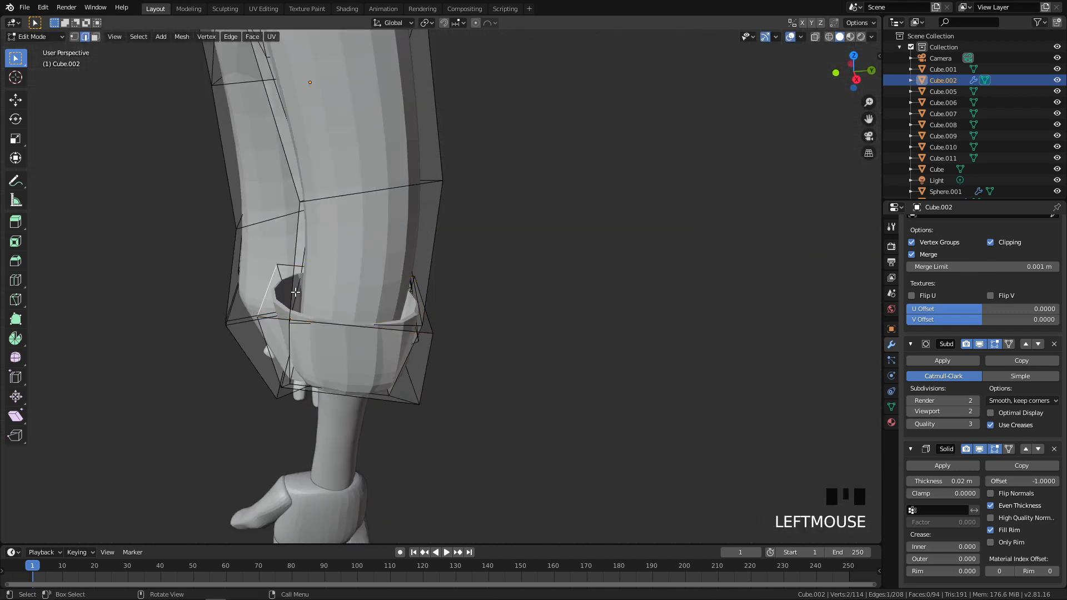
pyautogui.press('KP_3')
pyautogui.press('g')
pyautogui.click(519, 270)
pyautogui.scroll(-3, 467, 305)
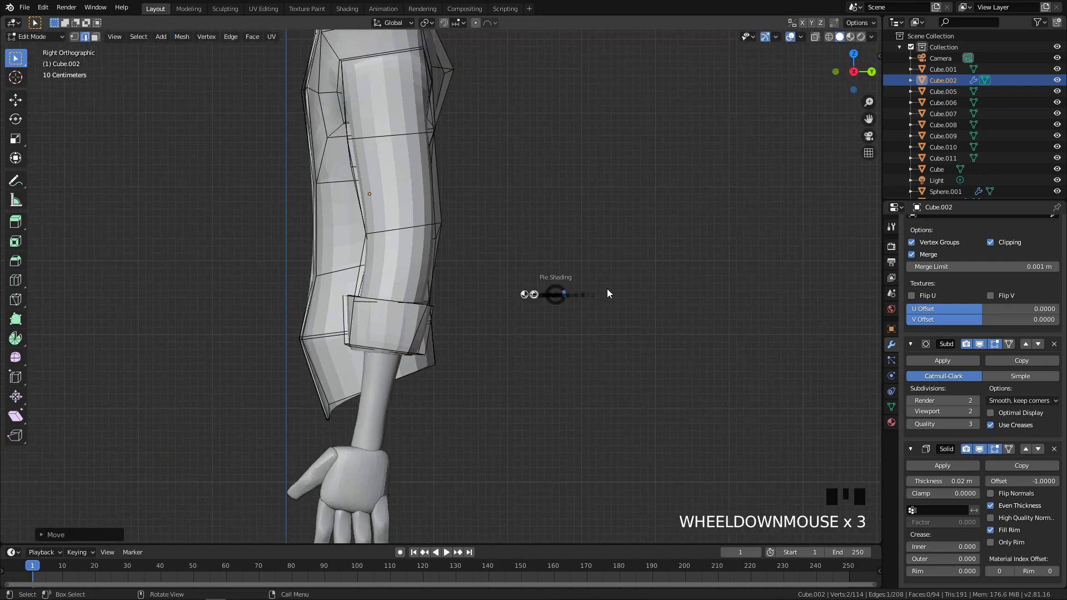
# Select the four underside faces of the cuff and scale them down in the front view to taper it
pyautogui.press('q')
pyautogui.press('q')
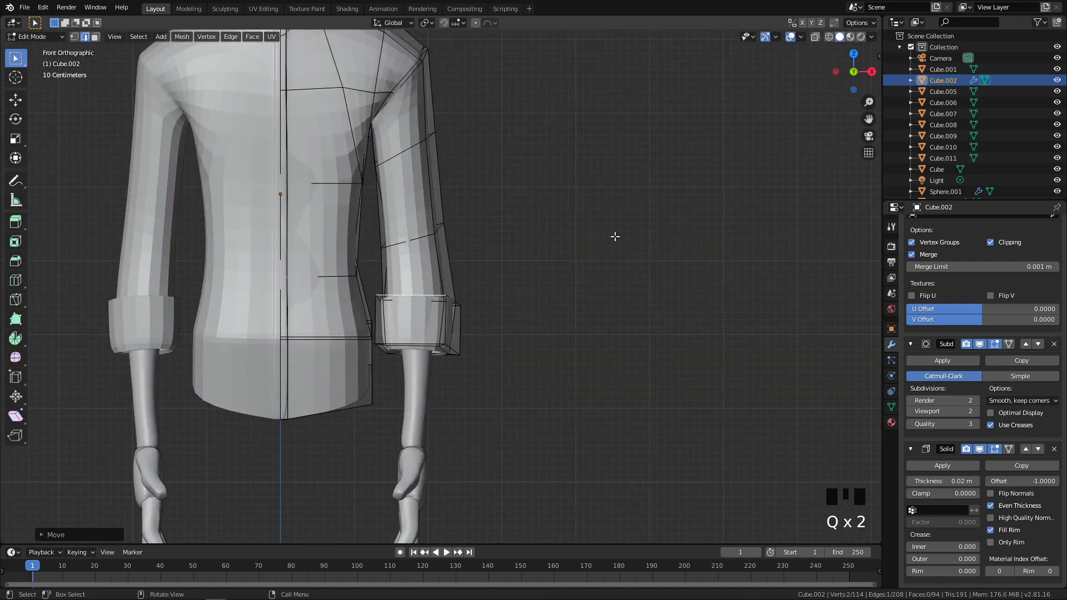
pyautogui.keyDown('shift'); pyautogui.moveTo(548, 358); pyautogui.dragTo(445, 226, button='middle'); pyautogui.keyUp('shift')
pyautogui.press('3')
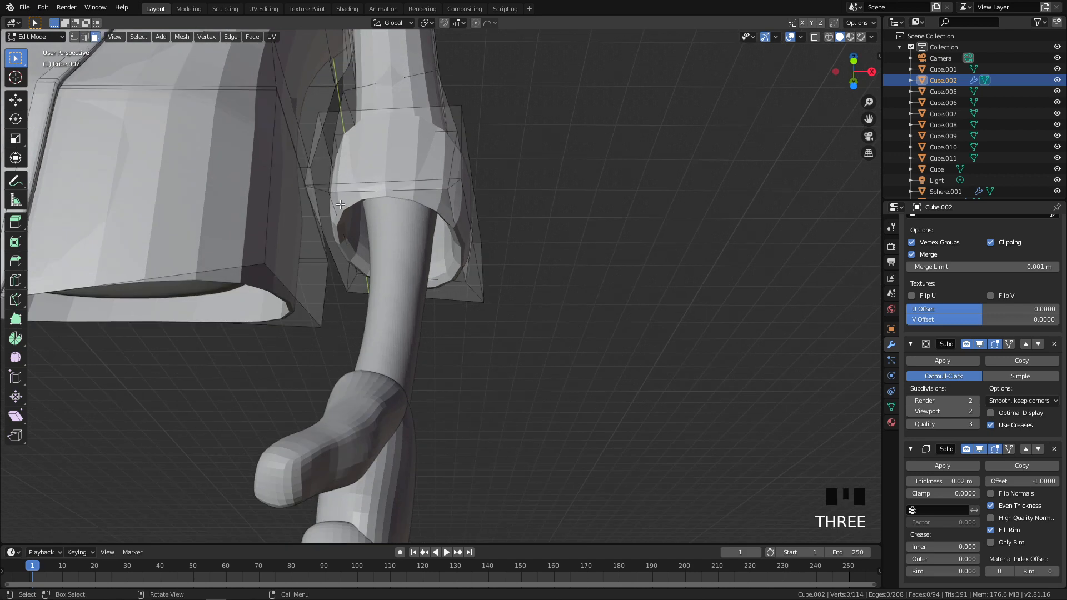
pyautogui.tripleClick(330, 206)
pyautogui.click(352, 187)
pyautogui.keyDown('shift'); pyautogui.click(335, 227); pyautogui.keyUp('shift')
pyautogui.keyDown('shift'); pyautogui.click(446, 289); pyautogui.keyUp('shift')
pyautogui.keyDown('shift'); pyautogui.click(469, 265); pyautogui.keyUp('shift')
pyautogui.press('KP_1')
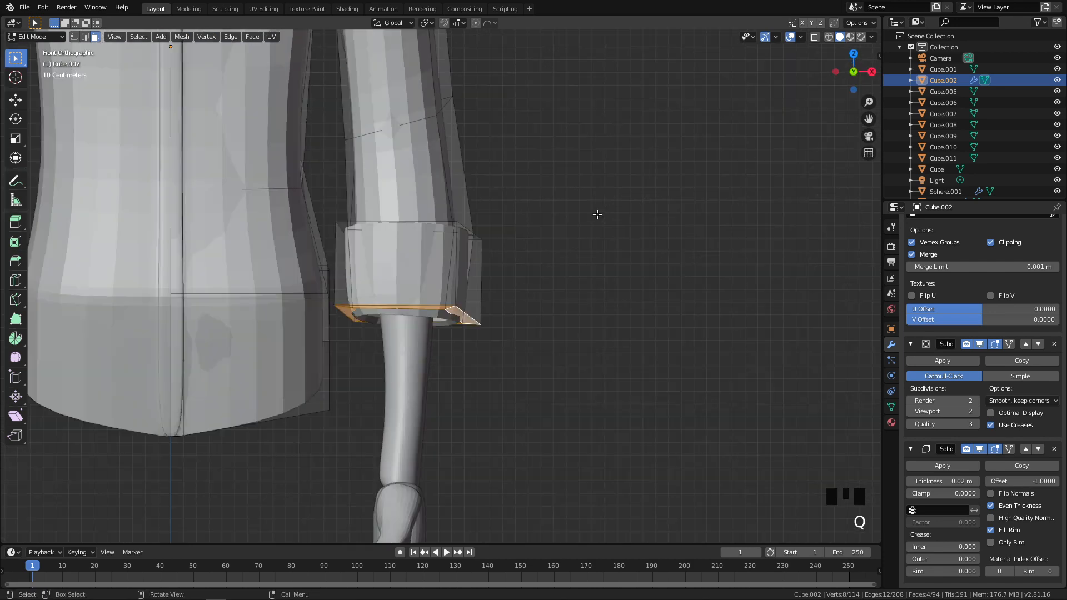
pyautogui.press('s')
pyautogui.click(621, 276)
pyautogui.scroll(-4, 619, 267)
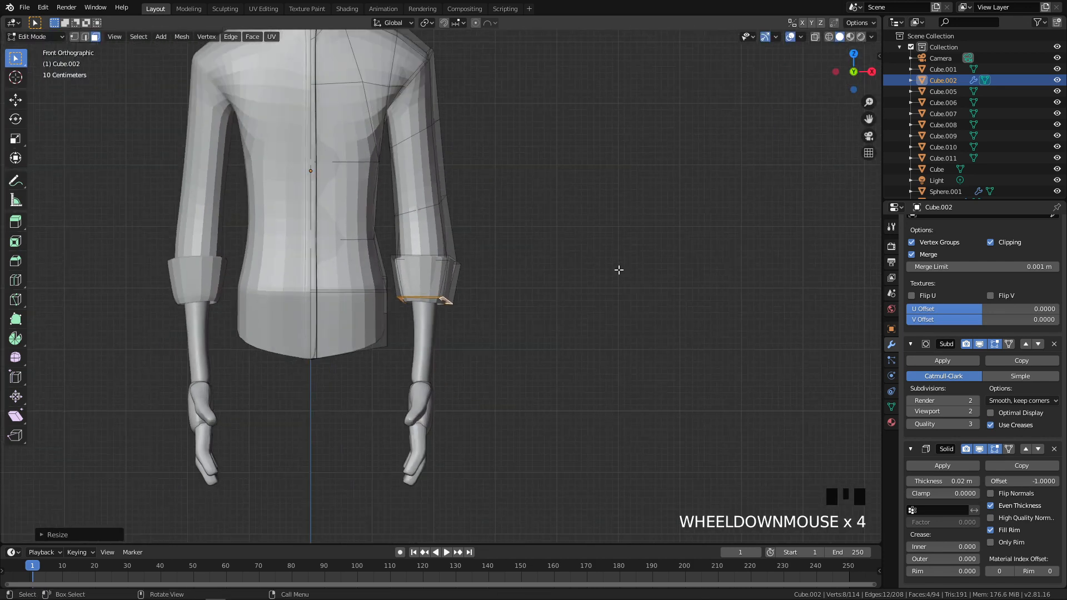
# Fine-tune the scale of the cuff's underside faces with two more resizes in the front view
pyautogui.hotkey('alt', 'z')
pyautogui.scroll(-1, 633, 276)
pyautogui.hotkey('alt', 'z')
pyautogui.scroll(2, 467, 297)
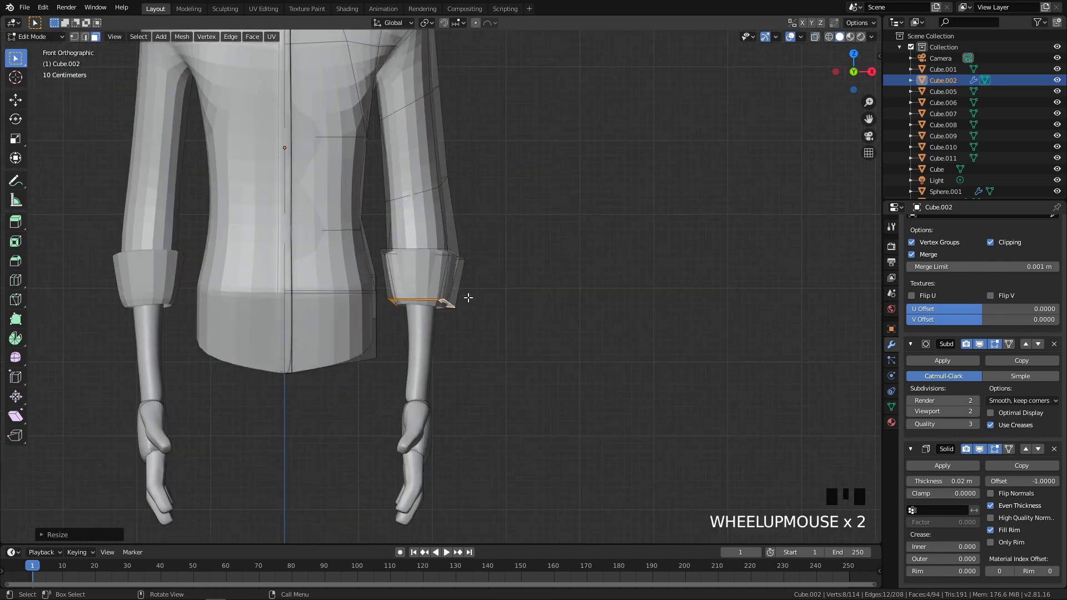
pyautogui.press('s')
pyautogui.click(569, 304)
pyautogui.press('s')
pyautogui.click(551, 307)
pyautogui.hotkey('alt', 'z')
pyautogui.hotkey('alt', 'z')
# Clear the selection in Object Mode and examine the shirt and cuffs from the front, side and back
pyautogui.press('Tab')
pyautogui.scroll(-2, 400, 281)
pyautogui.keyDown('shift'); pyautogui.moveTo(400, 282); pyautogui.dragTo(470, 314, button='middle'); pyautogui.keyUp('shift')
pyautogui.hotkey('alt', 'a')
pyautogui.scroll(-3, 466, 301)
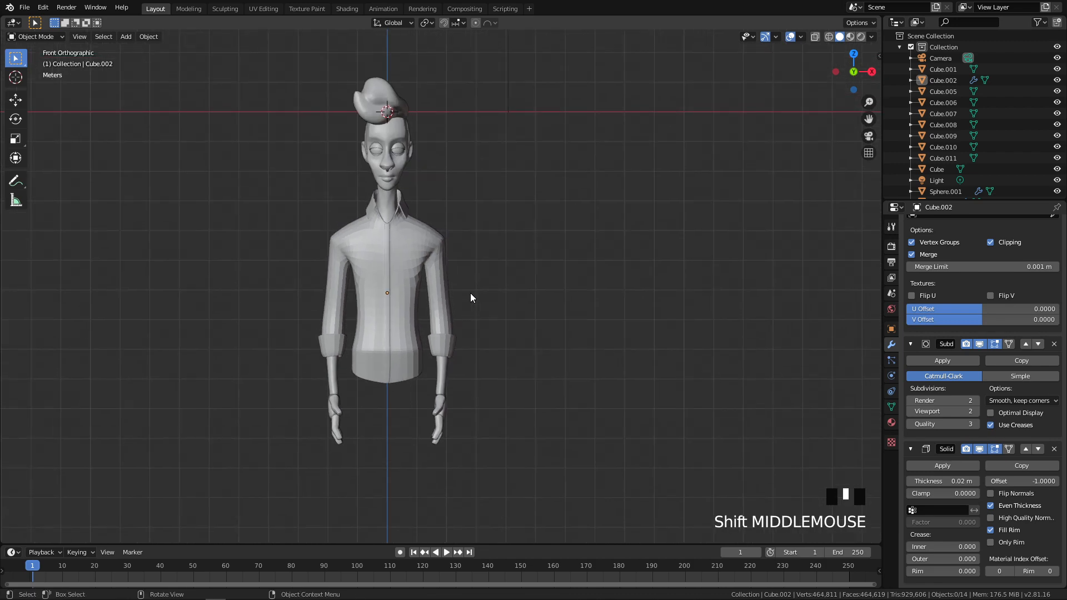
pyautogui.press('KP_3')
pyautogui.scroll(4, 618, 299)
pyautogui.keyDown('shift'); pyautogui.moveTo(445, 208); pyautogui.dragTo(448, 285, button='middle'); pyautogui.keyUp('shift')
pyautogui.moveTo(448, 286); pyautogui.dragTo(295, 292, button='middle')
pyautogui.scroll(-1, 422, 295)
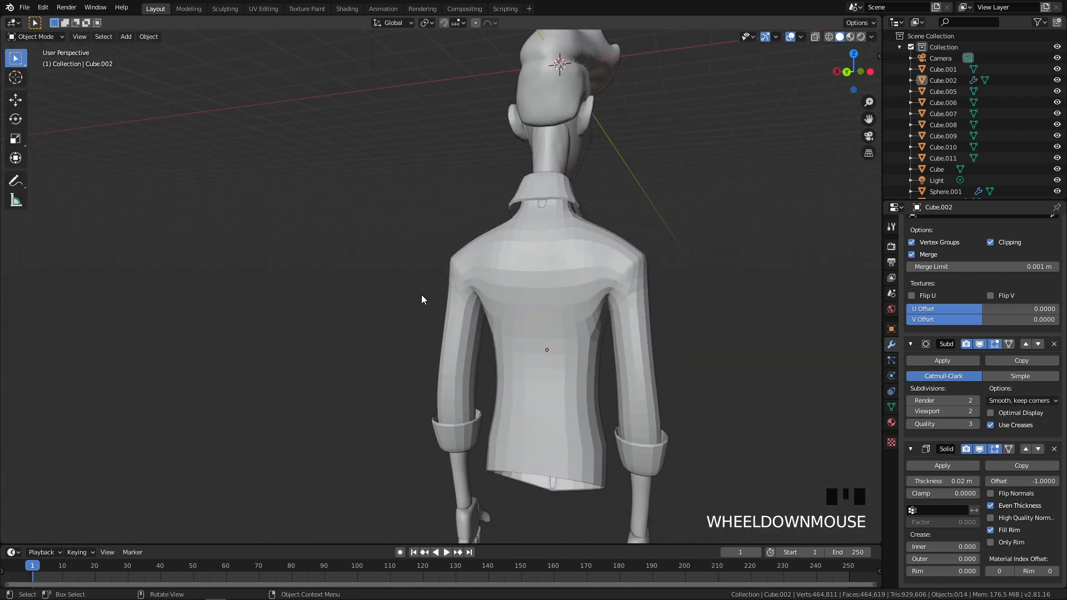
pyautogui.scroll(4, 616, 231)
pyautogui.keyDown('shift'); pyautogui.moveTo(615, 232); pyautogui.dragTo(263, 350, button='middle'); pyautogui.keyUp('shift')
# Adjust the centre-back vertex beneath the shirt's collar so the lump there no longer pokes through
pyautogui.click(260, 301)
pyautogui.moveTo(260, 301); pyautogui.dragTo(389, 301, button='middle')
pyautogui.press('Tab')
pyautogui.scroll(2, 267, 278)
pyautogui.press('1')
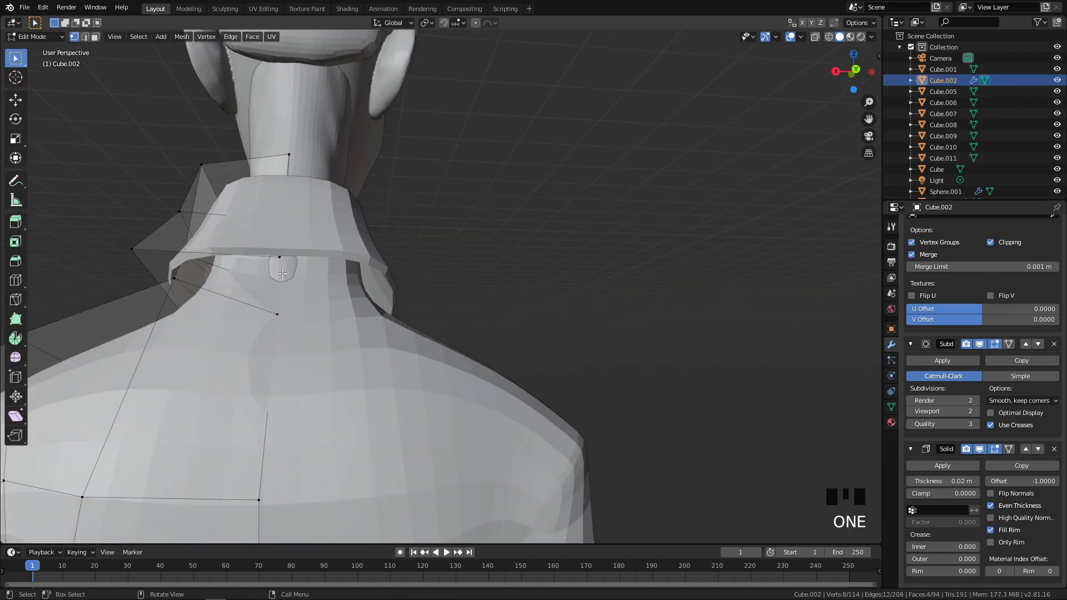
pyautogui.moveTo(290, 288)
pyautogui.mouseDown(button='middle')
pyautogui.moveTo(328, 245)
pyautogui.moveTo(398, 260)
pyautogui.mouseUp(button='middle')
pyautogui.press('z')
pyautogui.press('g')
pyautogui.click(491, 248)
pyautogui.press('z')
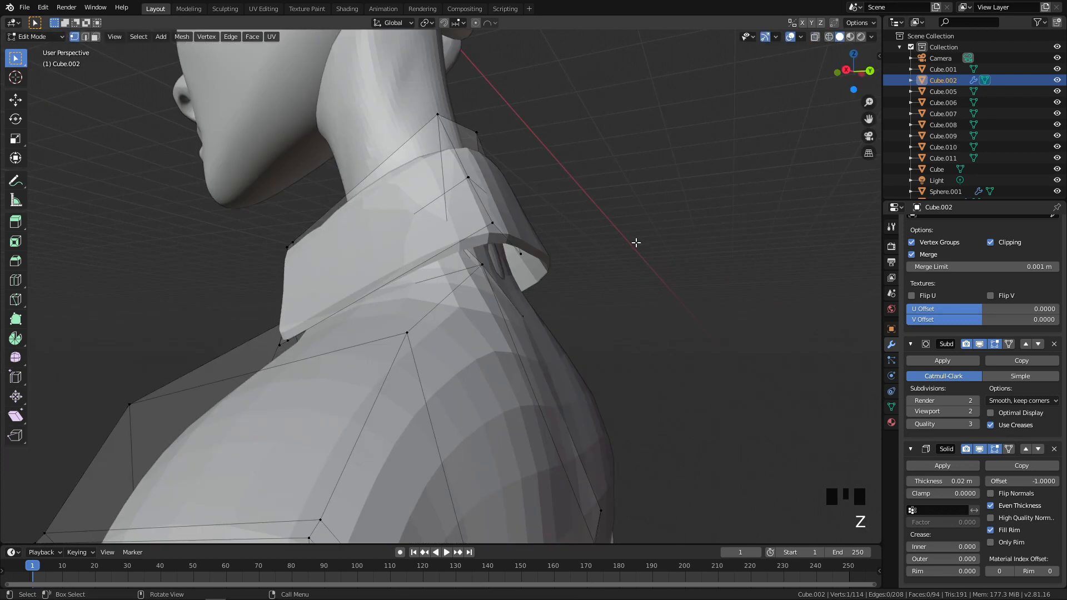
pyautogui.press('g')
pyautogui.click(653, 233)
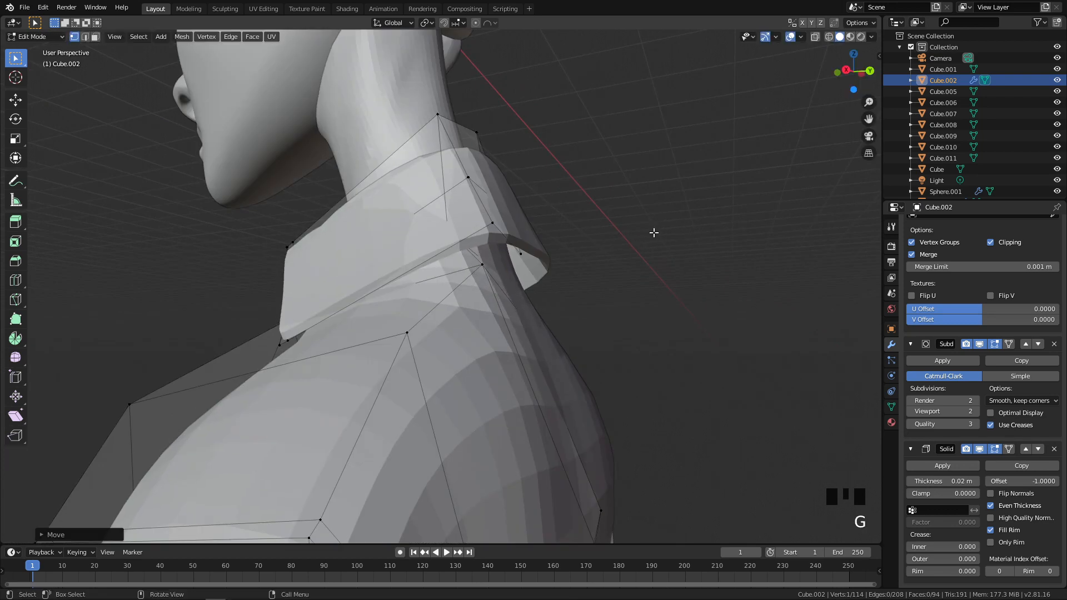
# Move the vertices at the upper and middle back of the collar closer to the neck in the side view
pyautogui.press('q')
pyautogui.press('q')
pyautogui.keyDown('shift'); pyautogui.moveTo(692, 273); pyautogui.dragTo(409, 298, button='middle'); pyautogui.keyUp('shift')
pyautogui.scroll(4, 329, 269)
pyautogui.press('q')
pyautogui.scroll(2, 583, 230)
pyautogui.moveTo(554, 169); pyautogui.dragTo(687, 244)
pyautogui.press('g')
pyautogui.click(658, 247)
pyautogui.moveTo(595, 260); pyautogui.dragTo(693, 297)
pyautogui.press('g')
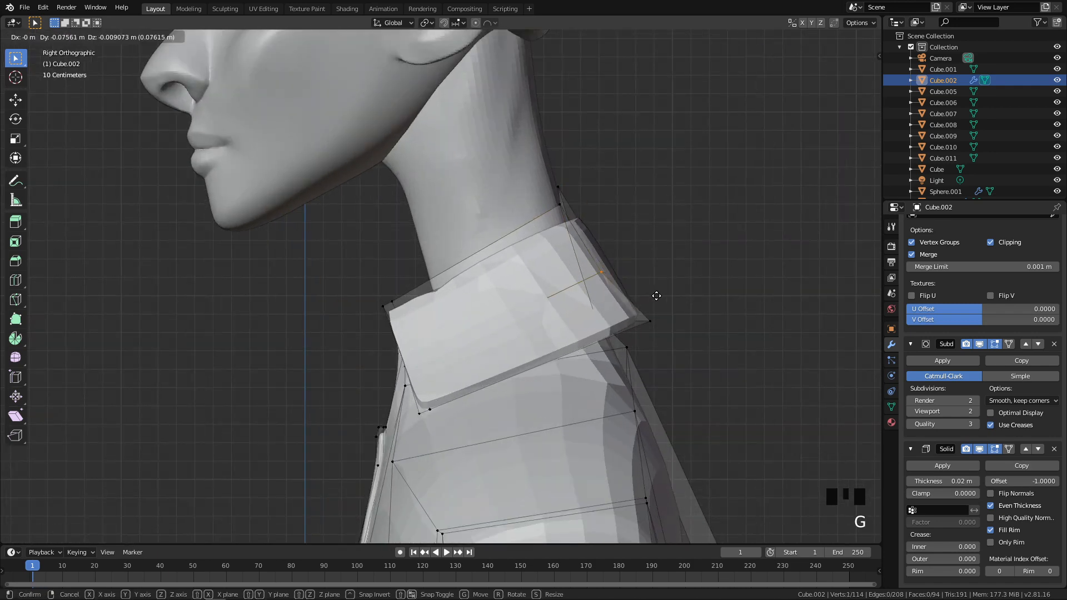
pyautogui.click(652, 297)
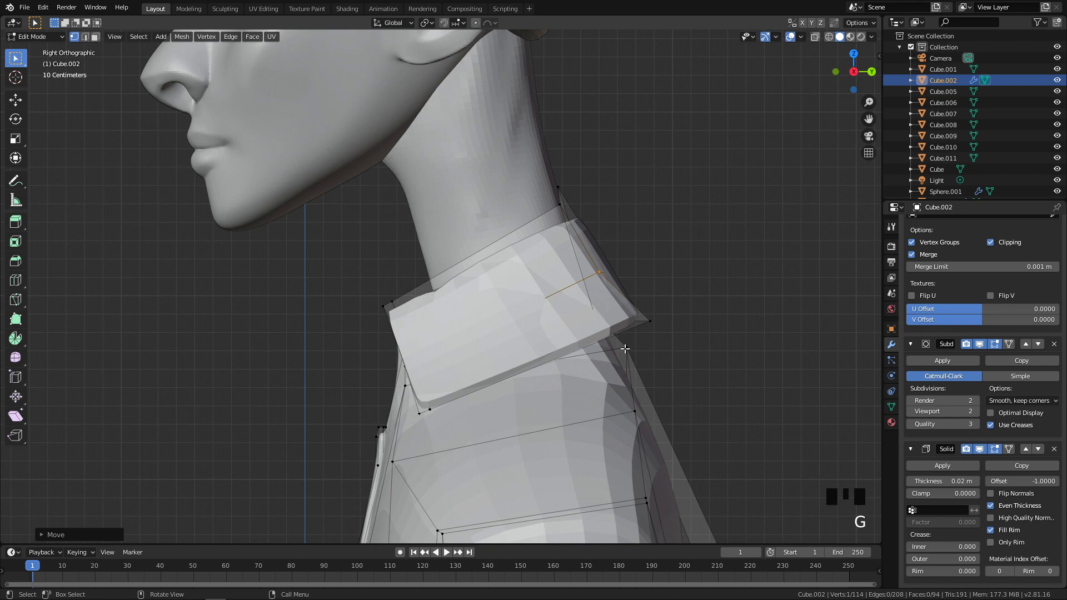
# Reposition the lower centre-back vertices of the collar in the side view, bringing its edge against the shirt back
pyautogui.moveTo(677, 339); pyautogui.dragTo(570, 305, button='middle')
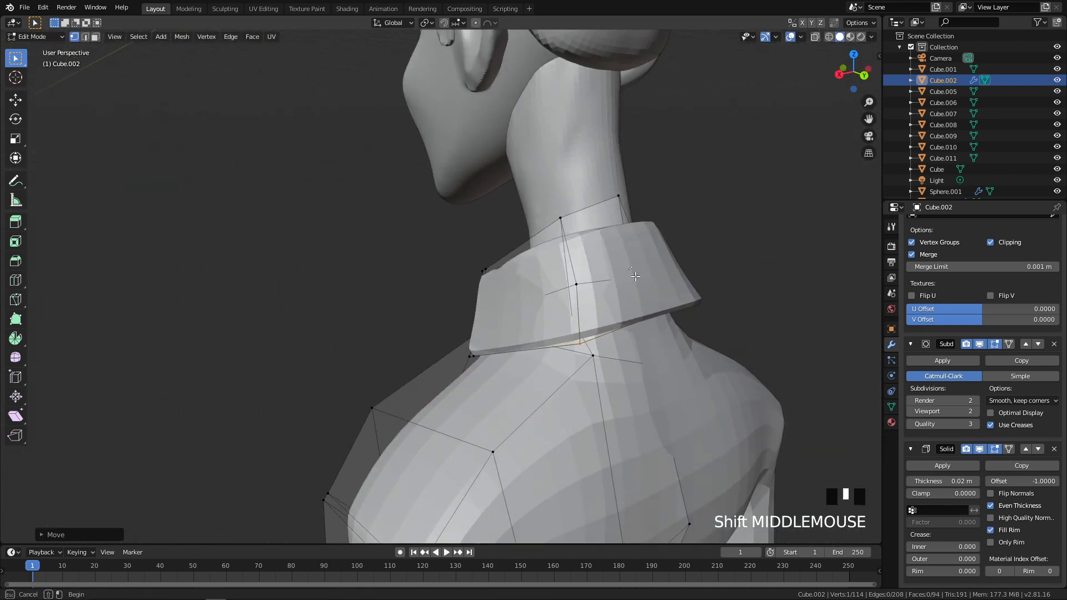
pyautogui.moveTo(632, 269); pyautogui.dragTo(679, 310)
pyautogui.press('q')
pyautogui.press('g')
pyautogui.click(690, 288)
pyautogui.moveTo(690, 289); pyautogui.dragTo(543, 338, button='middle')
# Box-select the vertices around the collar's back seam and shift them slightly
pyautogui.scroll(-4, 561, 350)
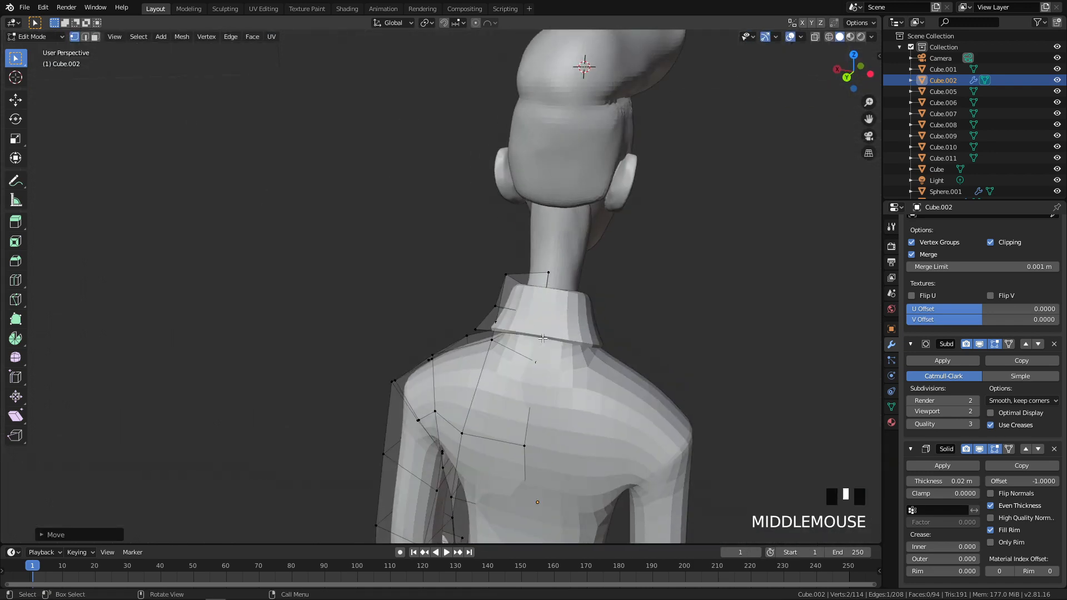
pyautogui.moveTo(532, 328); pyautogui.dragTo(558, 358)
pyautogui.press('g')
pyautogui.click(557, 361)
pyautogui.scroll(-3, 557, 358)
pyautogui.moveTo(558, 358); pyautogui.dragTo(600, 345, button='middle')
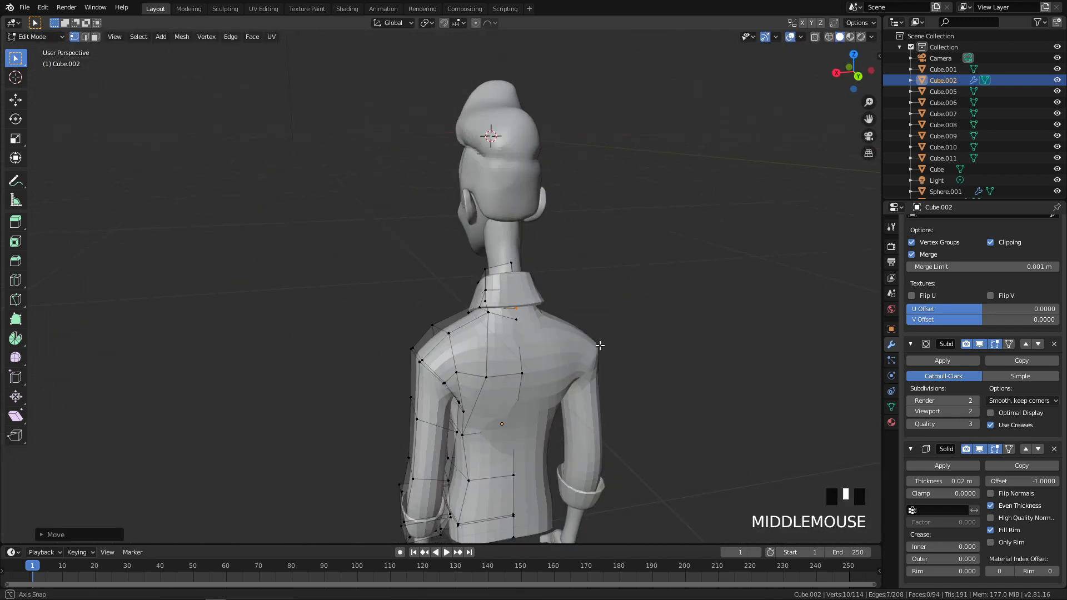
# Try to add a loop cut near the front neckline and collar opening in the front view
pyautogui.press('q')
pyautogui.scroll(3, 502, 318)
pyautogui.keyDown('shift'); pyautogui.moveTo(502, 318); pyautogui.dragTo(439, 364, button='middle'); pyautogui.keyUp('shift')
pyautogui.scroll(2, 438, 365)
pyautogui.press('Tab')
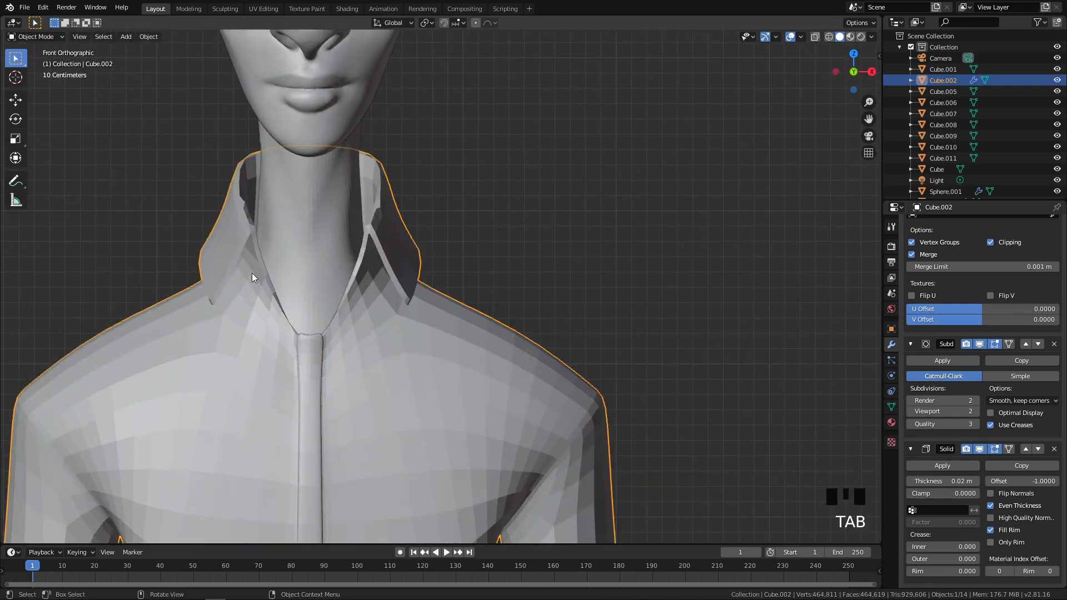
pyautogui.keyDown('shift'); pyautogui.moveTo(356, 303); pyautogui.dragTo(422, 187, button='middle'); pyautogui.keyUp('shift')
pyautogui.scroll(5, 391, 186)
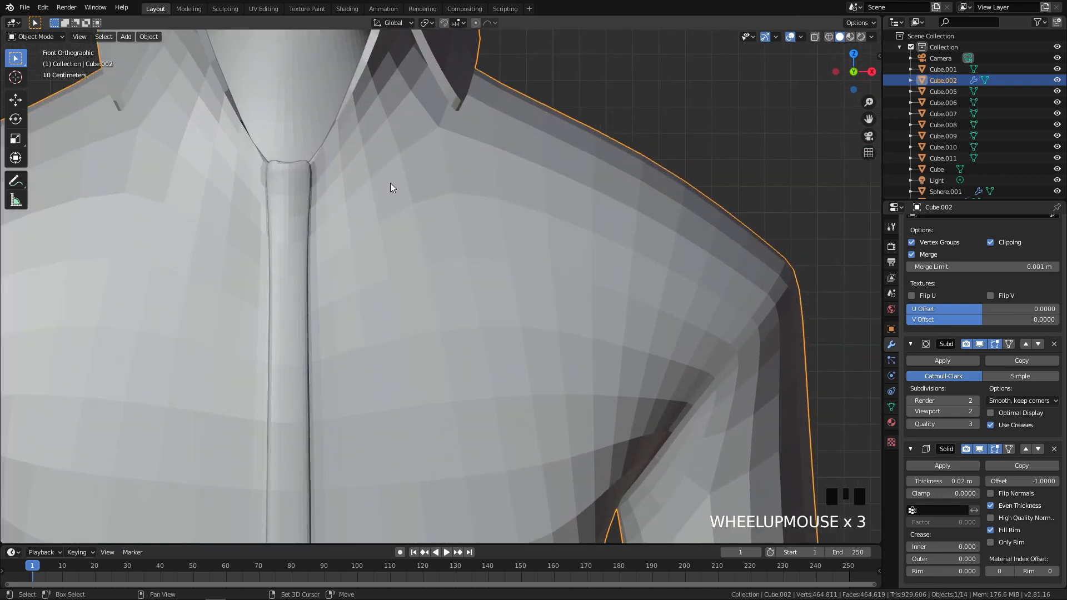
pyautogui.press('Tab')
pyautogui.hotkey('ctrl', 'r')
pyautogui.click(412, 176)
pyautogui.rightClick(404, 162)
pyautogui.hotkey('ctrl', 'z')
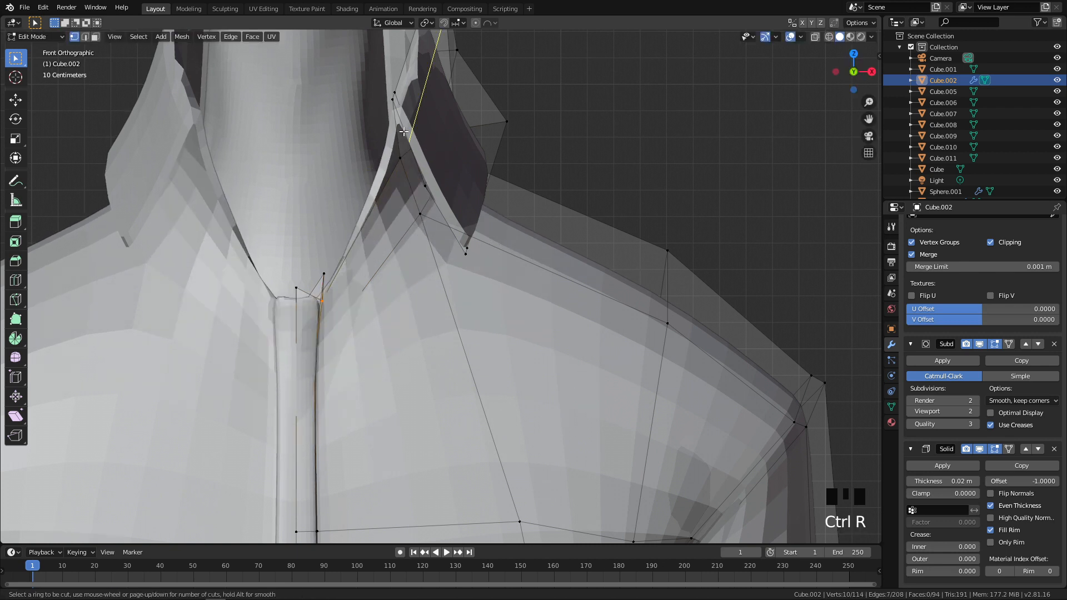
# Try to add a loop cut along the collar's front fold from a closer view
pyautogui.keyDown('shift'); pyautogui.moveTo(417, 189); pyautogui.dragTo(394, 208, button='middle'); pyautogui.keyUp('shift')
pyautogui.scroll(3, 376, 130)
pyautogui.hotkey('ctrl', 'r')
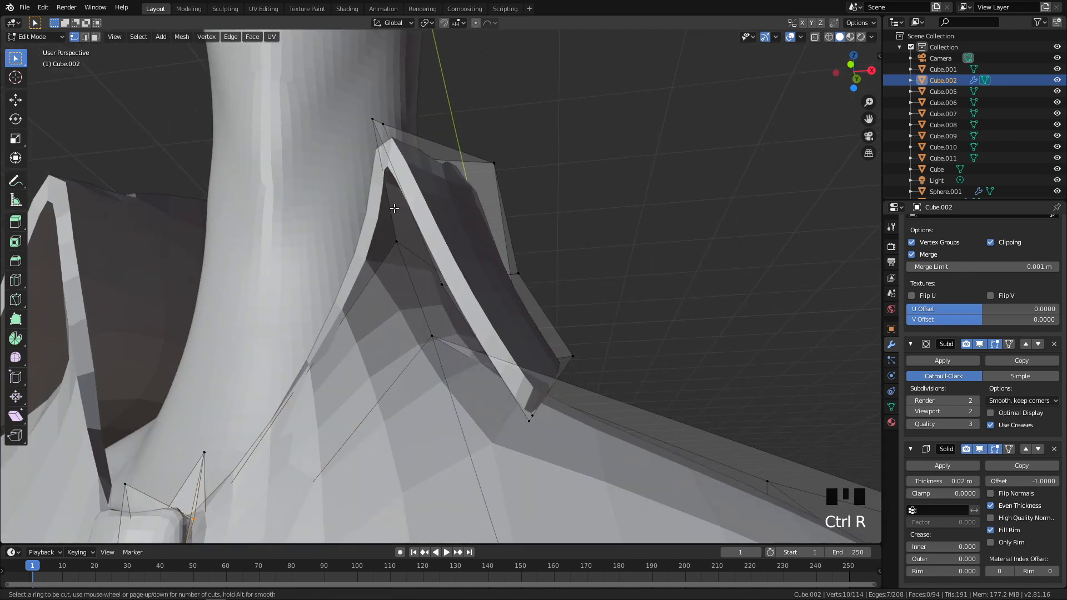
pyautogui.click(417, 256)
pyautogui.hotkey('ctrl', 'z')
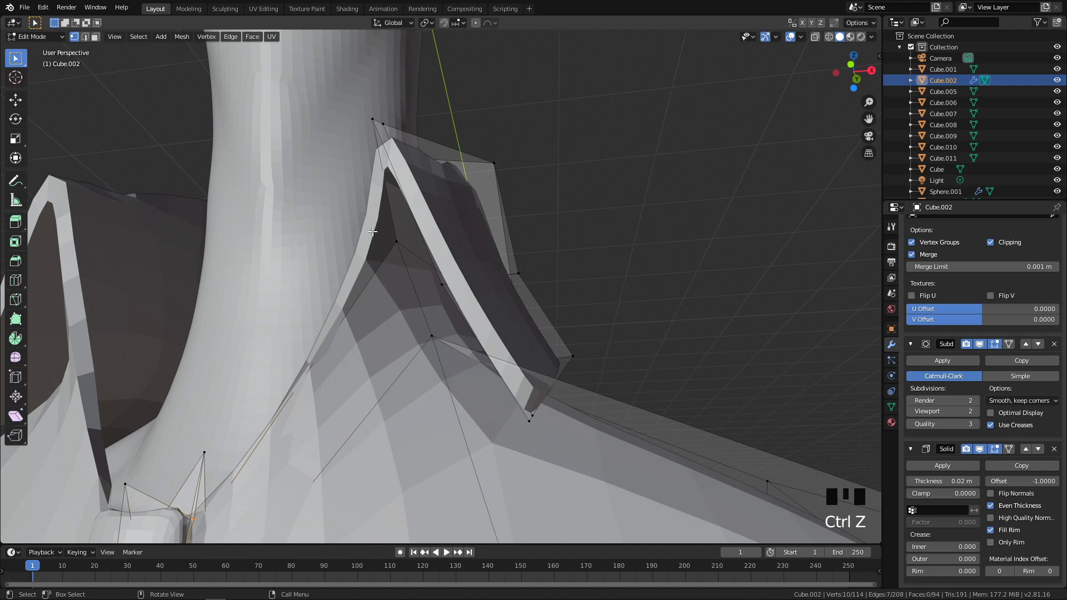
# Add a loop cut across the side of the collar, between its front corner and the back
pyautogui.moveTo(371, 234); pyautogui.dragTo(436, 267, button='middle')
pyautogui.hotkey('ctrl', 'r')
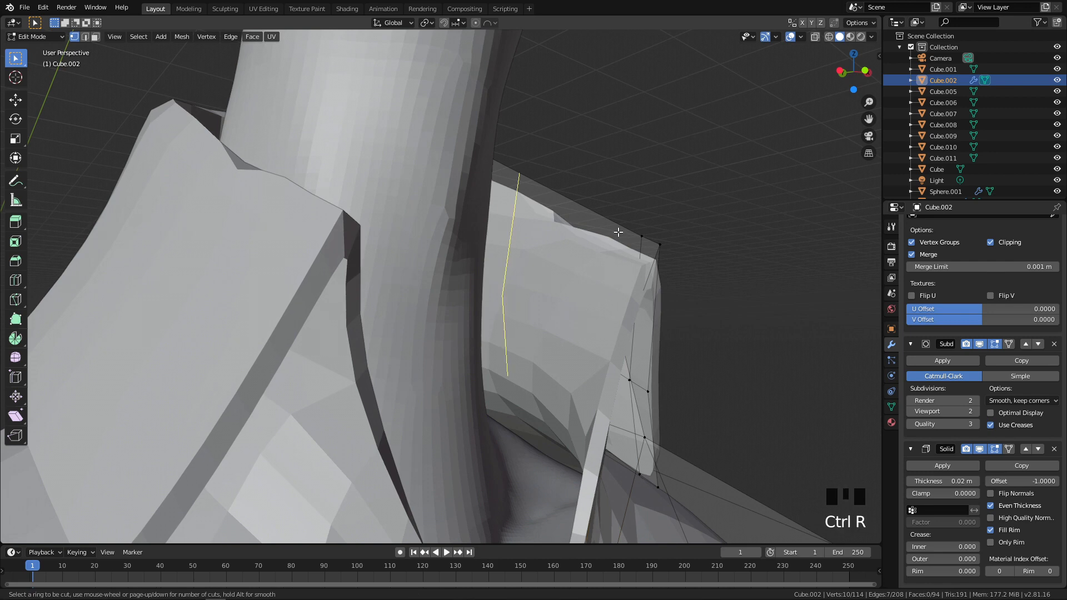
pyautogui.click(619, 231)
pyautogui.click(662, 265)
# Try to move the new loop's vertices along the collar's upper edge
pyautogui.moveTo(662, 265); pyautogui.dragTo(334, 177, button='middle')
pyautogui.hotkey('ctrl', 'r')
pyautogui.moveTo(418, 271); pyautogui.dragTo(407, 238, button='middle')
pyautogui.moveTo(411, 144); pyautogui.dragTo(496, 278, button='middle')
pyautogui.scroll(2, 424, 228)
pyautogui.scroll(-9, 554, 367)
pyautogui.moveTo(476, 365); pyautogui.dragTo(424, 252, button='middle')
pyautogui.press('g')
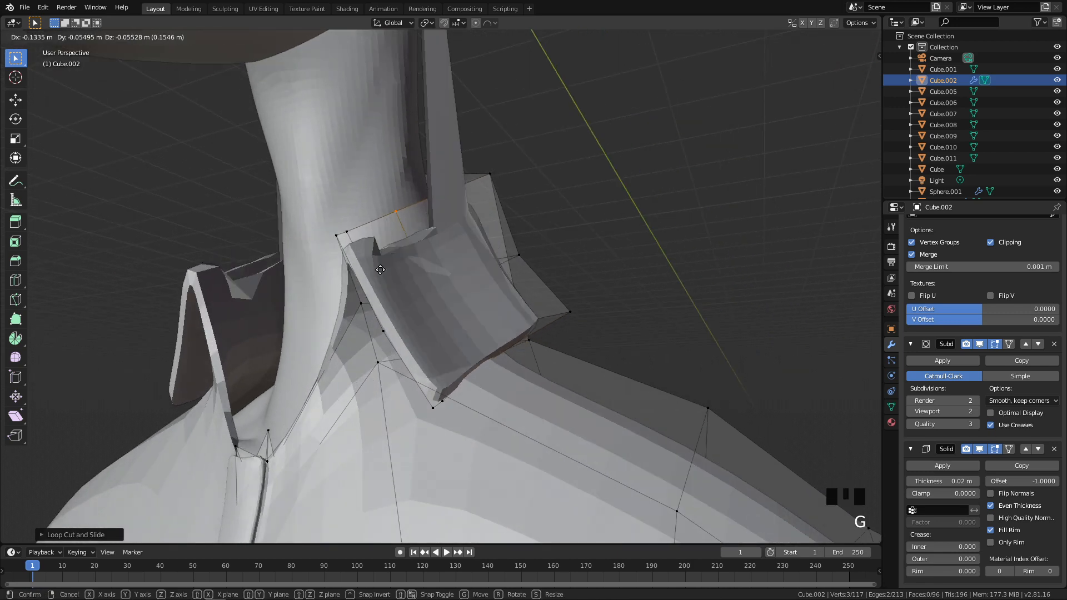
pyautogui.rightClick(565, 179)
pyautogui.scroll(1, 409, 234)
pyautogui.moveTo(378, 266); pyautogui.dragTo(441, 362, button='middle')
pyautogui.press('k')
pyautogui.rightClick(476, 355)
pyautogui.scroll(1, 443, 376)
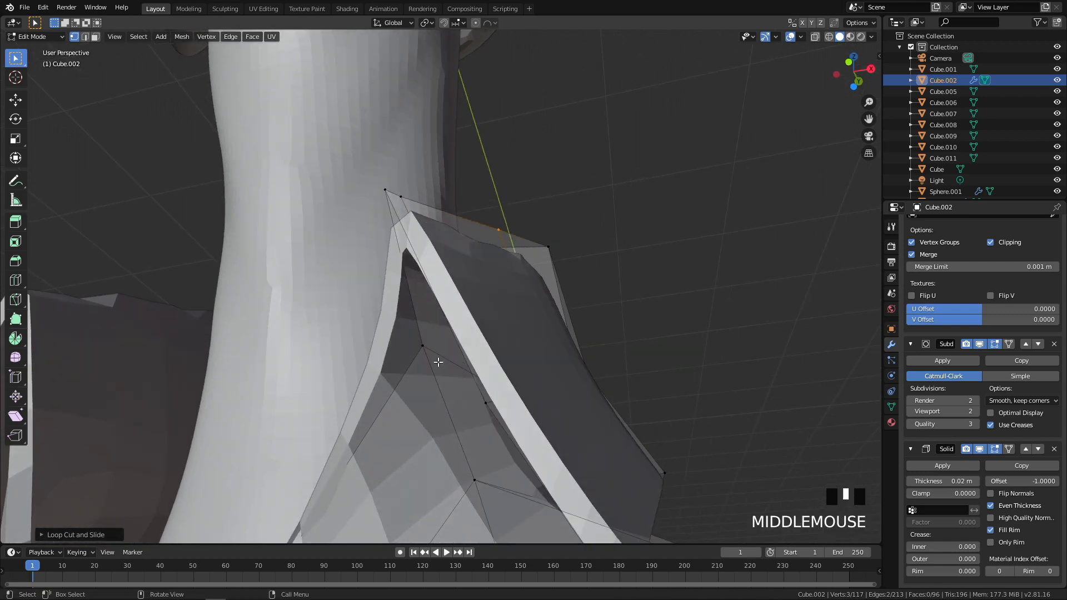
pyautogui.press('k')
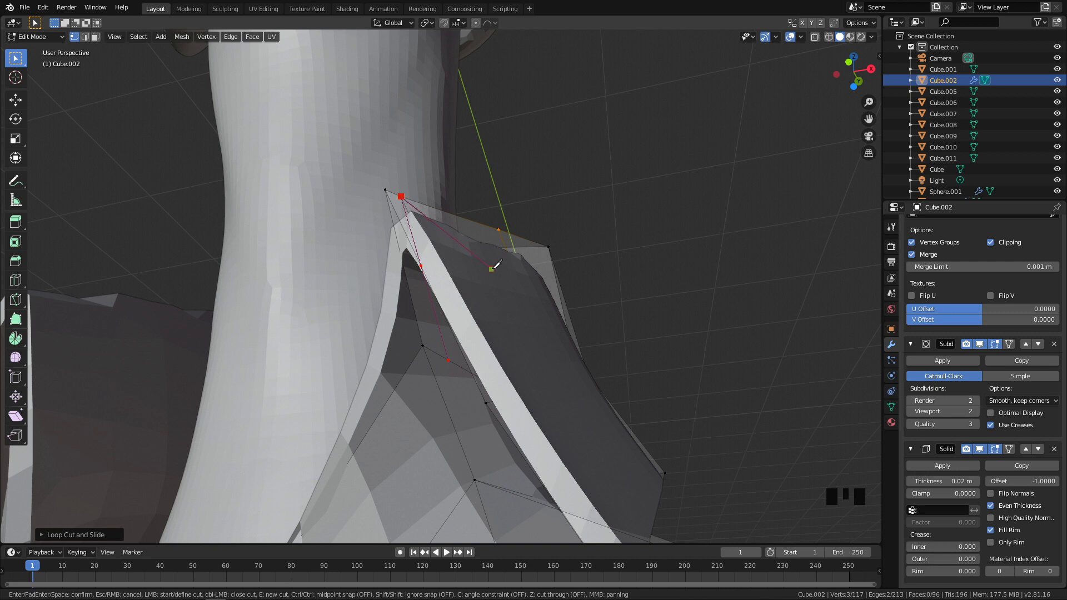
pyautogui.rightClick(446, 196)
pyautogui.press('k')
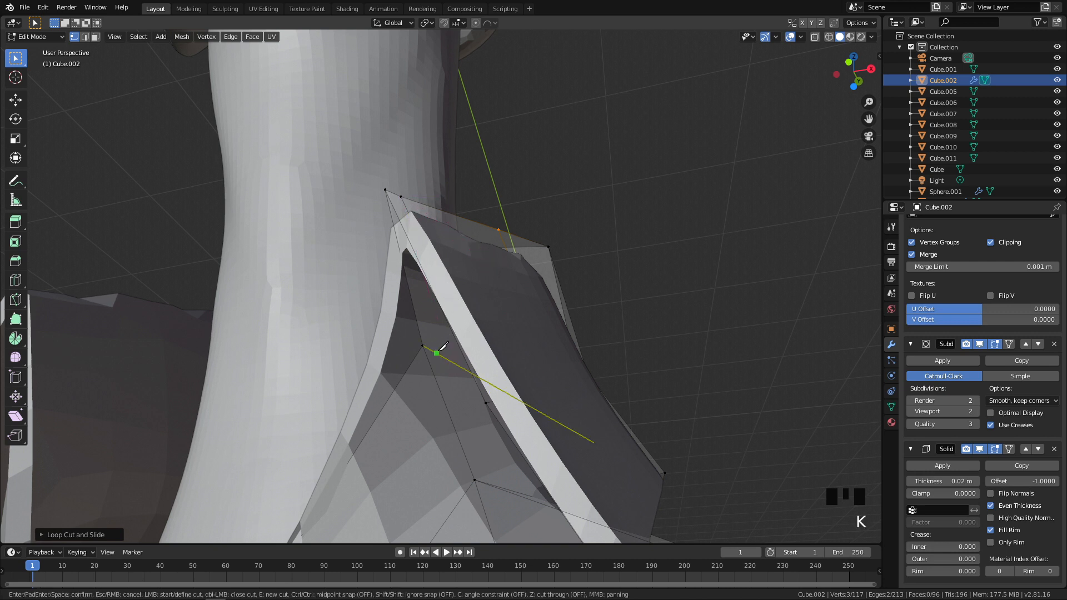
# Try a knife cut in wireframe shading from the collar's inner horizontal edge up to its front top vertex
pyautogui.moveTo(400, 193); pyautogui.dragTo(522, 377, button='middle')
pyautogui.press('z')
pyautogui.click(520, 374)
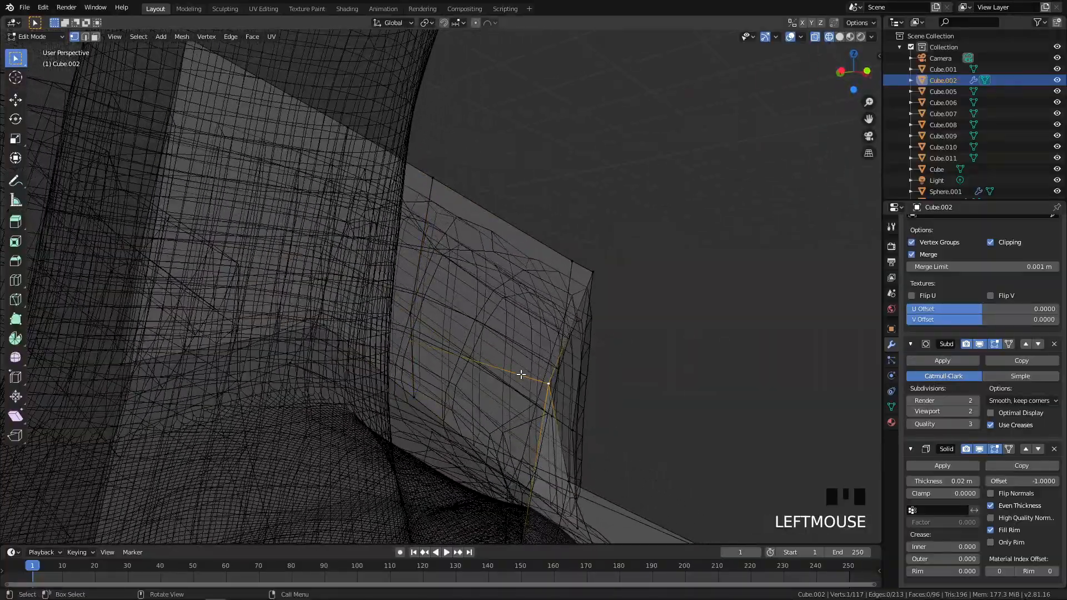
pyautogui.press('2')
pyautogui.click(521, 371)
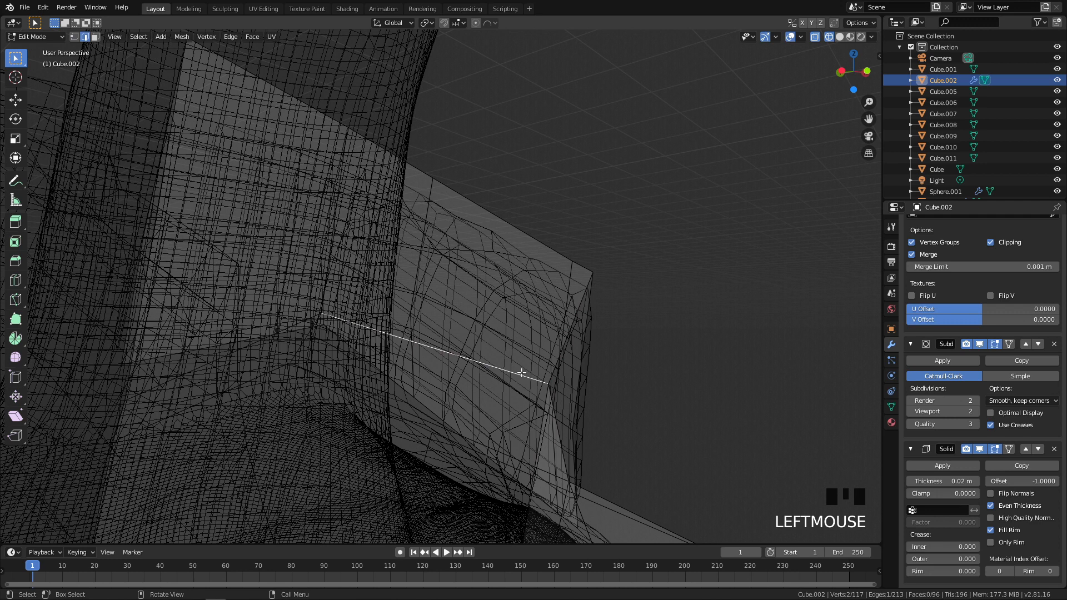
pyautogui.press('k')
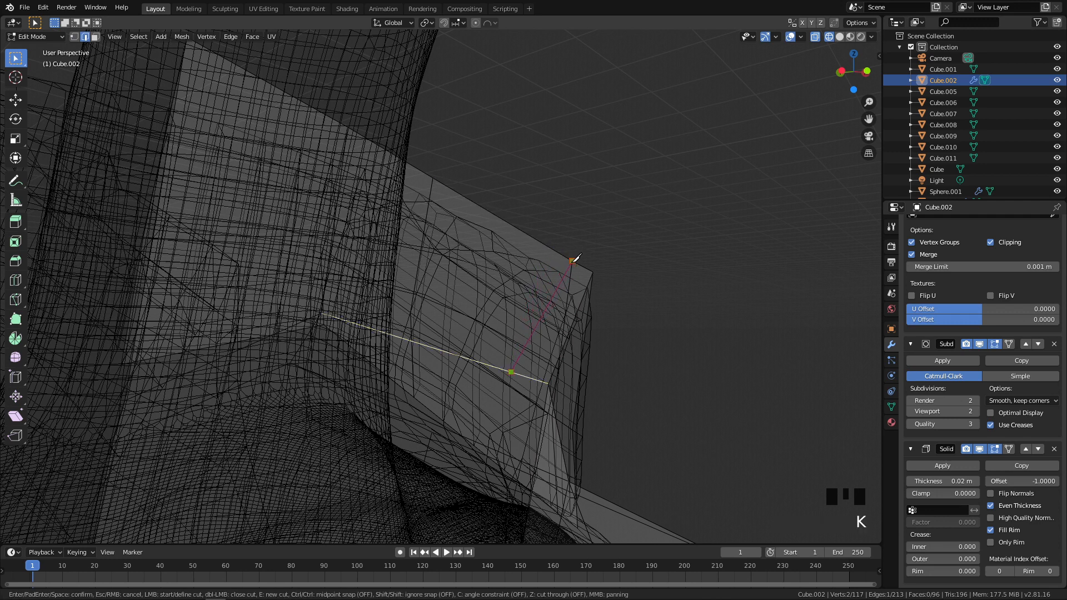
pyautogui.click(572, 261)
pyautogui.press('Return')
pyautogui.press('z')
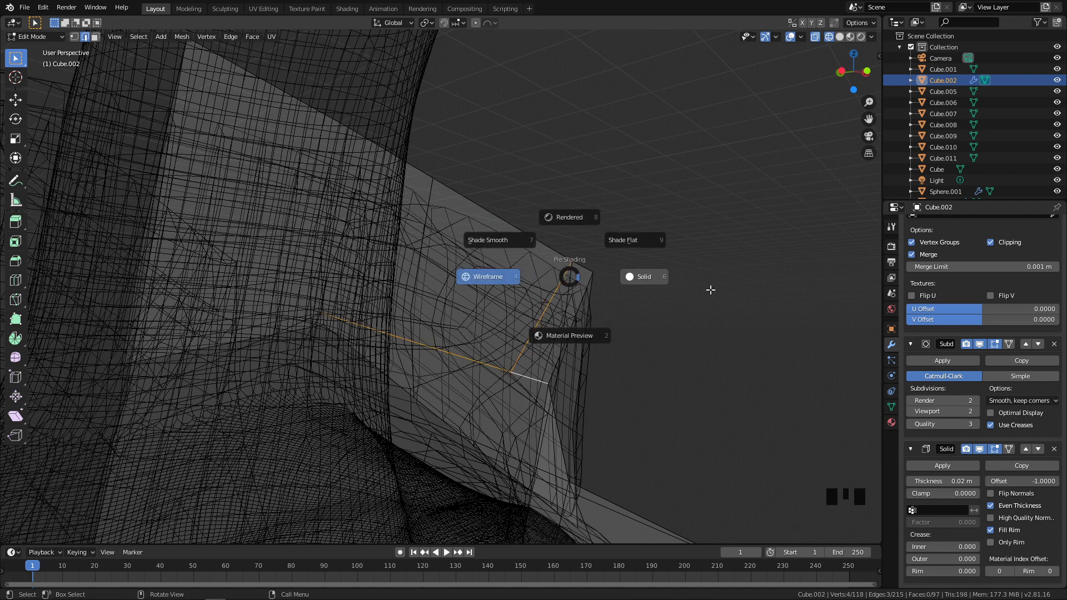
pyautogui.click(710, 291)
# Try to reposition a vertex at the collar's front, and undo the move together with the knife cut
pyautogui.press('1')
pyautogui.click(548, 413)
pyautogui.moveTo(548, 413); pyautogui.dragTo(613, 298, button='middle')
pyautogui.press('g')
pyautogui.click(382, 325)
pyautogui.hotkey('ctrl', 'z')
pyautogui.hotkey('ctrl', 'z')
pyautogui.hotkey('ctrl', 'z')
pyautogui.hotkey('ctrl', 'z')
pyautogui.scroll(-4, 613, 299)
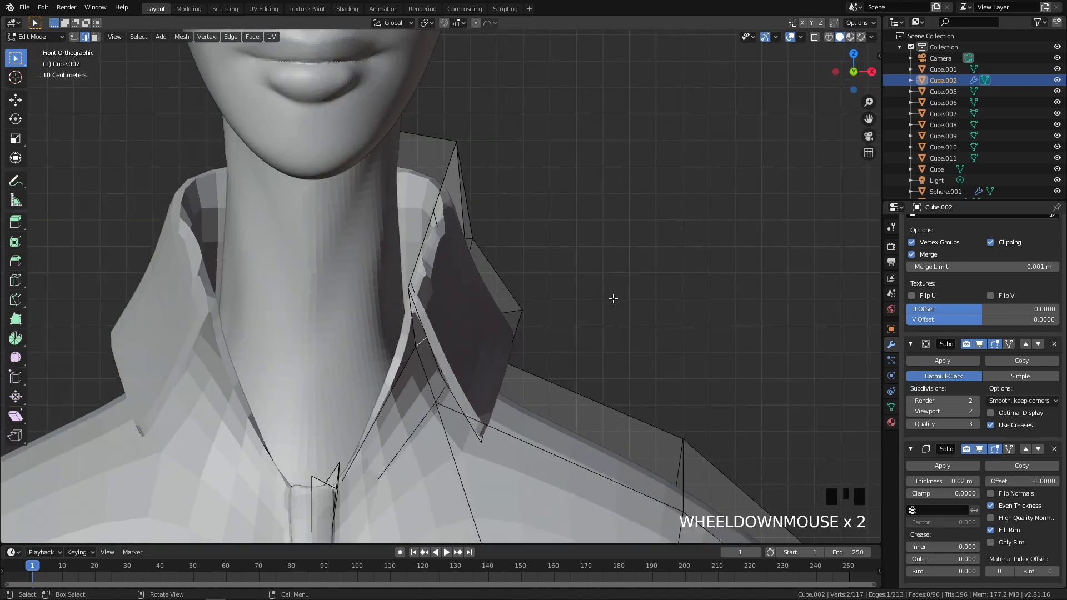
# Leave mesh editing of the shirt, deselect everything and save the PinterestGuy file
pyautogui.press('Tab')
pyautogui.scroll(-4, 378, 291)
pyautogui.hotkey('alt', 'a')
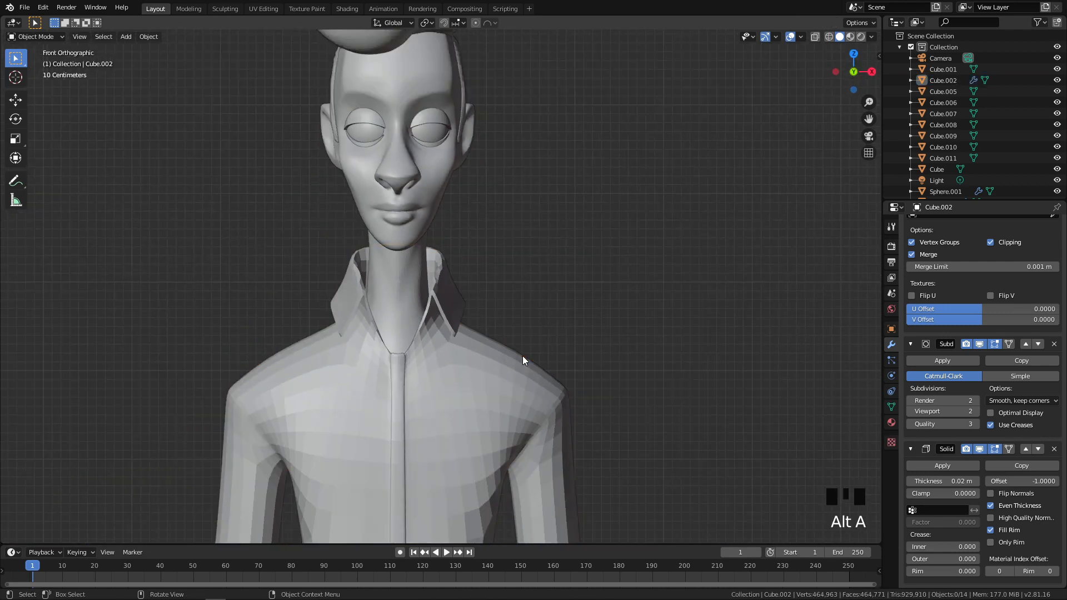
pyautogui.scroll(-6, 522, 356)
pyautogui.hotkey('ctrl', 's')
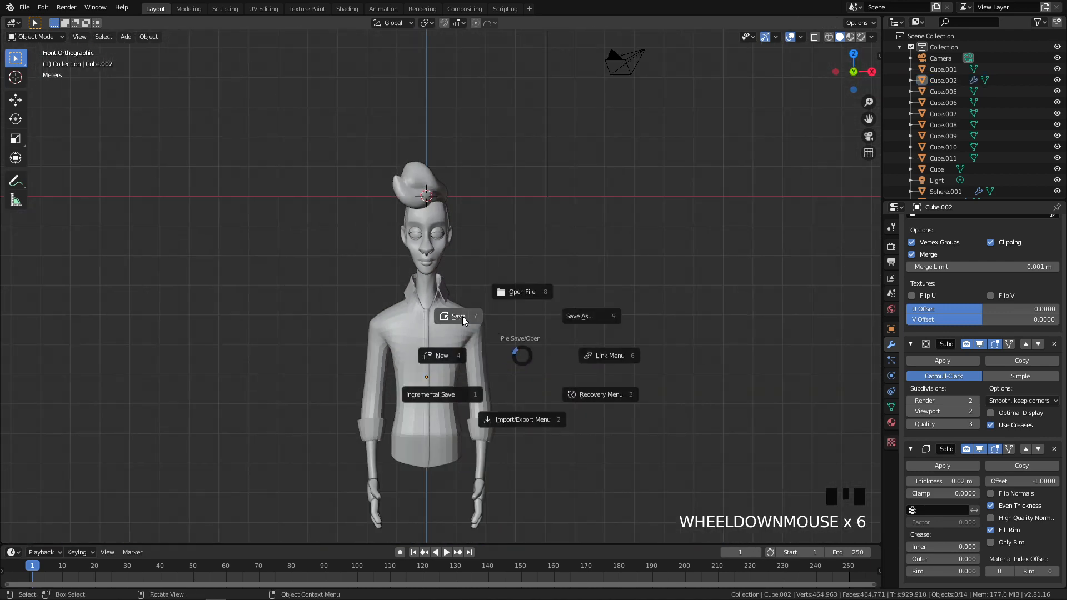
pyautogui.click(482, 353)
# Select the shirt and set its Subdivision modifier to 3 viewport levels, keeping the render levels at 2
pyautogui.scroll(6, 471, 381)
pyautogui.click(468, 399)
pyautogui.keyDown('shift'); pyautogui.moveTo(469, 399); pyautogui.dragTo(498, 293, button='middle'); pyautogui.keyUp('shift')
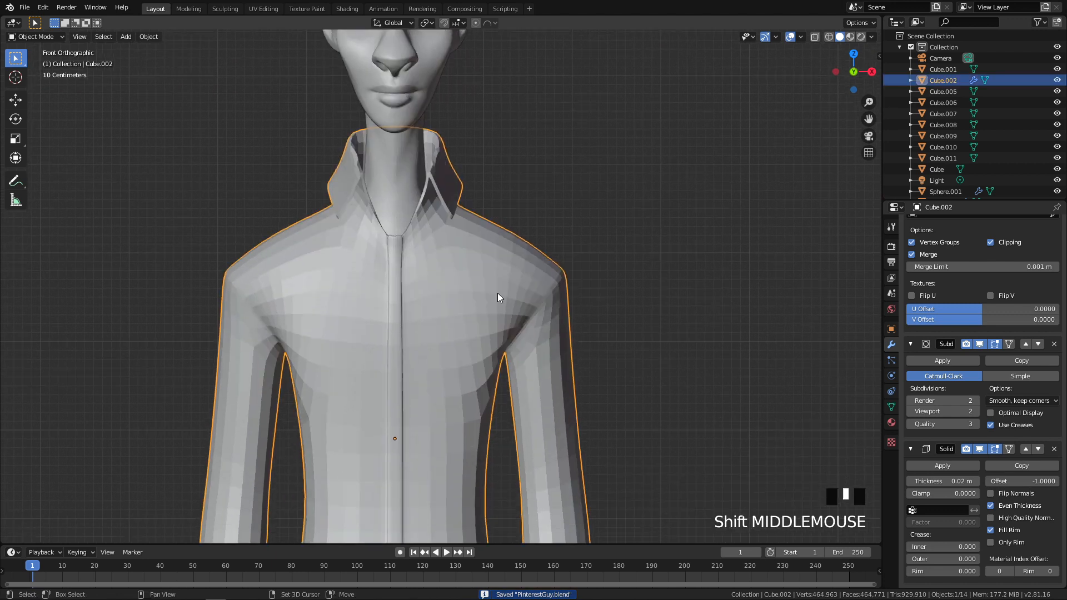
pyautogui.click(977, 401)
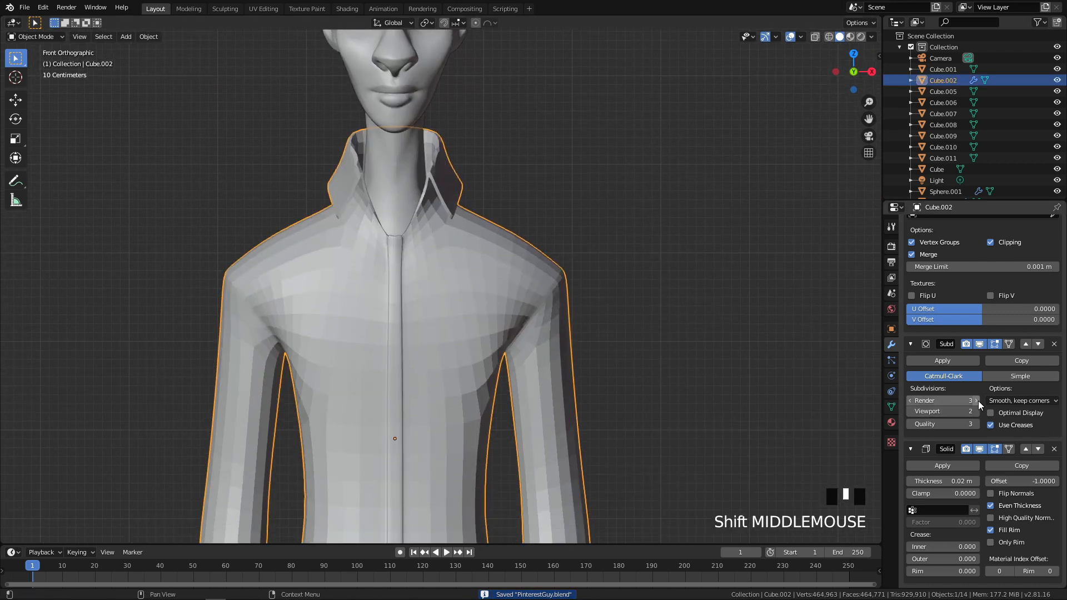
pyautogui.click(910, 401)
pyautogui.click(976, 411)
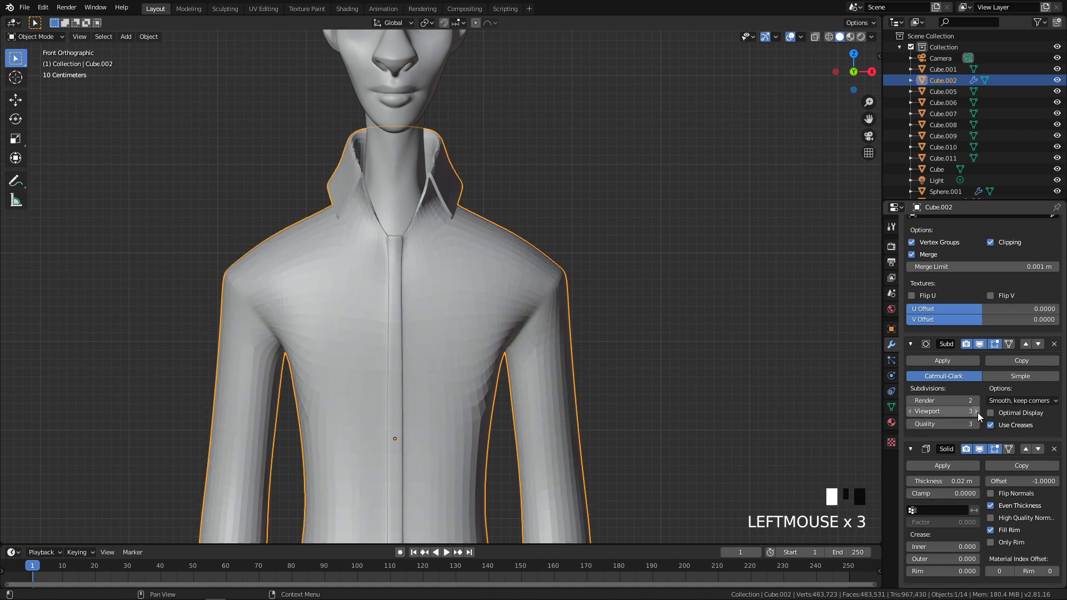
# Shade the shirt smooth and open its mesh for vertex editing
pyautogui.scroll(-3, 498, 368)
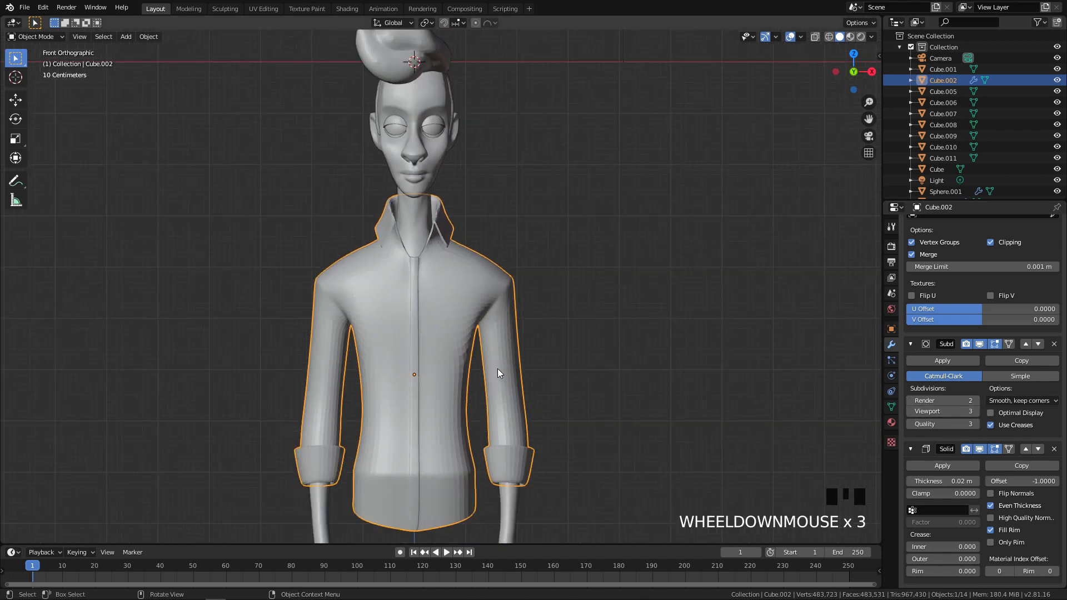
pyautogui.scroll(4, 488, 371)
pyautogui.rightClick(503, 292)
pyautogui.click(503, 291)
pyautogui.scroll(-3, 504, 292)
pyautogui.scroll(3, 488, 292)
pyautogui.press('Tab')
pyautogui.press('1')
pyautogui.click(531, 210)
pyautogui.press('g')
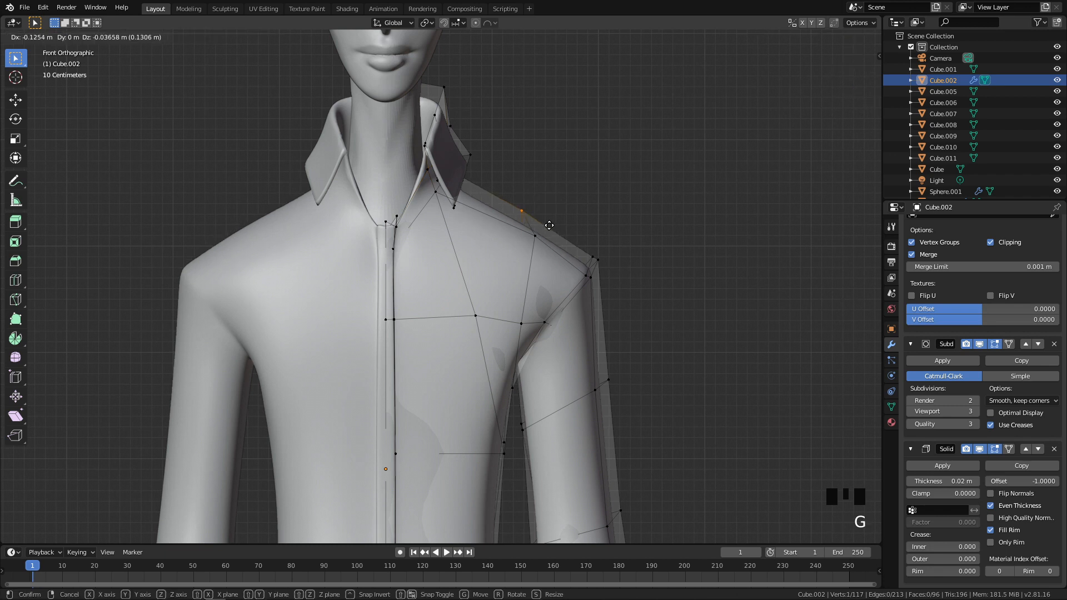
pyautogui.rightClick(549, 225)
pyautogui.scroll(-6, 549, 225)
pyautogui.scroll(5, 586, 281)
# Move the four vertices at the shirt's shoulder tip slightly inward in front view
pyautogui.moveTo(508, 205); pyautogui.dragTo(617, 311)
pyautogui.press('g')
pyautogui.click(518, 256)
pyautogui.press('g')
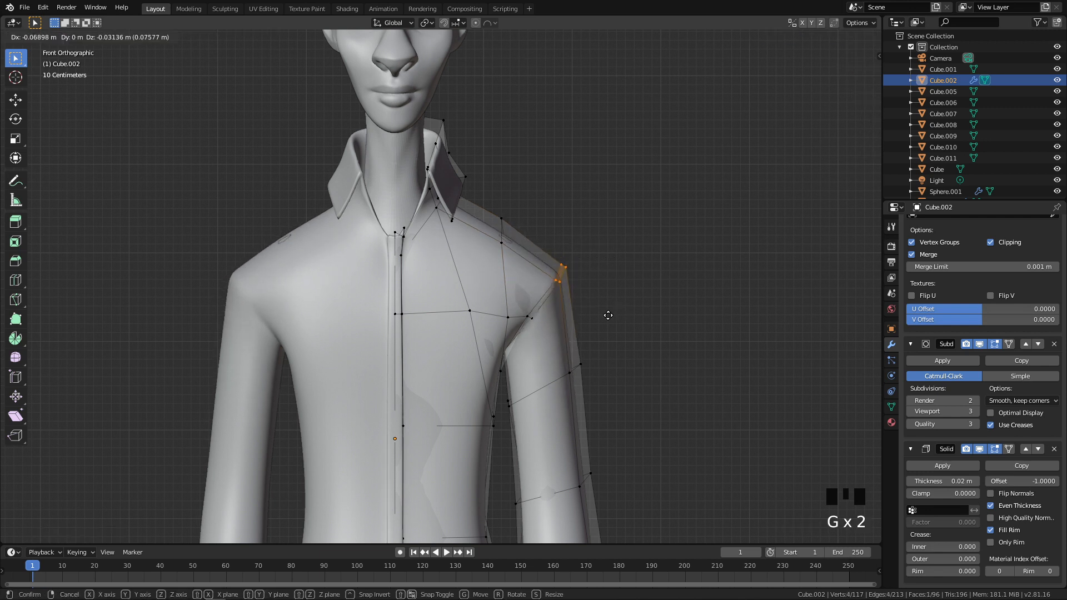
pyautogui.click(618, 315)
pyautogui.press('g')
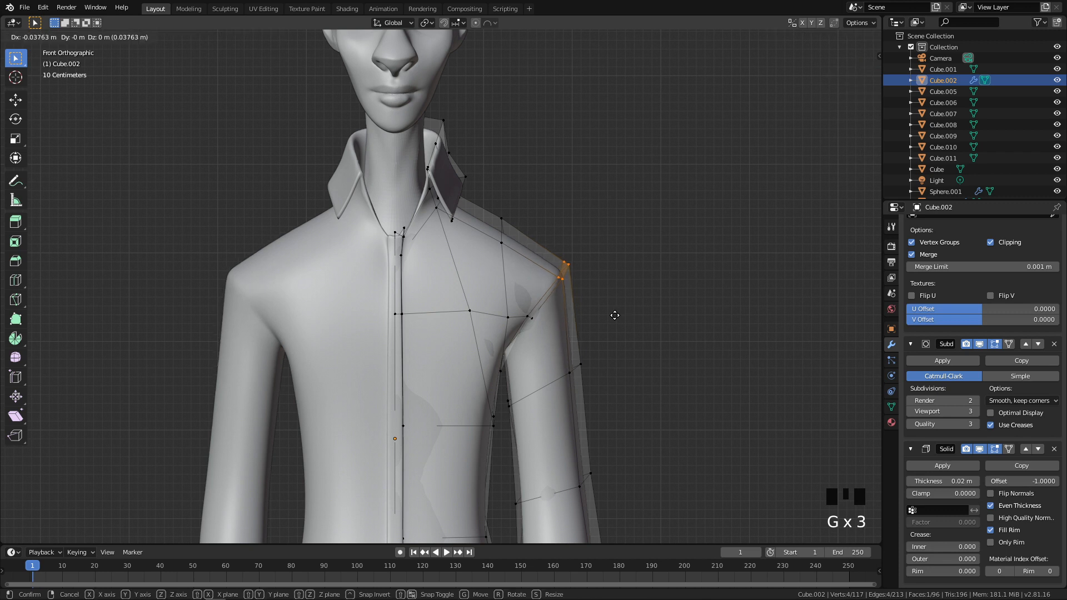
pyautogui.click(611, 312)
# Adjust the position of the two shoulder vertices between the collar and the shoulder tip
pyautogui.moveTo(513, 250); pyautogui.dragTo(514, 250)
pyautogui.press('g')
pyautogui.click(527, 272)
pyautogui.press('g')
pyautogui.click(519, 261)
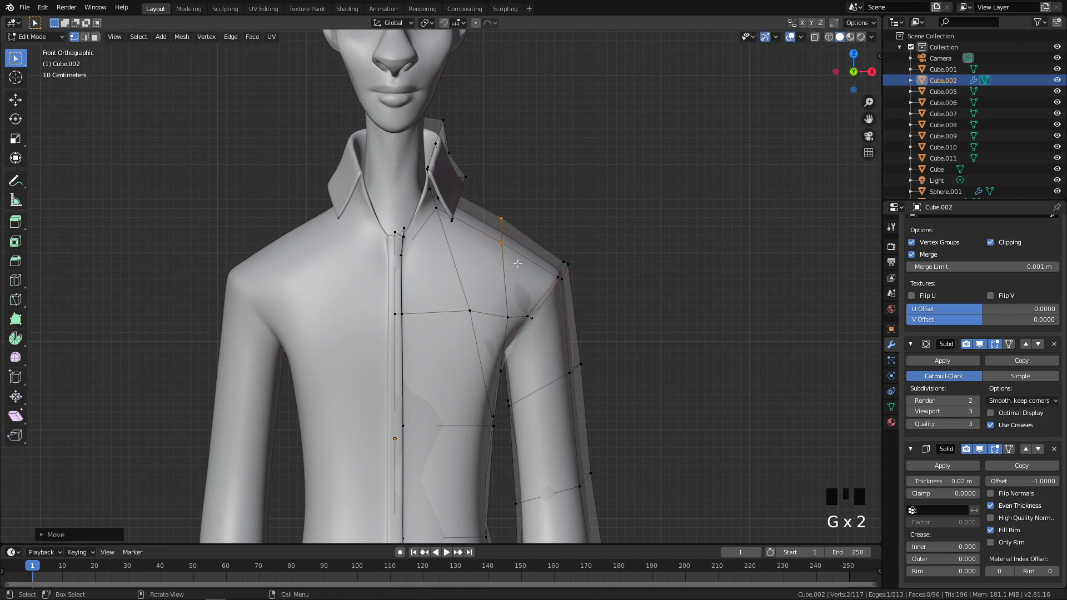
# Examine the reshaped shoulders from the front, side and back, outside mesh editing and with nothing selected
pyautogui.scroll(-4, 517, 263)
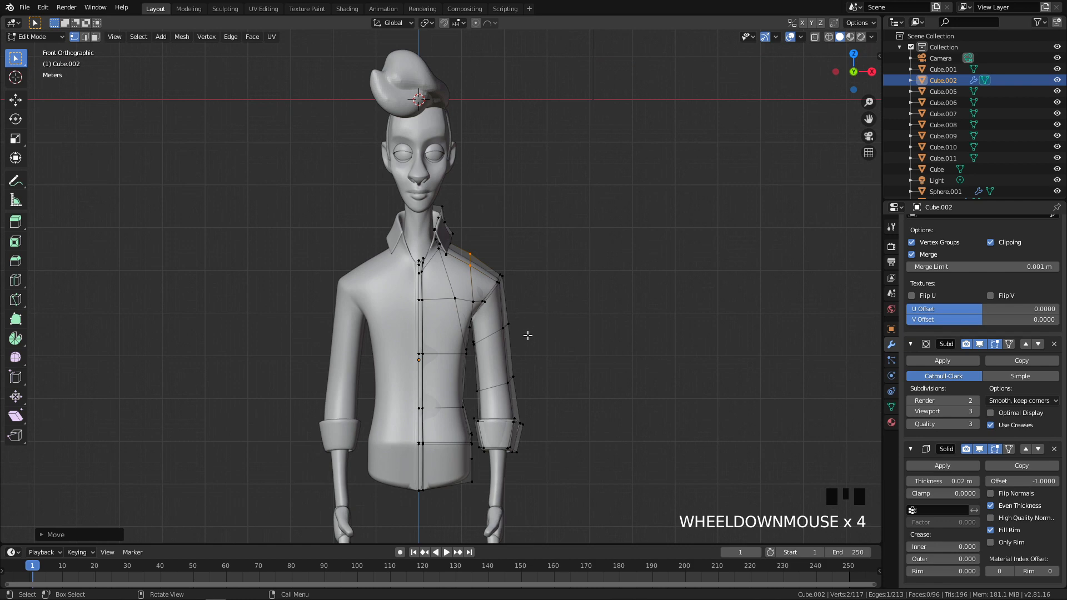
pyautogui.scroll(3, 492, 330)
pyautogui.press('KP_3')
pyautogui.scroll(1, 470, 296)
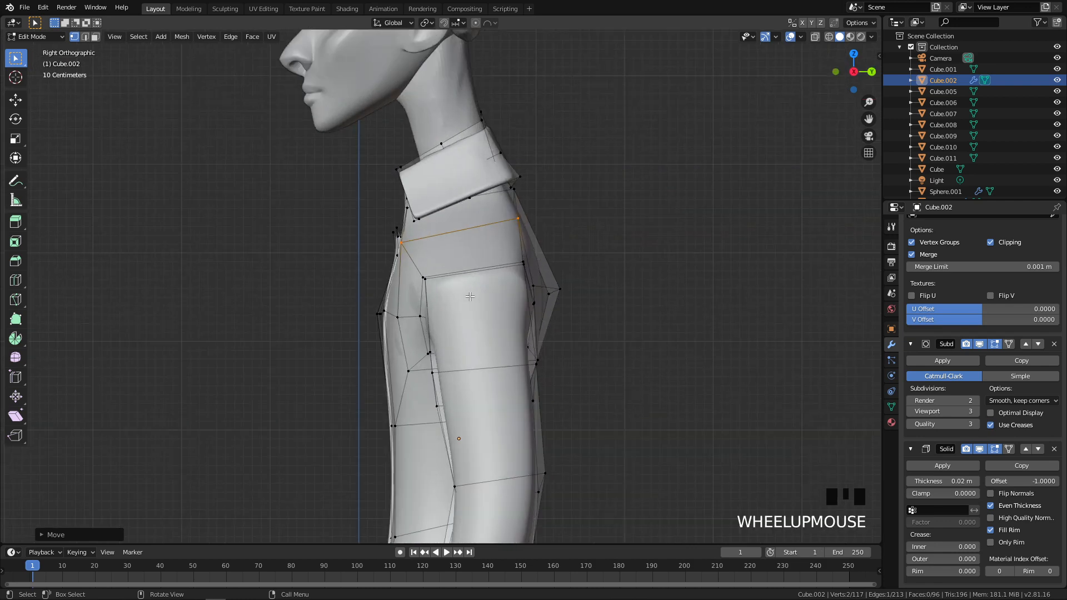
pyautogui.moveTo(738, 307); pyautogui.dragTo(595, 309, button='middle')
pyautogui.press('z')
pyautogui.press('z')
pyautogui.press('Tab')
pyautogui.scroll(-3, 441, 317)
pyautogui.hotkey('alt', 'a')
pyautogui.moveTo(461, 333); pyautogui.dragTo(402, 341, button='middle')
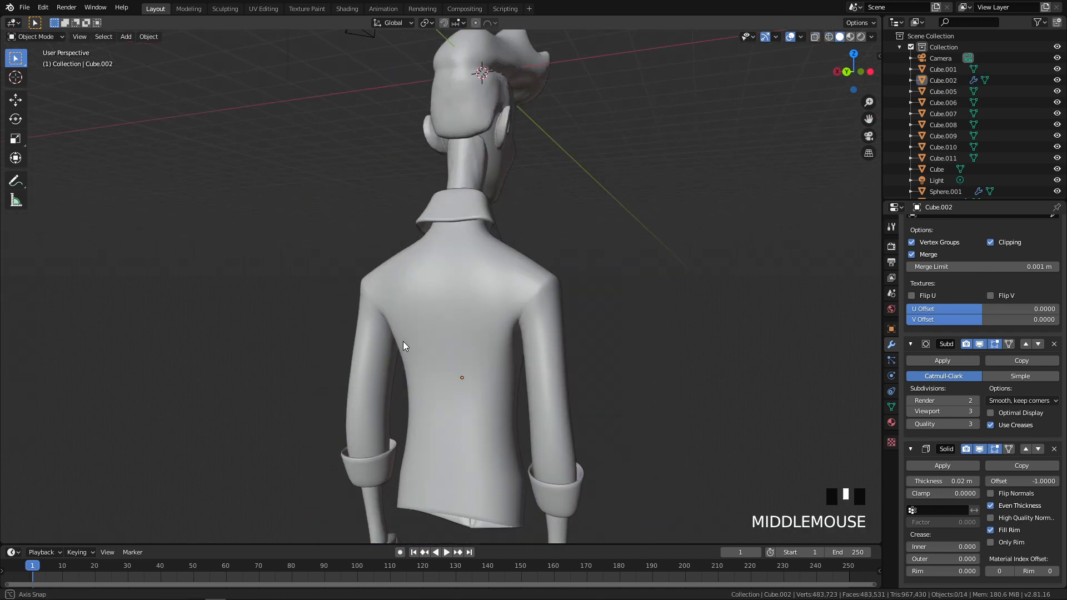
# Return to the front view and save the file with the reshaped shoulders
pyautogui.press('q')
pyautogui.hotkey('ctrl', 's')
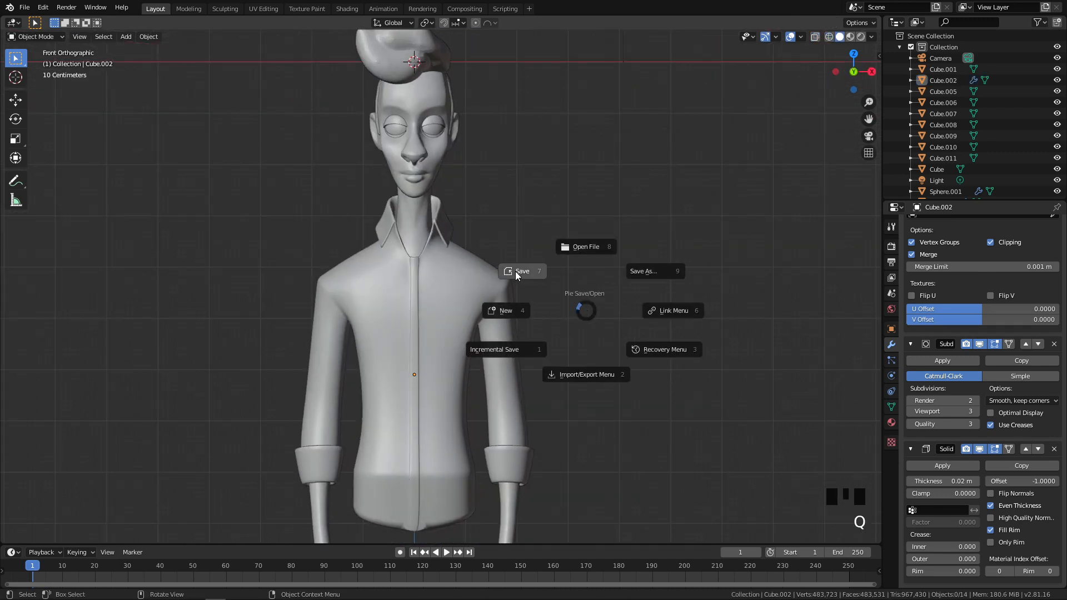
pyautogui.press('q')
pyautogui.moveTo(581, 305); pyautogui.dragTo(596, 183, button='middle')
pyautogui.click(543, 288)
# Inspect the shirt's hem from the front and side, and reopen the shirt's mesh for editing in front view
pyautogui.scroll(2, 558, 294)
pyautogui.moveTo(555, 285); pyautogui.dragTo(511, 259, button='middle')
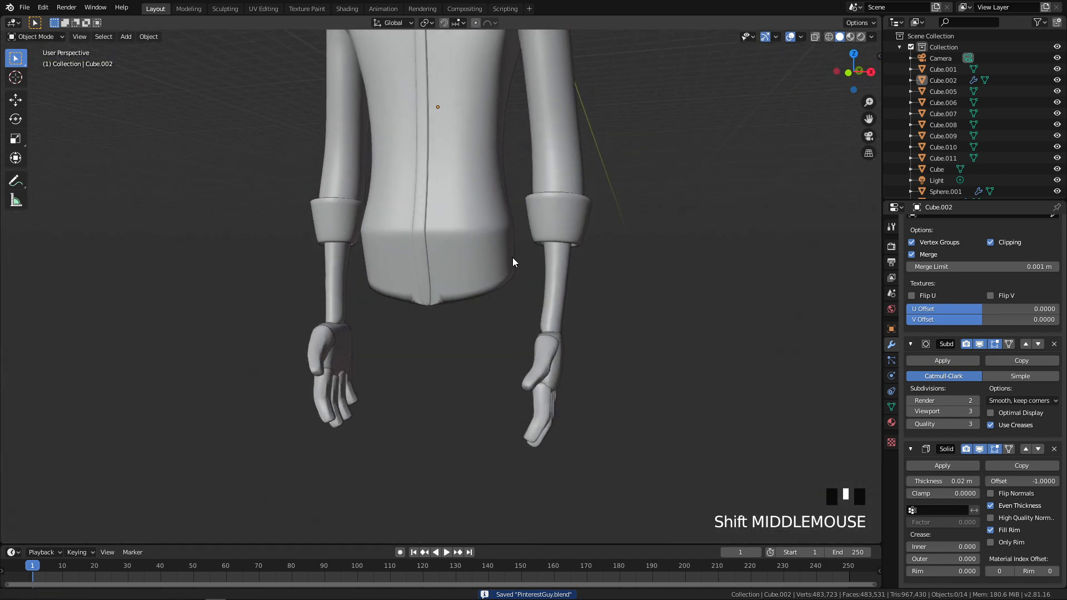
pyautogui.scroll(1, 500, 327)
pyautogui.moveTo(500, 322); pyautogui.dragTo(541, 280, button='middle')
pyautogui.press('q')
pyautogui.press('q')
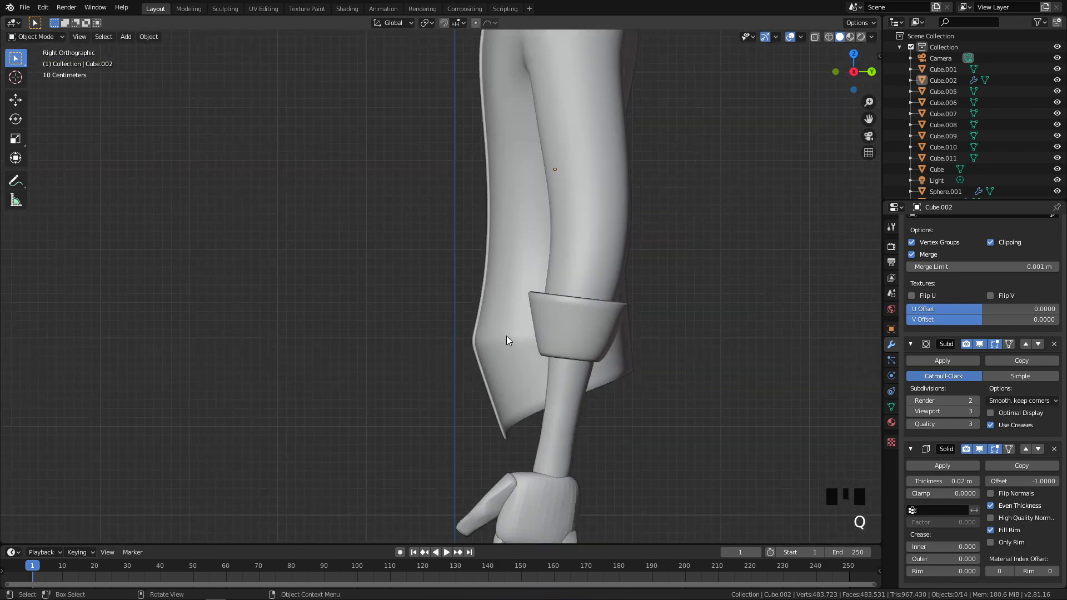
pyautogui.click(429, 338)
pyautogui.scroll(-8, 429, 338)
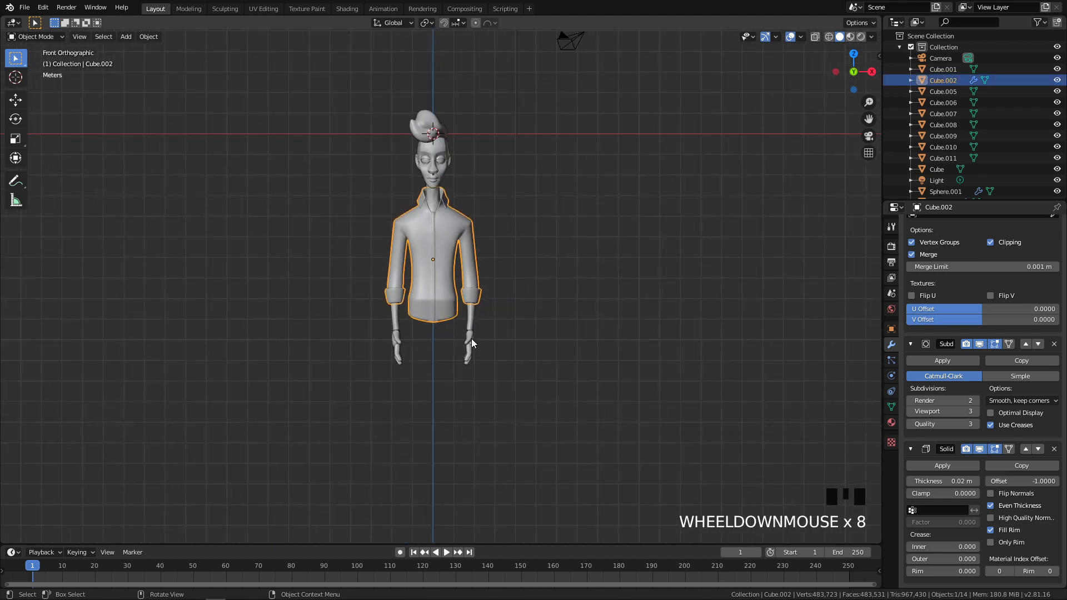
pyautogui.scroll(6, 513, 337)
pyautogui.press('Tab')
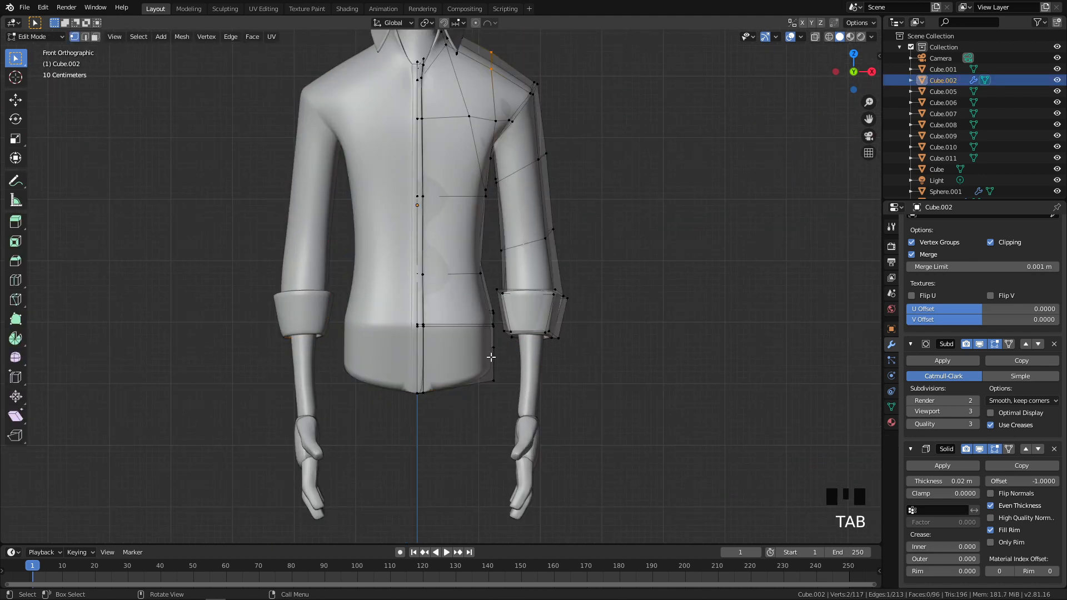
pyautogui.moveTo(482, 380); pyautogui.dragTo(531, 417)
pyautogui.press('g')
pyautogui.rightClick(522, 386)
pyautogui.moveTo(479, 334); pyautogui.dragTo(518, 391)
pyautogui.press('g')
# Move the two side vertices of the shirt's hem up about 0.25 m and outward about 0.09 m
pyautogui.moveTo(487, 341); pyautogui.dragTo(512, 392)
pyautogui.press('g')
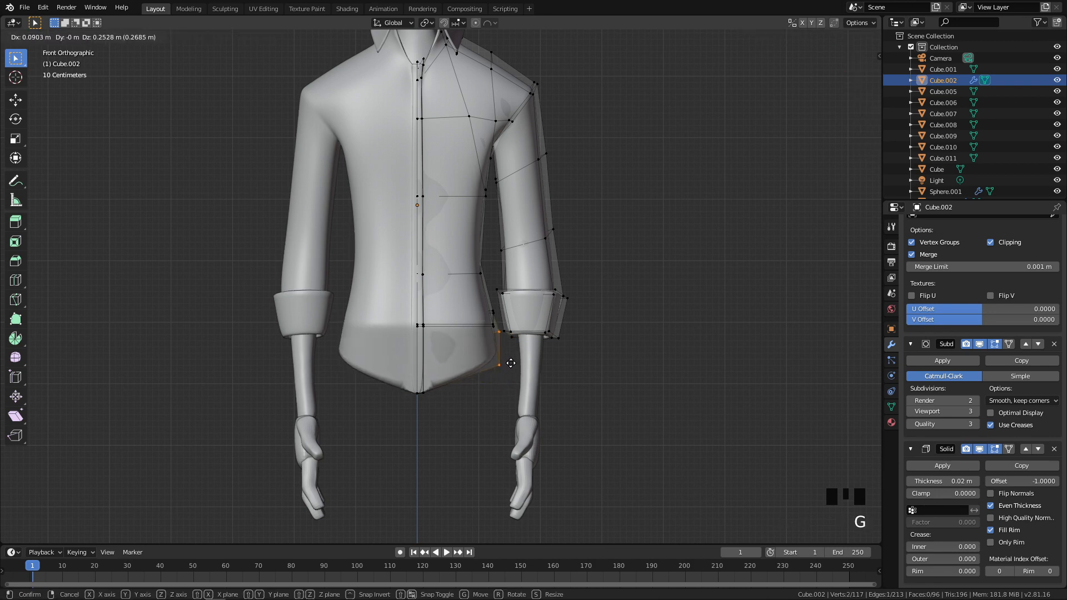
pyautogui.click(510, 363)
pyautogui.scroll(-6, 499, 360)
pyautogui.scroll(6, 485, 314)
pyautogui.press('q')
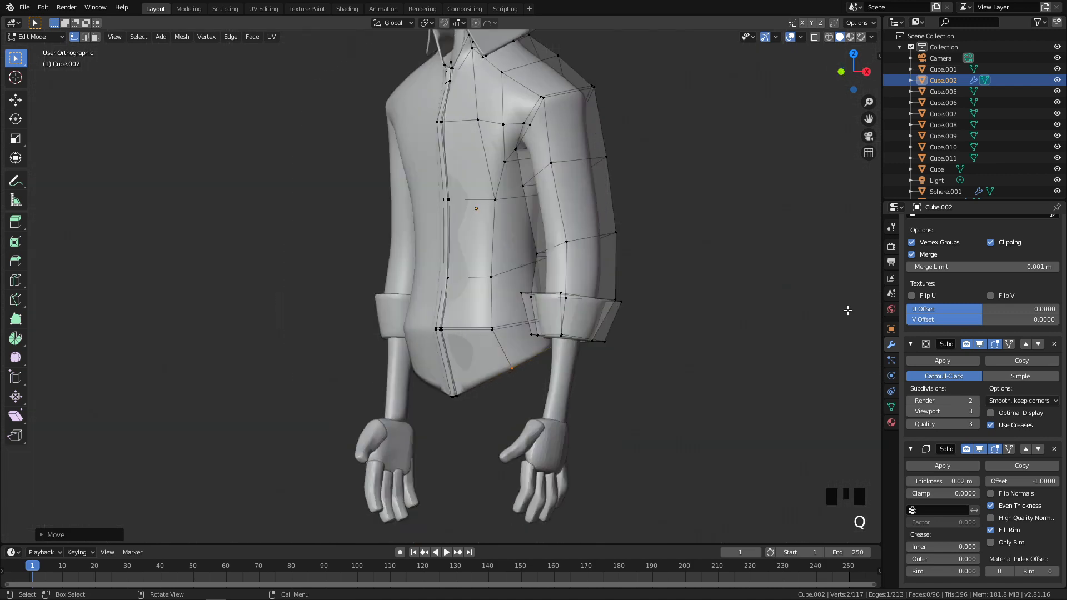
pyautogui.press('q')
# Nudge the single lower vertex at the hem's side corner slightly outward
pyautogui.scroll(3, 514, 353)
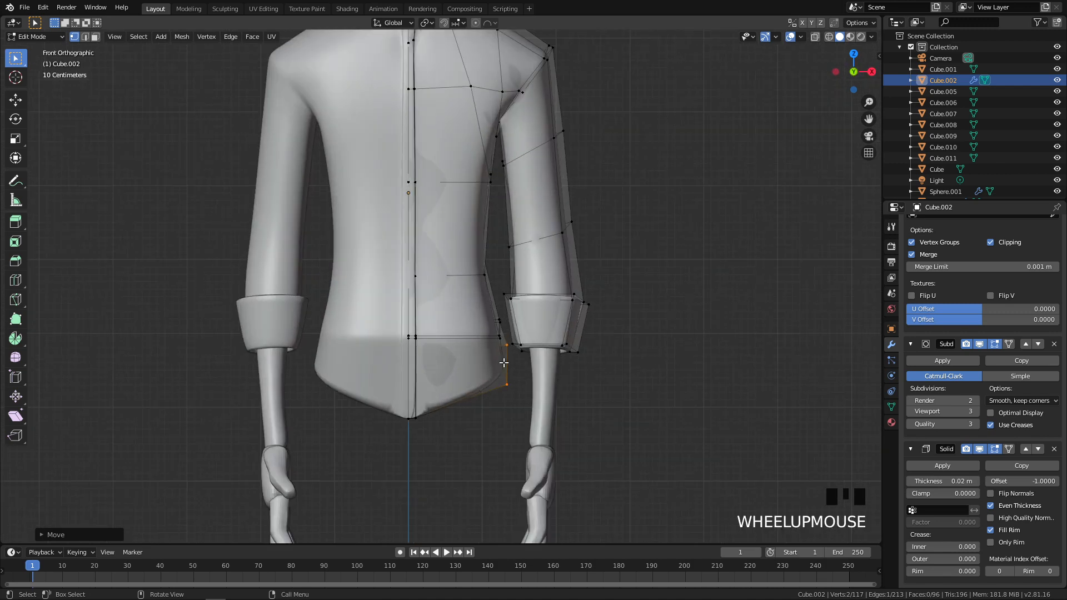
pyautogui.click(525, 414)
pyautogui.press('g')
pyautogui.click(570, 441)
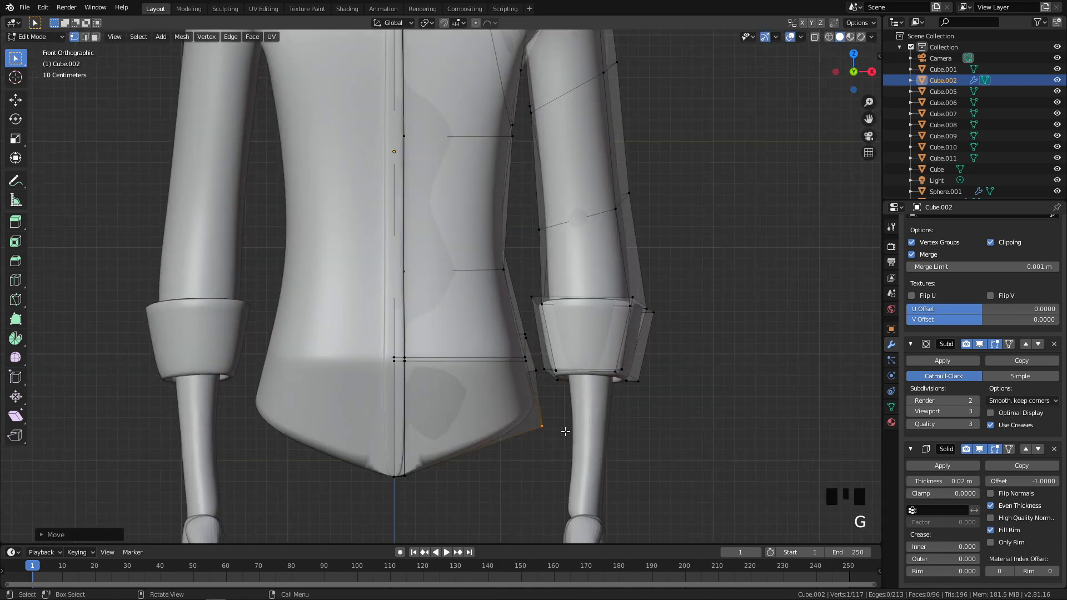
# Check the hem in wireframe shading, clear the vertex selection and return to object mode in solid shading
pyautogui.scroll(-3, 565, 411)
pyautogui.scroll(-1, 441, 356)
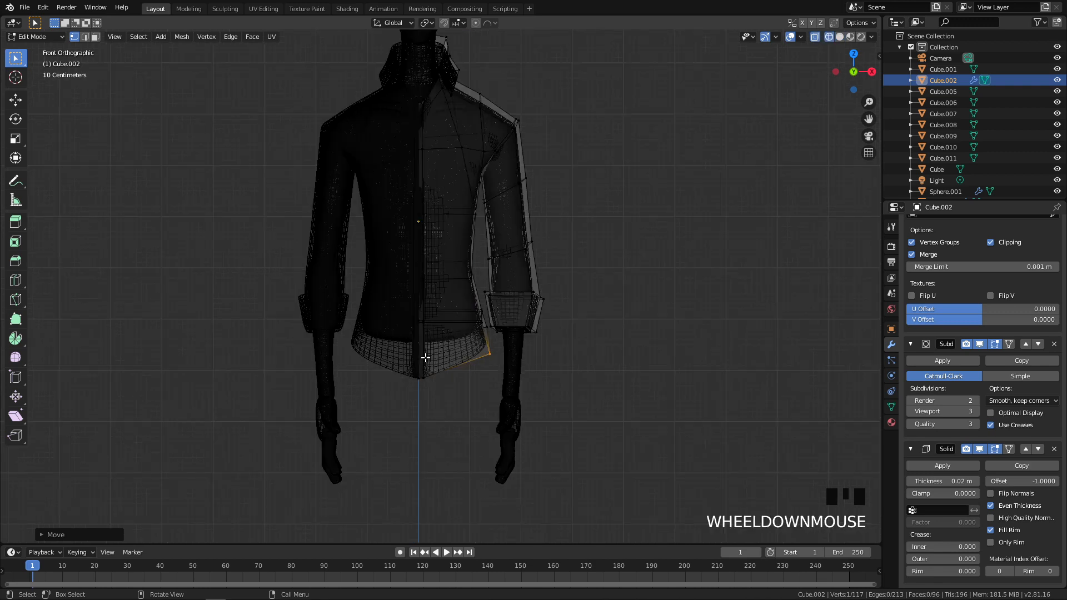
pyautogui.hotkey('alt', 'a')
pyautogui.press('Tab')
pyautogui.press('z')
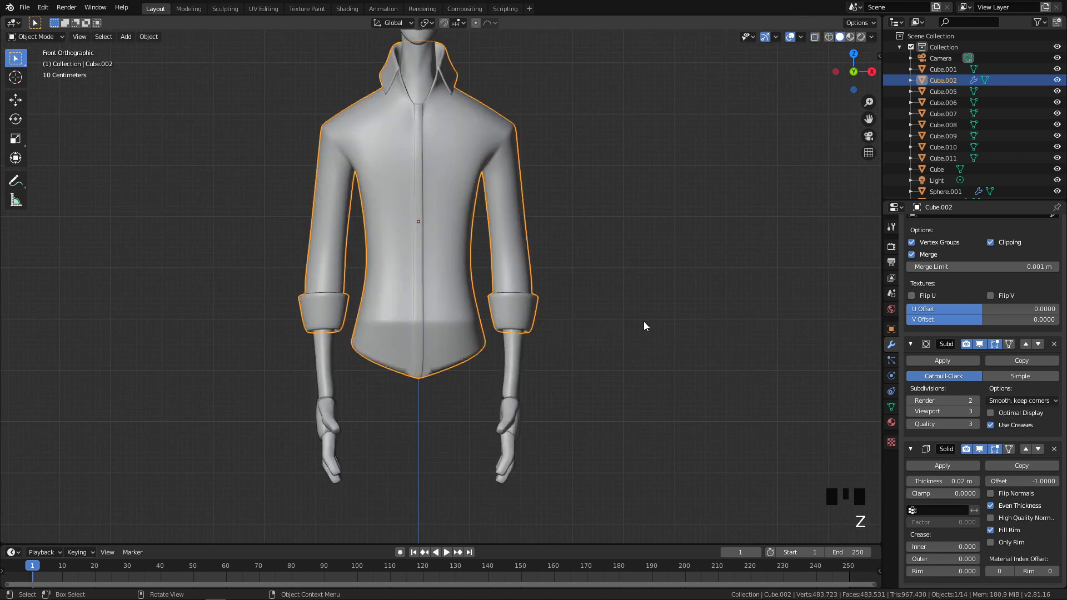
# Save the file with the reshaped hem, cancelling the prompt for closing it
pyautogui.hotkey('ctrl', 's')
pyautogui.press('Escape')
pyautogui.hotkey('ctrl', 's')
pyautogui.click(422, 311)
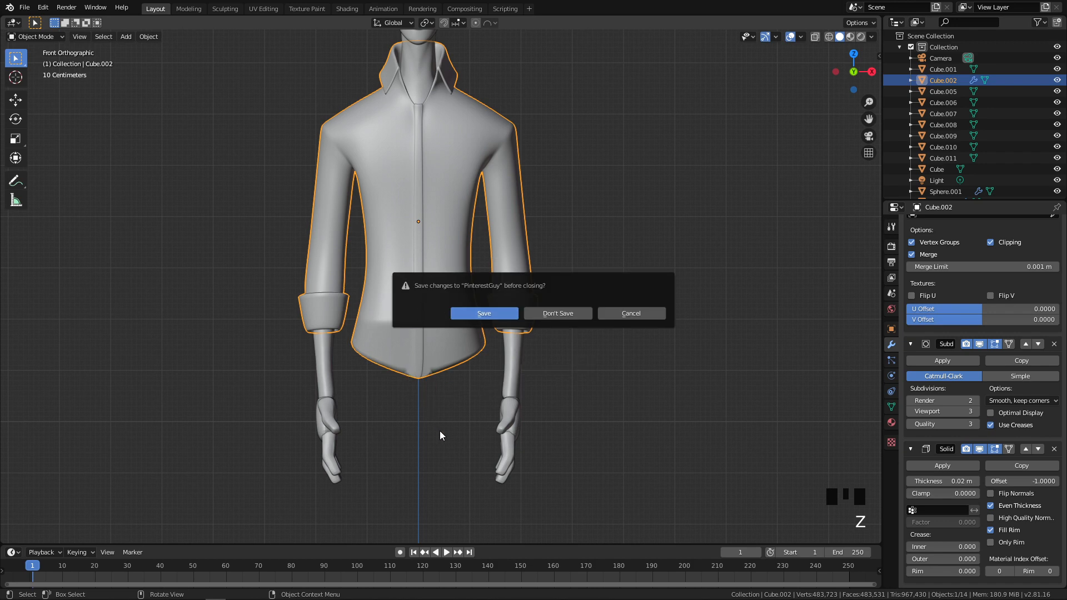
pyautogui.press('Escape')
pyautogui.hotkey('ctrl', 's')
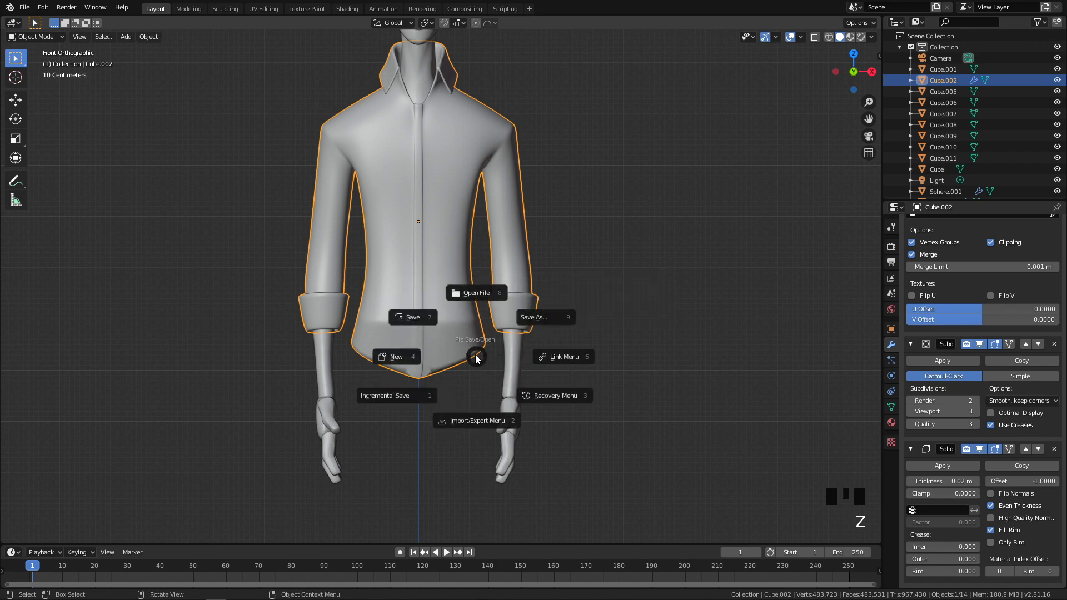
pyautogui.click(434, 319)
# Deselect the shirt and examine the whole character and the shirt's collar, shoulders and hem
pyautogui.hotkey('alt', 'a')
pyautogui.scroll(-4, 592, 317)
pyautogui.moveTo(588, 312); pyautogui.dragTo(638, 286, button='middle')
pyautogui.scroll(5, 622, 361)
pyautogui.press('q')
pyautogui.scroll(-5, 645, 261)
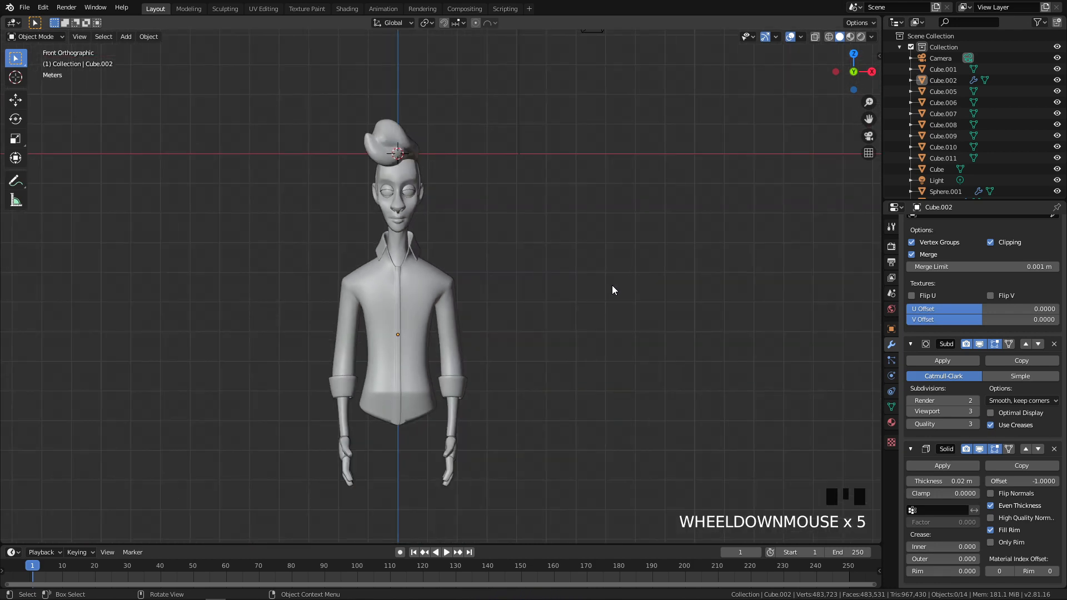
pyautogui.scroll(6, 403, 345)
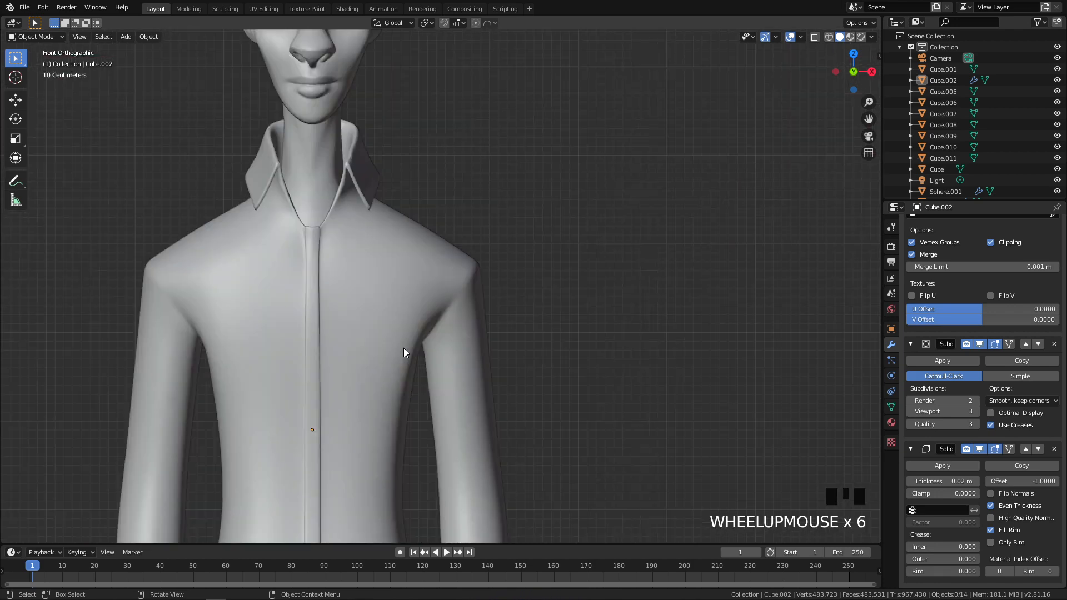
pyautogui.scroll(-4, 395, 314)
pyautogui.scroll(-1, 461, 326)
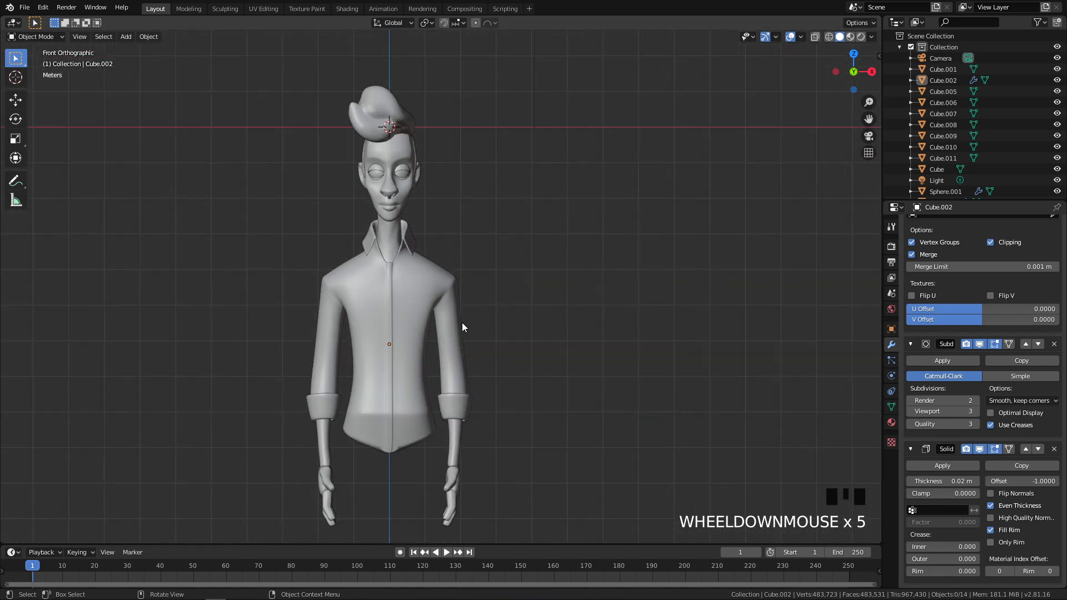